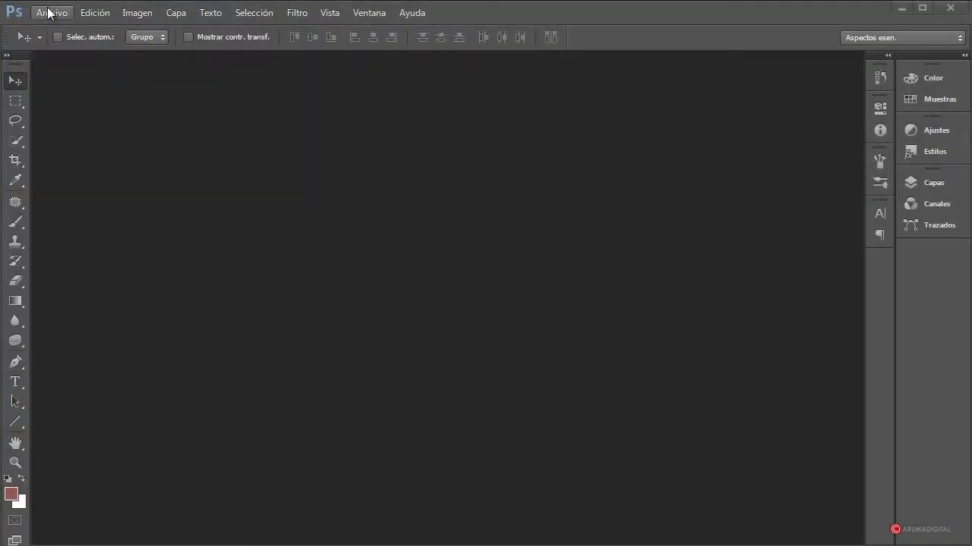
Step: Open 342.jpg from Archivo > Abrir, keeping its embedded sRGB colour profile
{"action": "left_click", "coordinate": [48, 12]}
{"action": "left_click", "coordinate": [69, 43]}
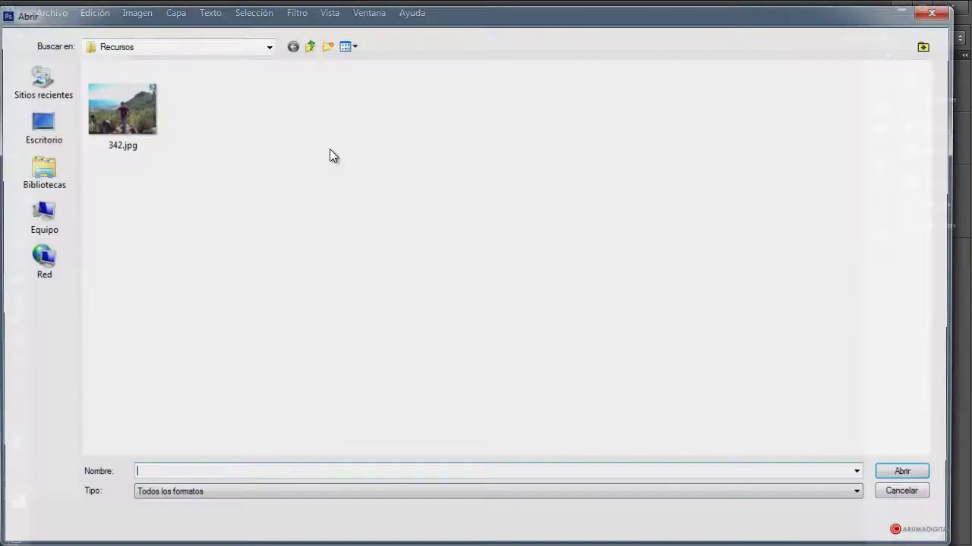
{"action": "left_click", "coordinate": [149, 125]}
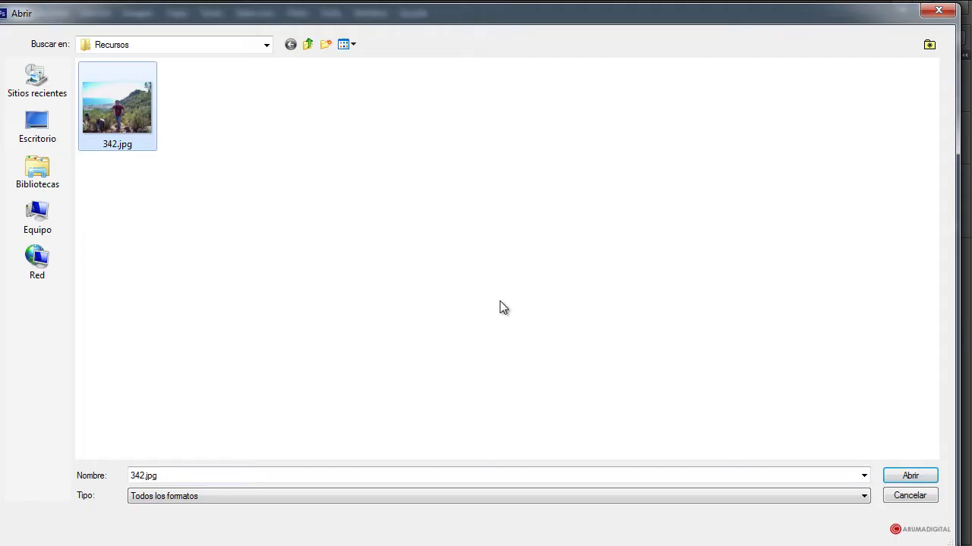
{"action": "left_click", "coordinate": [909, 477]}
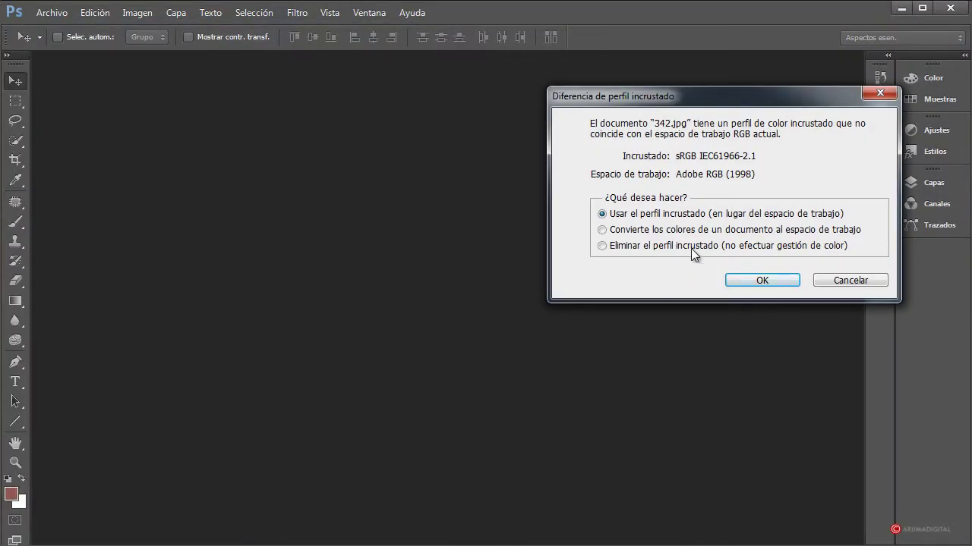
{"action": "left_click", "coordinate": [748, 281]}
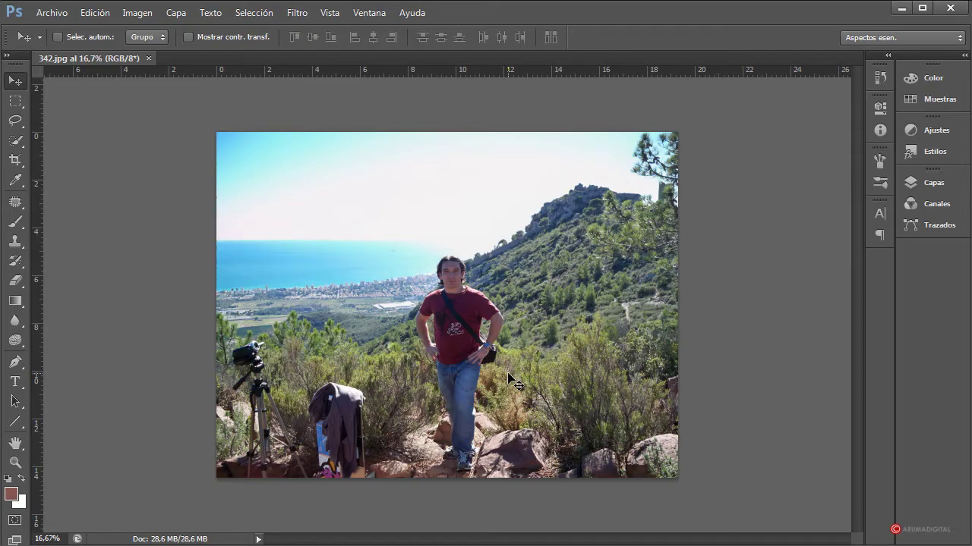
Step: Zoom to 50%, scroll around the man, and show the Capas panel listing Fondo
{"action": "left_click", "coordinate": [62, 537]}
{"action": "type", "text": "50"}
{"action": "key", "text": "Return"}
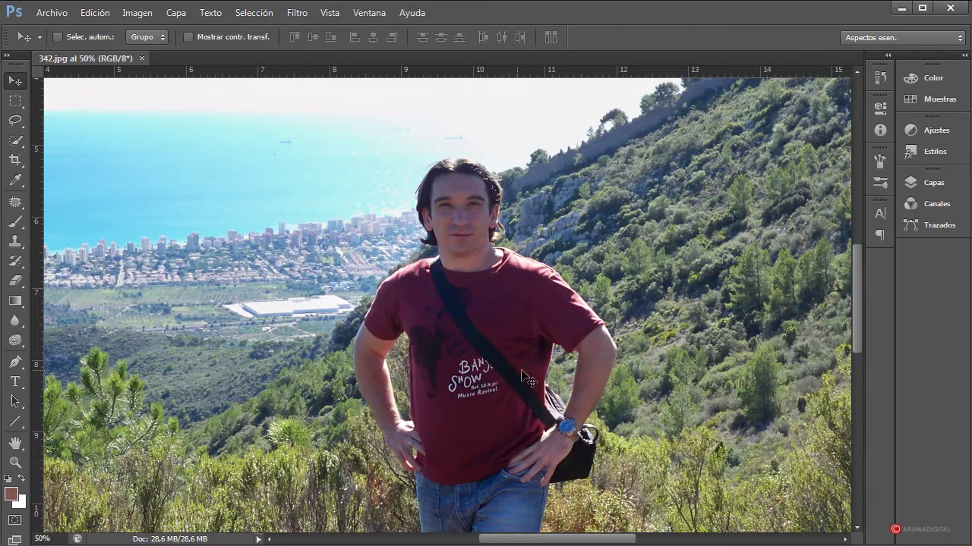
{"action": "scroll", "coordinate": [531, 391], "scroll_direction": "down", "scroll_amount": 2}
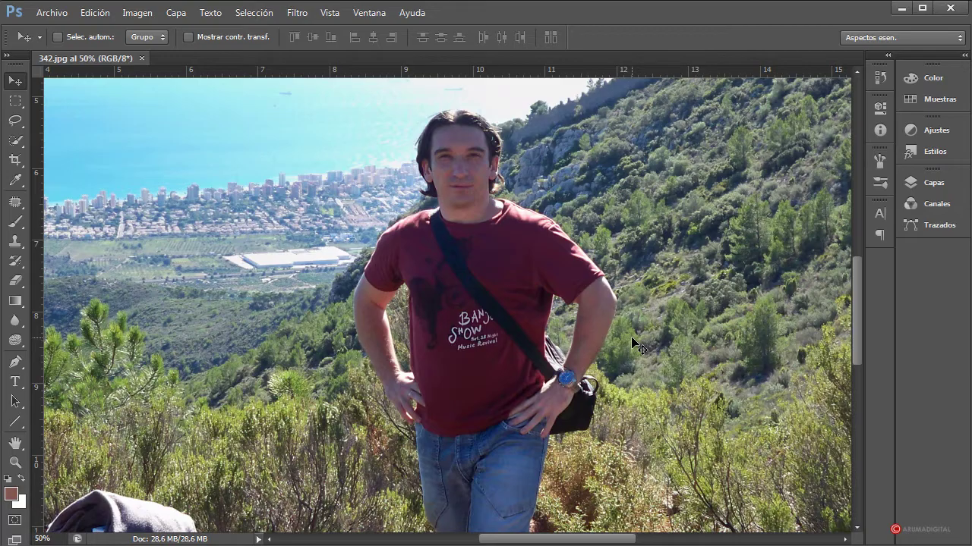
{"action": "scroll", "coordinate": [649, 242], "scroll_direction": "up", "scroll_amount": 2}
{"action": "scroll", "coordinate": [649, 242], "scroll_direction": "up", "scroll_amount": 1}
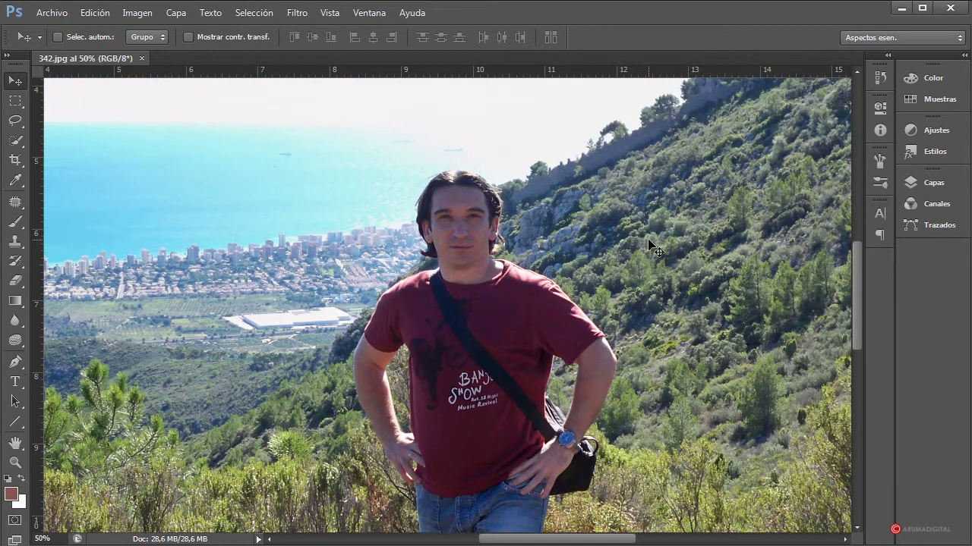
{"action": "scroll", "coordinate": [649, 241], "scroll_direction": "up", "scroll_amount": 1}
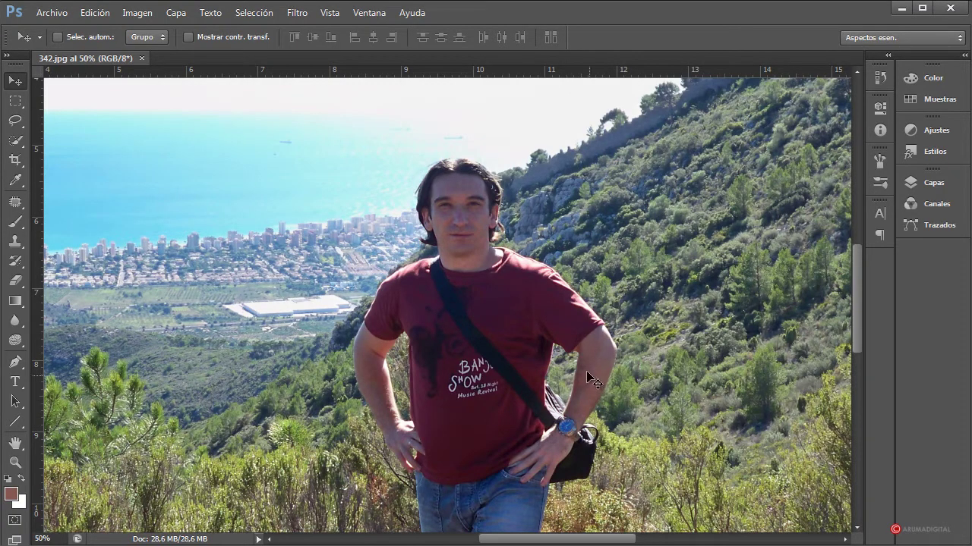
{"action": "left_click", "coordinate": [927, 182]}
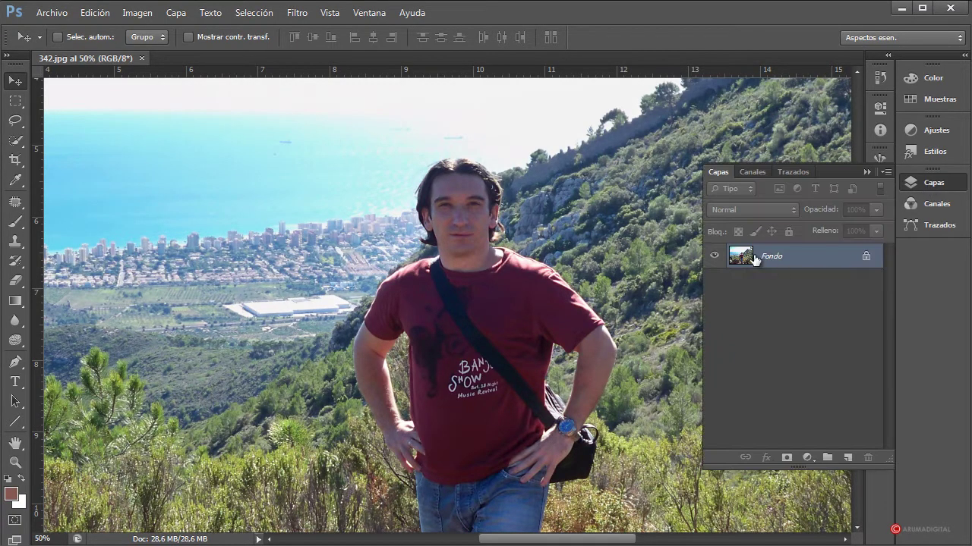
Step: Duplicate Fondo into a Fondo copia layer and hide the original Fondo
{"action": "left_click_drag", "start_coordinate": [788, 266], "coordinate": [846, 457]}
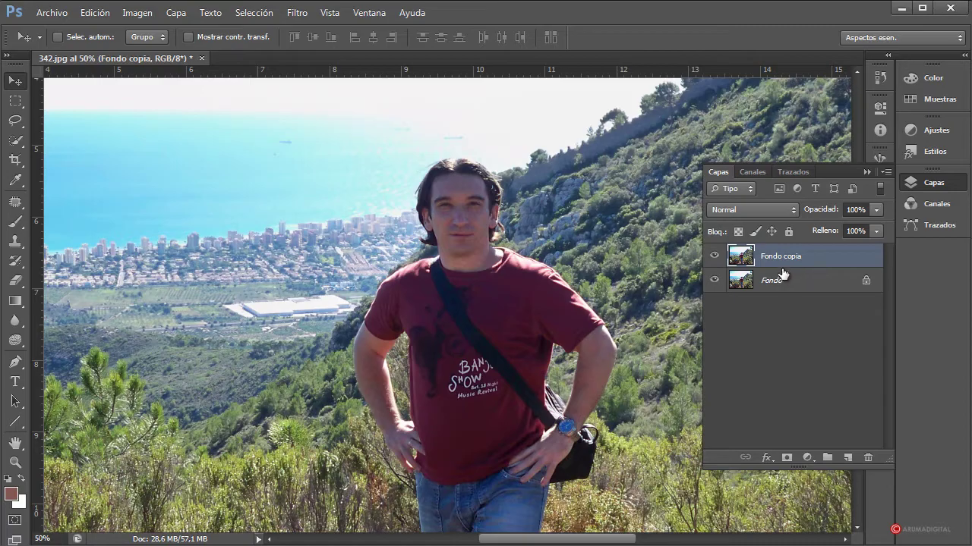
{"action": "left_click", "coordinate": [715, 280]}
{"action": "scroll", "coordinate": [582, 343], "scroll_direction": "down", "scroll_amount": 1}
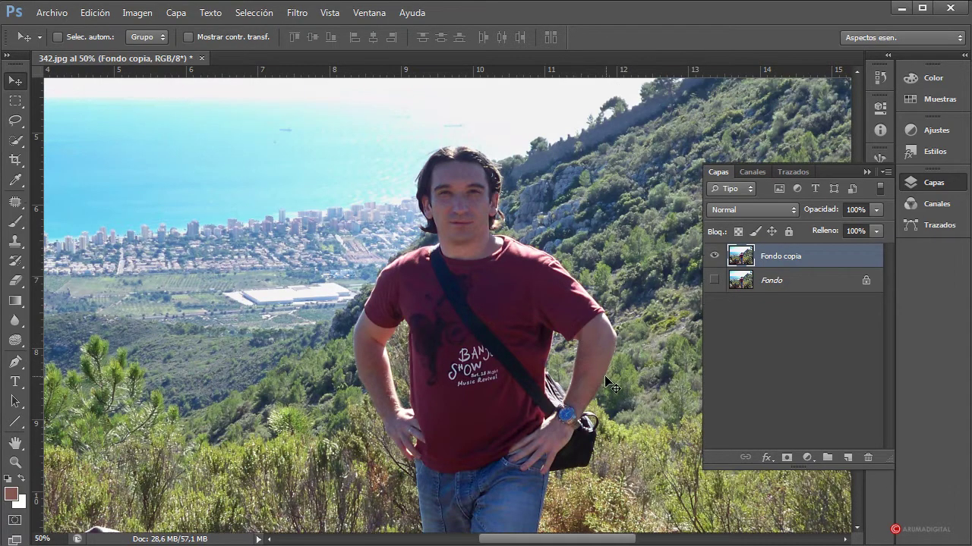
Step: At 100% zoom, Quick Select the right arm from upper edge down the forearm
{"action": "left_click", "coordinate": [17, 144]}
{"action": "left_click", "coordinate": [47, 538]}
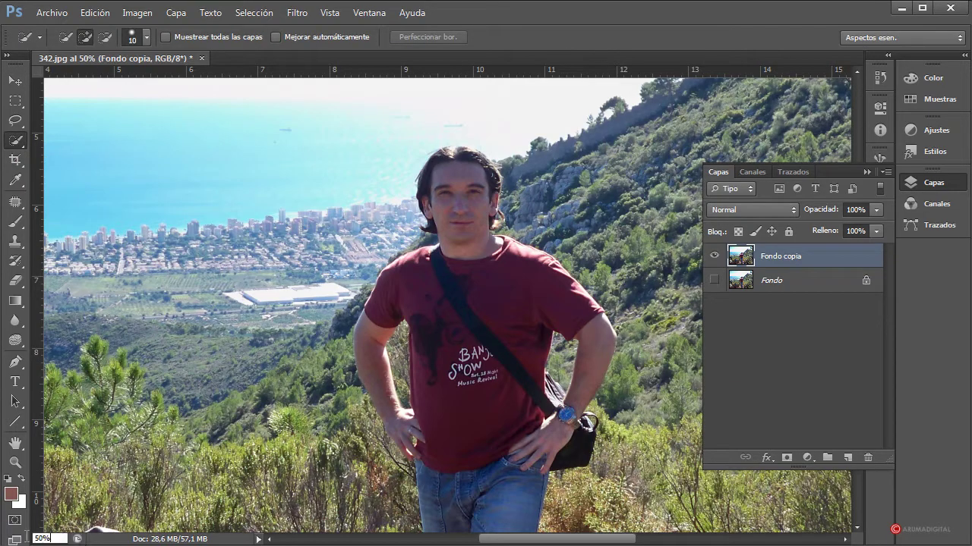
{"action": "type", "text": "100"}
{"action": "key", "text": "Return"}
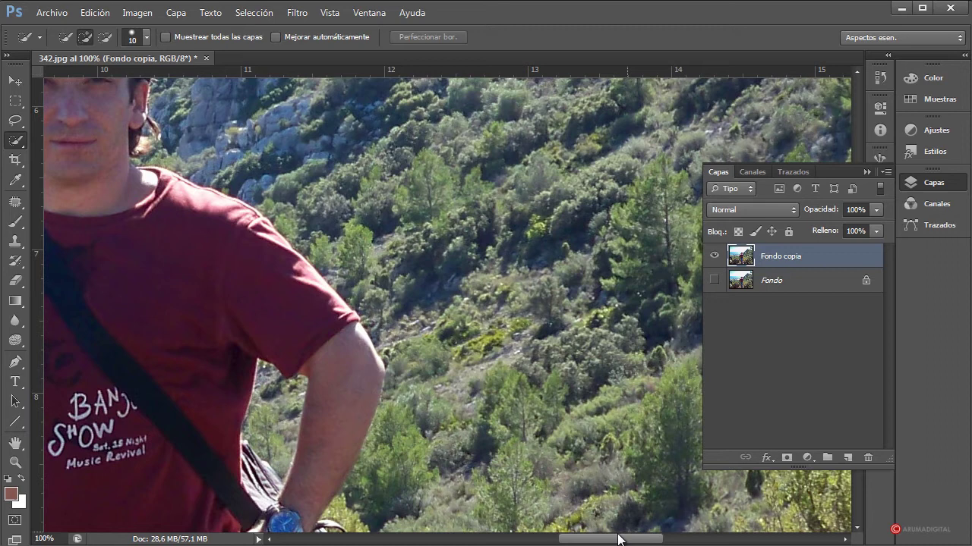
{"action": "left_click_drag", "start_coordinate": [575, 542], "coordinate": [611, 542]}
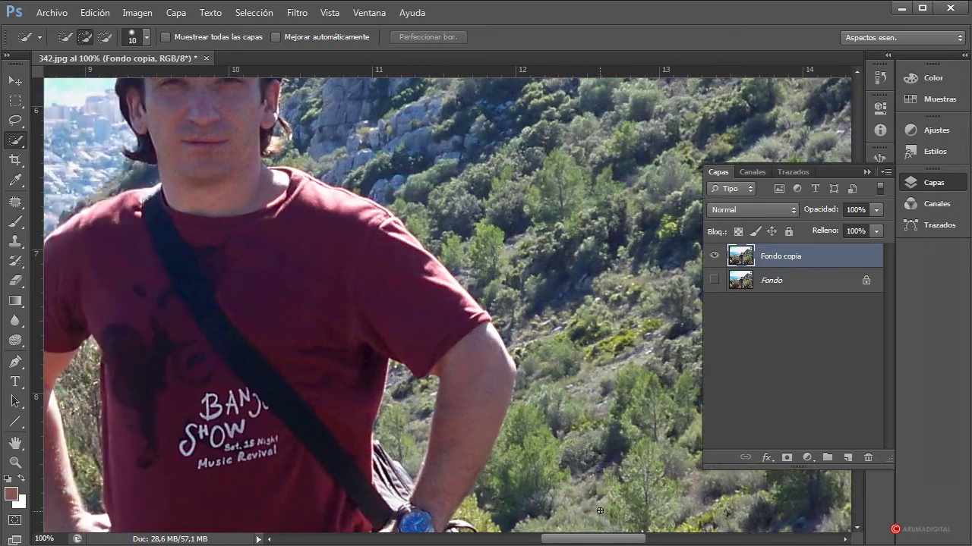
{"action": "scroll", "coordinate": [412, 378], "scroll_direction": "down", "scroll_amount": 1}
{"action": "left_click_drag", "start_coordinate": [469, 338], "coordinate": [465, 374]}
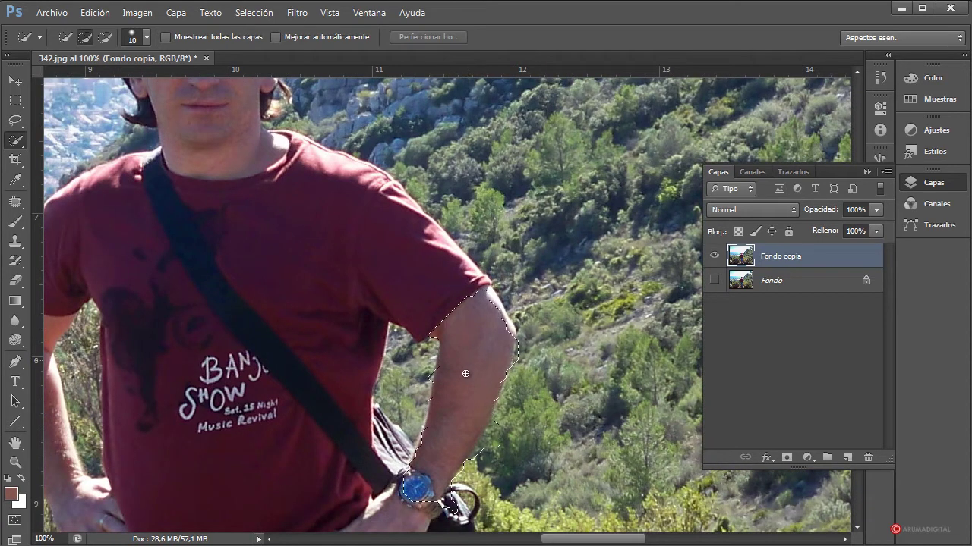
{"action": "left_click_drag", "start_coordinate": [452, 423], "coordinate": [445, 438]}
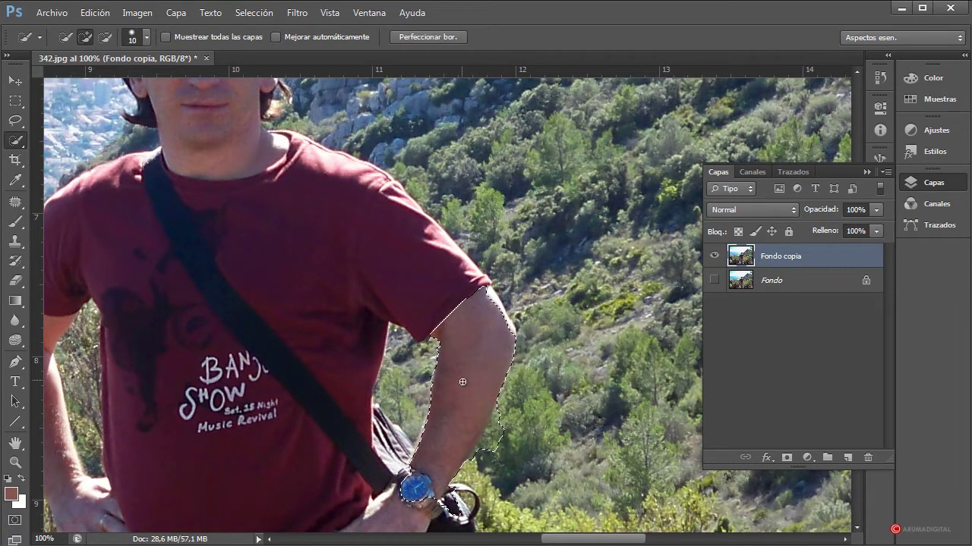
{"action": "left_click_drag", "start_coordinate": [512, 317], "coordinate": [501, 317]}
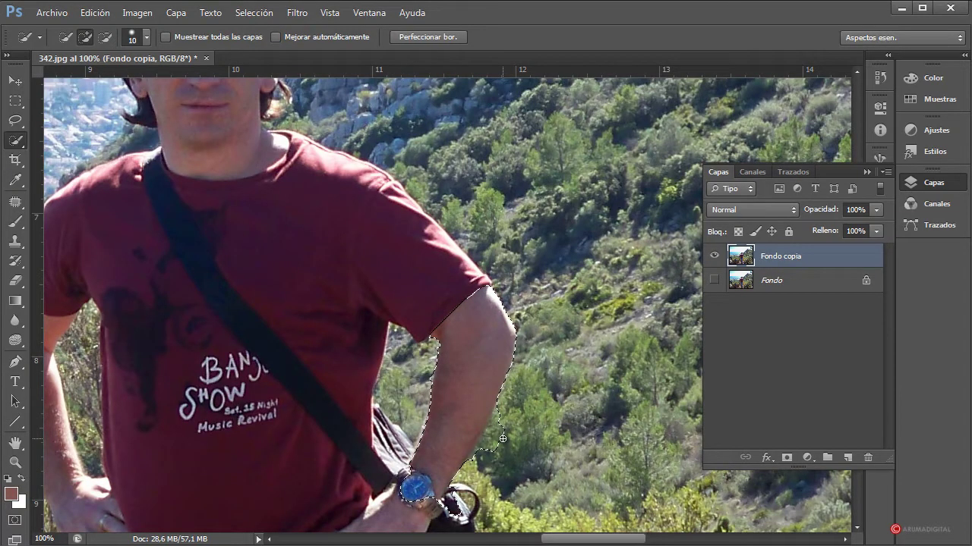
Step: Alt-paint over the wristwatch to subtract it from the arm selection
{"action": "key", "text": "alt"}
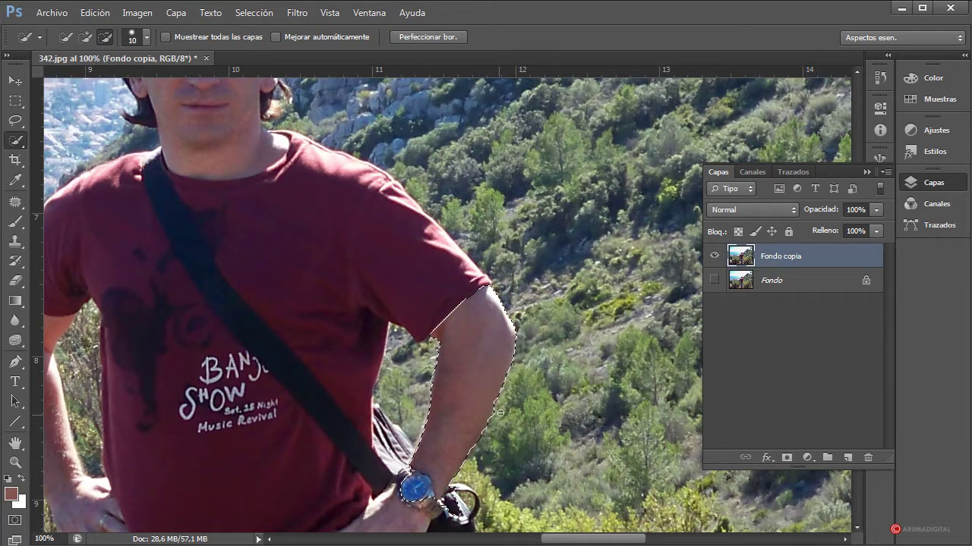
{"action": "key", "text": "alt"}
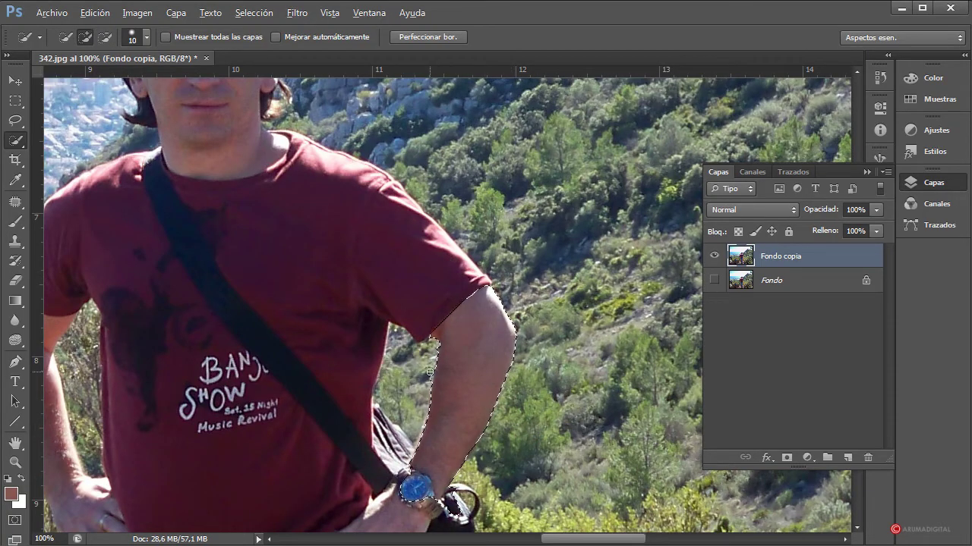
{"action": "scroll", "coordinate": [531, 395], "scroll_direction": "down", "scroll_amount": 2}
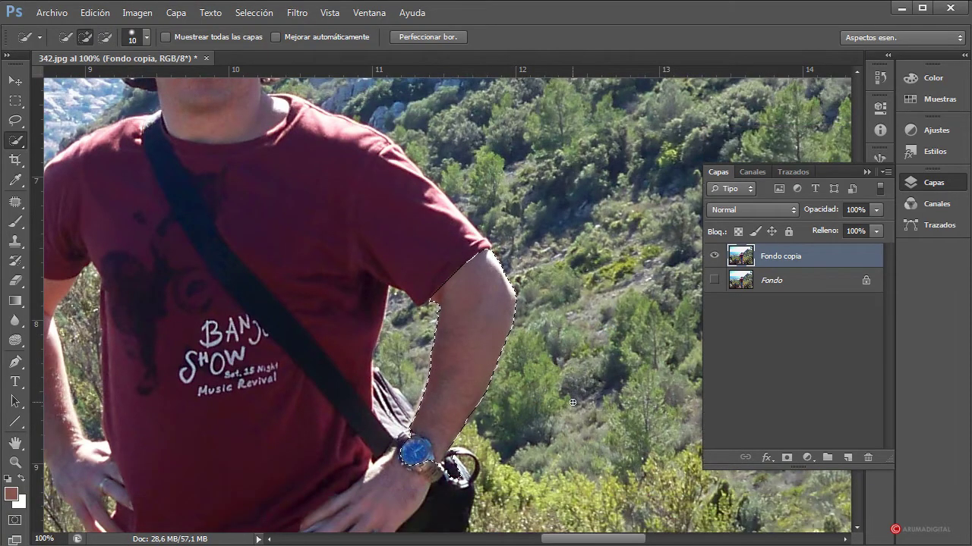
{"action": "key", "text": "alt"}
{"action": "left_click_drag", "start_coordinate": [404, 464], "coordinate": [417, 477]}
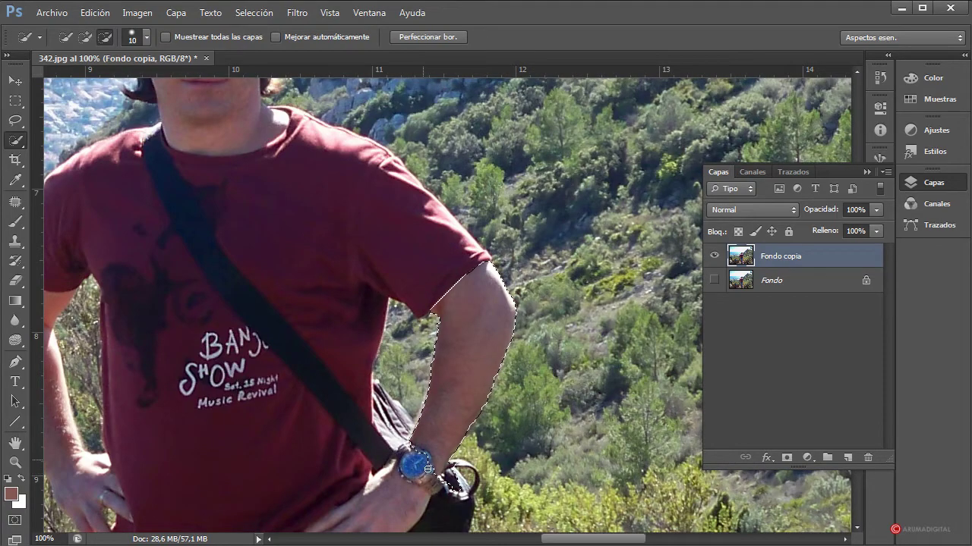
{"action": "key", "text": "alt"}
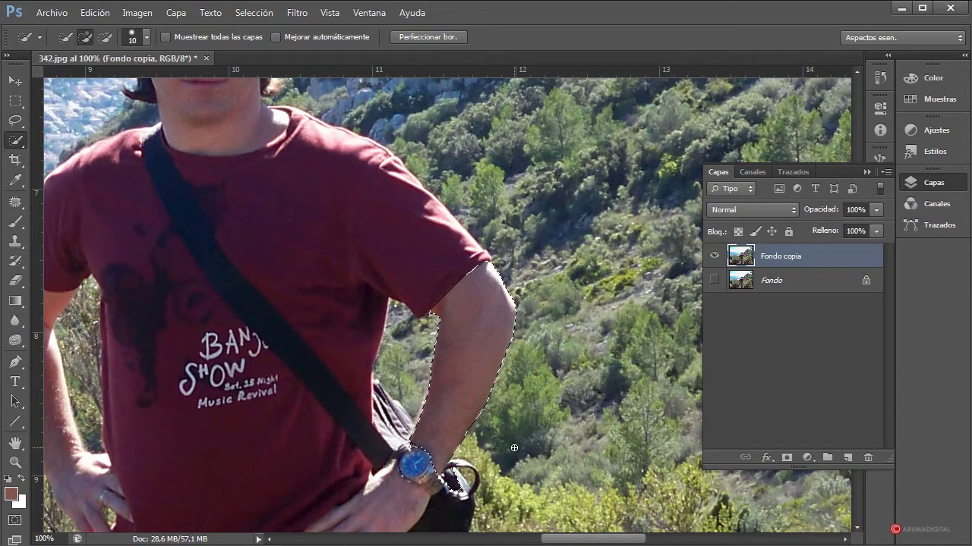
Step: Refine the arm edge: smoothing 38, feather 2,2 px, contrast 35%, shift edge -25%
{"action": "left_click", "coordinate": [419, 34]}
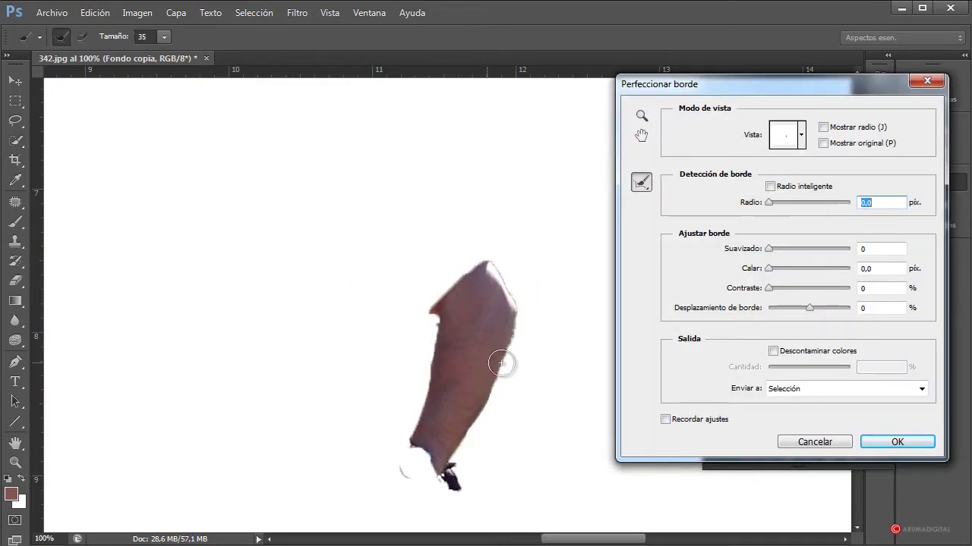
{"action": "mouse_move", "coordinate": [769, 269]}
{"action": "left_mouse_down"}
{"action": "mouse_move", "coordinate": [785, 273]}
{"action": "mouse_move", "coordinate": [799, 308]}
{"action": "left_mouse_up"}
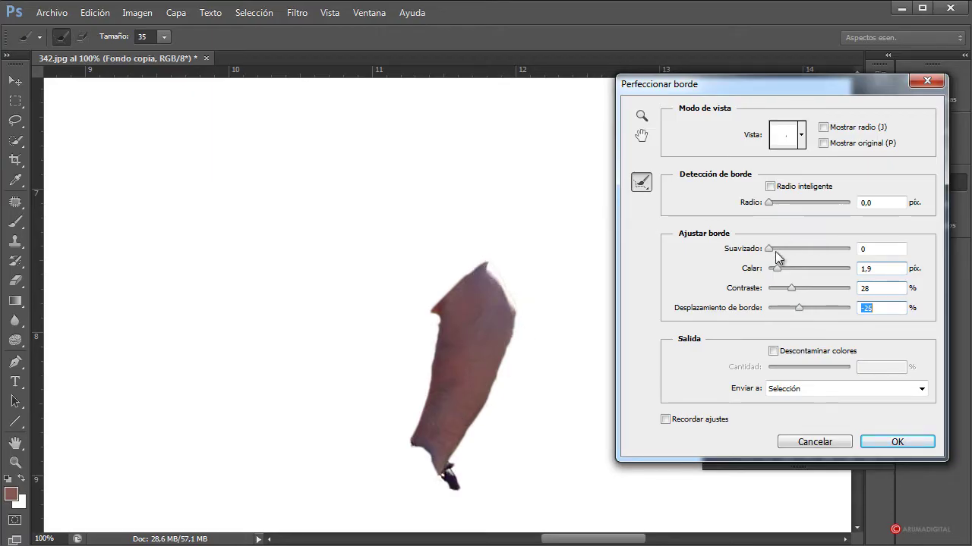
{"action": "left_click_drag", "start_coordinate": [769, 249], "coordinate": [800, 249]}
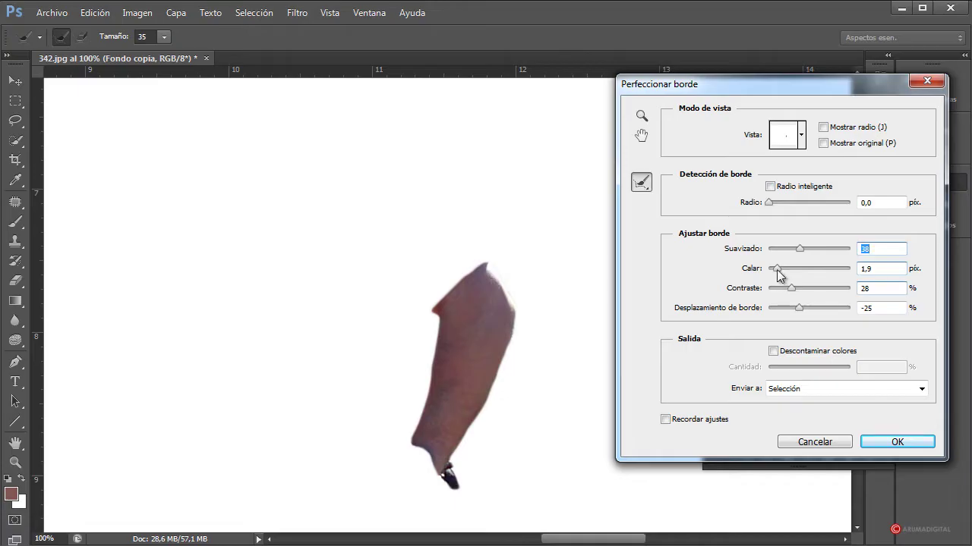
{"action": "left_click_drag", "start_coordinate": [775, 269], "coordinate": [797, 294]}
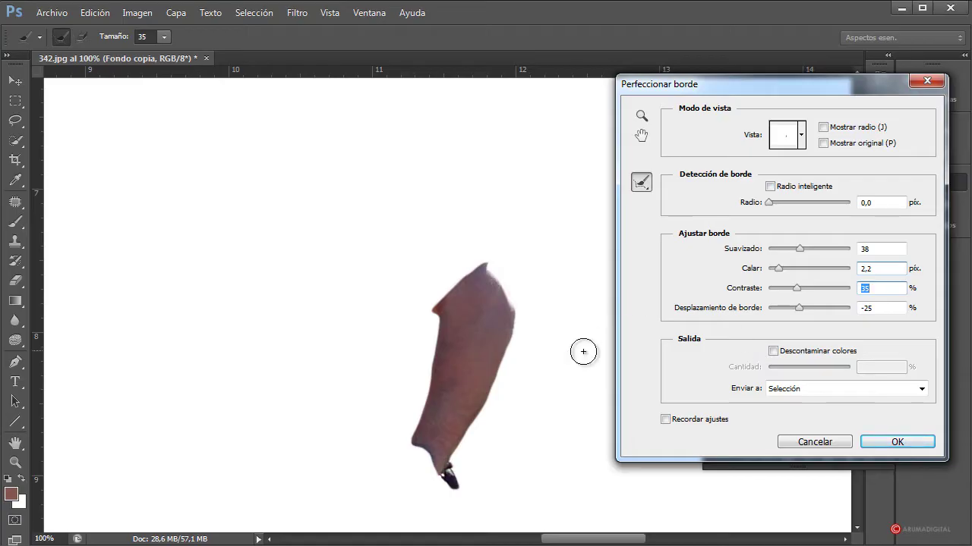
{"action": "left_click", "coordinate": [898, 441]}
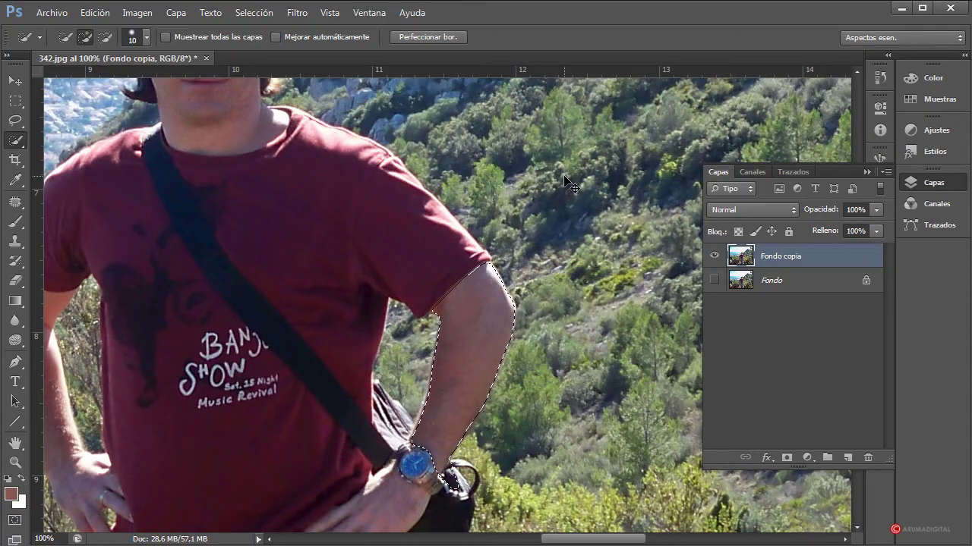
Step: Copy the arm to Capa 1, hide Fondo copia, and erase the dark bottom tip
{"action": "key", "text": "ctrl+j"}
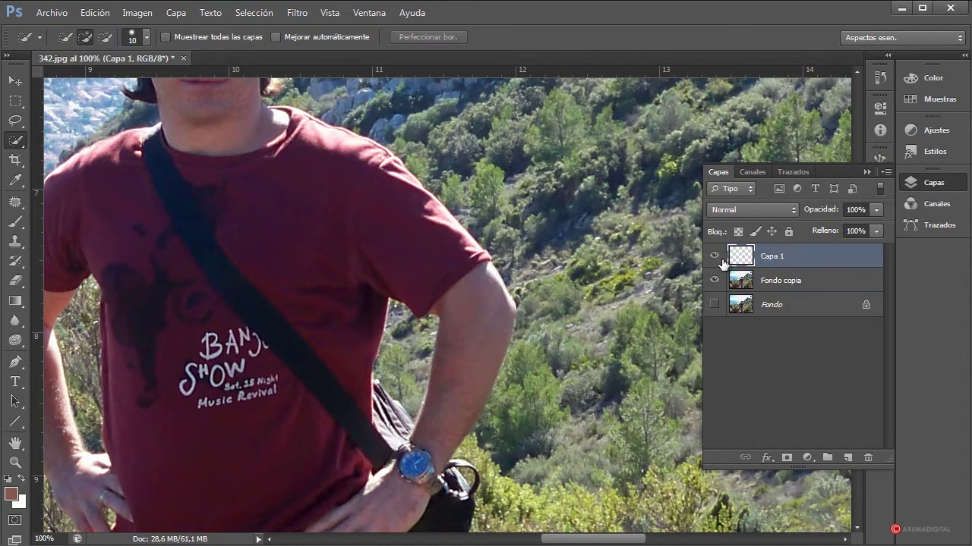
{"action": "left_click", "coordinate": [714, 280]}
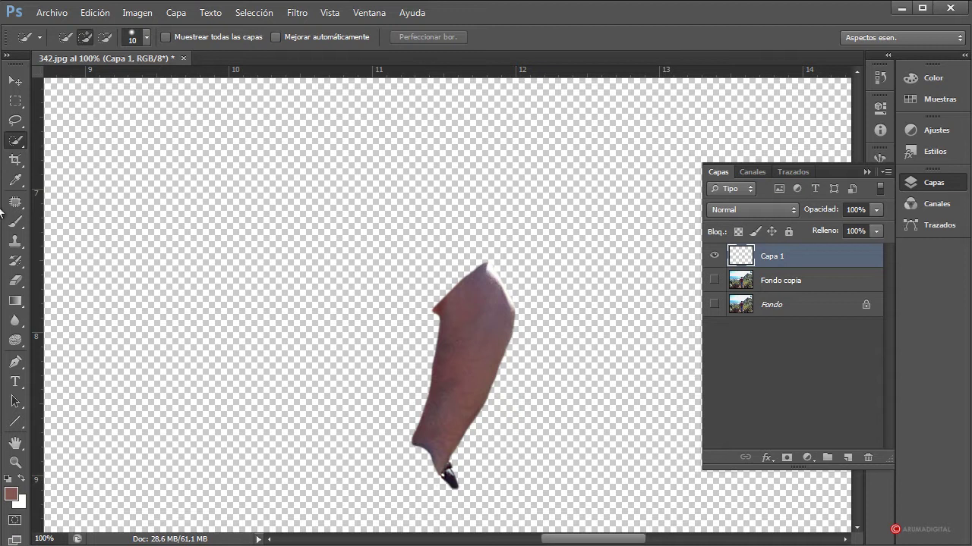
{"action": "left_click", "coordinate": [15, 280]}
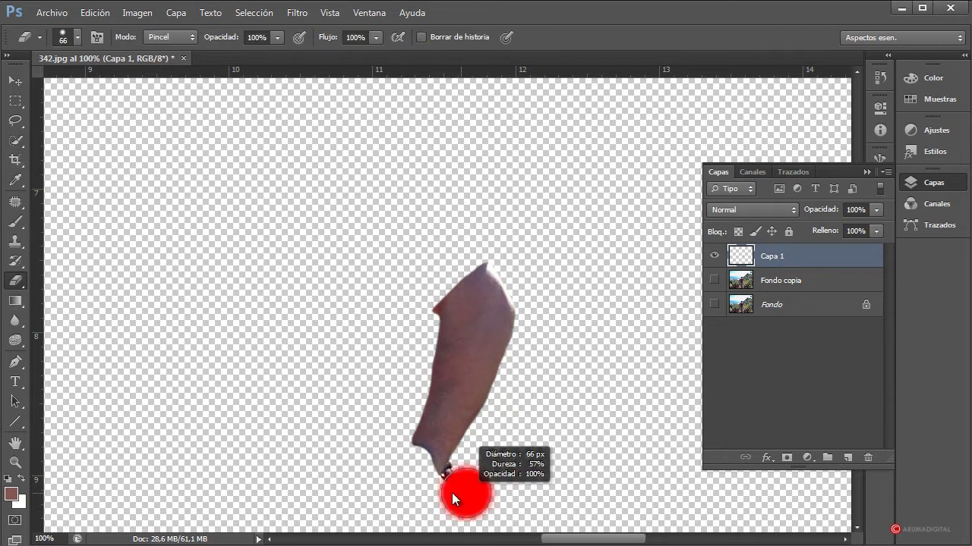
{"action": "mouse_move", "coordinate": [451, 493]}
{"action": "left_mouse_down"}
{"action": "mouse_move", "coordinate": [436, 494]}
{"action": "mouse_move", "coordinate": [450, 484]}
{"action": "mouse_move", "coordinate": [402, 458]}
{"action": "left_mouse_up"}
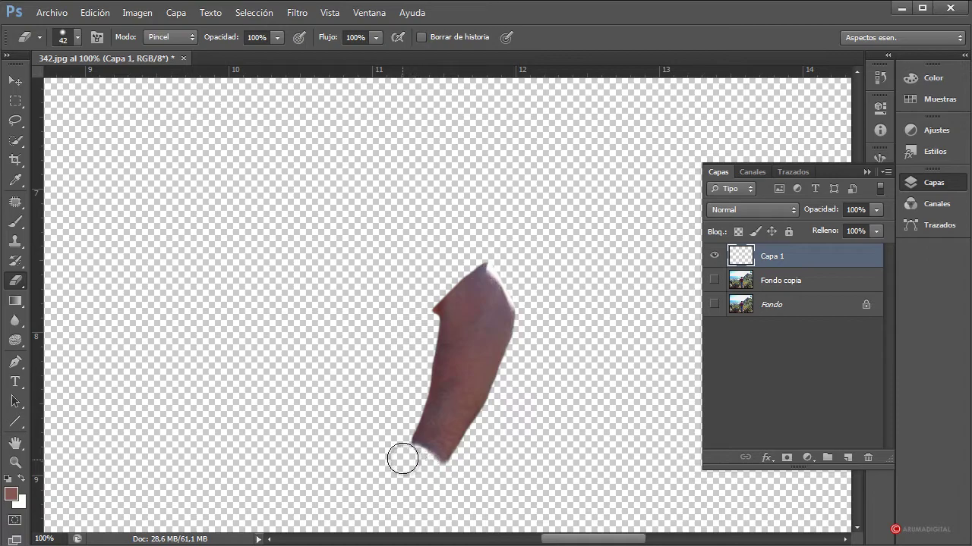
Step: Enlarge the eraser at near-100% hardness and trim the reddish tip at the left notch
{"action": "right_click", "coordinate": [335, 405], "text": "alt"}
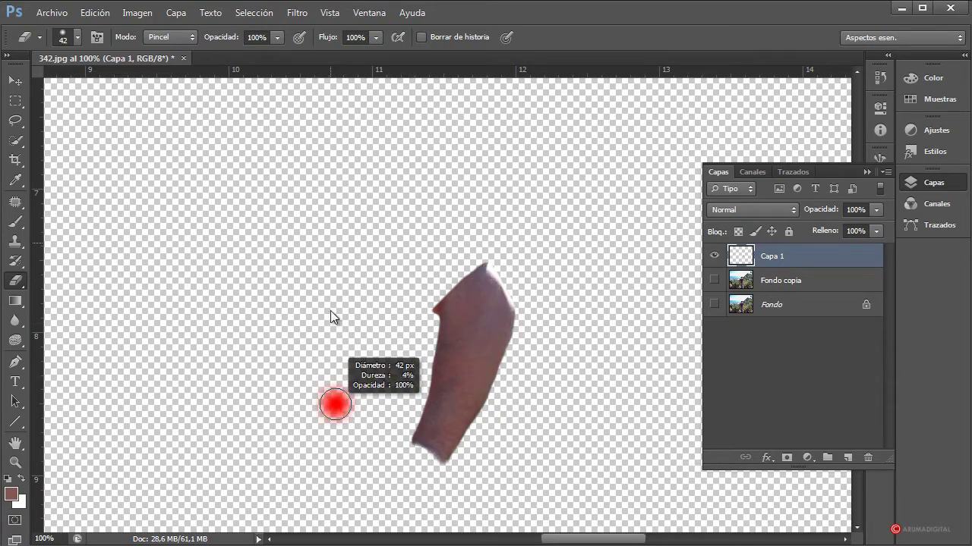
{"action": "left_click_drag", "start_coordinate": [331, 310], "coordinate": [338, 462]}
{"action": "mouse_move", "coordinate": [336, 510]}
{"action": "left_mouse_down"}
{"action": "mouse_move", "coordinate": [337, 544]}
{"action": "mouse_move", "coordinate": [391, 536]}
{"action": "left_mouse_up"}
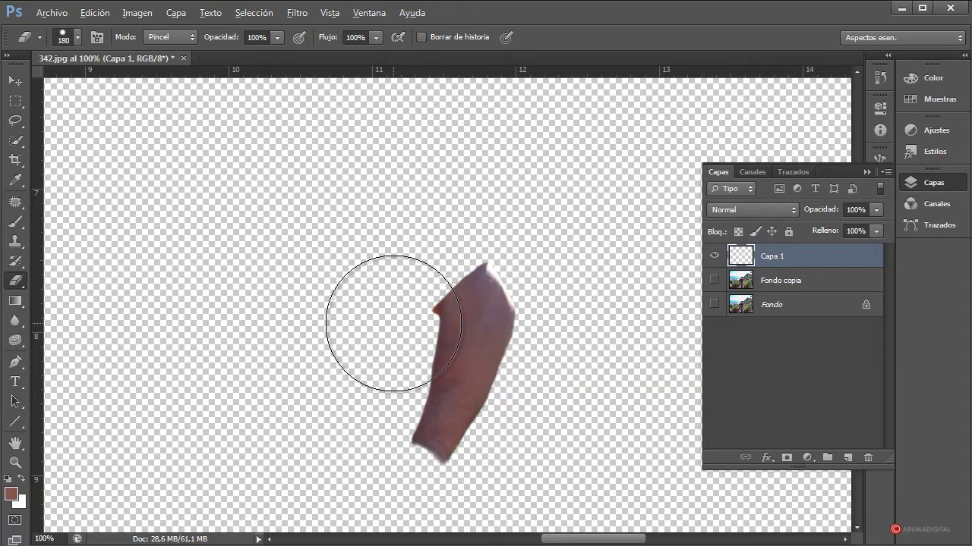
{"action": "mouse_move", "coordinate": [332, 274]}
{"action": "left_mouse_down"}
{"action": "mouse_move", "coordinate": [310, 165]}
{"action": "mouse_move", "coordinate": [243, 249]}
{"action": "mouse_move", "coordinate": [250, 197]}
{"action": "mouse_move", "coordinate": [258, 368]}
{"action": "left_mouse_up"}
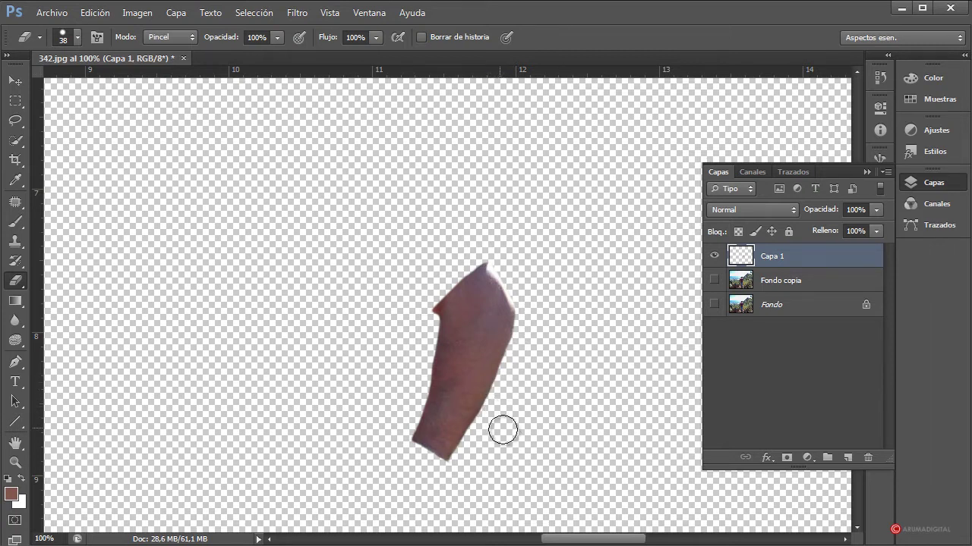
{"action": "left_click", "coordinate": [419, 311]}
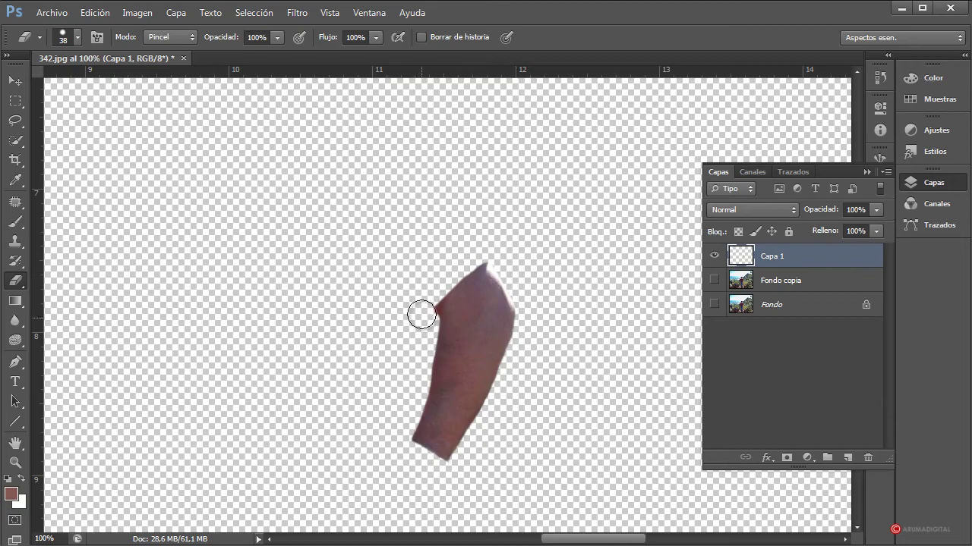
{"action": "scroll", "coordinate": [556, 386], "scroll_direction": "down", "scroll_amount": 2}
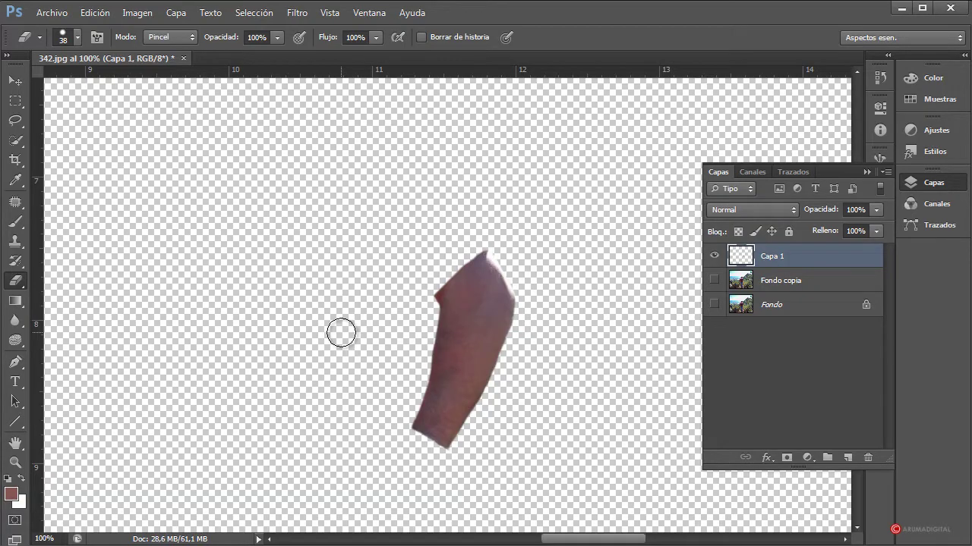
{"action": "scroll", "coordinate": [425, 340], "scroll_direction": "down", "scroll_amount": 3}
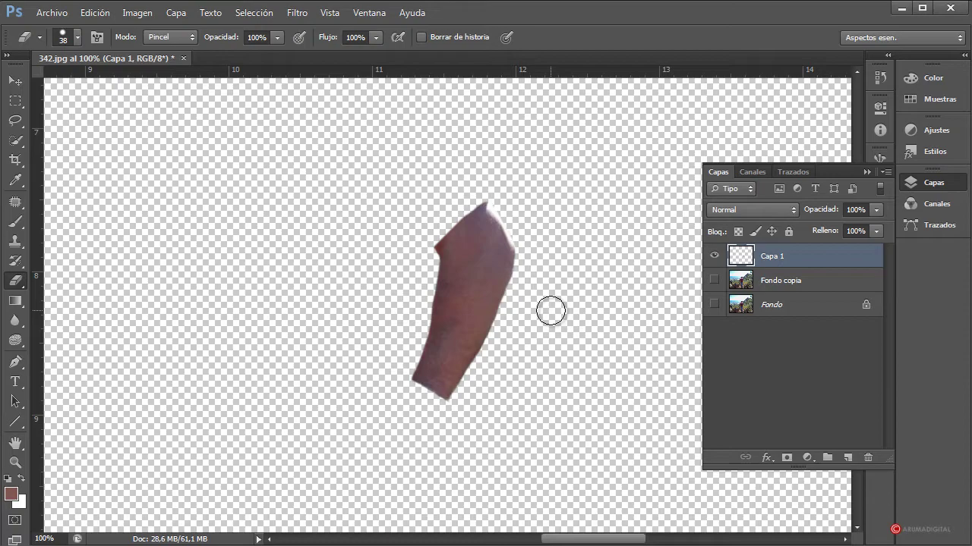
{"action": "scroll", "coordinate": [550, 311], "scroll_direction": "up", "scroll_amount": 2}
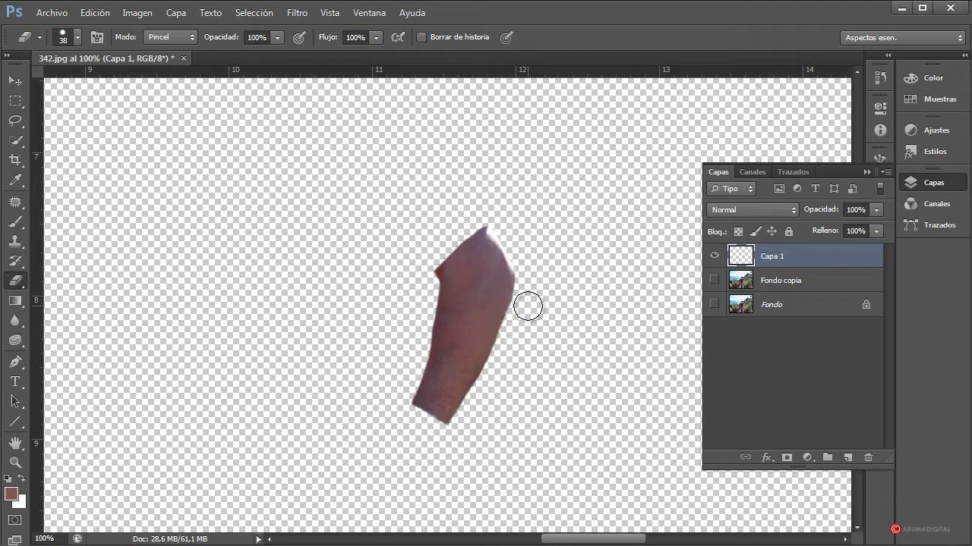
Step: Lasso the arm's top onto new layer Capa 2 and rotate it counter-clockwise
{"action": "left_click", "coordinate": [15, 119]}
{"action": "mouse_move", "coordinate": [499, 188]}
{"action": "left_mouse_down"}
{"action": "mouse_move", "coordinate": [430, 237]}
{"action": "mouse_move", "coordinate": [523, 205]}
{"action": "left_mouse_up"}
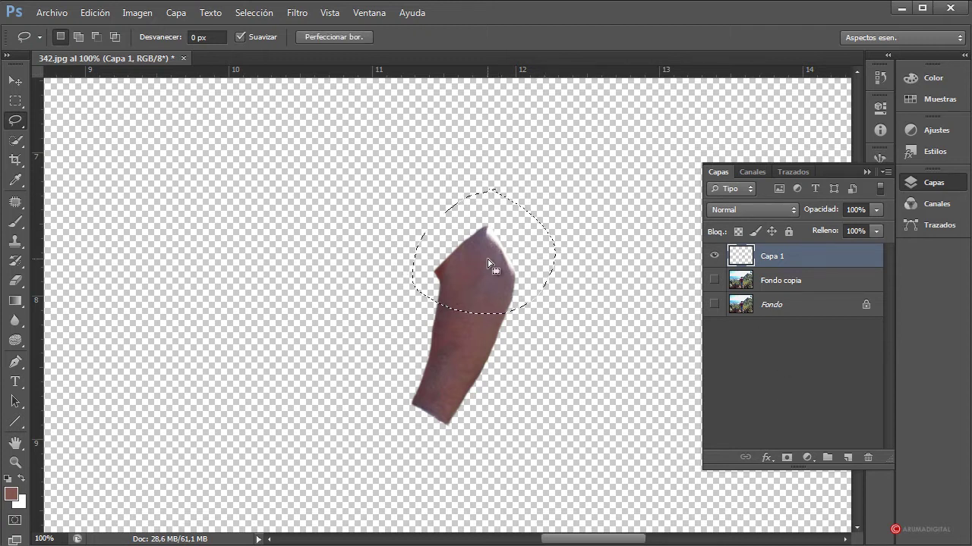
{"action": "key", "text": "ctrl+j"}
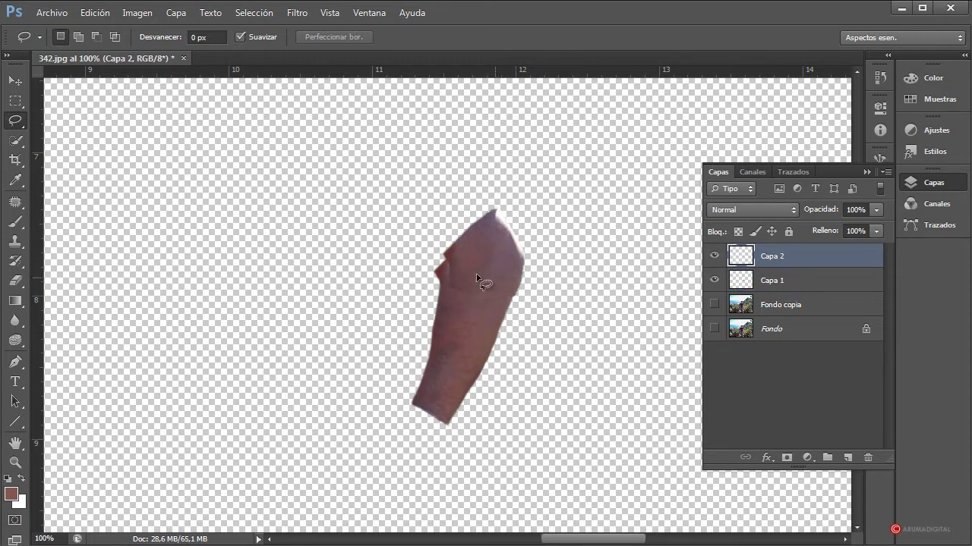
{"action": "right_click", "coordinate": [489, 250]}
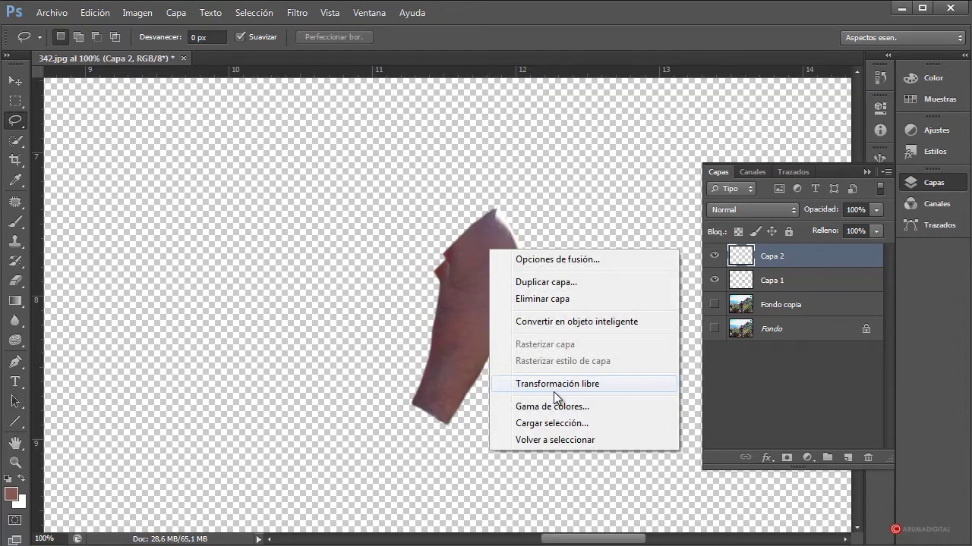
{"action": "left_click", "coordinate": [558, 442]}
{"action": "left_click_drag", "start_coordinate": [554, 217], "coordinate": [465, 168]}
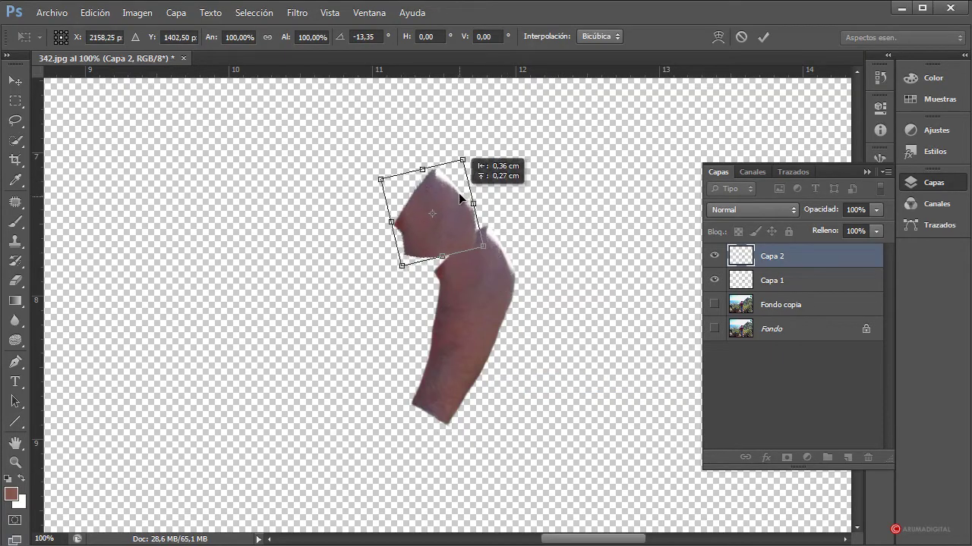
{"action": "mouse_move", "coordinate": [552, 203]}
{"action": "left_mouse_down"}
{"action": "mouse_move", "coordinate": [503, 172]}
{"action": "mouse_move", "coordinate": [512, 179]}
{"action": "mouse_move", "coordinate": [469, 212]}
{"action": "left_mouse_up"}
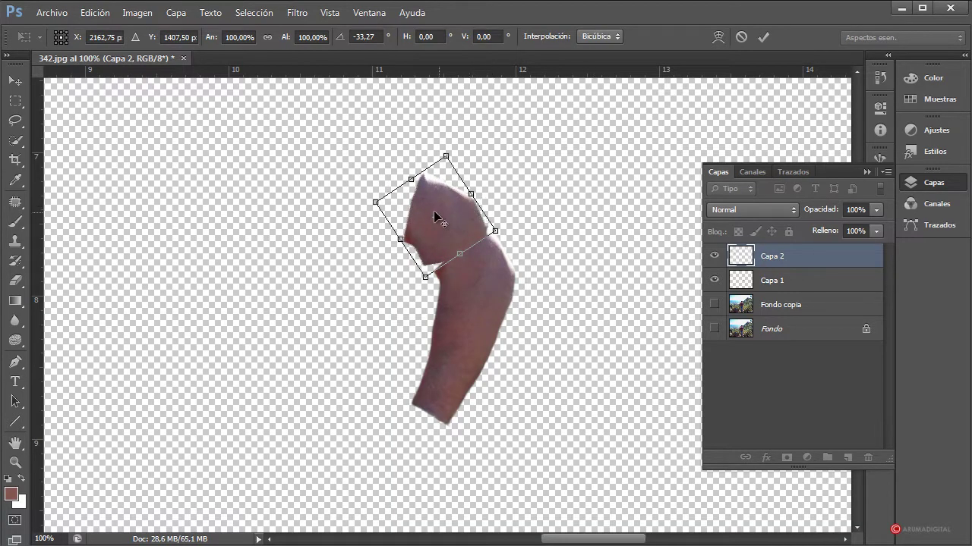
Step: Warp the Capa 2 arm piece's corners and edges into a sharp elbow bend and apply it
{"action": "right_click", "coordinate": [452, 214]}
{"action": "left_click", "coordinate": [528, 342]}
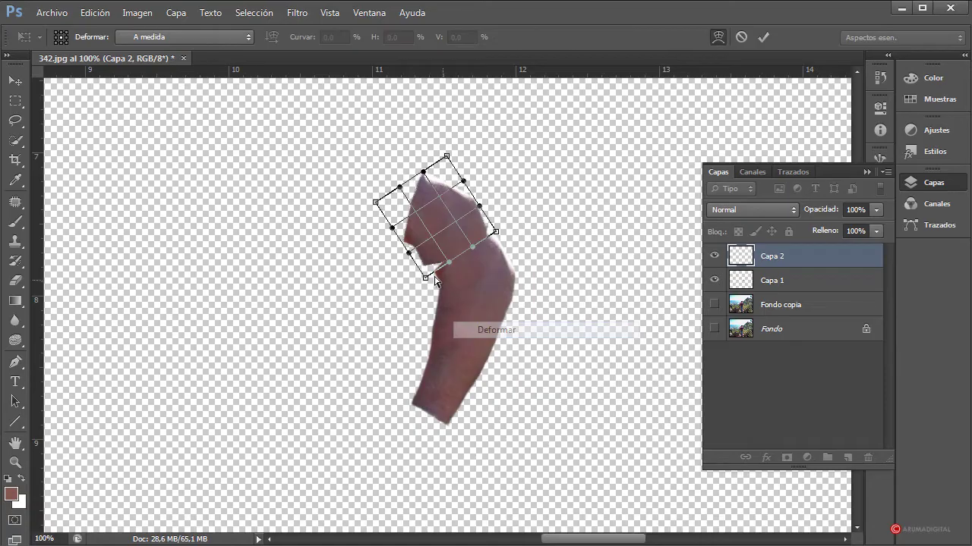
{"action": "left_click_drag", "start_coordinate": [426, 277], "coordinate": [447, 295]}
{"action": "left_click_drag", "start_coordinate": [494, 232], "coordinate": [504, 229]}
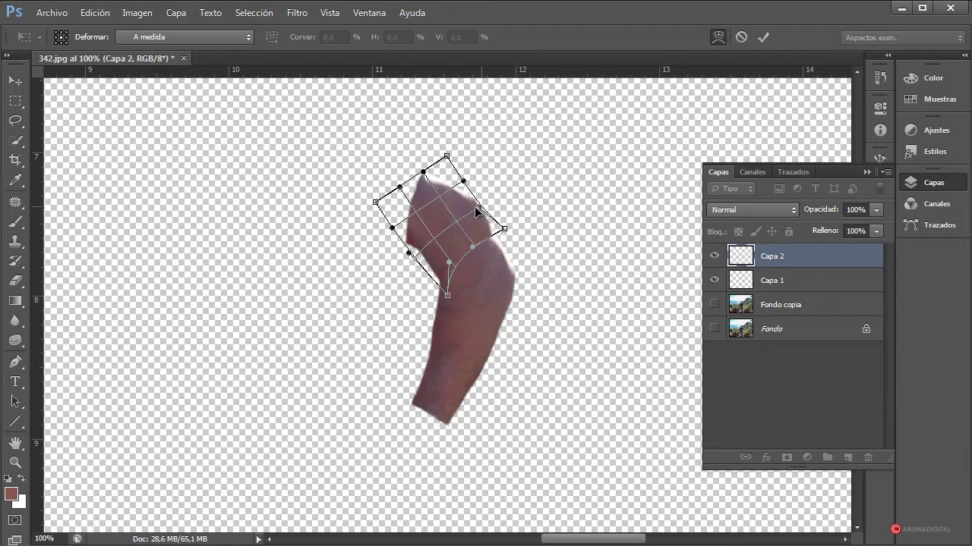
{"action": "left_click_drag", "start_coordinate": [505, 229], "coordinate": [509, 230]}
{"action": "mouse_move", "coordinate": [427, 172]}
{"action": "left_mouse_down"}
{"action": "mouse_move", "coordinate": [434, 162]}
{"action": "mouse_move", "coordinate": [400, 179]}
{"action": "left_mouse_up"}
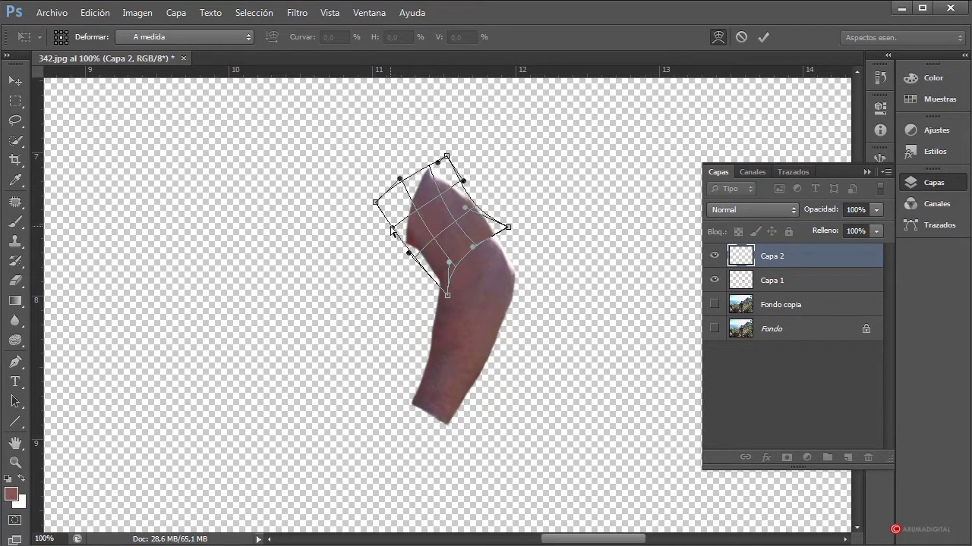
{"action": "left_click_drag", "start_coordinate": [391, 227], "coordinate": [385, 215]}
{"action": "left_click_drag", "start_coordinate": [406, 254], "coordinate": [397, 245]}
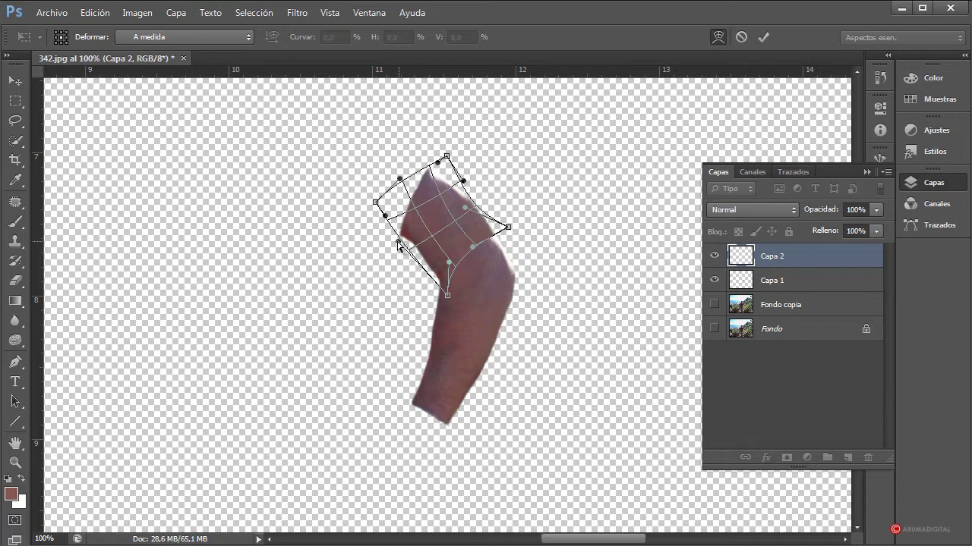
{"action": "left_click_drag", "start_coordinate": [447, 296], "coordinate": [454, 302]}
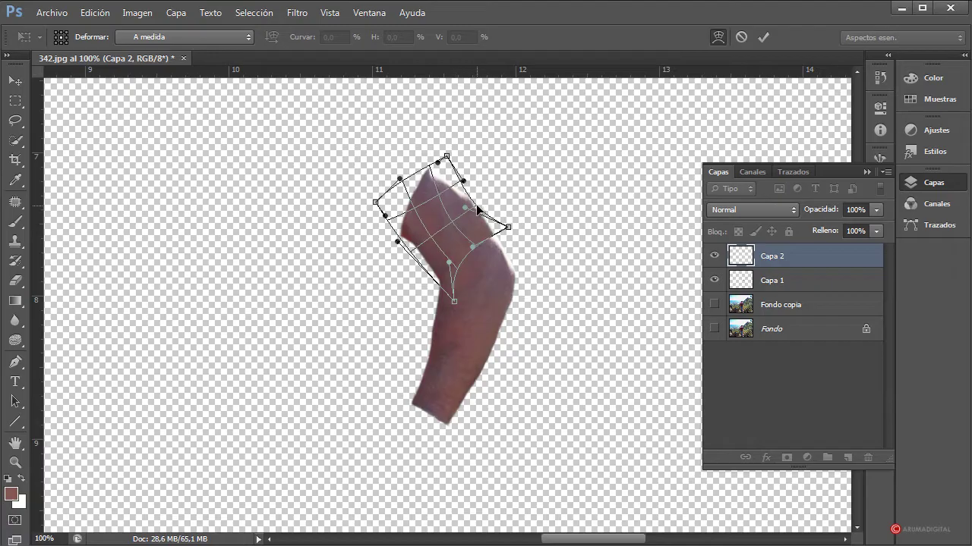
{"action": "left_click_drag", "start_coordinate": [454, 221], "coordinate": [477, 209]}
{"action": "left_click_drag", "start_coordinate": [431, 168], "coordinate": [449, 156]}
{"action": "key", "text": "Return"}
{"action": "key", "text": "l"}
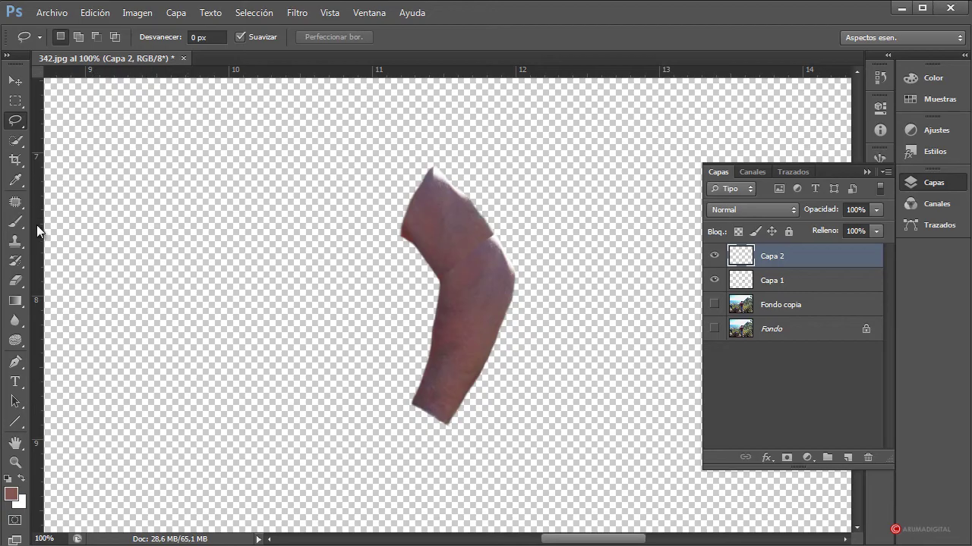
Step: Erase the protruding bend corner, then clone skin over the upper bend with a smaller, softer brush
{"action": "left_click", "coordinate": [16, 282]}
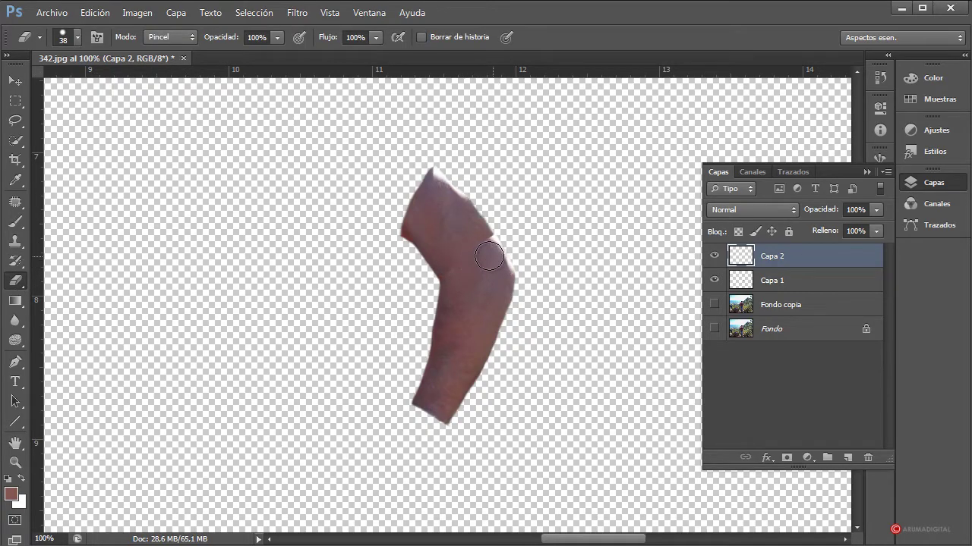
{"action": "mouse_move", "coordinate": [491, 239]}
{"action": "left_mouse_down"}
{"action": "mouse_move", "coordinate": [501, 246]}
{"action": "mouse_move", "coordinate": [453, 289]}
{"action": "left_mouse_up"}
{"action": "left_click", "coordinate": [14, 249]}
{"action": "right_click", "coordinate": [432, 253], "text": "alt"}
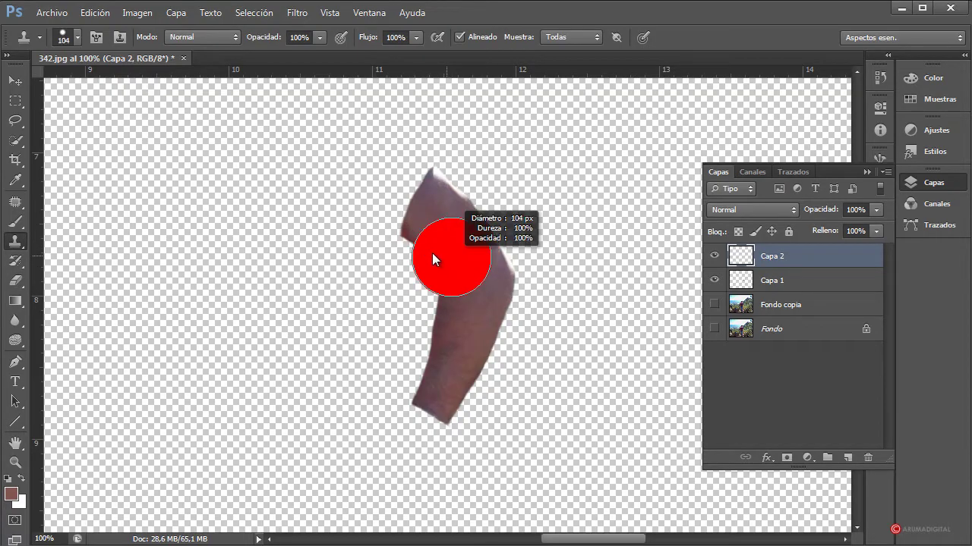
{"action": "left_click_drag", "start_coordinate": [425, 250], "coordinate": [414, 202]}
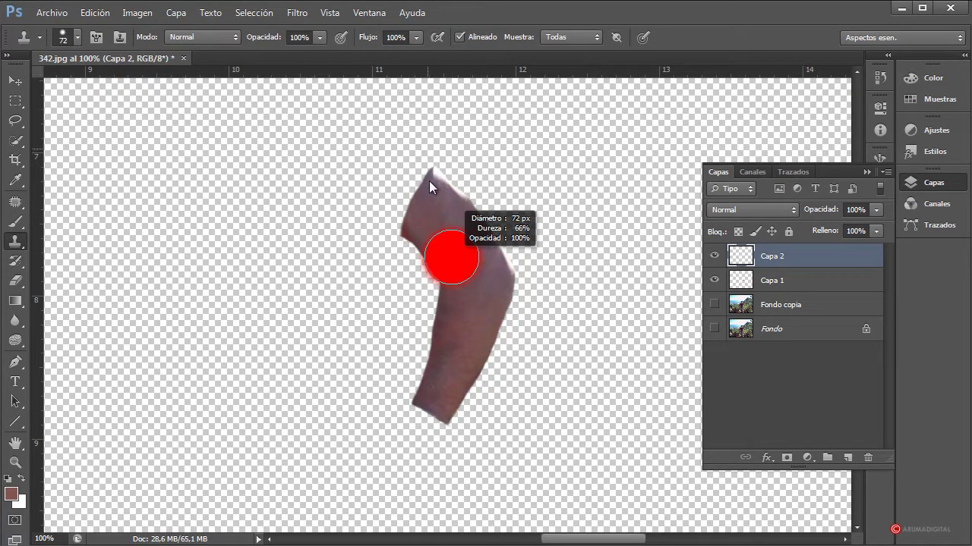
{"action": "left_click_drag", "start_coordinate": [467, 242], "coordinate": [455, 225]}
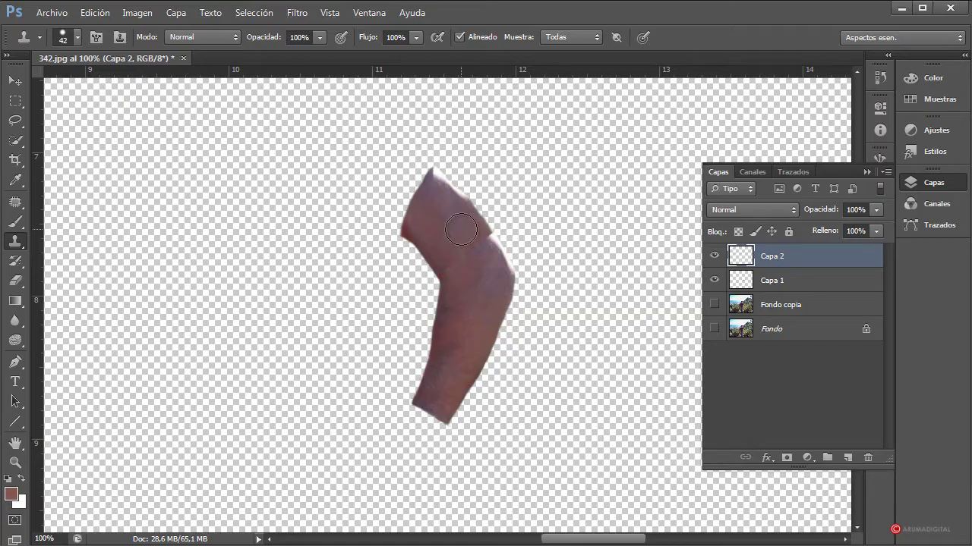
Step: Clone skin along the right edge to hide the seam, undoing one bulge, then select Capa 1
{"action": "left_click_drag", "start_coordinate": [460, 231], "coordinate": [480, 242]}
{"action": "left_click_drag", "start_coordinate": [492, 244], "coordinate": [484, 318]}
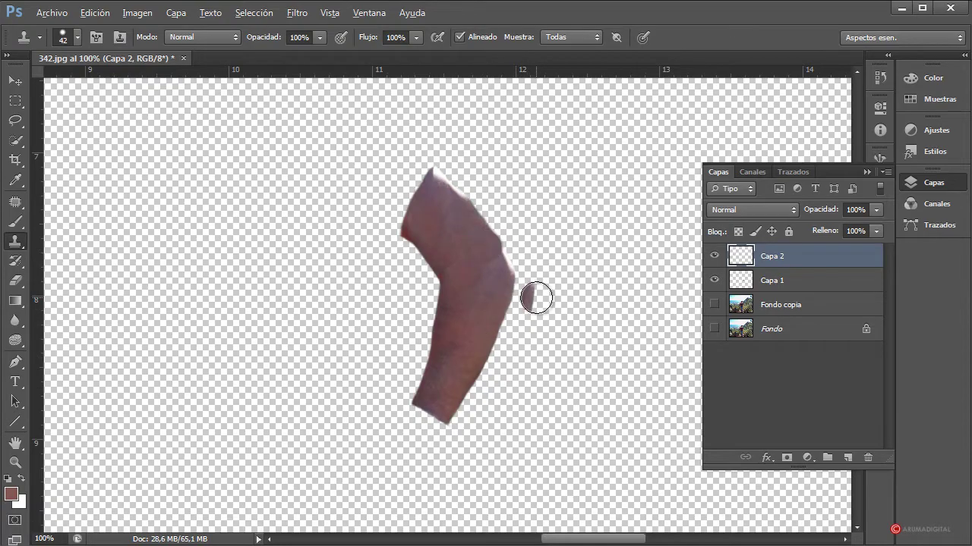
{"action": "left_click_drag", "start_coordinate": [485, 252], "coordinate": [497, 275]}
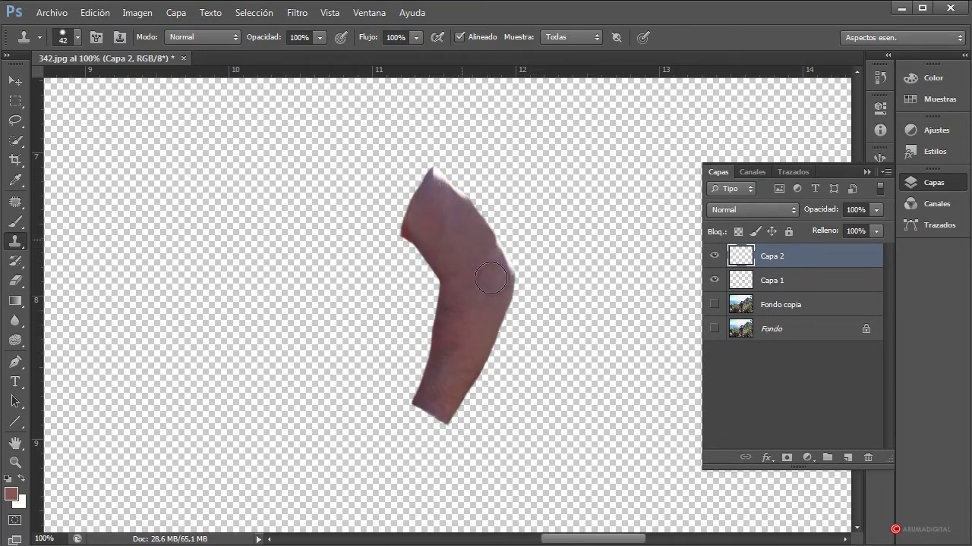
{"action": "left_click_drag", "start_coordinate": [513, 301], "coordinate": [498, 285]}
{"action": "key", "text": "ctrl+z"}
{"action": "right_click", "coordinate": [480, 246], "text": "alt"}
{"action": "left_click", "coordinate": [773, 287]}
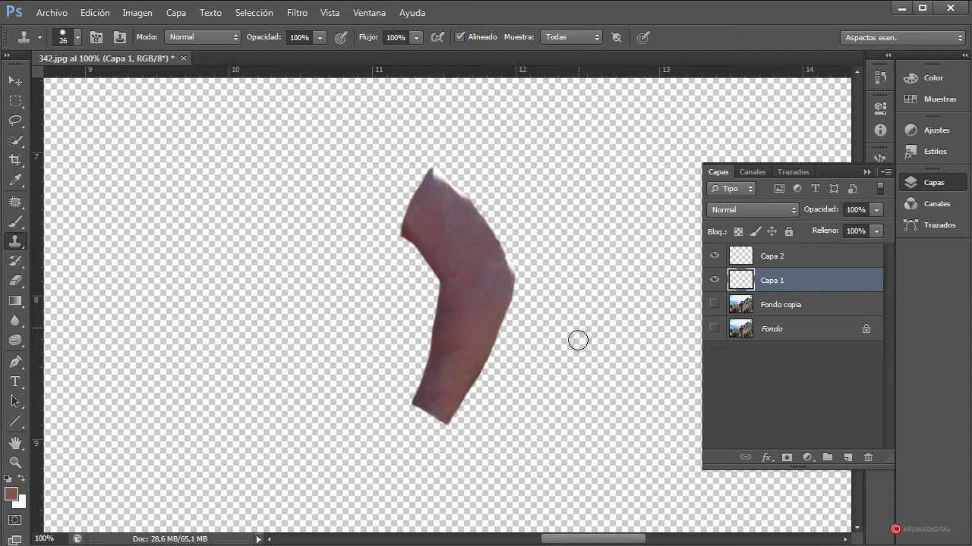
Step: Marquee-select the arm's lower end and copy-paste it onto new layer Capa 3
{"action": "key", "text": "ctrl+z"}
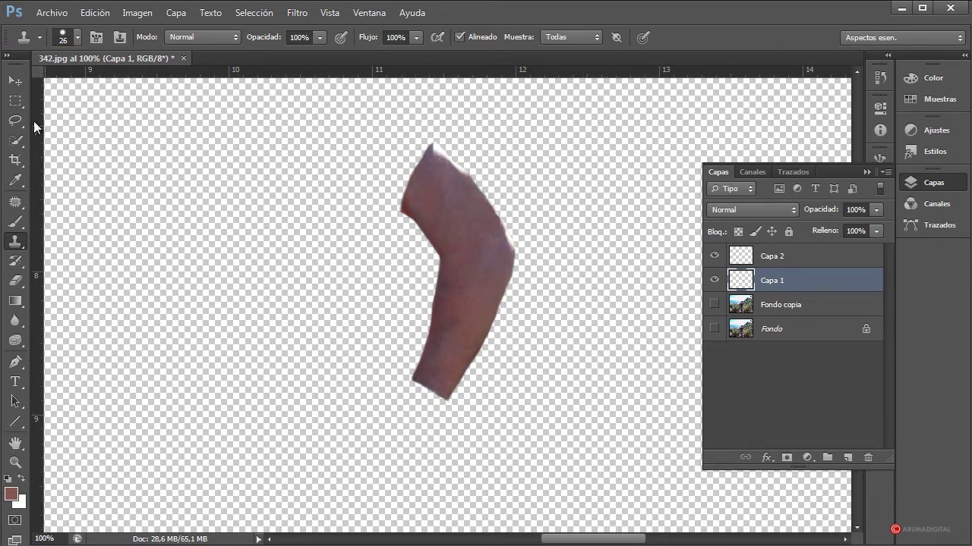
{"action": "left_click", "coordinate": [15, 100]}
{"action": "left_click_drag", "start_coordinate": [377, 309], "coordinate": [530, 426]}
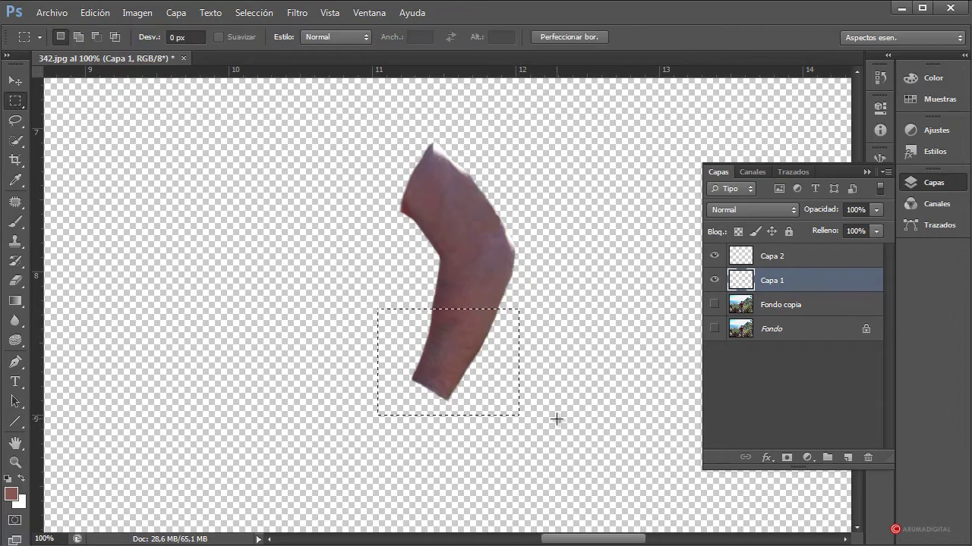
{"action": "left_click_drag", "start_coordinate": [373, 411], "coordinate": [517, 321]}
{"action": "right_click", "coordinate": [468, 354]}
{"action": "left_click", "coordinate": [572, 350]}
{"action": "key", "text": "ctrl+c"}
{"action": "key", "text": "ctrl+v"}
Step: Move the Capa 3 forearm piece down-left and nudge it into place to lengthen the neck
{"action": "left_click", "coordinate": [15, 80]}
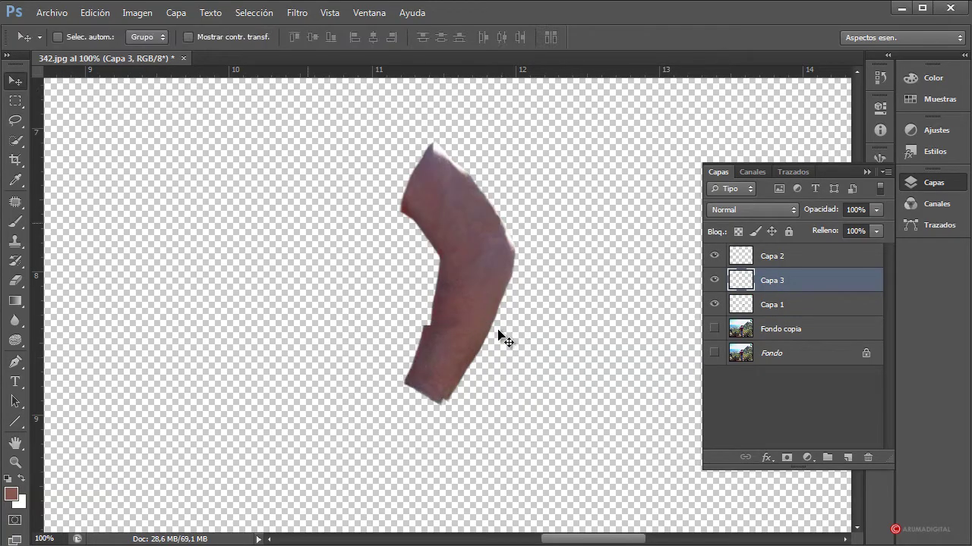
{"action": "left_click_drag", "start_coordinate": [450, 368], "coordinate": [432, 403]}
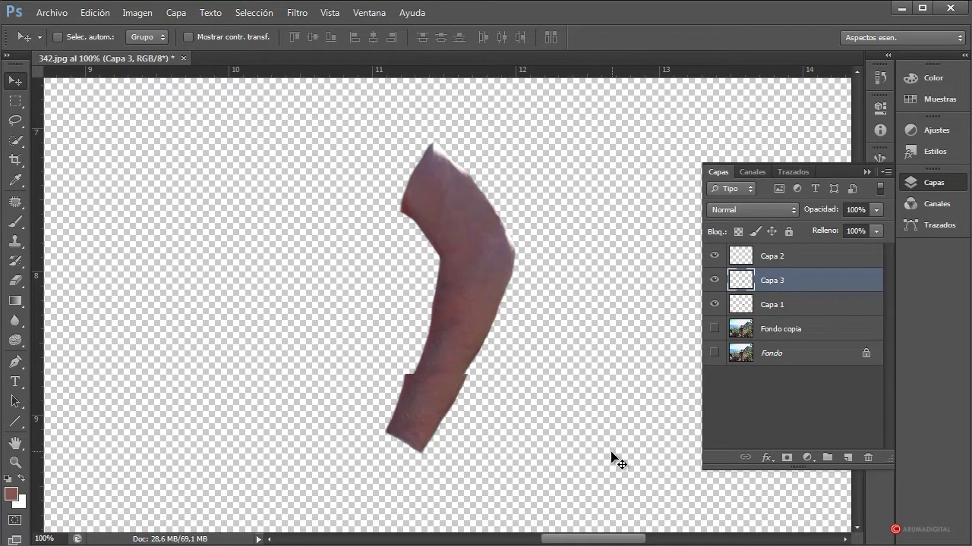
{"action": "key", "text": "shift+Right"}
{"action": "key", "text": "Left"}
{"action": "key", "text": "Left"}
{"action": "key", "text": "Left"}
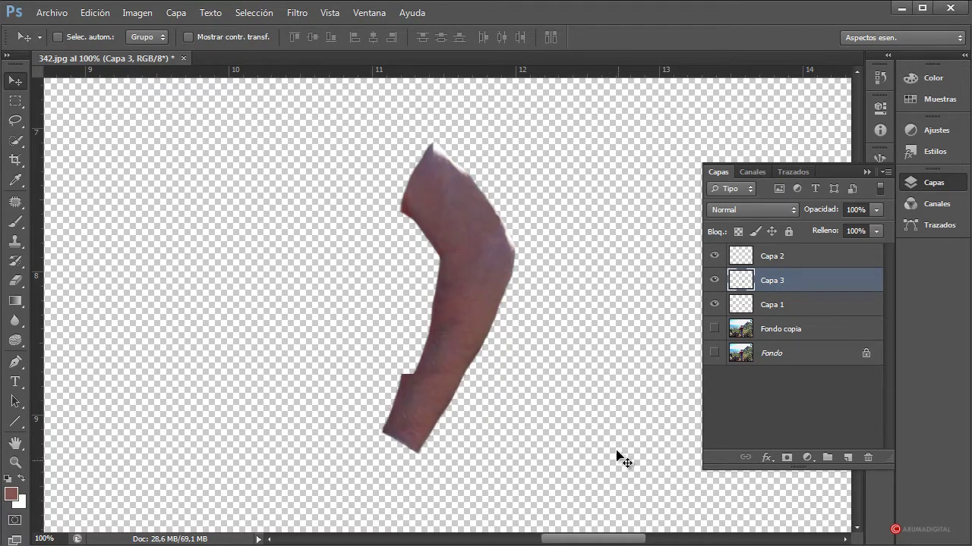
{"action": "left_click", "coordinate": [15, 103]}
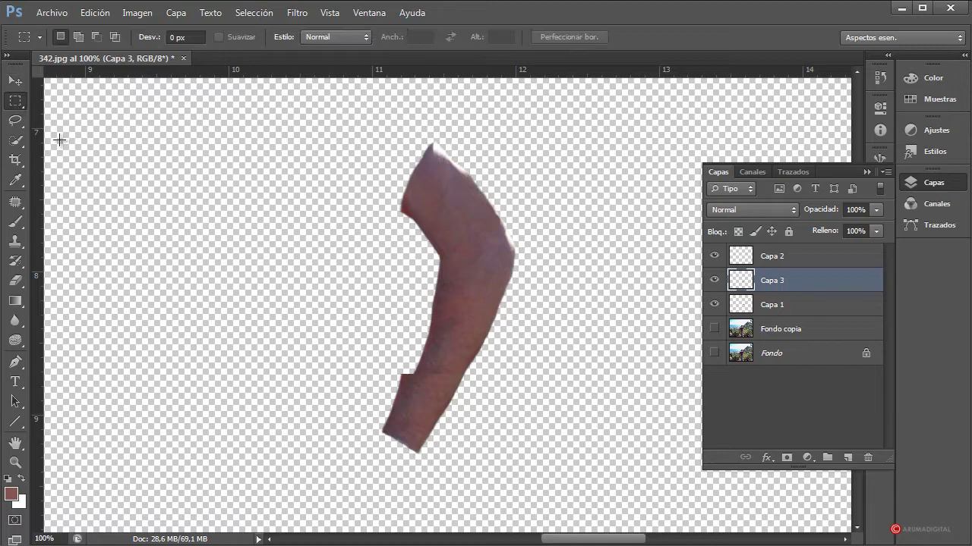
Step: Warp the Capa 3 piece's top-left corner and right edge so it joins the arm smoothly
{"action": "right_click", "coordinate": [410, 404]}
{"action": "left_click", "coordinate": [470, 535]}
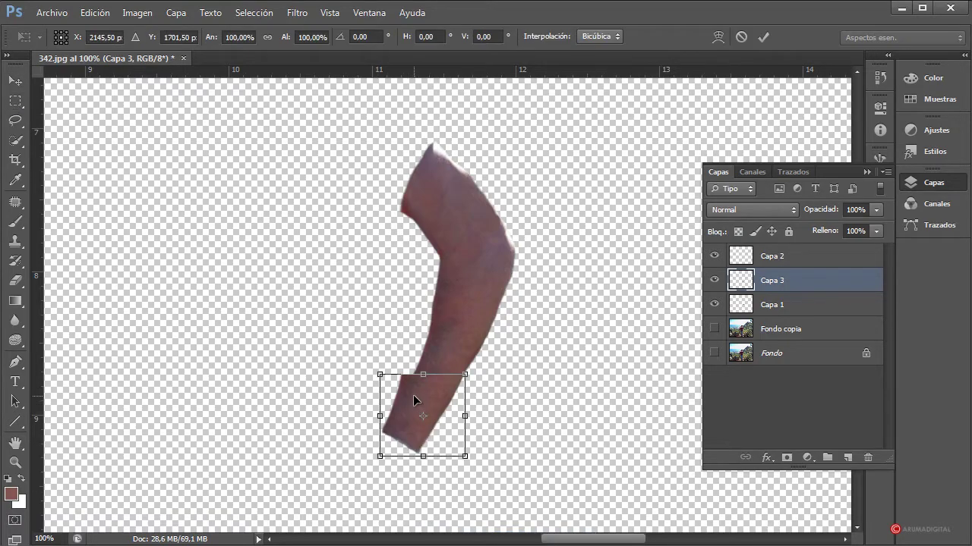
{"action": "right_click", "coordinate": [417, 395]}
{"action": "left_click", "coordinate": [470, 516]}
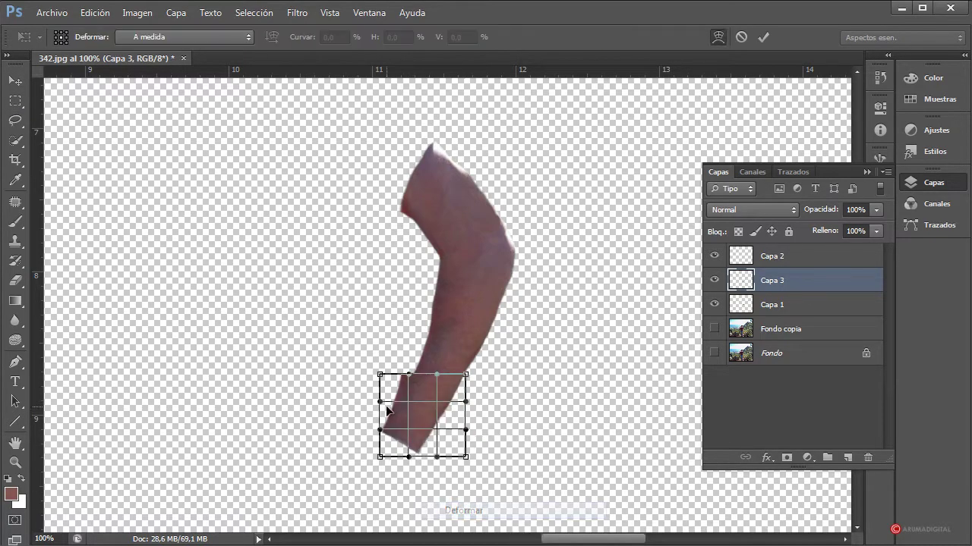
{"action": "mouse_move", "coordinate": [379, 374]}
{"action": "left_mouse_down"}
{"action": "mouse_move", "coordinate": [409, 369]}
{"action": "mouse_move", "coordinate": [390, 401]}
{"action": "left_mouse_up"}
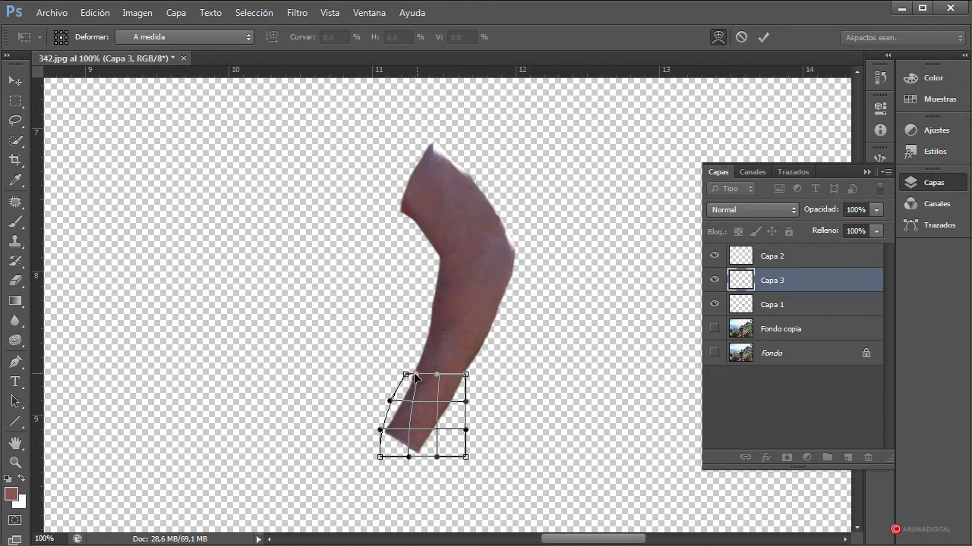
{"action": "left_click_drag", "start_coordinate": [406, 376], "coordinate": [405, 375]}
{"action": "left_click_drag", "start_coordinate": [466, 404], "coordinate": [462, 403]}
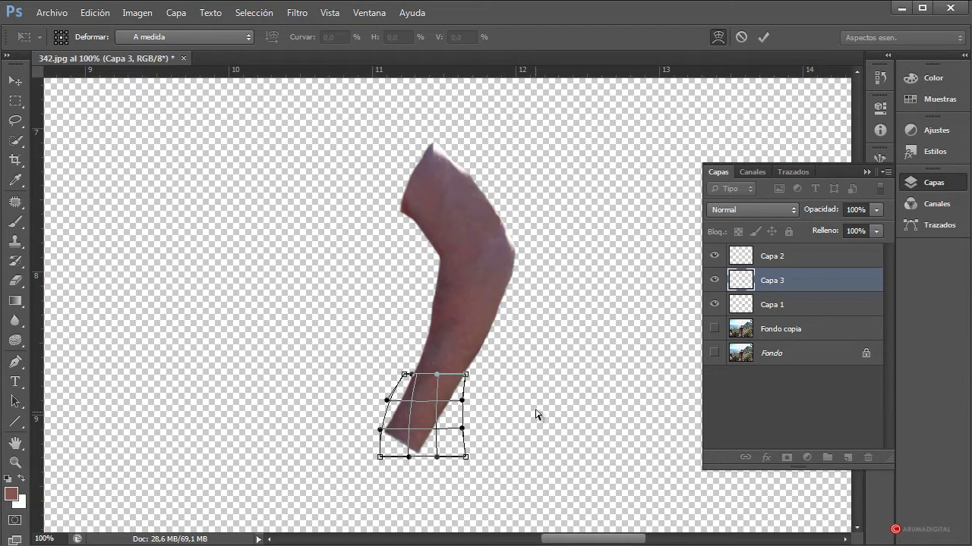
{"action": "key", "text": "Return"}
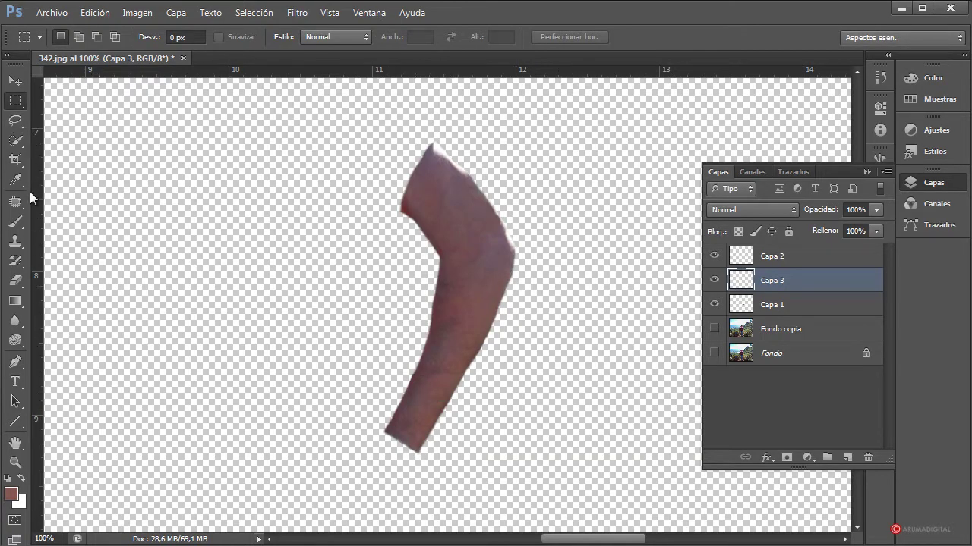
{"action": "left_click", "coordinate": [15, 280]}
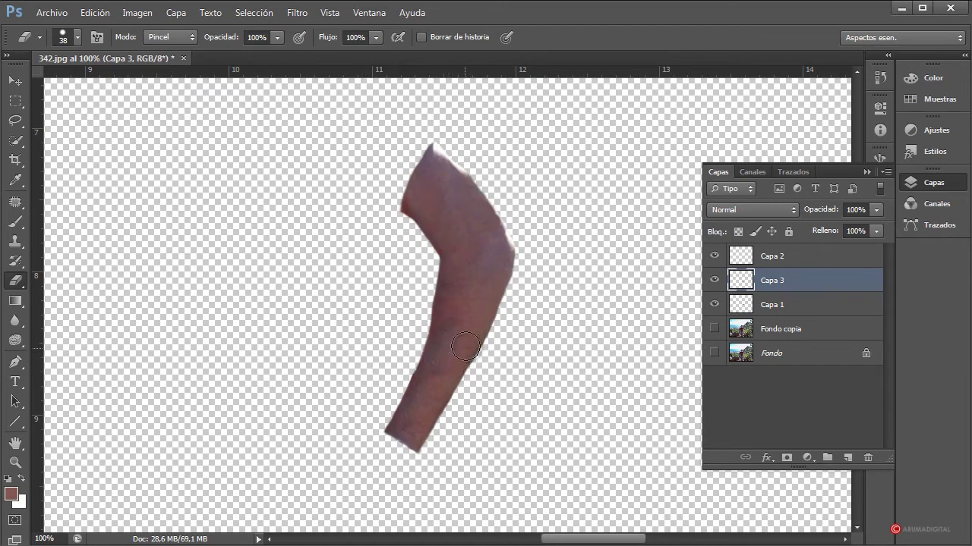
{"action": "right_click", "coordinate": [466, 347], "text": "alt"}
{"action": "scroll", "coordinate": [567, 351], "scroll_direction": "up", "scroll_amount": 2}
{"action": "scroll", "coordinate": [567, 351], "scroll_direction": "down", "scroll_amount": 1}
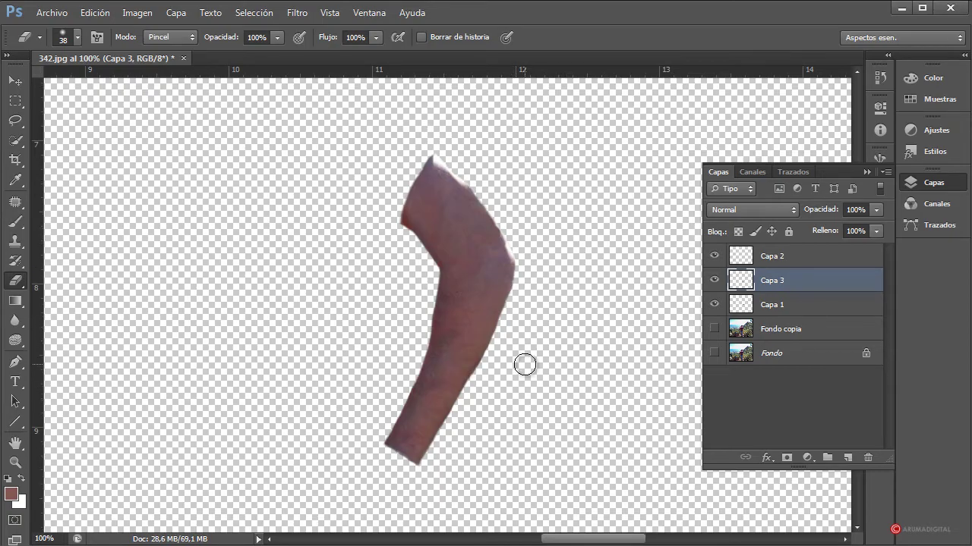
{"action": "scroll", "coordinate": [524, 365], "scroll_direction": "up", "scroll_amount": 2}
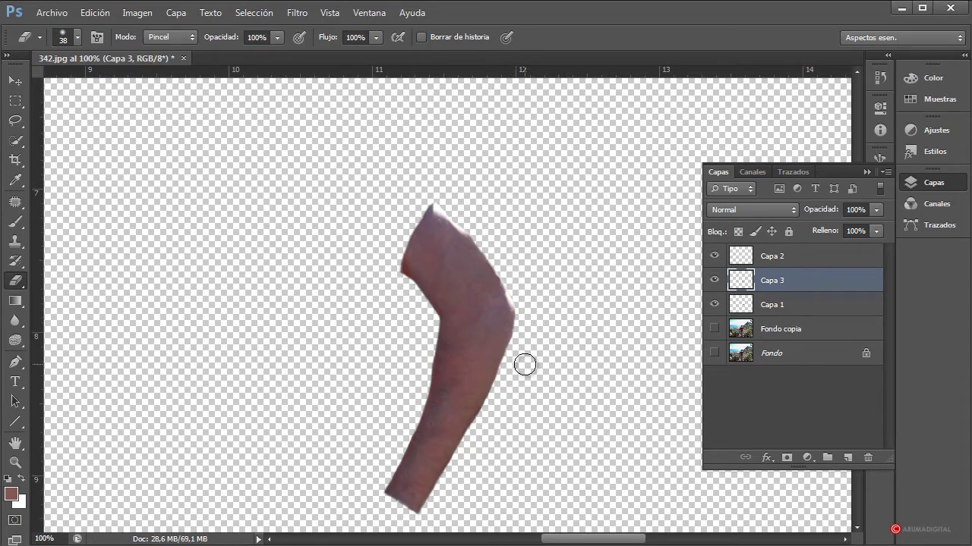
{"action": "scroll", "coordinate": [524, 365], "scroll_direction": "down", "scroll_amount": 1}
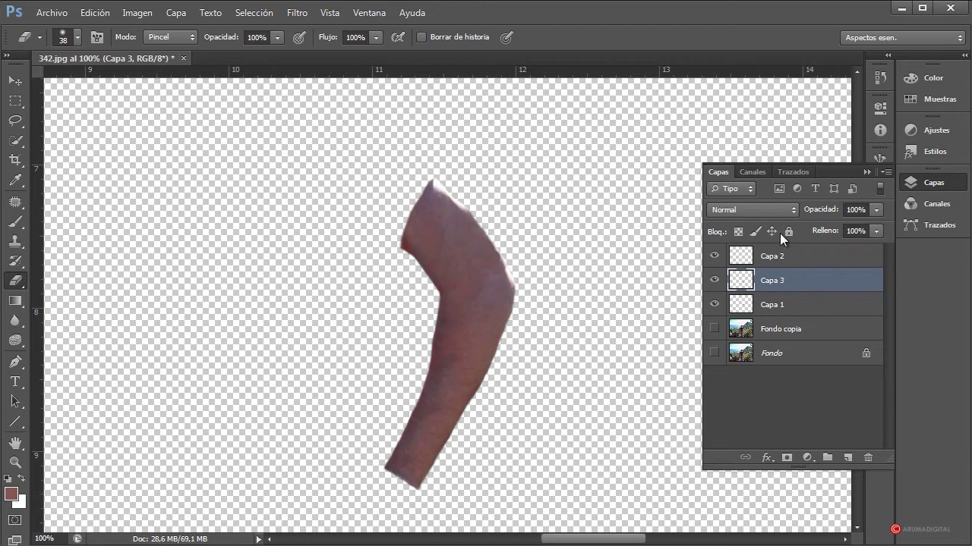
{"action": "left_click", "coordinate": [795, 260]}
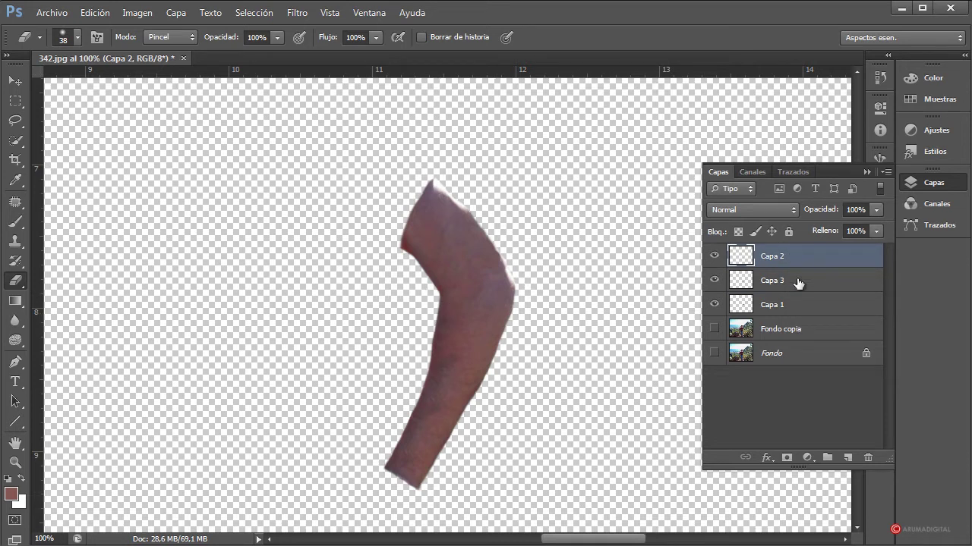
Step: Merge the arm layers Capa 2, Capa 3 and Capa 1 into one layer
{"action": "left_click", "coordinate": [797, 283], "text": "shift"}
{"action": "left_click", "coordinate": [806, 305], "text": "shift"}
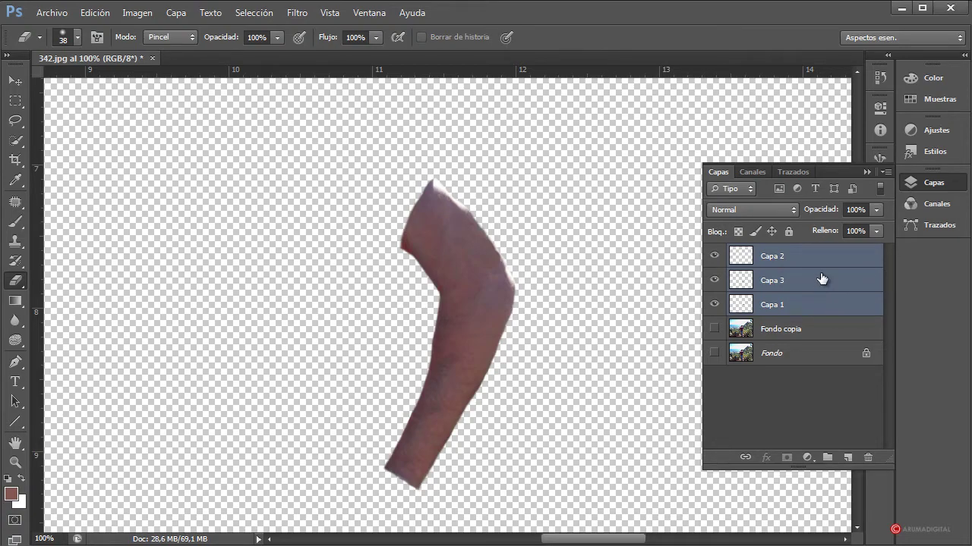
{"action": "right_click", "coordinate": [809, 261]}
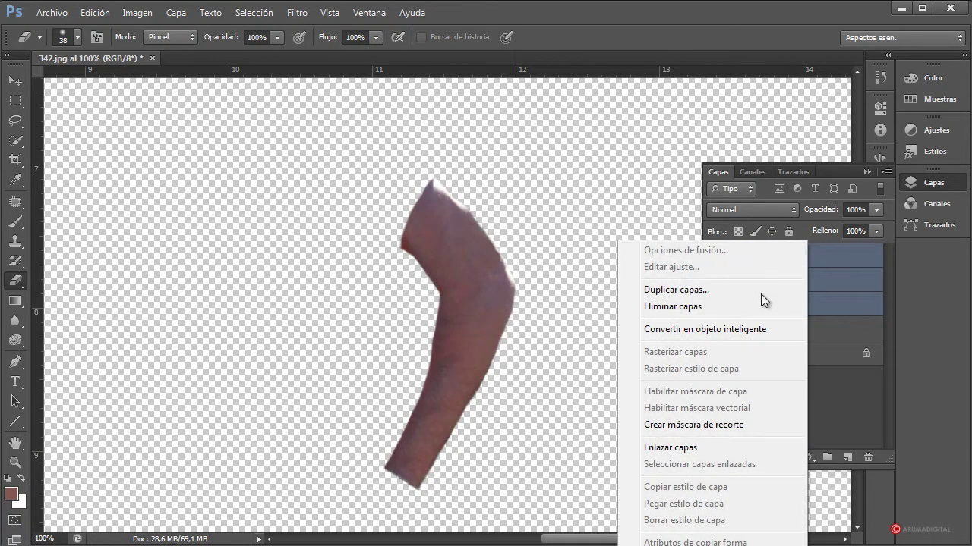
{"action": "left_click", "coordinate": [172, 16]}
{"action": "left_click", "coordinate": [173, 17]}
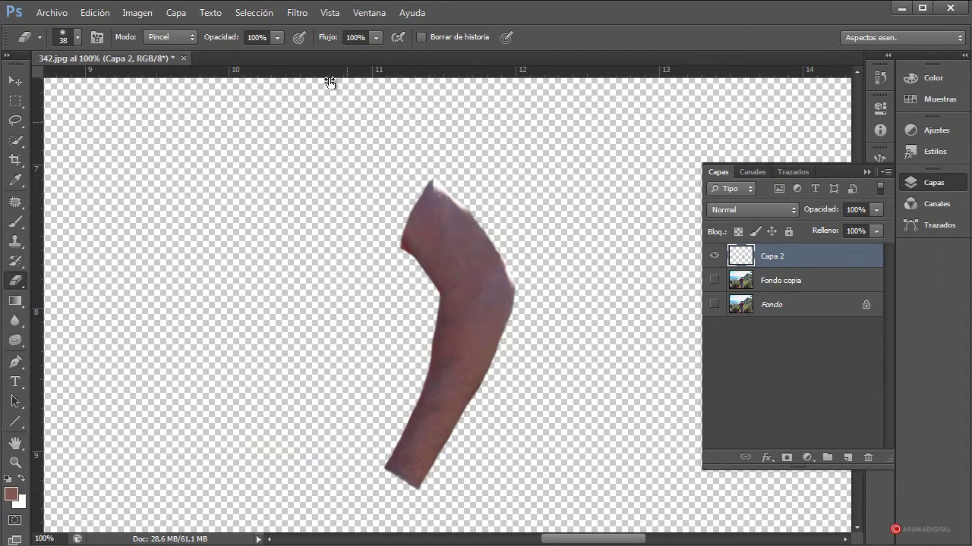
Step: Show Fondo copia, compare with the merged arm layer hidden, and select Fondo copia
{"action": "left_click", "coordinate": [713, 280]}
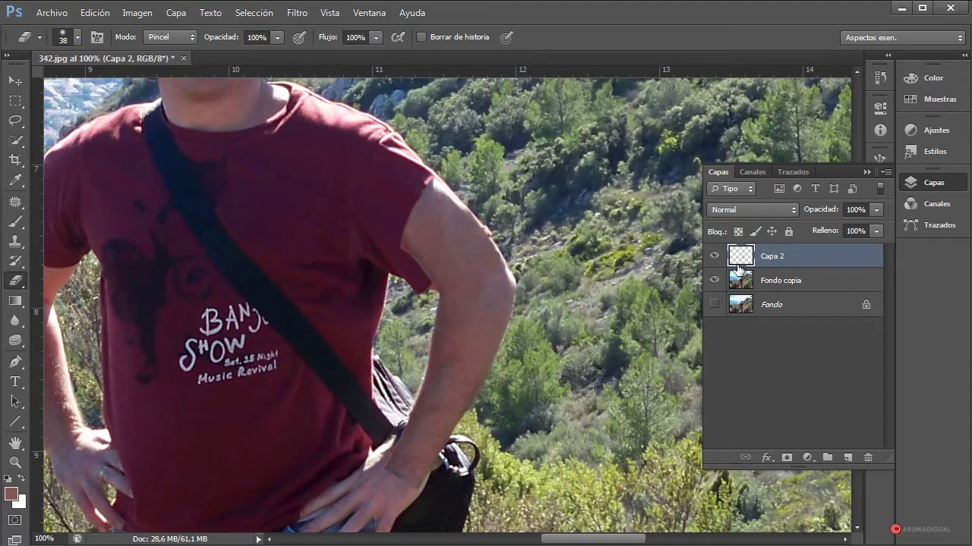
{"action": "left_click", "coordinate": [714, 257]}
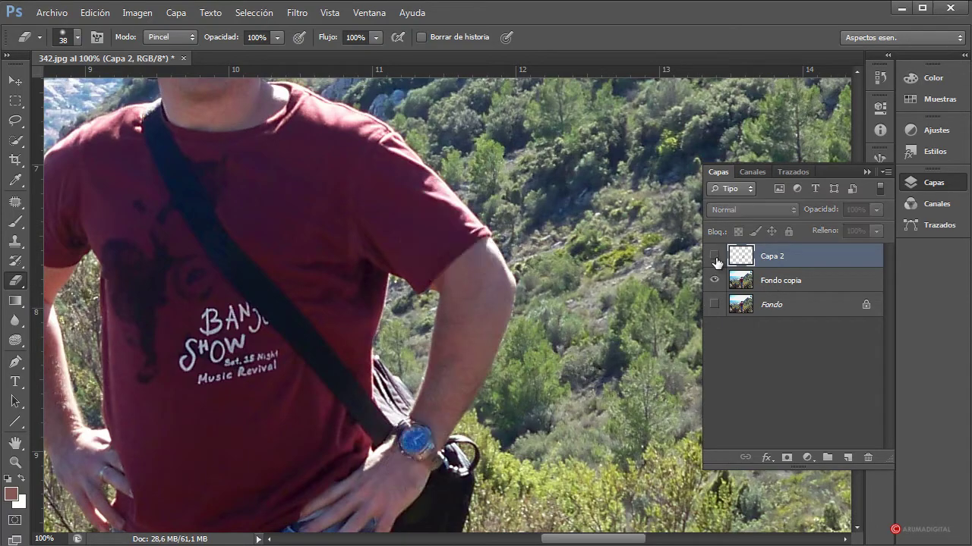
{"action": "left_click", "coordinate": [715, 256]}
{"action": "left_click", "coordinate": [715, 256]}
{"action": "left_click", "coordinate": [714, 256]}
{"action": "left_click", "coordinate": [714, 257]}
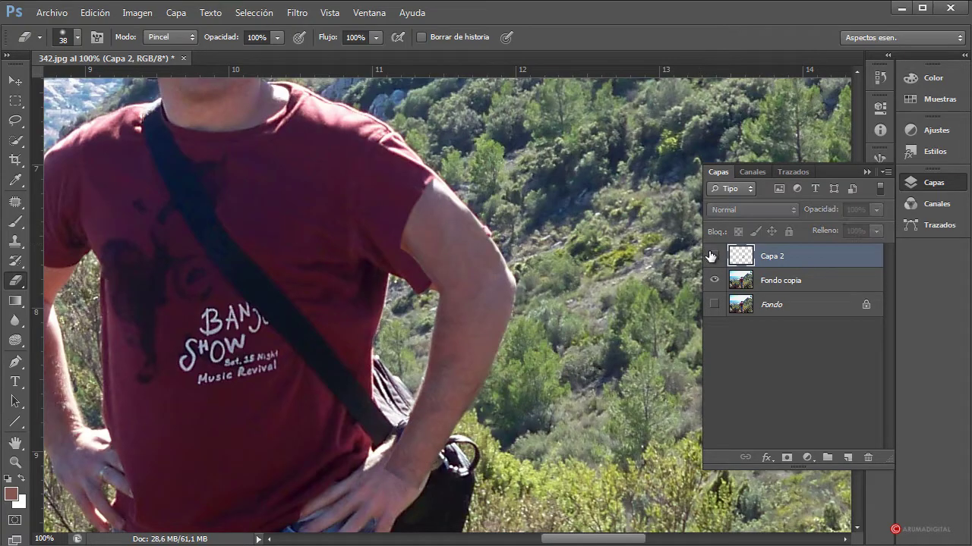
{"action": "left_click", "coordinate": [795, 282]}
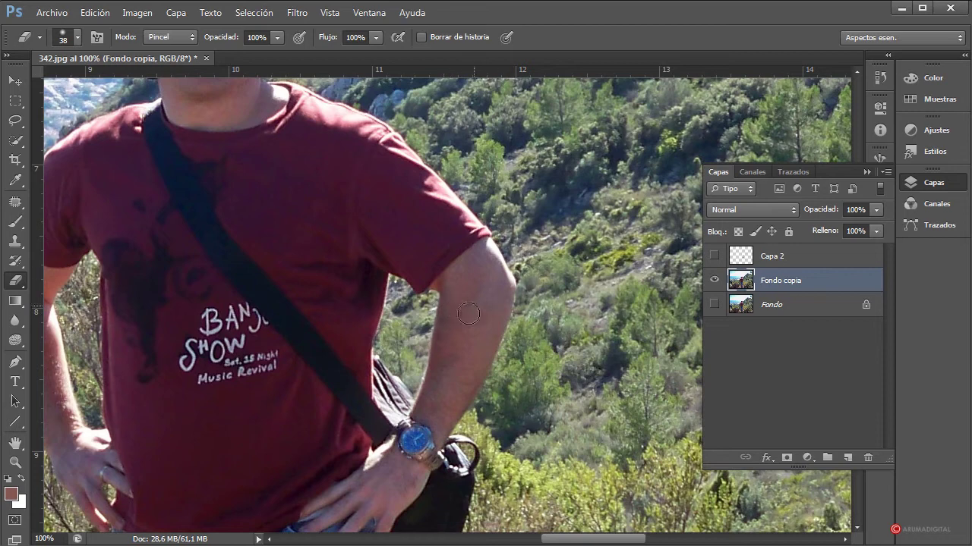
Step: Switch to a roughly 90 px Clone Stamp and sample a hillside foliage area
{"action": "left_click_drag", "start_coordinate": [575, 289], "coordinate": [579, 289]}
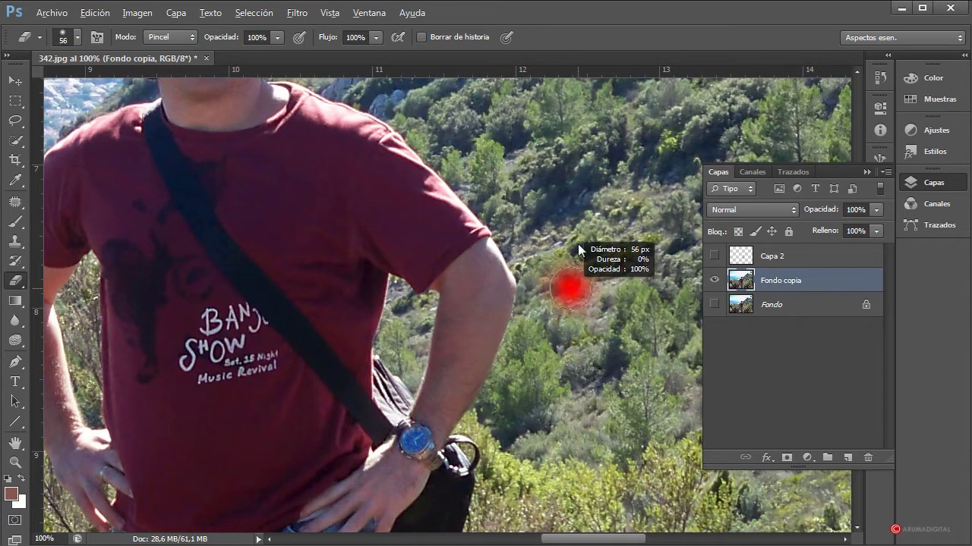
{"action": "left_click", "coordinate": [16, 242]}
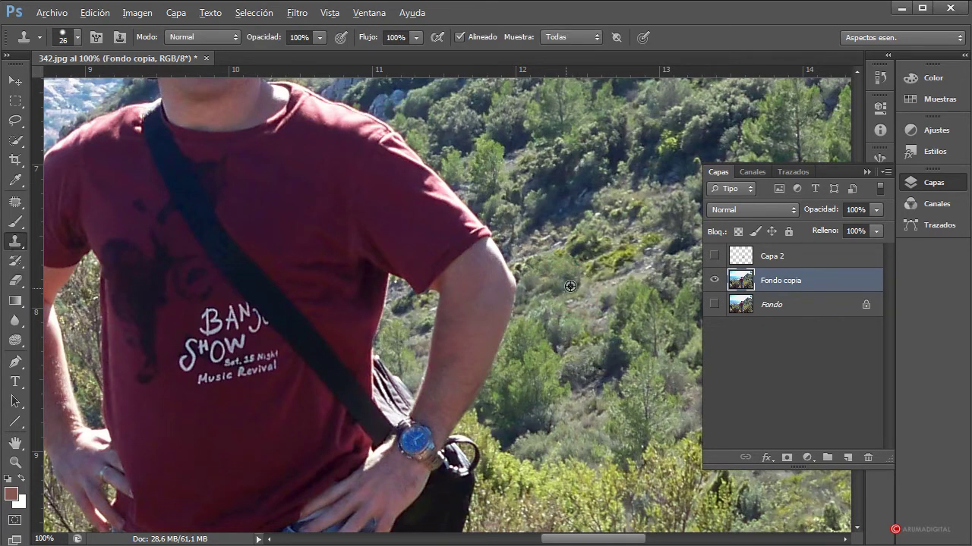
{"action": "left_click_drag", "start_coordinate": [570, 287], "coordinate": [570, 192]}
{"action": "left_click_drag", "start_coordinate": [589, 272], "coordinate": [594, 209]}
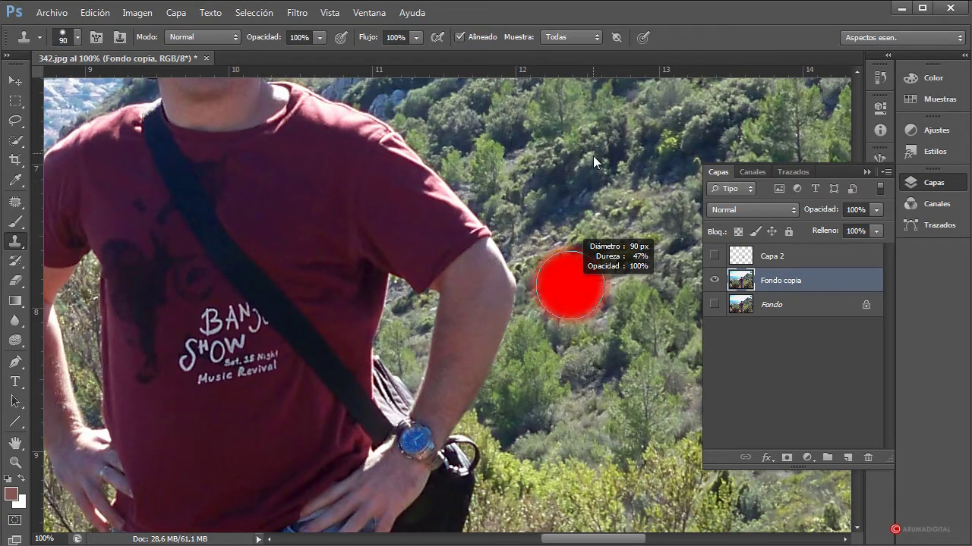
{"action": "left_click_drag", "start_coordinate": [593, 208], "coordinate": [581, 272]}
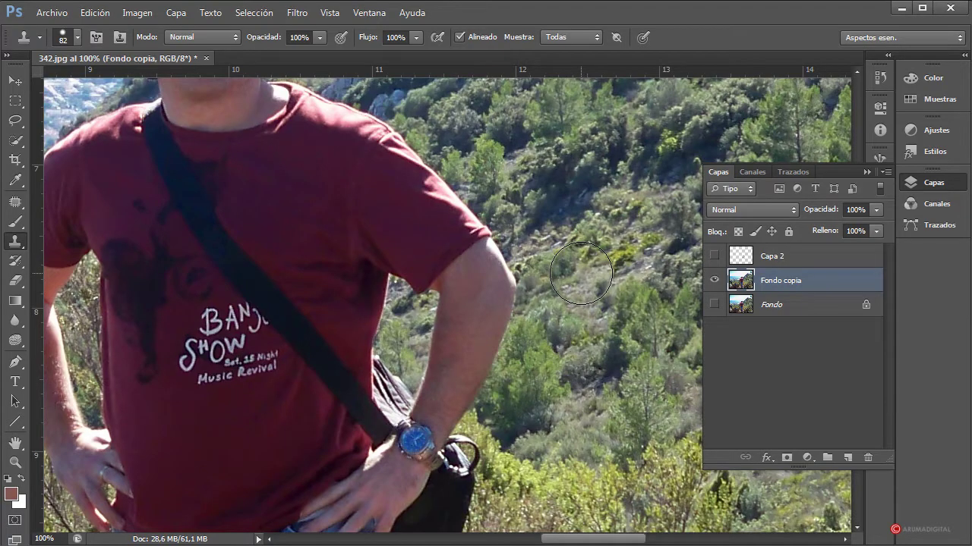
{"action": "left_click", "coordinate": [581, 273], "text": "alt"}
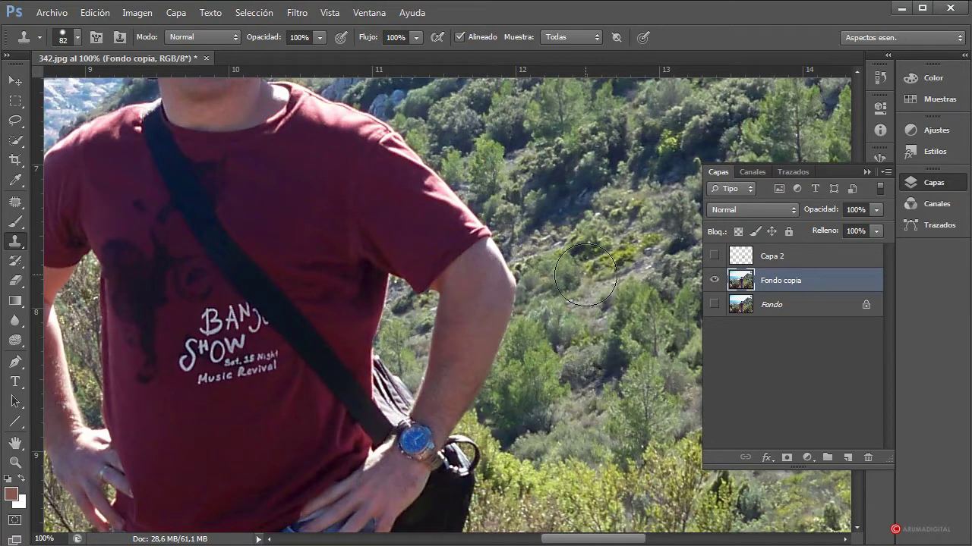
Step: Clone foliage and darker tree greenery over the original arm and nearby hillside
{"action": "mouse_move", "coordinate": [585, 274]}
{"action": "left_mouse_down"}
{"action": "mouse_move", "coordinate": [479, 282]}
{"action": "mouse_move", "coordinate": [453, 310]}
{"action": "mouse_move", "coordinate": [464, 304]}
{"action": "mouse_move", "coordinate": [456, 350]}
{"action": "mouse_move", "coordinate": [475, 378]}
{"action": "mouse_move", "coordinate": [448, 378]}
{"action": "mouse_move", "coordinate": [468, 397]}
{"action": "mouse_move", "coordinate": [569, 354]}
{"action": "mouse_move", "coordinate": [541, 375]}
{"action": "mouse_move", "coordinate": [608, 418]}
{"action": "left_mouse_up"}
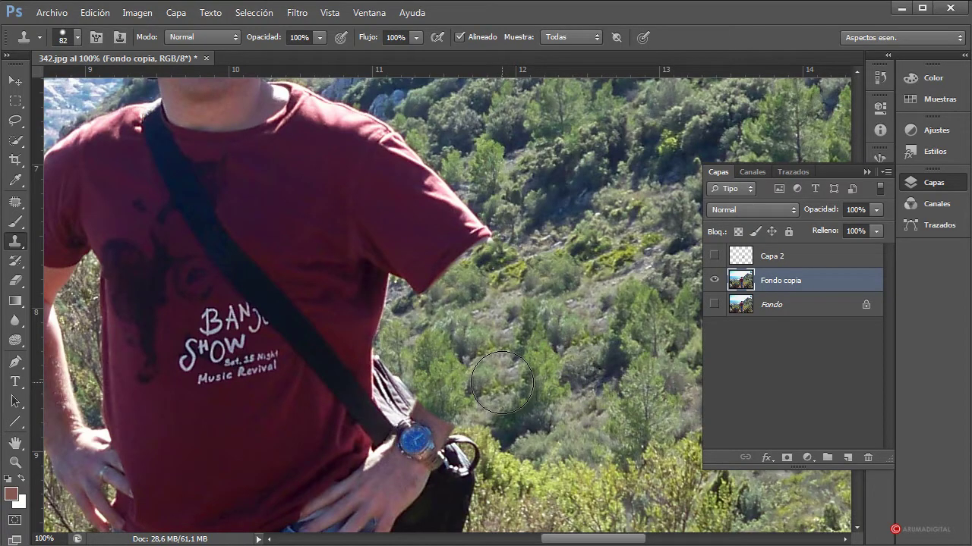
{"action": "left_click", "coordinate": [626, 387]}
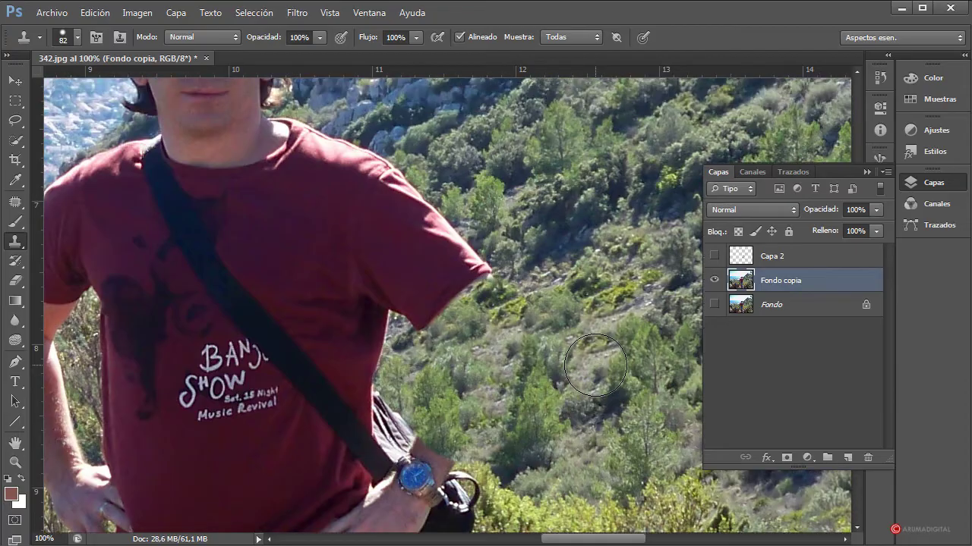
{"action": "left_click", "coordinate": [599, 365], "text": "alt"}
{"action": "left_click", "coordinate": [553, 440]}
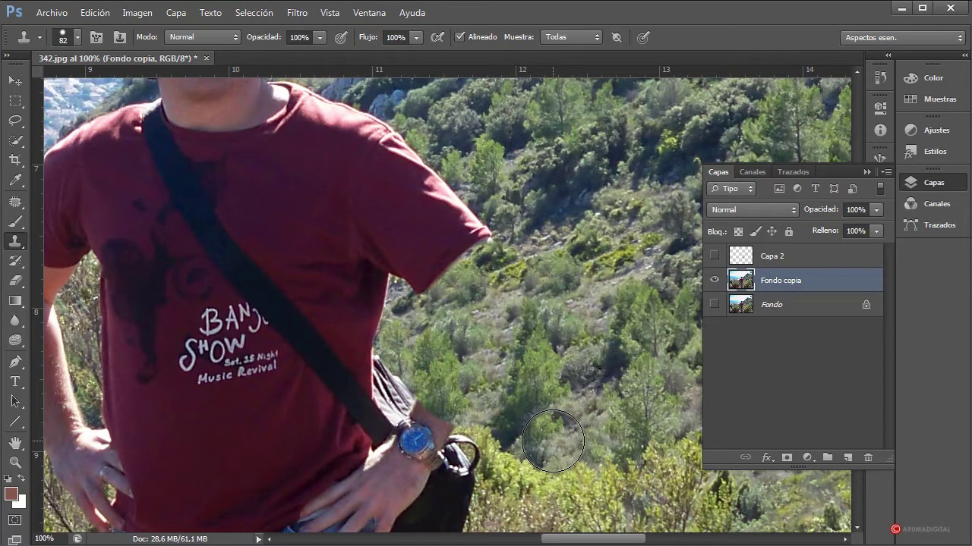
{"action": "left_click_drag", "start_coordinate": [592, 540], "coordinate": [566, 541]}
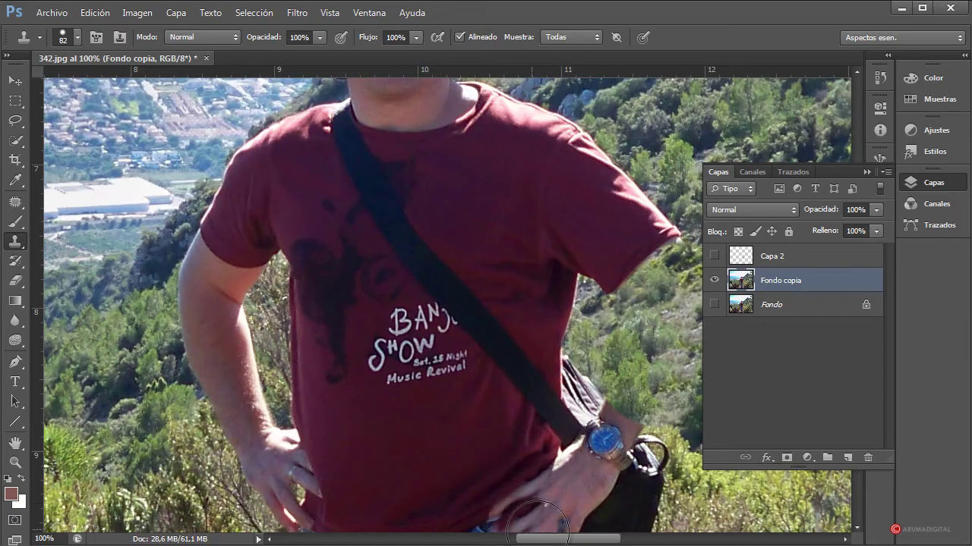
{"action": "left_click_drag", "start_coordinate": [548, 540], "coordinate": [566, 540]}
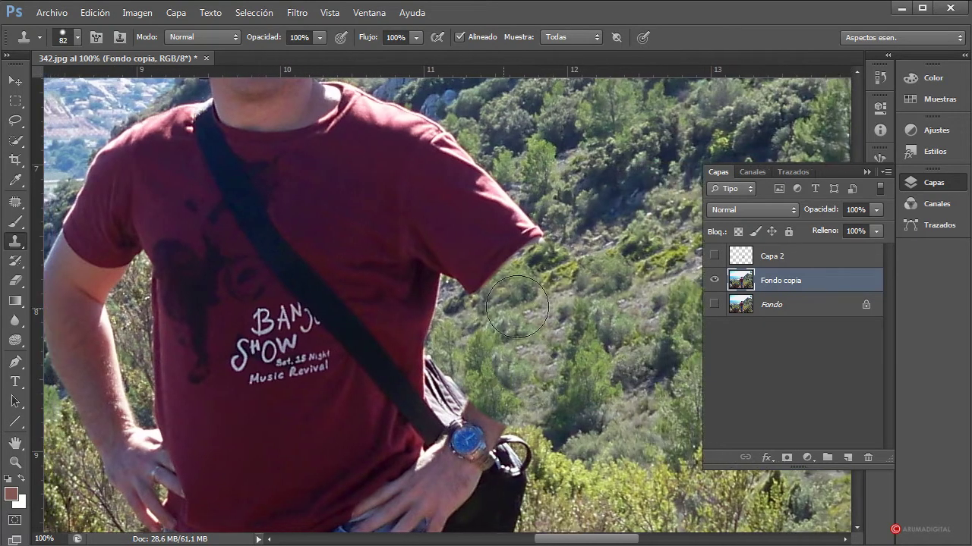
Step: Show the separated arm on Capa 2 and undo the stray shirt-coloured clone patch
{"action": "left_click", "coordinate": [714, 256]}
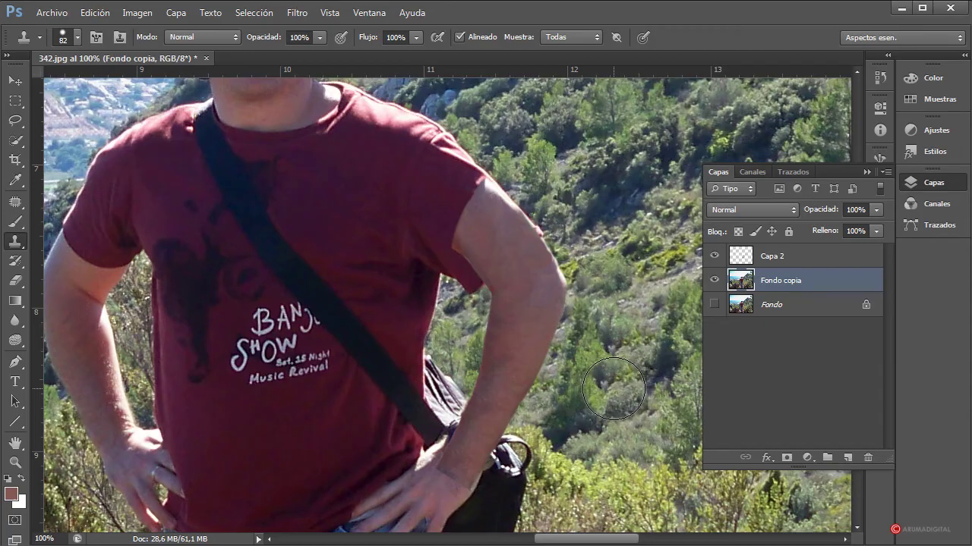
{"action": "scroll", "coordinate": [524, 448], "scroll_direction": "down", "scroll_amount": 1}
{"action": "mouse_move", "coordinate": [610, 540]}
{"action": "left_mouse_down"}
{"action": "mouse_move", "coordinate": [629, 543]}
{"action": "mouse_move", "coordinate": [617, 544]}
{"action": "left_mouse_up"}
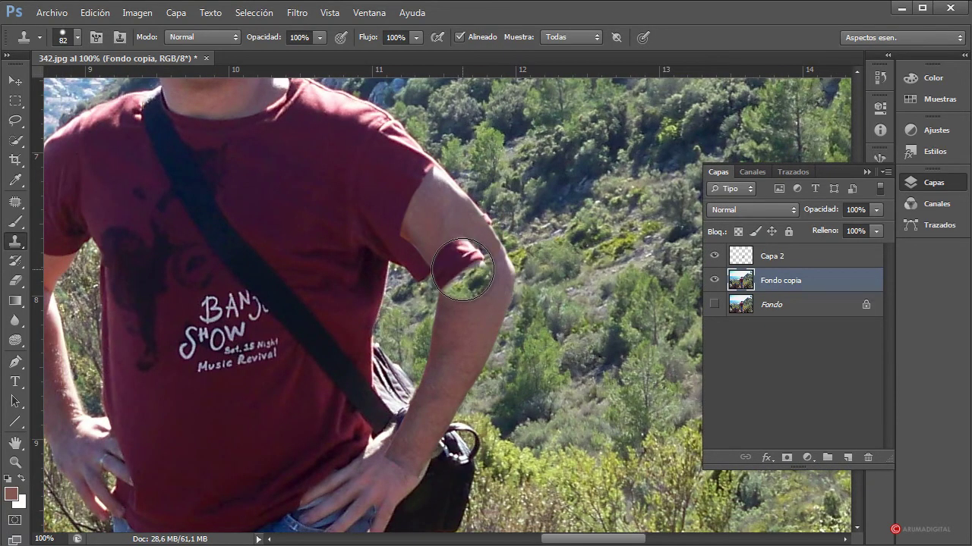
{"action": "key", "text": "ctrl+z"}
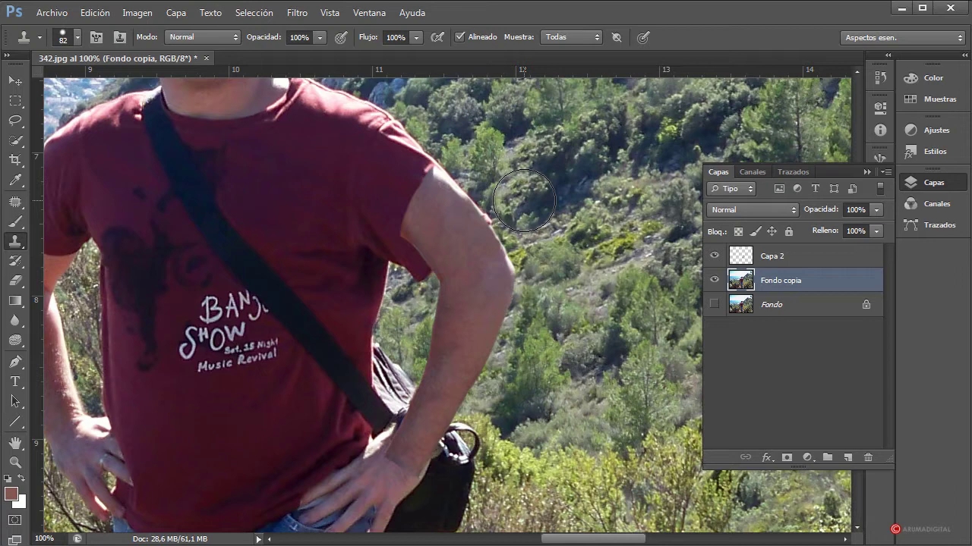
Step: Select Capa 2, dismiss the Filter menu, and undo a stray vegetation clone stroke
{"action": "left_click", "coordinate": [823, 259]}
{"action": "left_click", "coordinate": [297, 13]}
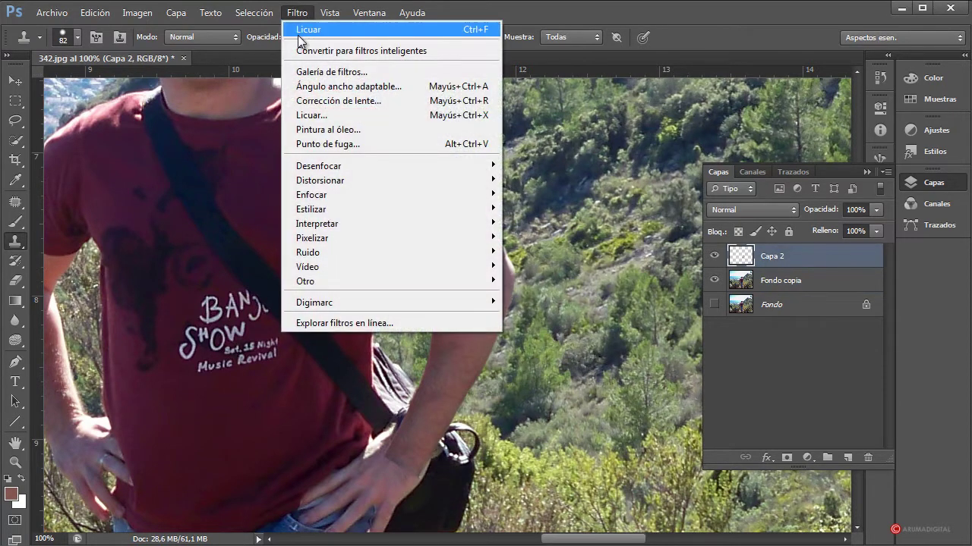
{"action": "key", "text": "Escape"}
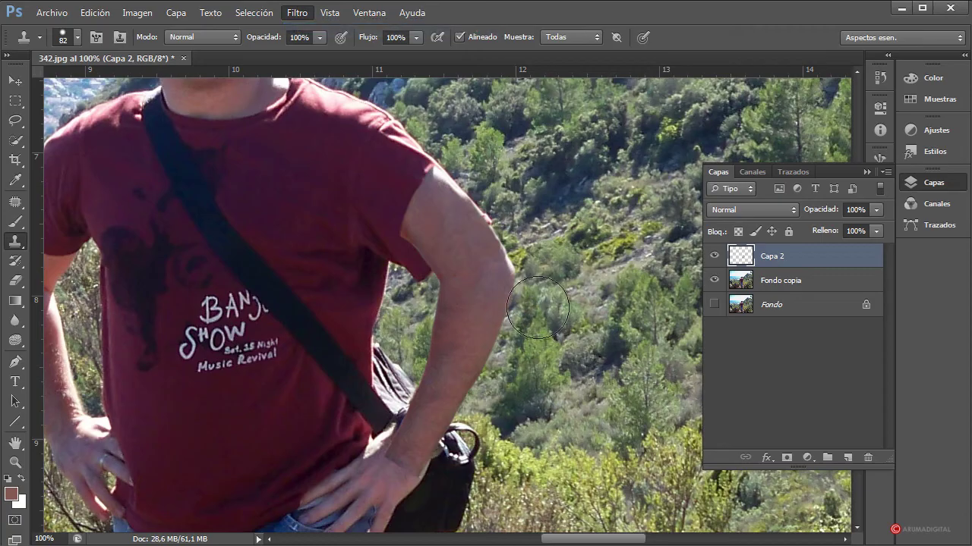
{"action": "left_click", "coordinate": [600, 280]}
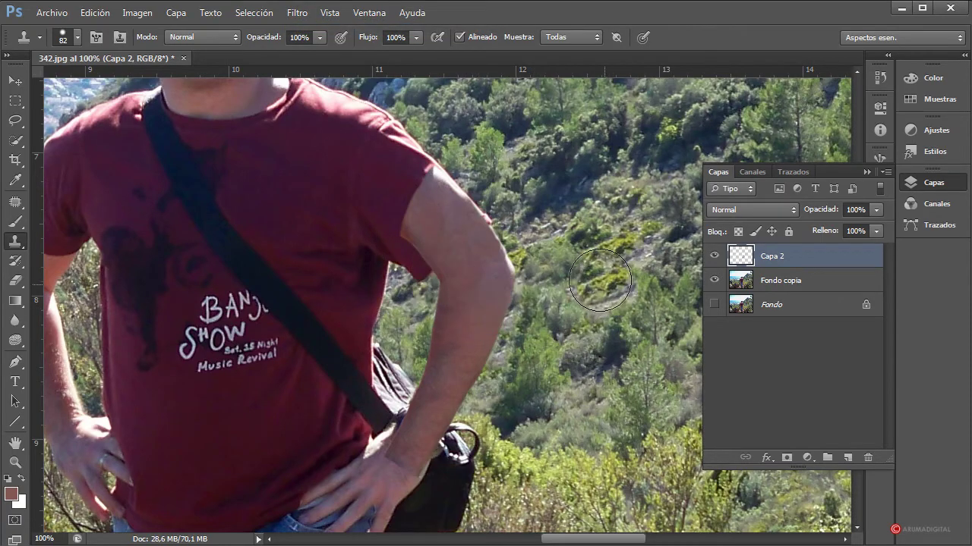
{"action": "key", "text": "ctrl+z"}
Step: Open Liquify on Fondo copia at 100% preview, then cancel without applying
{"action": "key", "text": "alt+bracketleft"}
{"action": "left_click", "coordinate": [297, 12]}
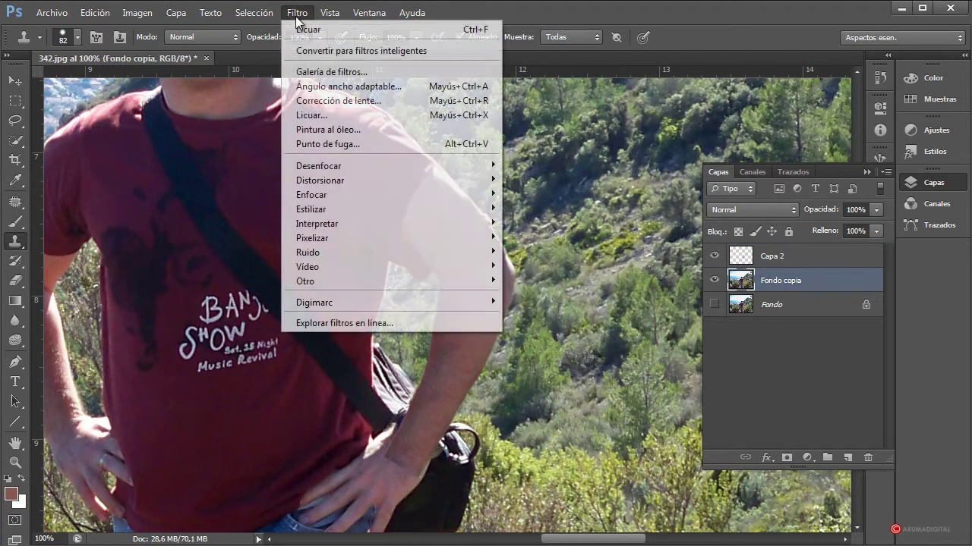
{"action": "left_click", "coordinate": [313, 114]}
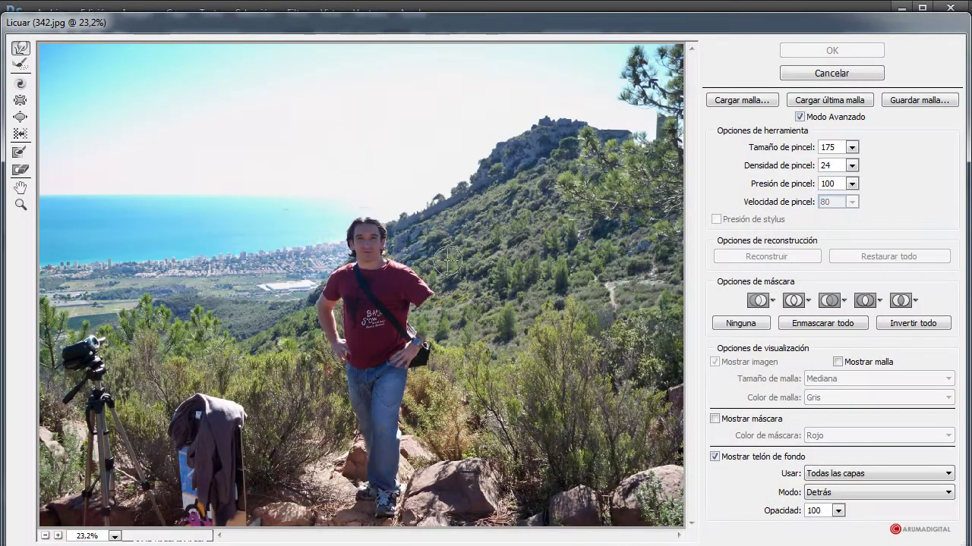
{"action": "left_click", "coordinate": [114, 537]}
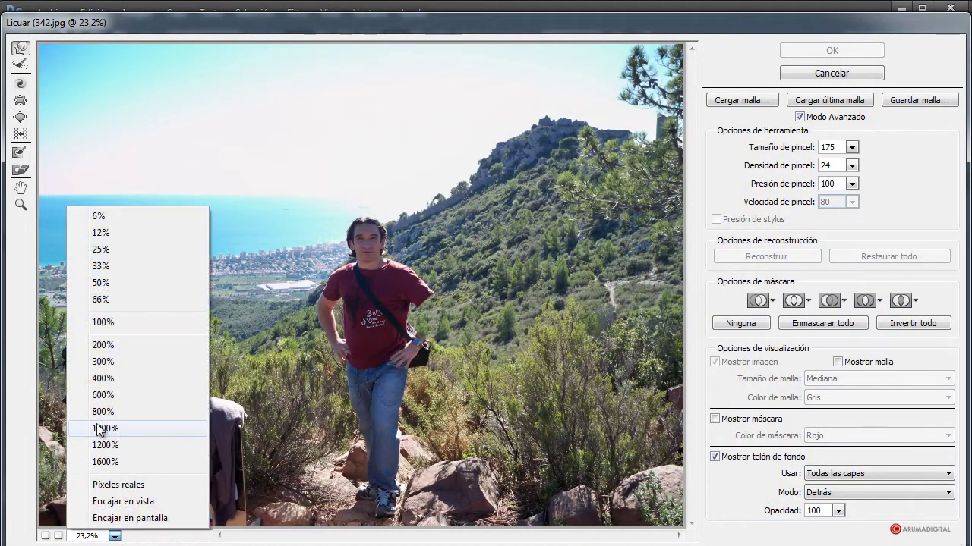
{"action": "left_click", "coordinate": [107, 324]}
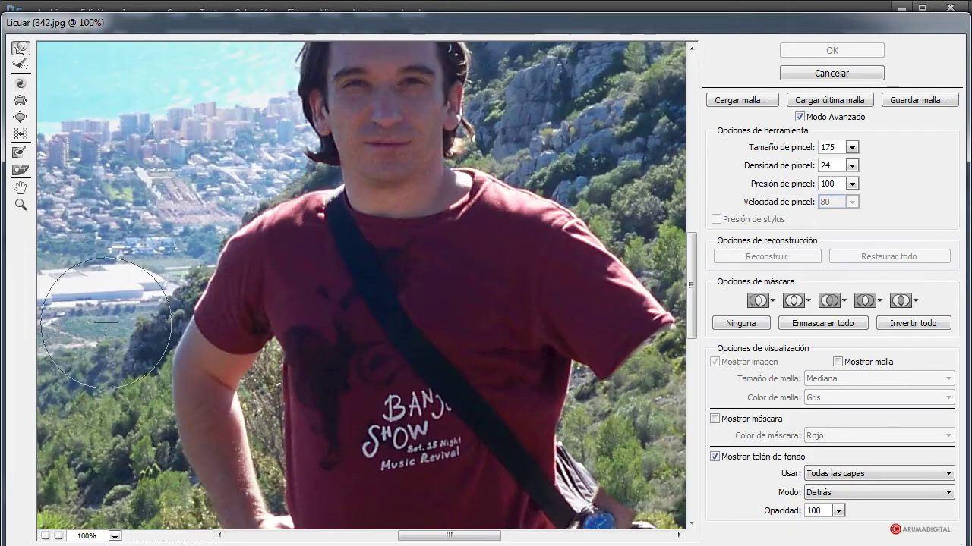
{"action": "left_click_drag", "start_coordinate": [597, 527], "coordinate": [476, 419]}
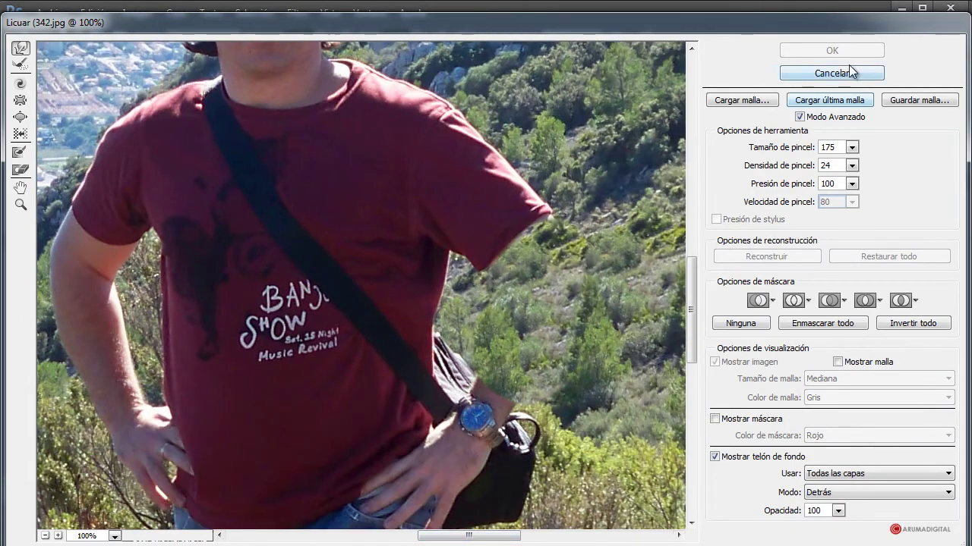
{"action": "left_click", "coordinate": [831, 73]}
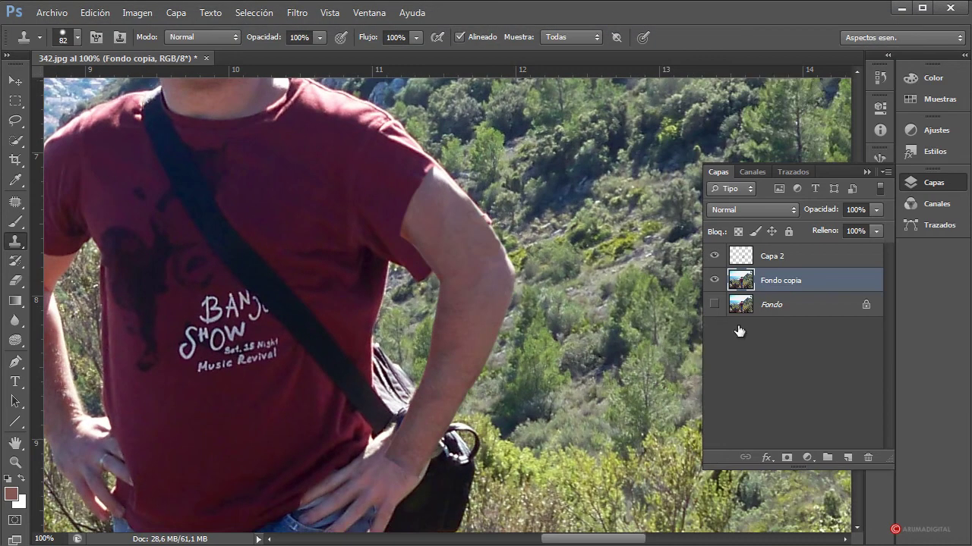
Step: Open Filtro > Licuar on the Capa 2 arm layer
{"action": "left_click", "coordinate": [772, 256]}
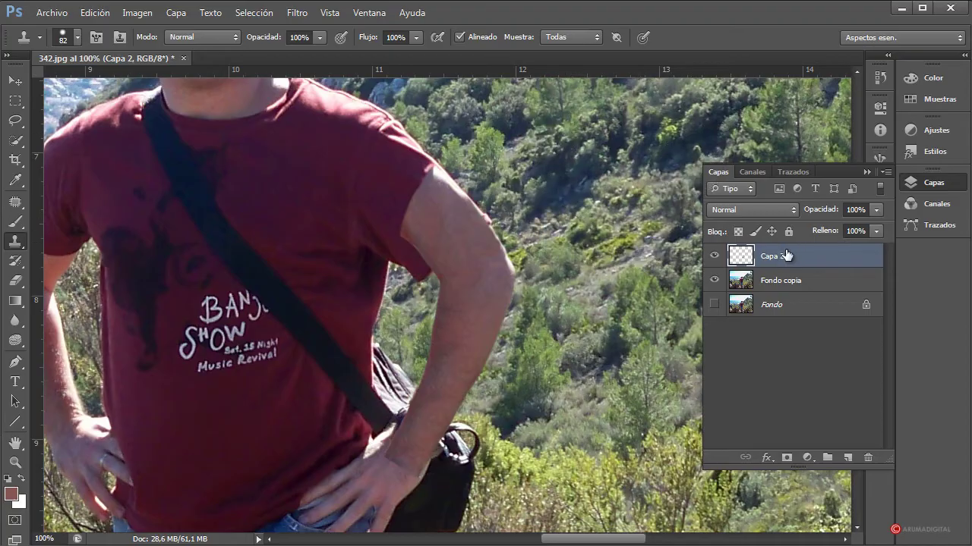
{"action": "left_click", "coordinate": [307, 13]}
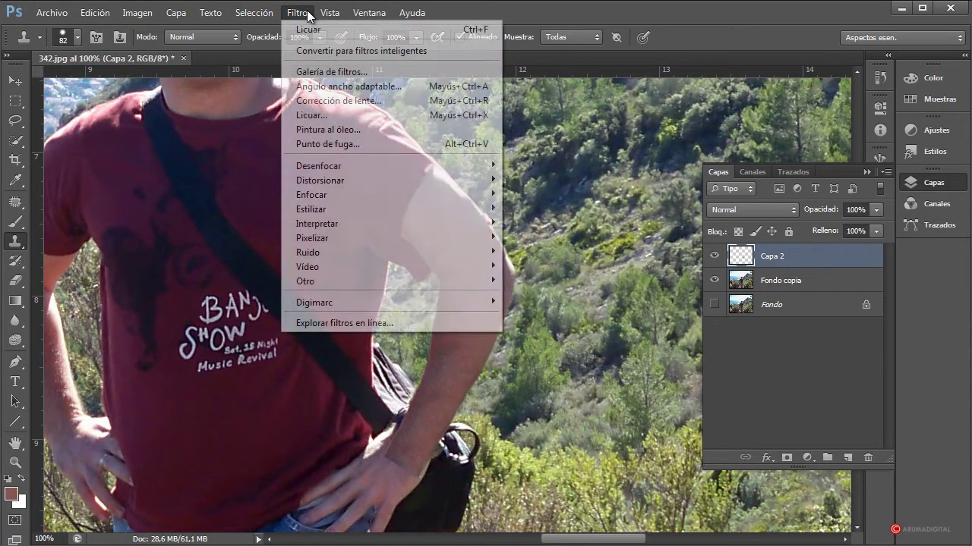
{"action": "left_click", "coordinate": [310, 126]}
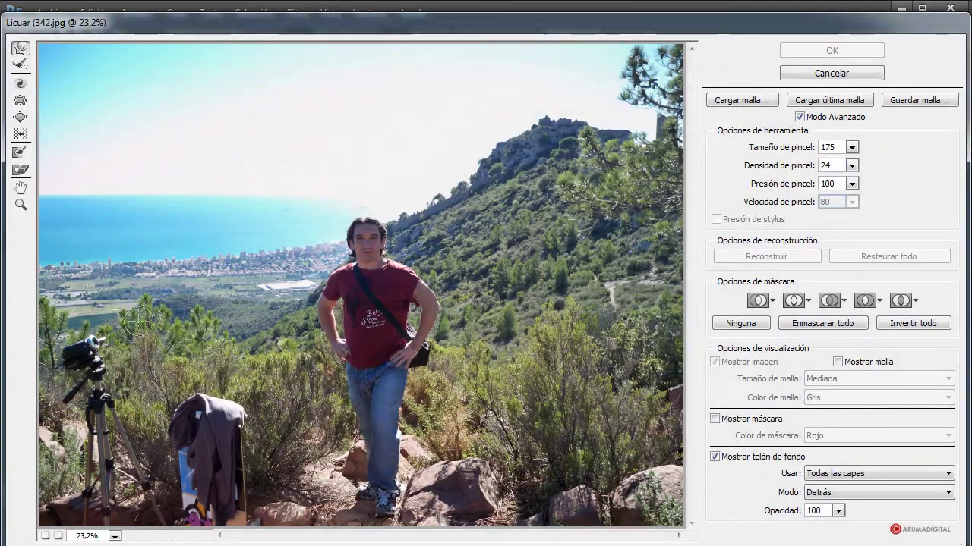
Step: Set the Liquify preview to 100% and pan down to the waist
{"action": "left_click", "coordinate": [115, 536]}
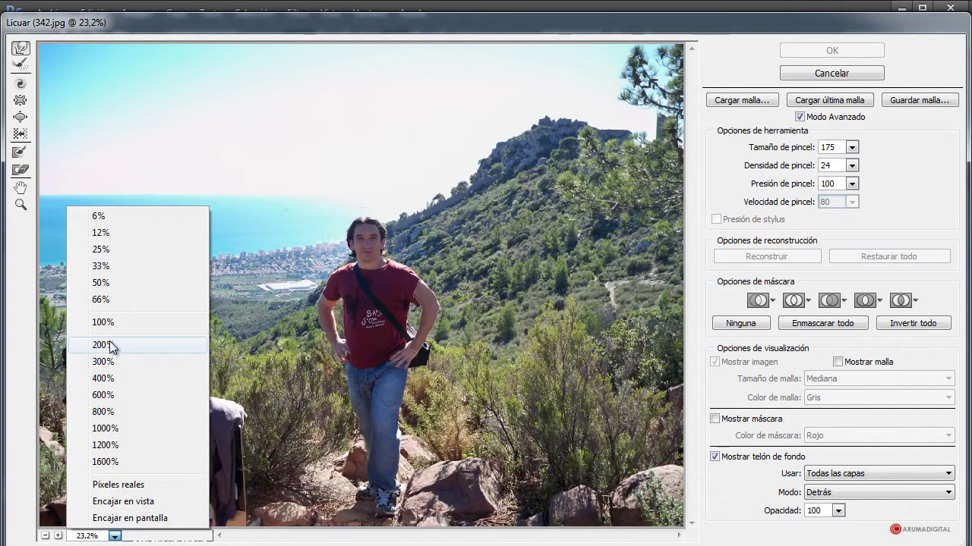
{"action": "left_click", "coordinate": [114, 322]}
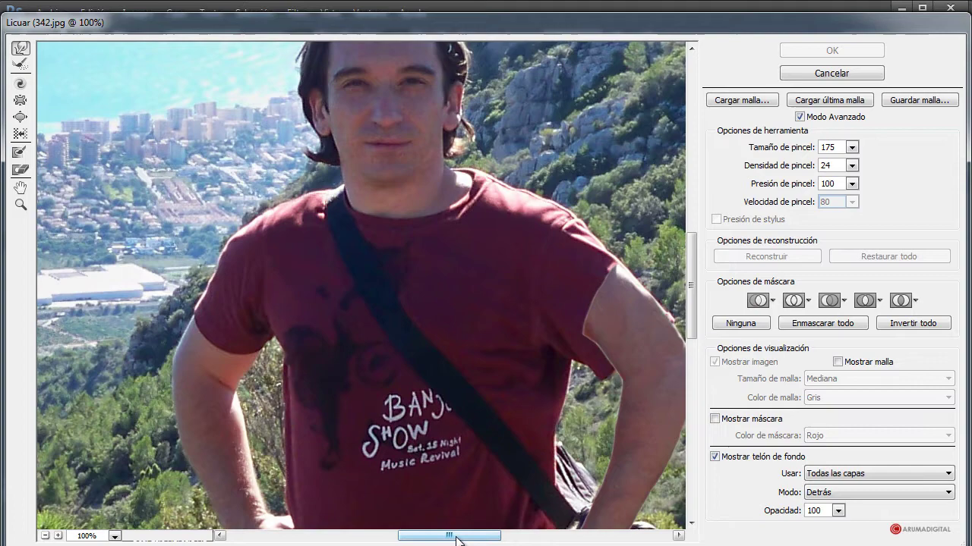
{"action": "left_click_drag", "start_coordinate": [456, 539], "coordinate": [489, 539]}
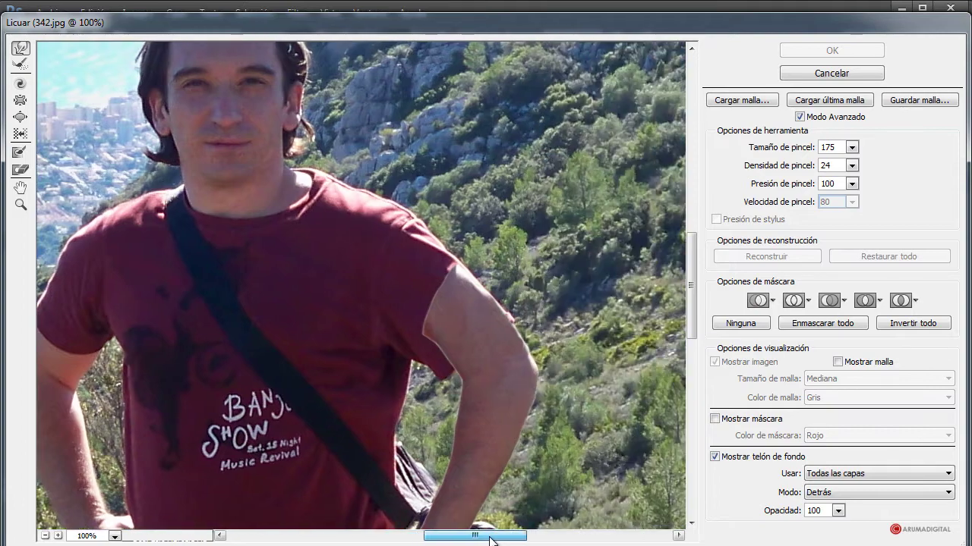
{"action": "scroll", "coordinate": [422, 401], "scroll_direction": "down", "scroll_amount": 3}
{"action": "scroll", "coordinate": [467, 450], "scroll_direction": "down", "scroll_amount": 2}
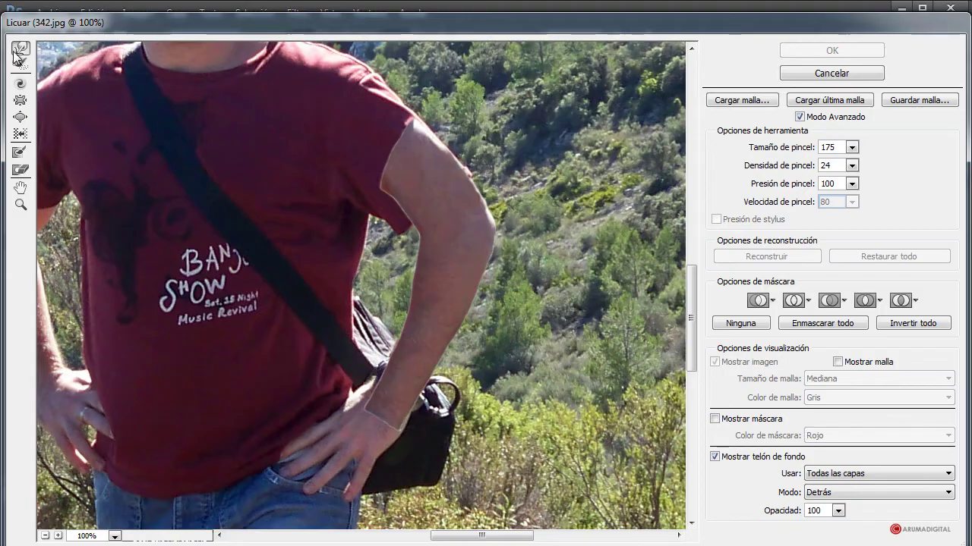
Step: Use Fondo copia as the Liquify backdrop, then warp the arm into a curve
{"action": "left_click", "coordinate": [854, 476]}
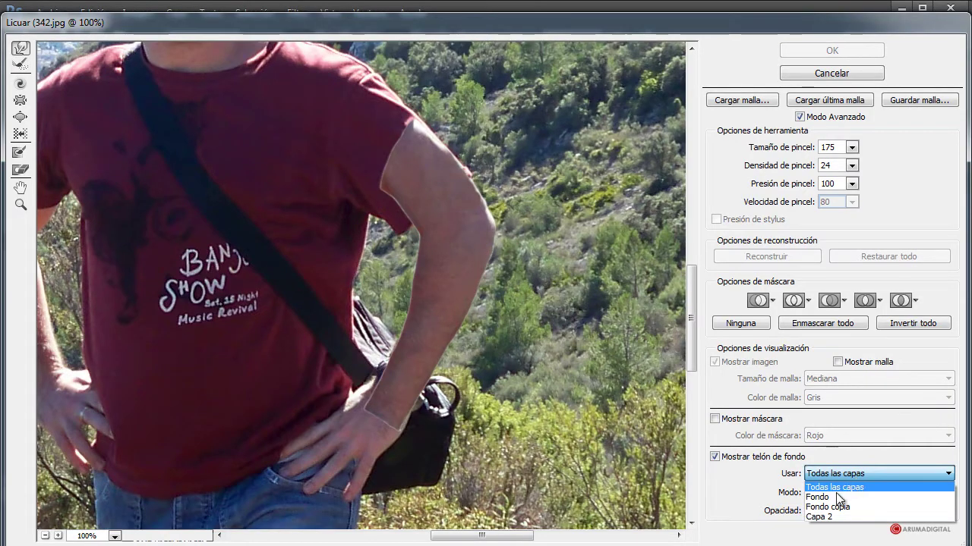
{"action": "left_click", "coordinate": [836, 498]}
{"action": "left_click", "coordinate": [843, 475]}
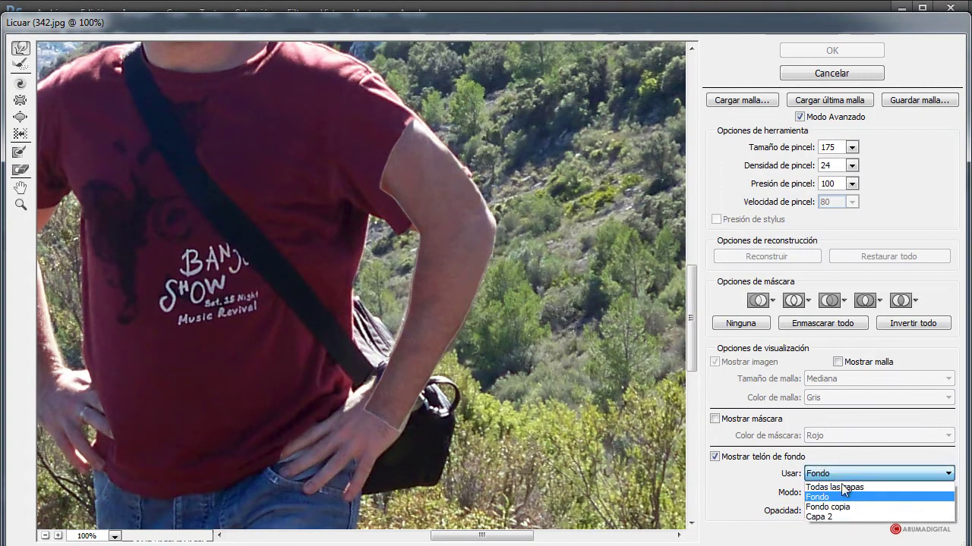
{"action": "left_click", "coordinate": [842, 507]}
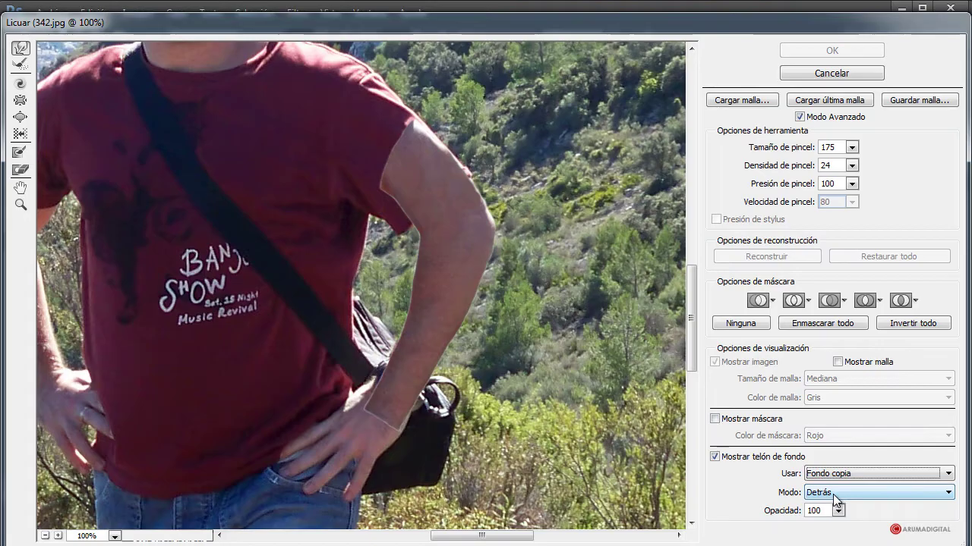
{"action": "mouse_move", "coordinate": [484, 218]}
{"action": "left_mouse_down"}
{"action": "mouse_move", "coordinate": [428, 201]}
{"action": "mouse_move", "coordinate": [478, 218]}
{"action": "mouse_move", "coordinate": [351, 256]}
{"action": "mouse_move", "coordinate": [450, 295]}
{"action": "mouse_move", "coordinate": [379, 256]}
{"action": "mouse_move", "coordinate": [334, 303]}
{"action": "mouse_move", "coordinate": [387, 402]}
{"action": "left_mouse_up"}
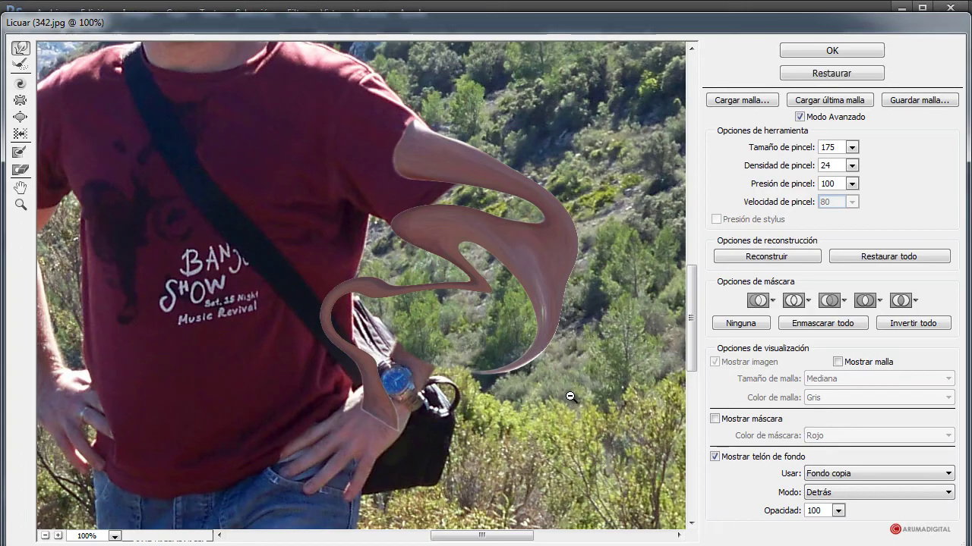
Step: Undo the loop, push the upper arm and sleeve edge right, and shrink the brush to 149
{"action": "key", "text": "ctrl+z"}
{"action": "key", "text": "bracketright"}
{"action": "key", "text": "bracketright"}
{"action": "key", "text": "bracketright"}
{"action": "key", "text": "bracketright"}
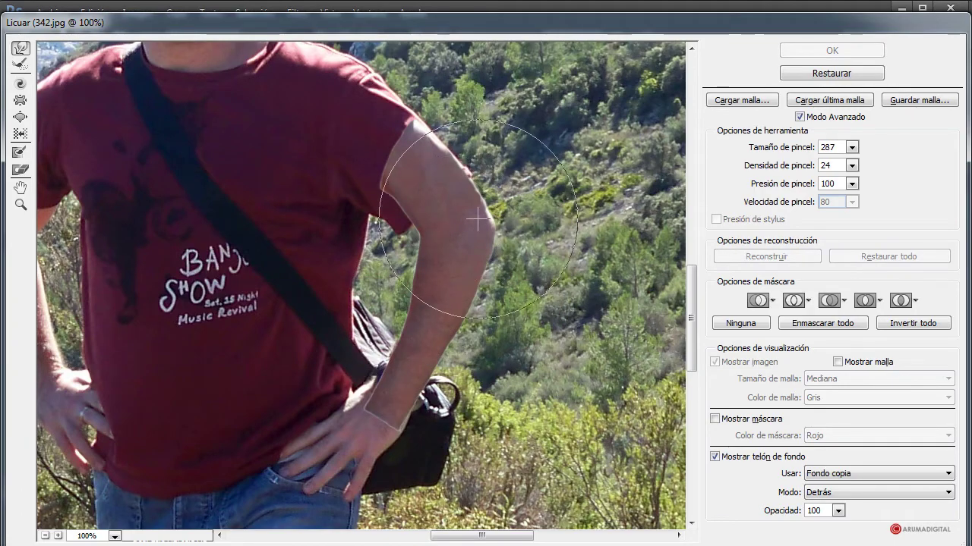
{"action": "key", "text": "bracketright"}
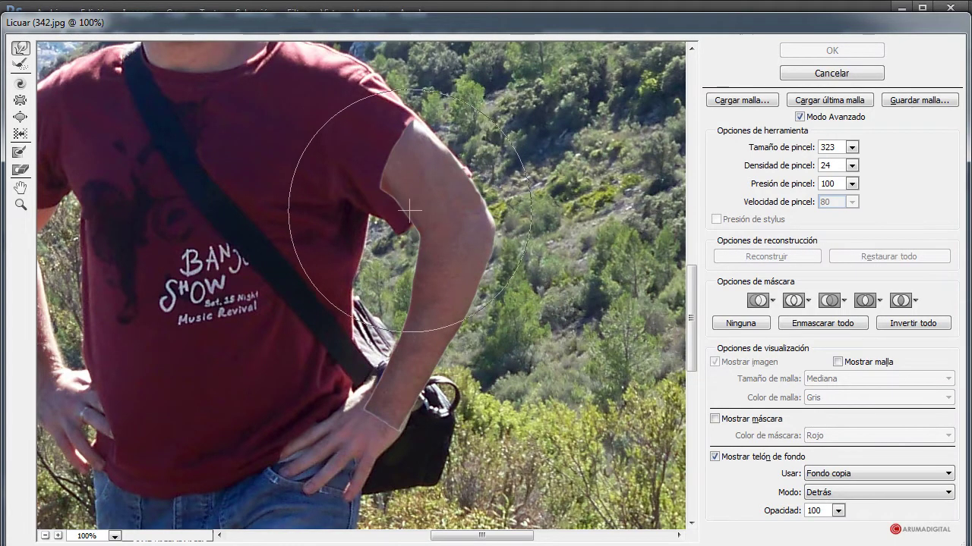
{"action": "mouse_move", "coordinate": [435, 233]}
{"action": "left_mouse_down"}
{"action": "mouse_move", "coordinate": [389, 272]}
{"action": "mouse_move", "coordinate": [489, 233]}
{"action": "left_mouse_up"}
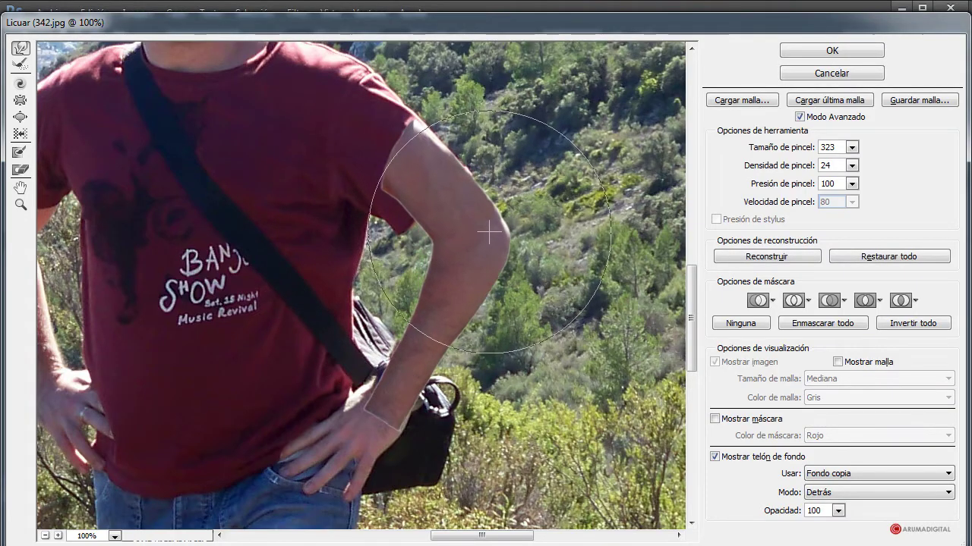
{"action": "mouse_move", "coordinate": [379, 216]}
{"action": "left_mouse_down"}
{"action": "mouse_move", "coordinate": [465, 158]}
{"action": "mouse_move", "coordinate": [459, 205]}
{"action": "left_mouse_up"}
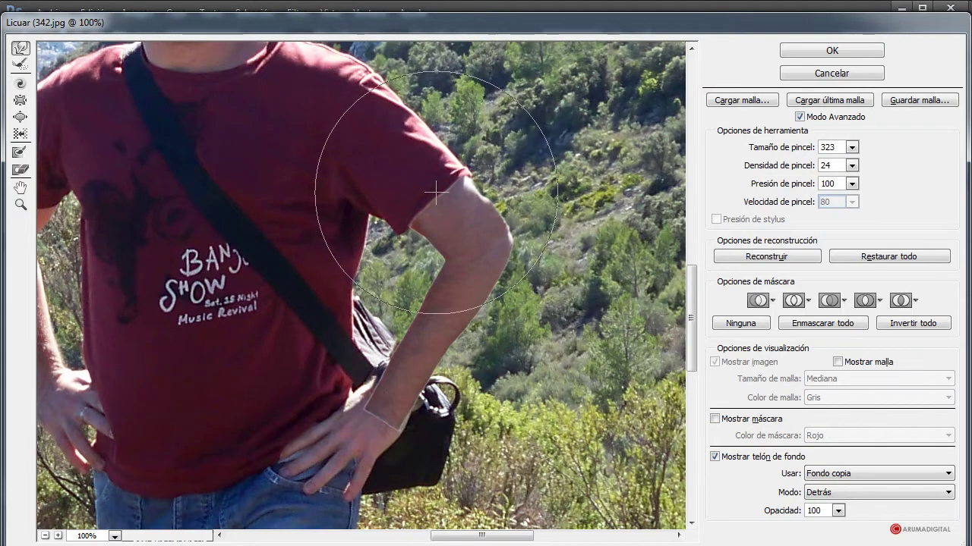
{"action": "left_click_drag", "start_coordinate": [466, 190], "coordinate": [388, 207]}
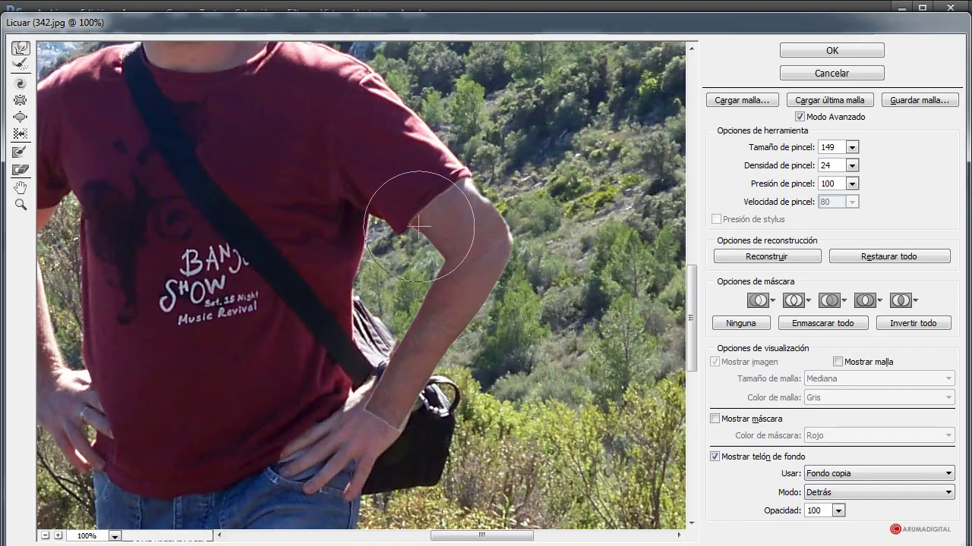
Step: Bend the elbow outward to the right, then make the warp brush much smaller
{"action": "scroll", "coordinate": [494, 239], "scroll_direction": "down", "scroll_amount": 1}
{"action": "scroll", "coordinate": [531, 246], "scroll_direction": "down", "scroll_amount": 1}
{"action": "scroll", "coordinate": [546, 249], "scroll_direction": "down", "scroll_amount": 1}
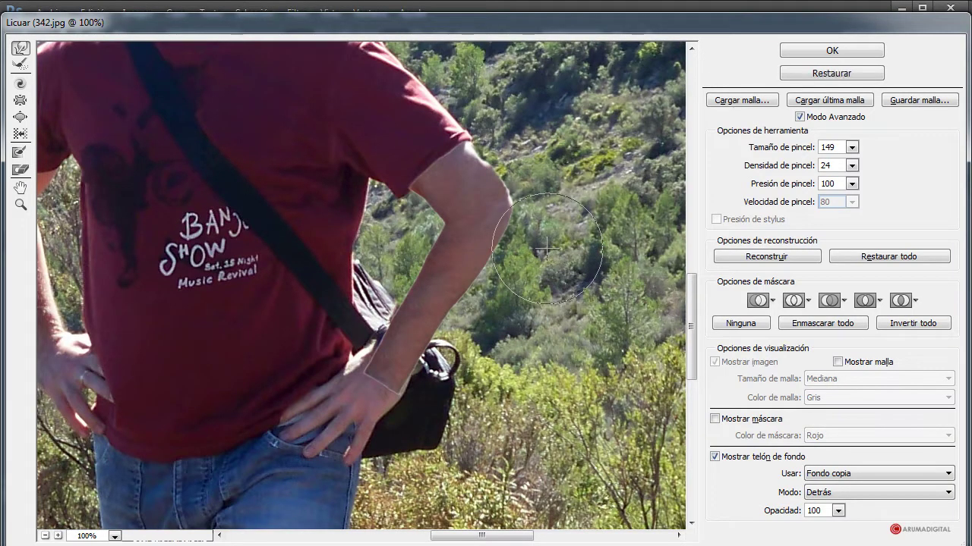
{"action": "mouse_move", "coordinate": [486, 227]}
{"action": "left_mouse_down"}
{"action": "mouse_move", "coordinate": [494, 190]}
{"action": "mouse_move", "coordinate": [480, 262]}
{"action": "mouse_move", "coordinate": [455, 271]}
{"action": "mouse_move", "coordinate": [386, 373]}
{"action": "mouse_move", "coordinate": [400, 341]}
{"action": "mouse_move", "coordinate": [384, 347]}
{"action": "mouse_move", "coordinate": [383, 321]}
{"action": "mouse_move", "coordinate": [433, 296]}
{"action": "mouse_move", "coordinate": [420, 303]}
{"action": "left_mouse_up"}
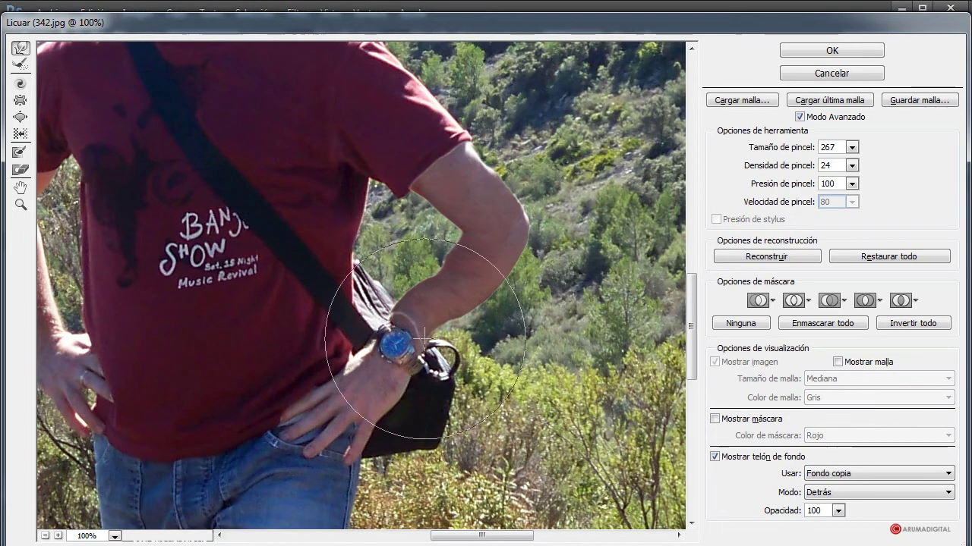
{"action": "mouse_move", "coordinate": [430, 334]}
{"action": "left_mouse_down"}
{"action": "mouse_move", "coordinate": [347, 304]}
{"action": "mouse_move", "coordinate": [351, 313]}
{"action": "left_mouse_up"}
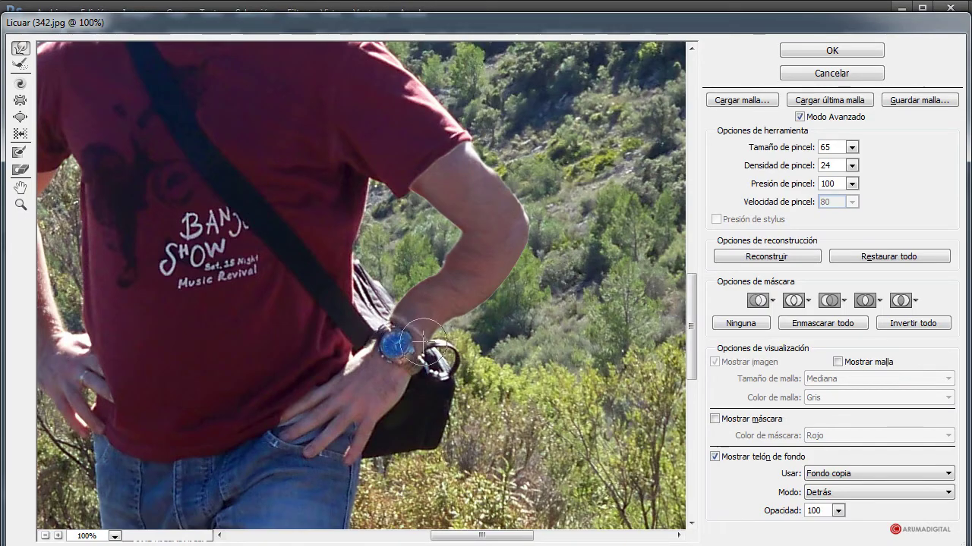
Step: With a 193 brush, thin and curve the forearm and smooth the arm outline
{"action": "left_click_drag", "start_coordinate": [472, 334], "coordinate": [493, 334]}
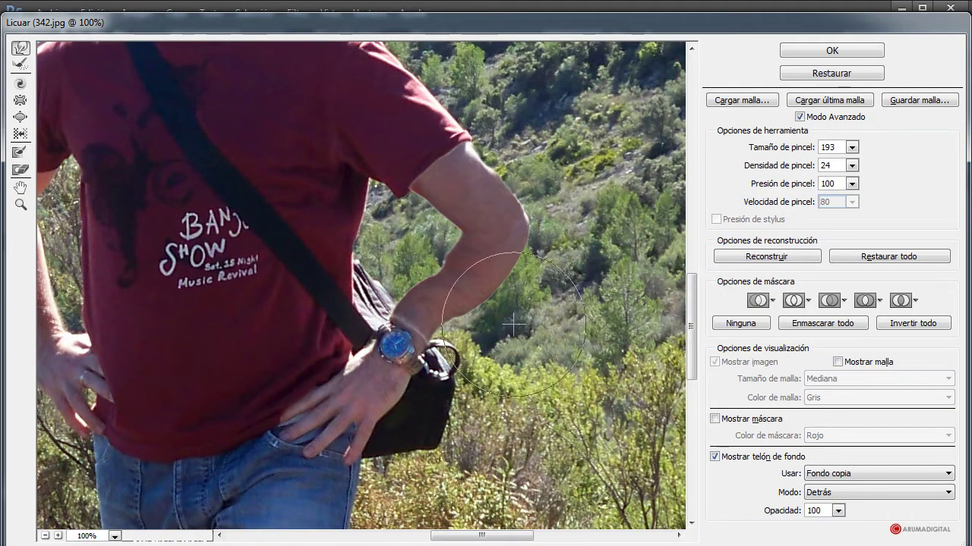
{"action": "left_click_drag", "start_coordinate": [533, 269], "coordinate": [451, 258]}
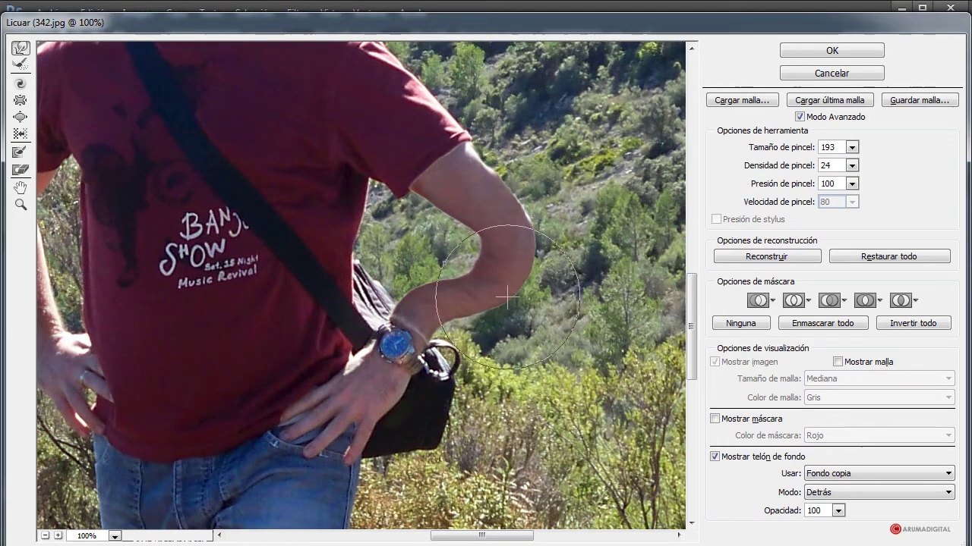
{"action": "mouse_move", "coordinate": [493, 274]}
{"action": "left_mouse_down"}
{"action": "mouse_move", "coordinate": [528, 249]}
{"action": "mouse_move", "coordinate": [525, 175]}
{"action": "mouse_move", "coordinate": [494, 283]}
{"action": "mouse_move", "coordinate": [479, 252]}
{"action": "mouse_move", "coordinate": [517, 166]}
{"action": "mouse_move", "coordinate": [415, 272]}
{"action": "mouse_move", "coordinate": [527, 292]}
{"action": "mouse_move", "coordinate": [513, 238]}
{"action": "mouse_move", "coordinate": [464, 239]}
{"action": "mouse_move", "coordinate": [503, 195]}
{"action": "mouse_move", "coordinate": [493, 182]}
{"action": "mouse_move", "coordinate": [486, 198]}
{"action": "mouse_move", "coordinate": [551, 259]}
{"action": "mouse_move", "coordinate": [518, 311]}
{"action": "mouse_move", "coordinate": [531, 333]}
{"action": "mouse_move", "coordinate": [494, 342]}
{"action": "mouse_move", "coordinate": [398, 292]}
{"action": "left_mouse_up"}
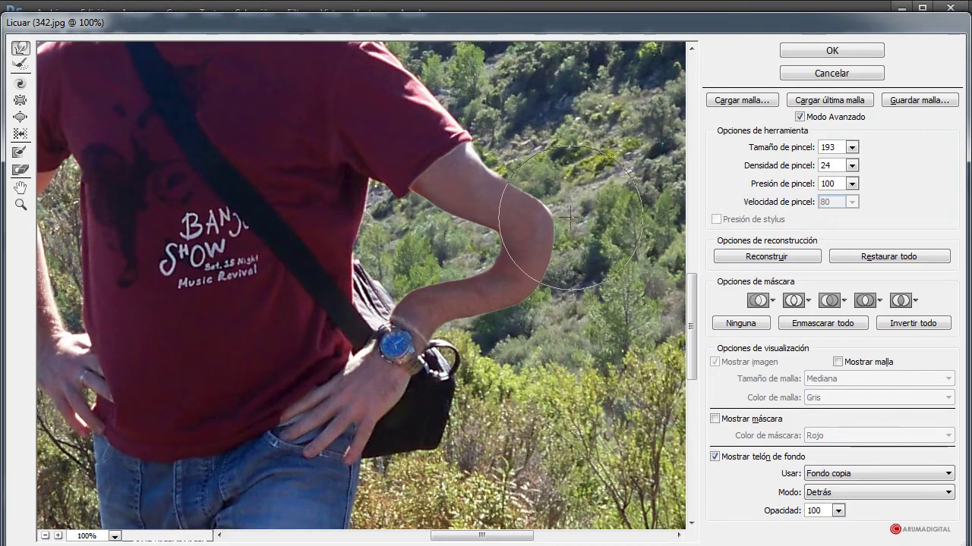
{"action": "left_click_drag", "start_coordinate": [559, 215], "coordinate": [440, 207]}
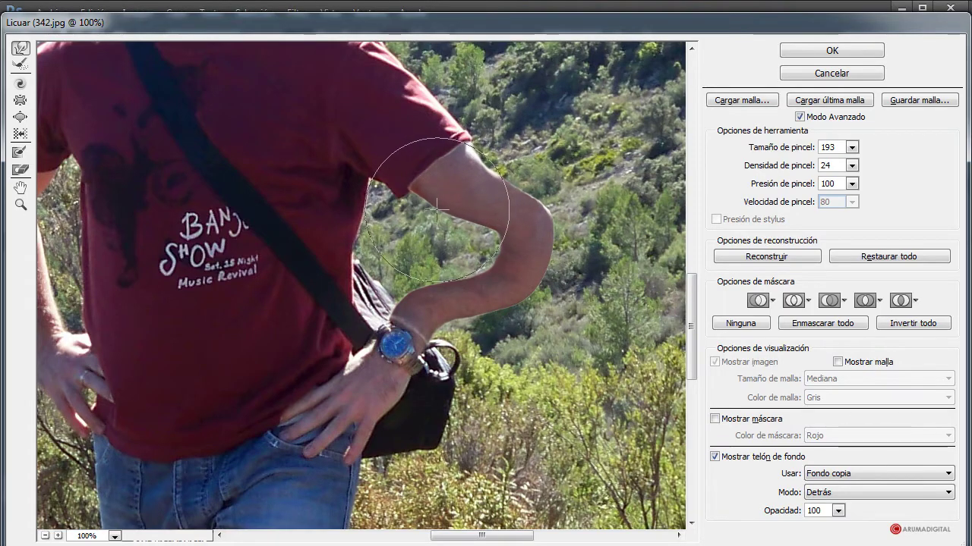
{"action": "scroll", "coordinate": [531, 228], "scroll_direction": "up", "scroll_amount": 3}
{"action": "scroll", "coordinate": [599, 236], "scroll_direction": "down", "scroll_amount": 3}
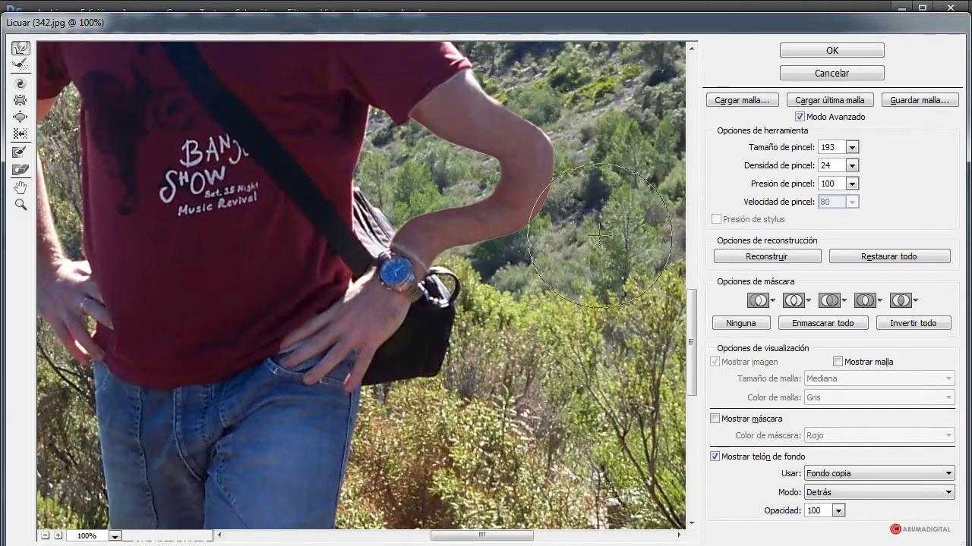
Step: Apply the Liquify warp to show the long curved arm, and switch to the Eraser
{"action": "left_click", "coordinate": [832, 50]}
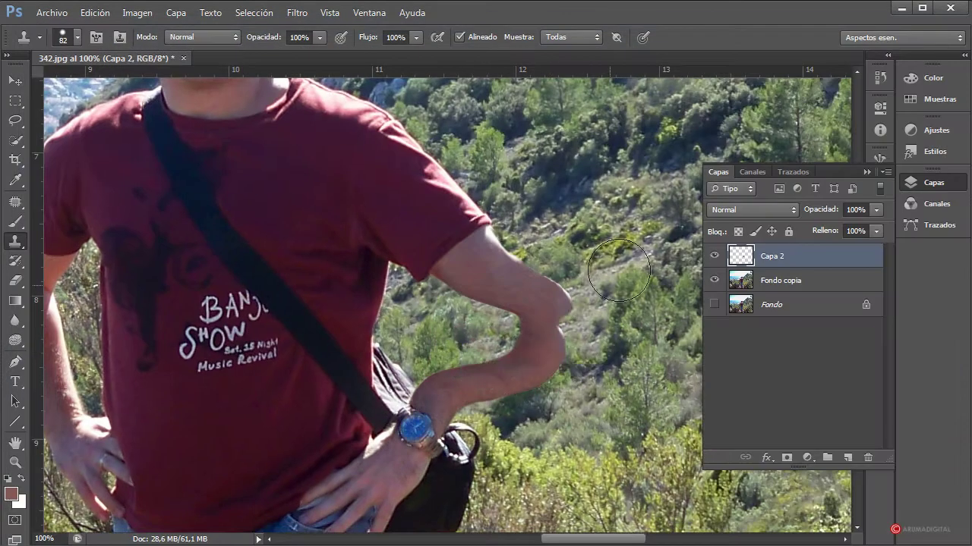
{"action": "scroll", "coordinate": [468, 312], "scroll_direction": "down", "scroll_amount": 2}
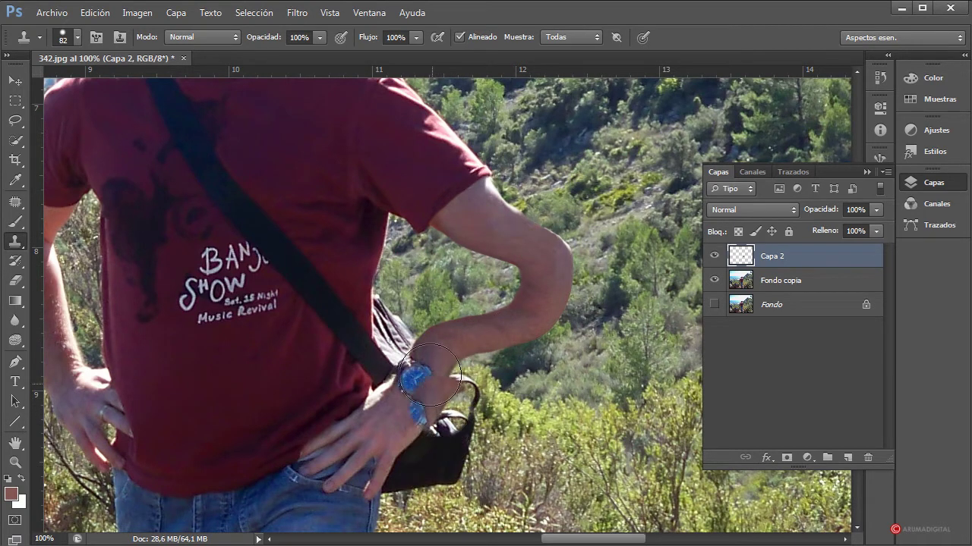
{"action": "left_click", "coordinate": [15, 280]}
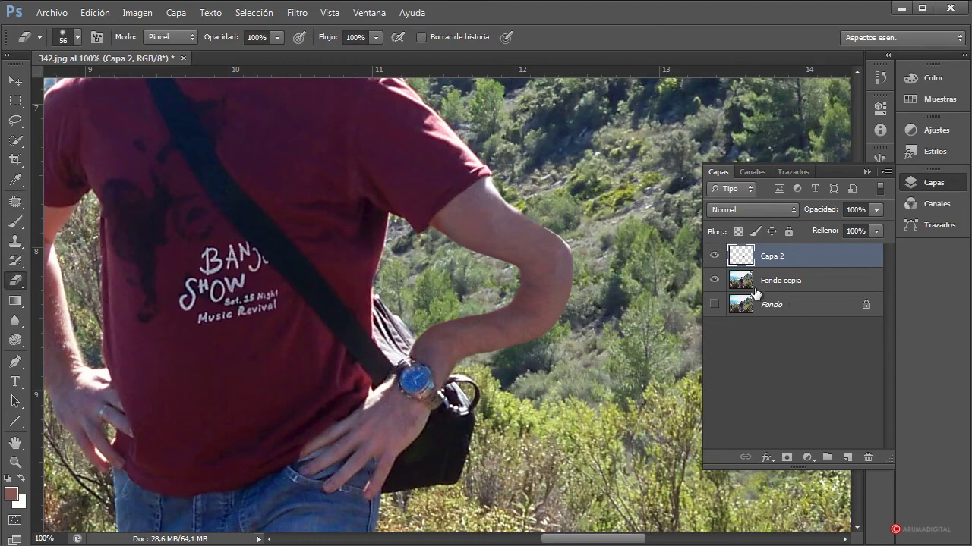
{"action": "left_click", "coordinate": [715, 256]}
{"action": "left_click", "coordinate": [714, 257]}
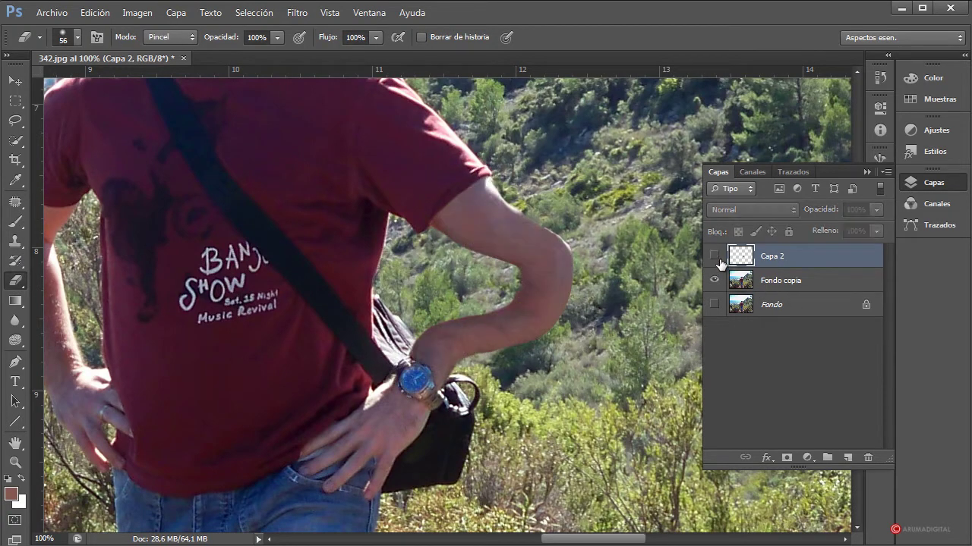
{"action": "left_click", "coordinate": [714, 257]}
{"action": "left_click", "coordinate": [714, 256]}
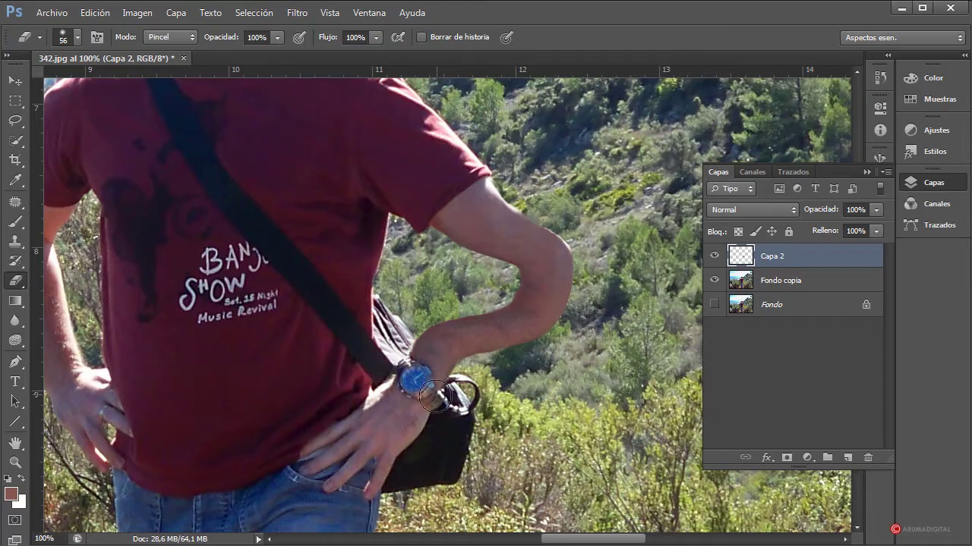
{"action": "scroll", "coordinate": [532, 416], "scroll_direction": "up", "scroll_amount": 2}
{"action": "scroll", "coordinate": [533, 416], "scroll_direction": "down", "scroll_amount": 2}
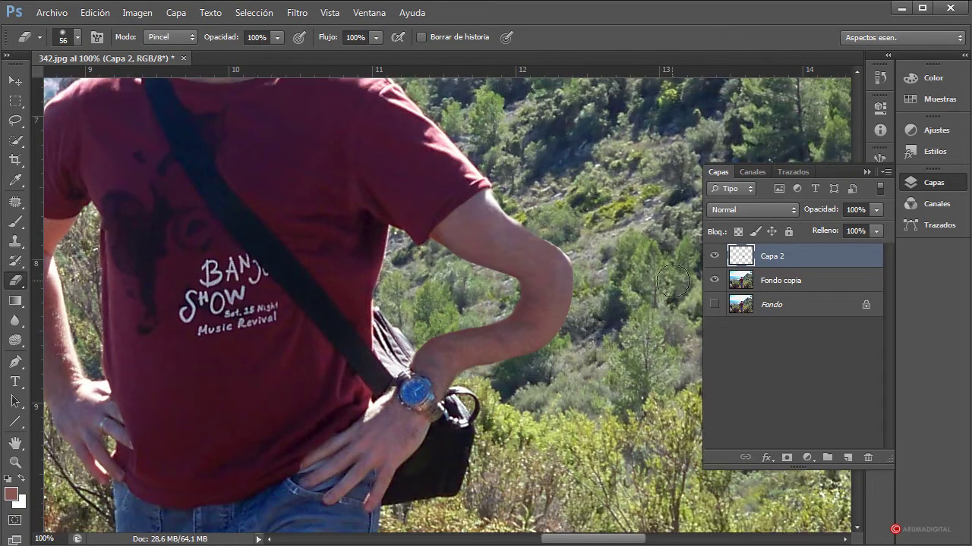
{"action": "left_click", "coordinate": [15, 242]}
{"action": "mouse_move", "coordinate": [448, 361]}
{"action": "left_mouse_down"}
{"action": "mouse_move", "coordinate": [430, 361]}
{"action": "mouse_move", "coordinate": [425, 343]}
{"action": "mouse_move", "coordinate": [453, 348]}
{"action": "left_mouse_up"}
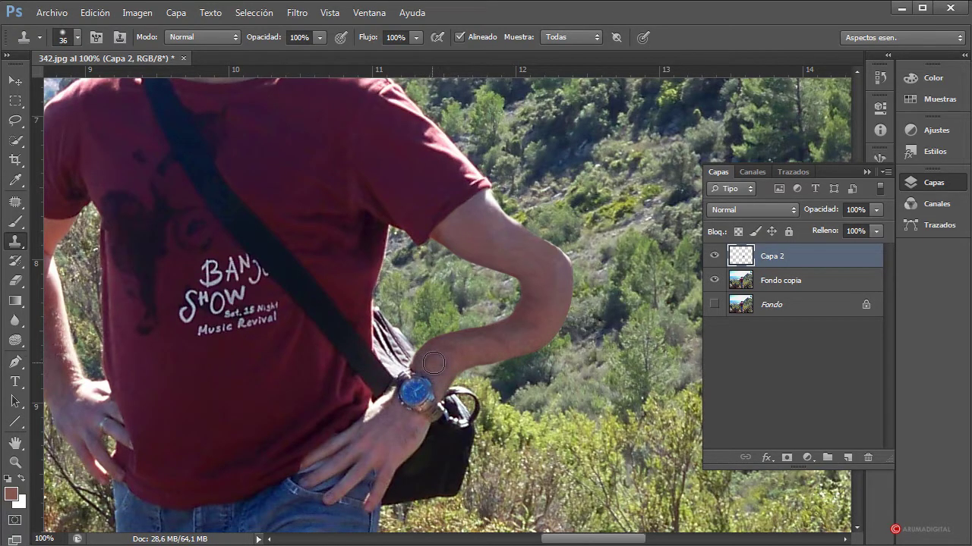
Step: Sample skin at the upper arm and elbow, enlarge the brush, and clone along the forearm
{"action": "key", "text": "alt"}
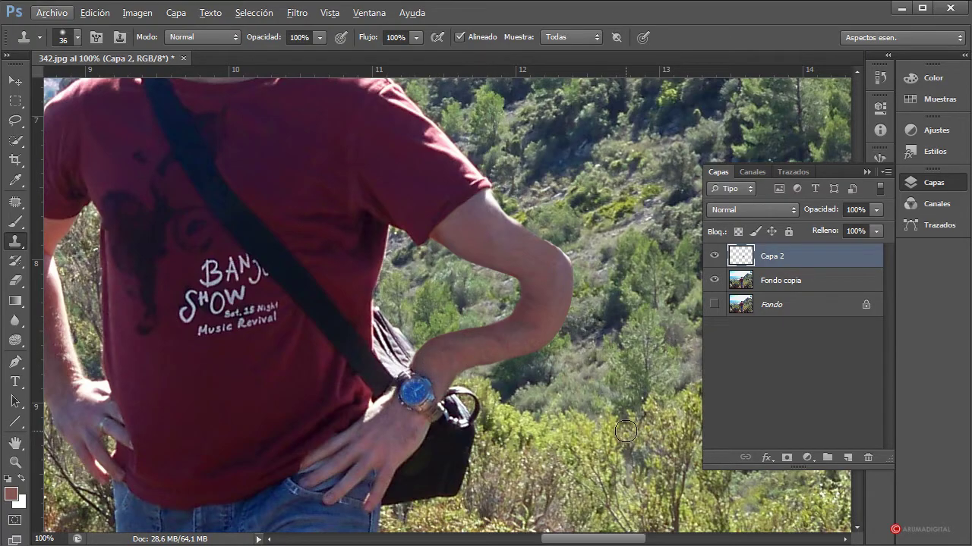
{"action": "scroll", "coordinate": [626, 430], "scroll_direction": "up", "scroll_amount": 1}
{"action": "scroll", "coordinate": [625, 431], "scroll_direction": "up", "scroll_amount": 1}
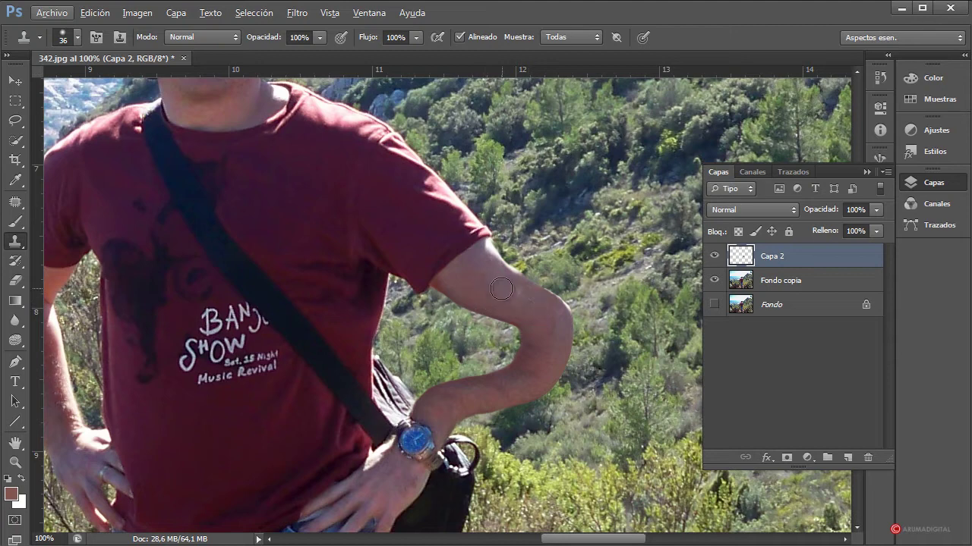
{"action": "key", "text": "alt"}
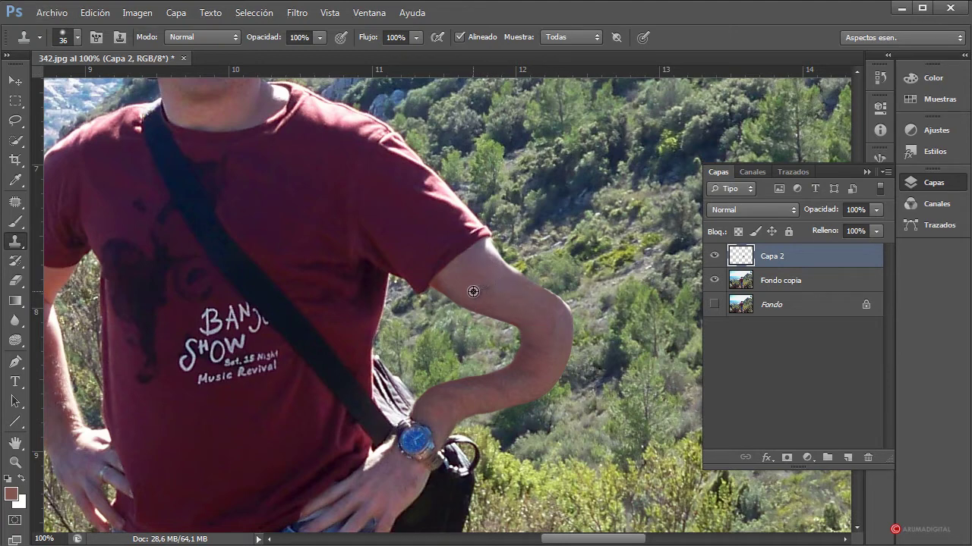
{"action": "right_click", "coordinate": [472, 291], "text": "alt"}
{"action": "key", "text": "alt"}
{"action": "key", "text": "alt"}
{"action": "key", "text": "alt"}
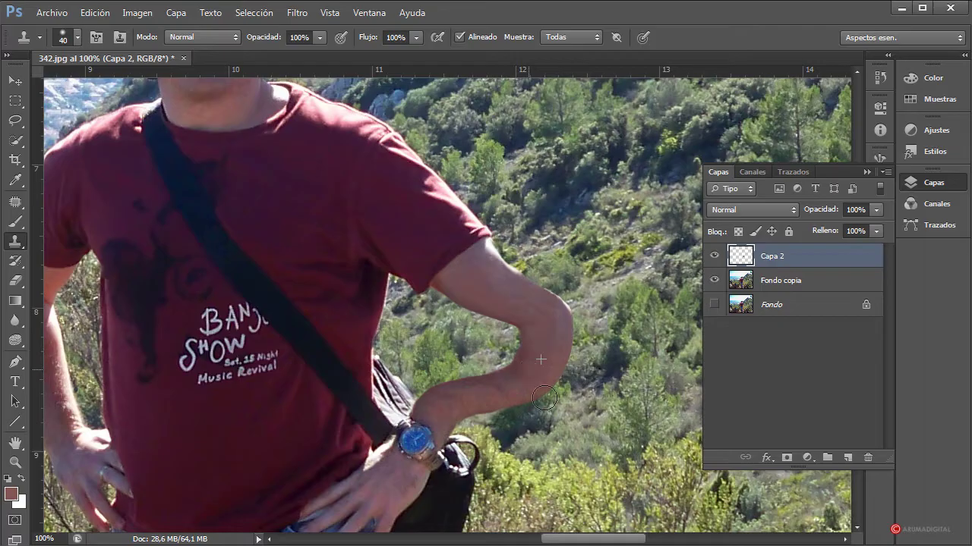
{"action": "key", "text": "alt"}
{"action": "key", "text": "alt"}
{"action": "key", "text": "alt"}
{"action": "left_click_drag", "start_coordinate": [472, 390], "coordinate": [499, 391]}
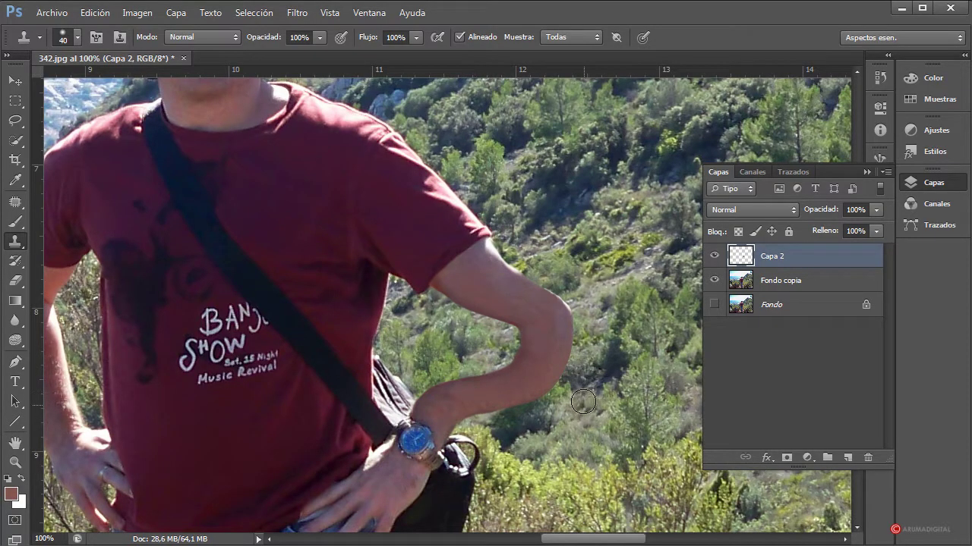
Step: Sample skin higher up and clone it over the stretched upper arm with a 60 px brush
{"action": "scroll", "coordinate": [585, 387], "scroll_direction": "up", "scroll_amount": 1}
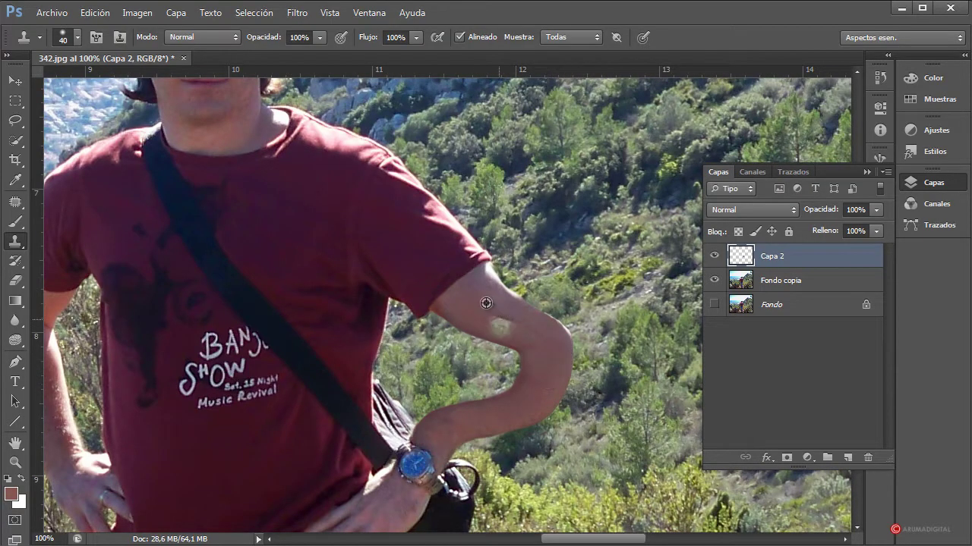
{"action": "key", "text": "alt"}
{"action": "scroll", "coordinate": [597, 375], "scroll_direction": "down", "scroll_amount": 1}
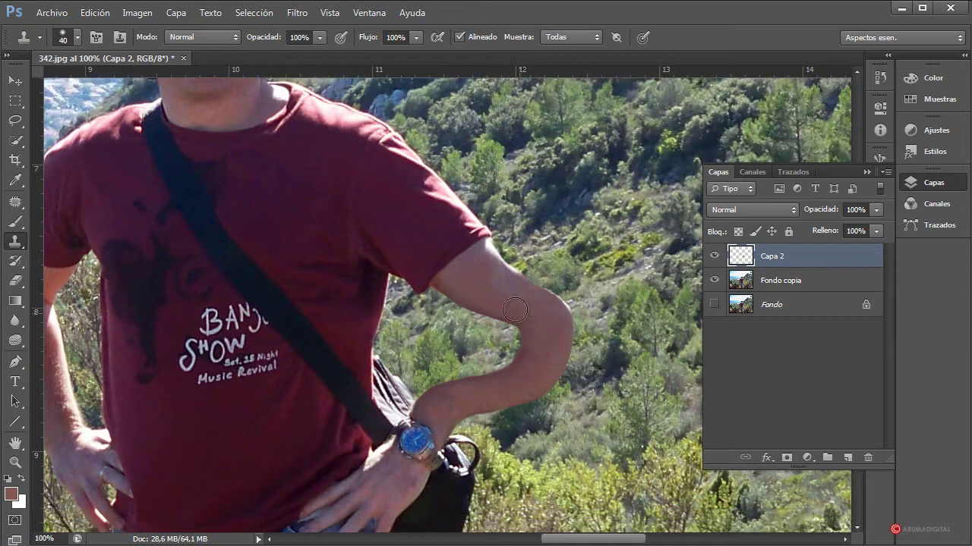
{"action": "left_click_drag", "start_coordinate": [490, 300], "coordinate": [480, 284]}
{"action": "key", "text": "alt"}
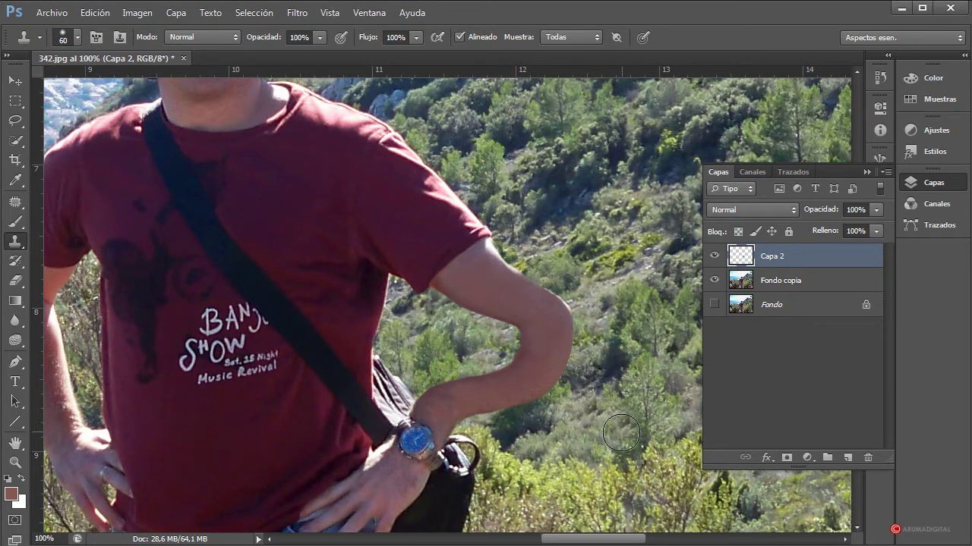
{"action": "scroll", "coordinate": [614, 425], "scroll_direction": "down", "scroll_amount": 2}
{"action": "scroll", "coordinate": [615, 433], "scroll_direction": "up", "scroll_amount": 1}
{"action": "scroll", "coordinate": [615, 433], "scroll_direction": "up", "scroll_amount": 2}
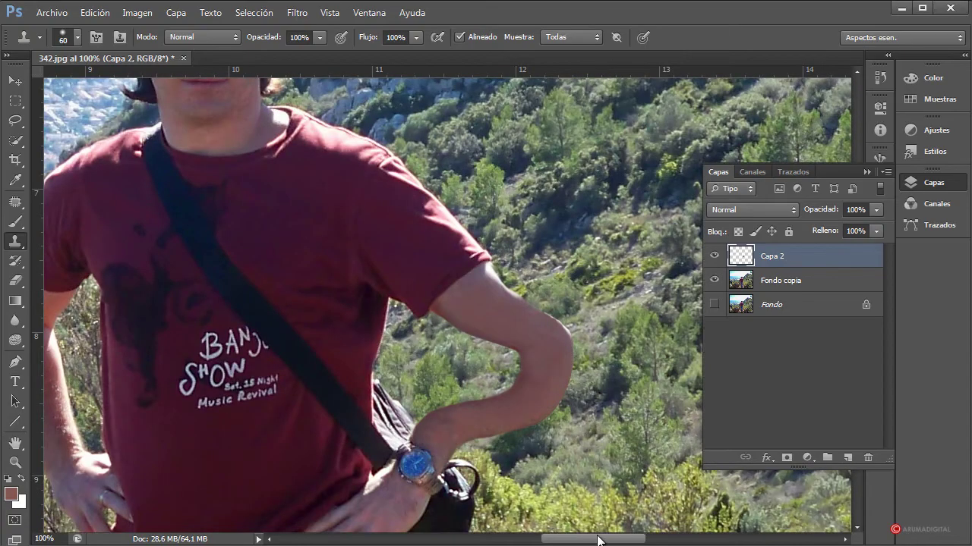
{"action": "scroll", "coordinate": [571, 516], "scroll_direction": "left", "scroll_amount": 3}
{"action": "scroll", "coordinate": [571, 516], "scroll_direction": "left", "scroll_amount": 3}
{"action": "scroll", "coordinate": [570, 516], "scroll_direction": "down", "scroll_amount": 2}
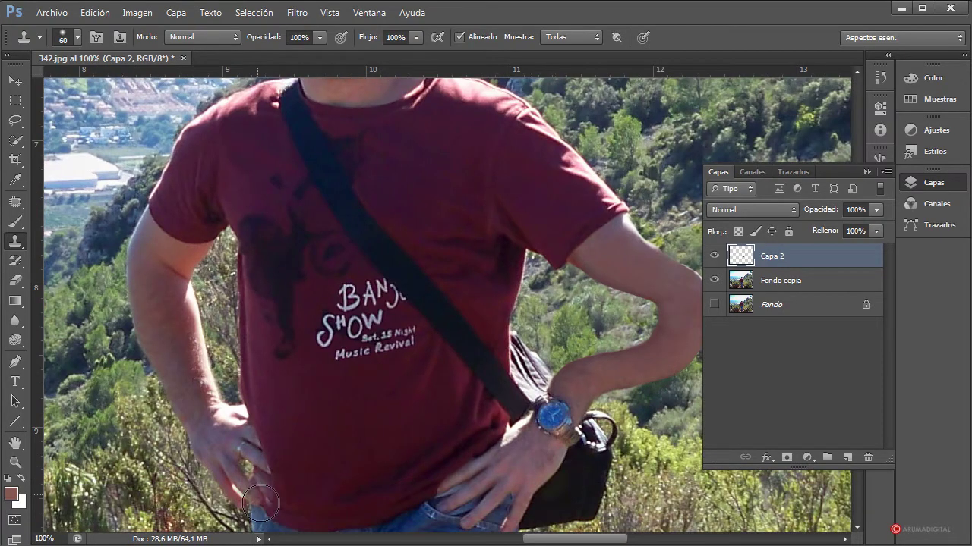
Step: Zoom to 50% and clone greenery over the light patch beside the elbow
{"action": "left_click_drag", "start_coordinate": [63, 538], "coordinate": [38, 538]}
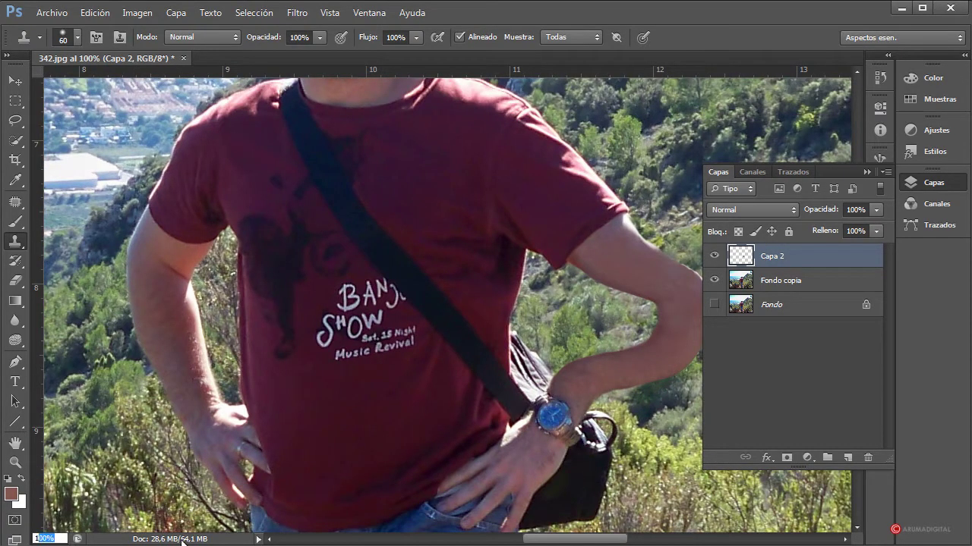
{"action": "type", "text": "50"}
{"action": "key", "text": "Return"}
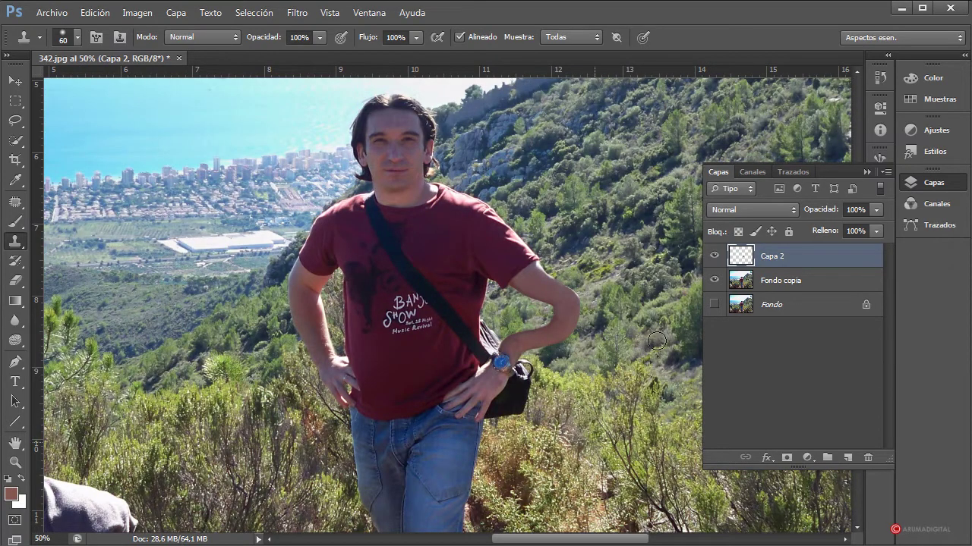
{"action": "left_click_drag", "start_coordinate": [530, 334], "coordinate": [553, 329]}
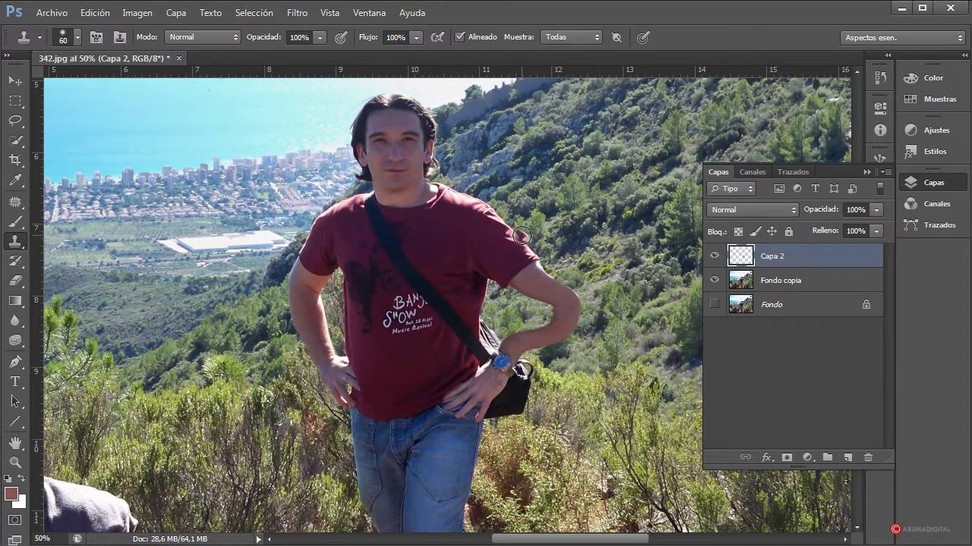
{"action": "left_click", "coordinate": [568, 325]}
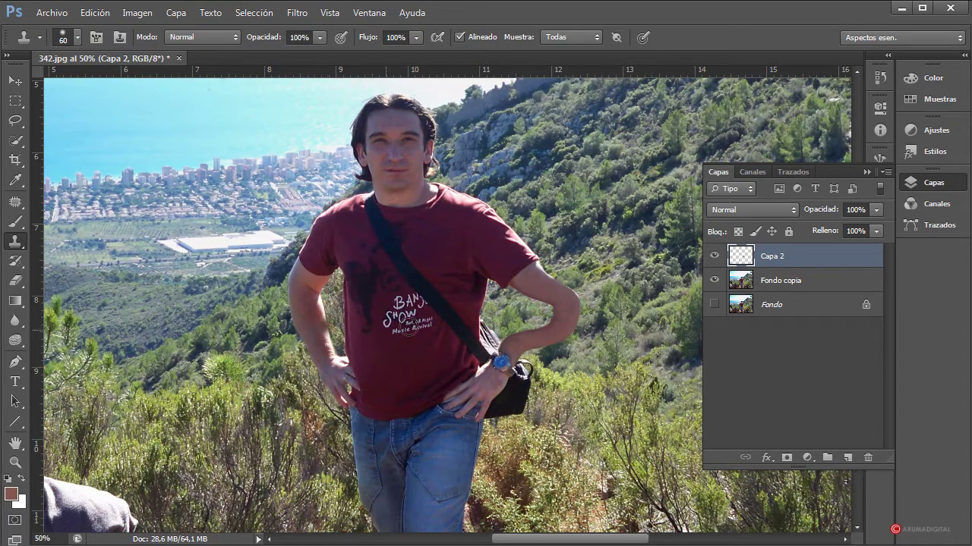
Step: Zoom the view to 75%
{"action": "scroll", "coordinate": [352, 338], "scroll_direction": "up", "scroll_amount": 1}
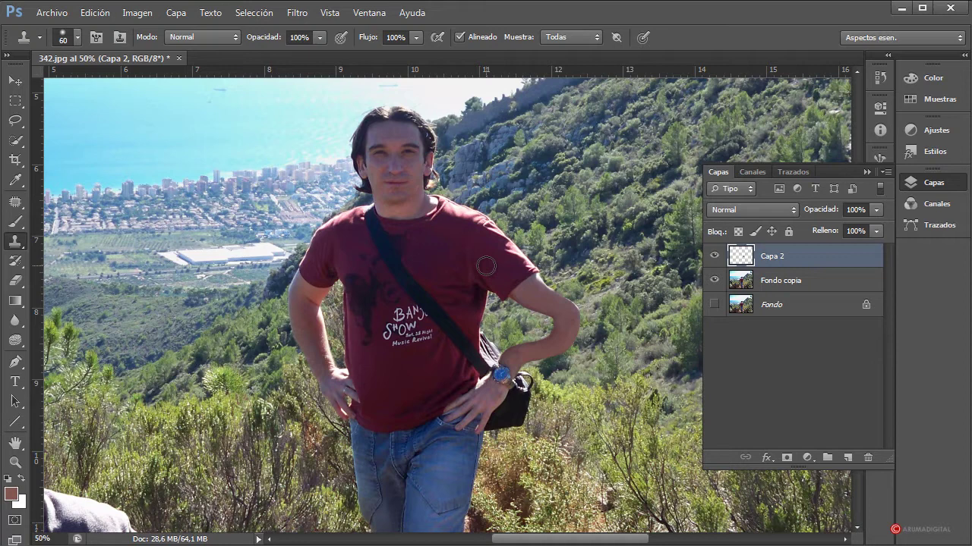
{"action": "scroll", "coordinate": [456, 286], "scroll_direction": "down", "scroll_amount": 1}
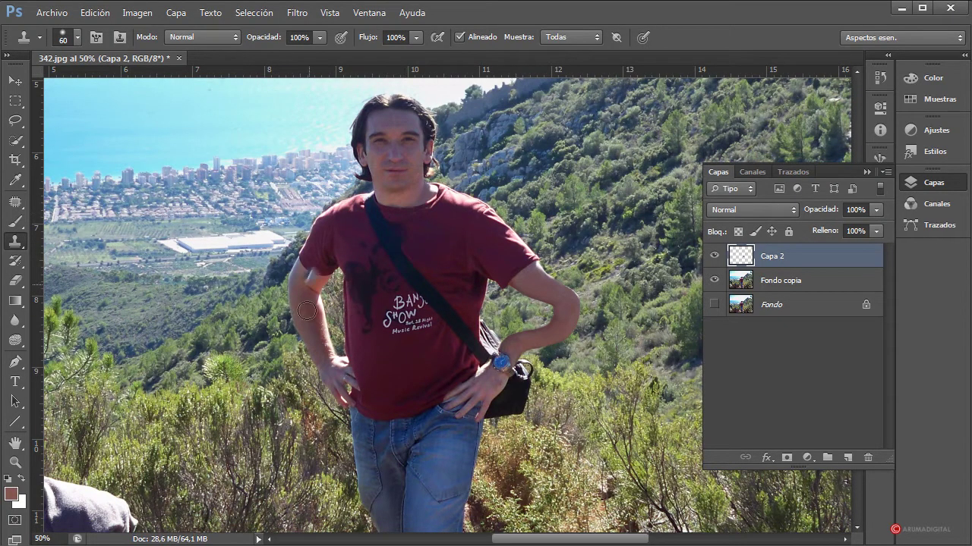
{"action": "scroll", "coordinate": [246, 293], "scroll_direction": "up", "scroll_amount": 2}
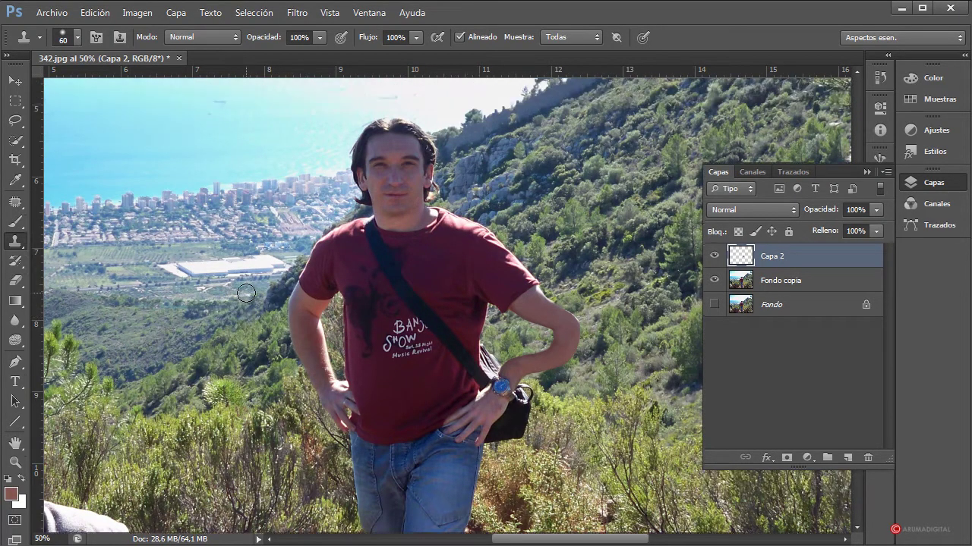
{"action": "left_click", "coordinate": [41, 538]}
{"action": "type", "text": "75"}
{"action": "key", "text": "Return"}
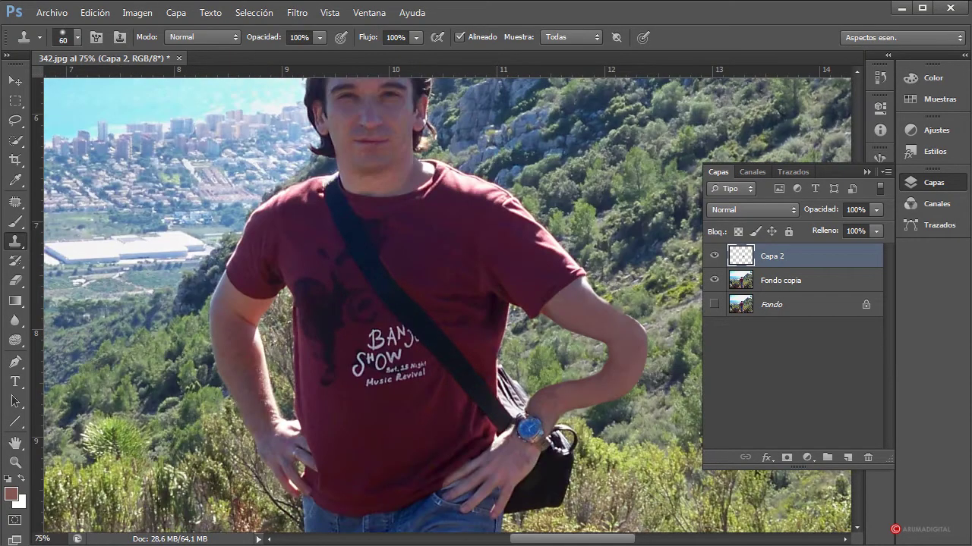
Step: Zoom the view to 100% and pick the Quick Selection tool with a 10 px brush
{"action": "scroll", "coordinate": [465, 355], "scroll_direction": "up", "scroll_amount": 4}
{"action": "scroll", "coordinate": [465, 355], "scroll_direction": "up", "scroll_amount": 1}
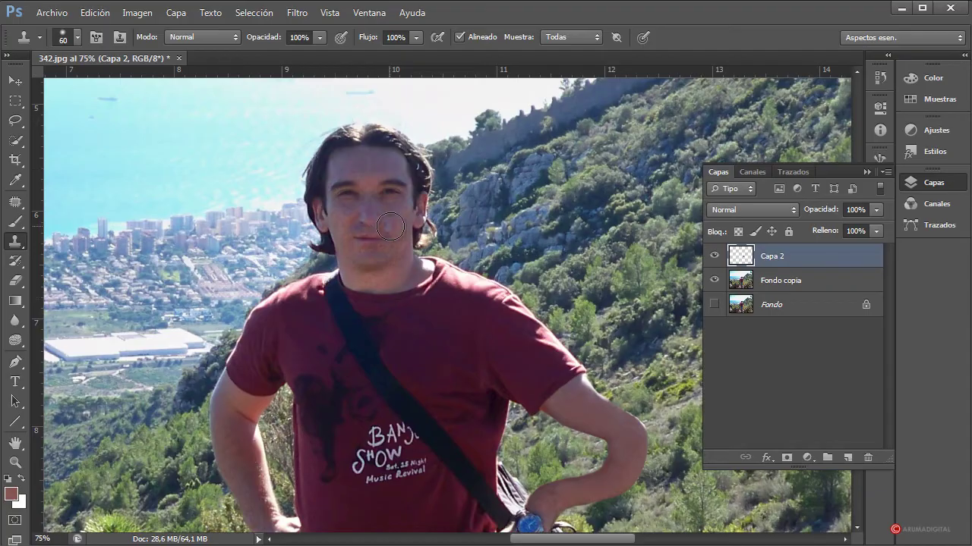
{"action": "scroll", "coordinate": [465, 355], "scroll_direction": "up", "scroll_amount": 2}
{"action": "left_click", "coordinate": [41, 539]}
{"action": "type", "text": "1"}
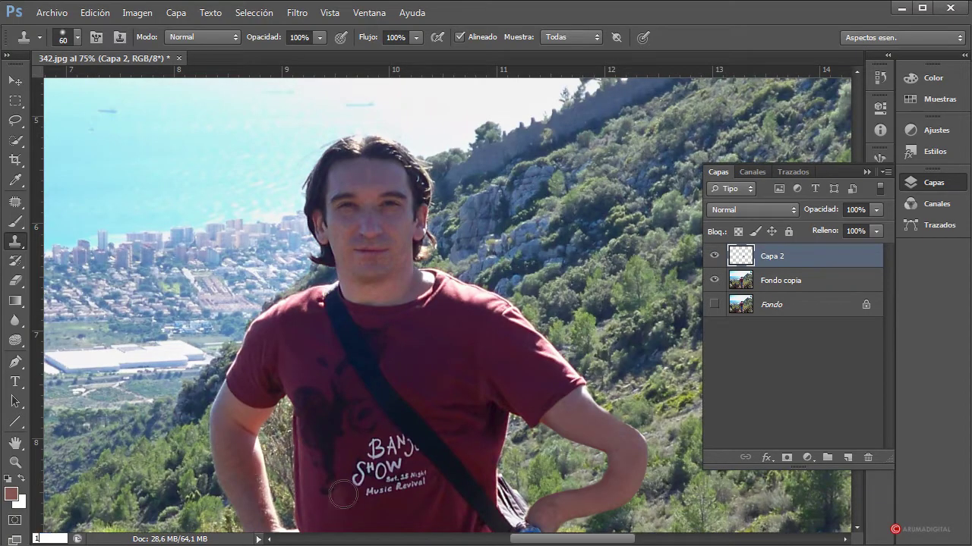
{"action": "type", "text": "00"}
{"action": "key", "text": "Return"}
{"action": "scroll", "coordinate": [381, 340], "scroll_direction": "up", "scroll_amount": 3}
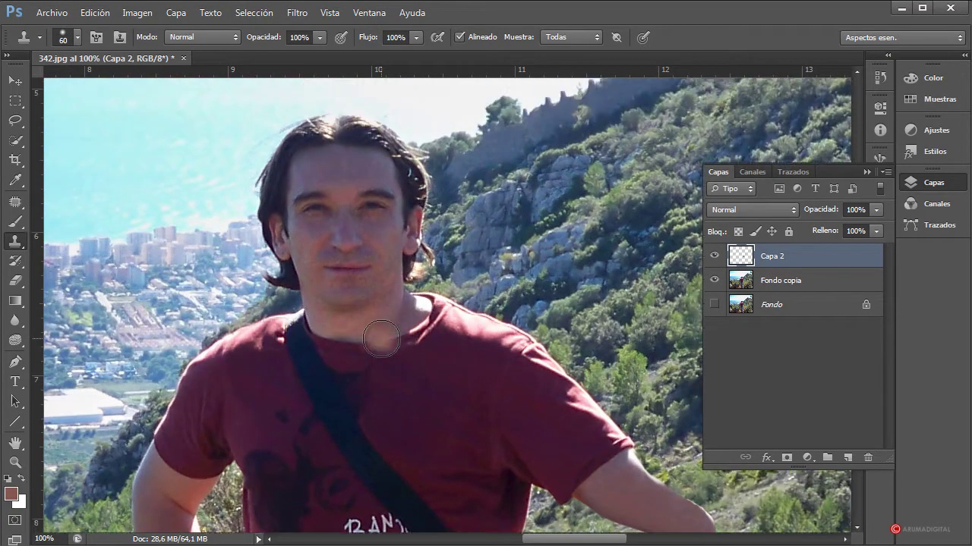
{"action": "scroll", "coordinate": [381, 339], "scroll_direction": "up", "scroll_amount": 1}
{"action": "scroll", "coordinate": [363, 250], "scroll_direction": "up", "scroll_amount": 1}
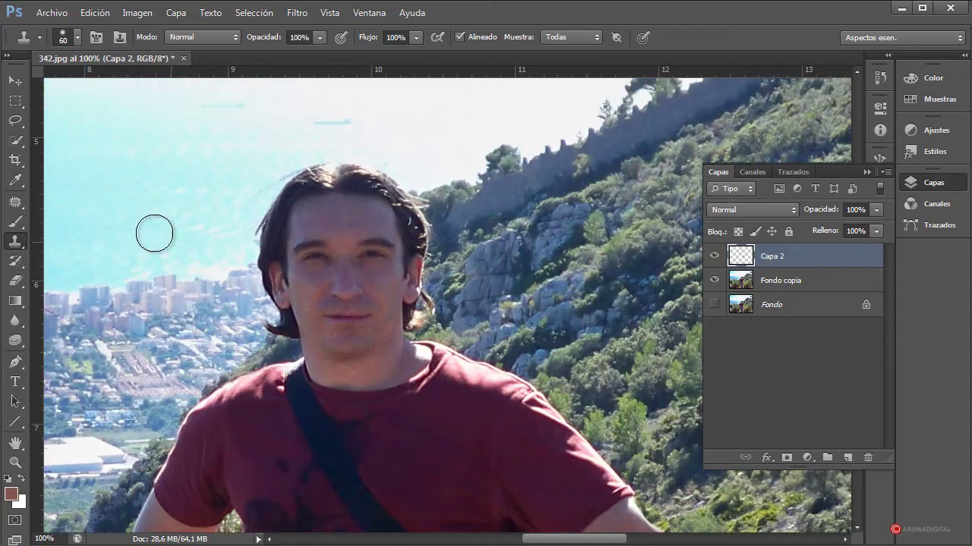
{"action": "left_click", "coordinate": [399, 310]}
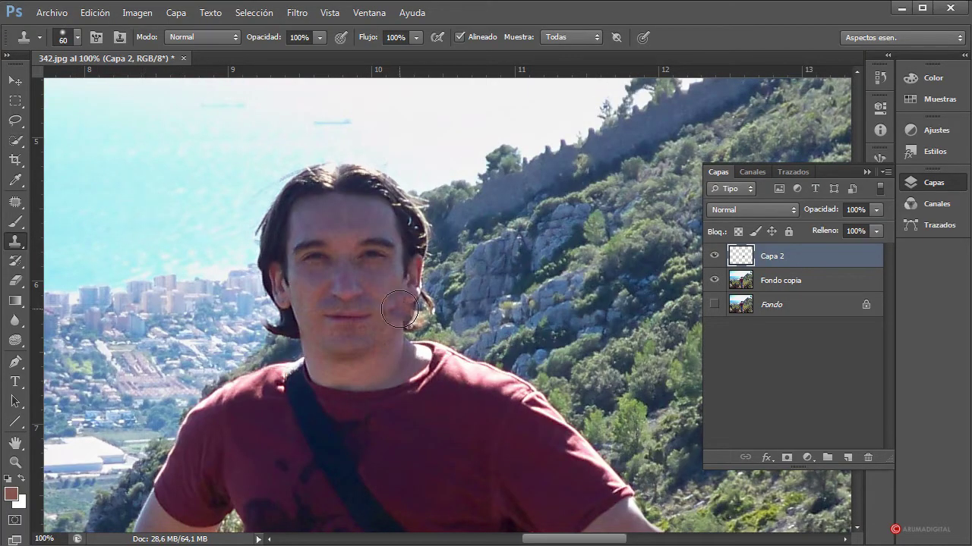
{"action": "left_click", "coordinate": [25, 140]}
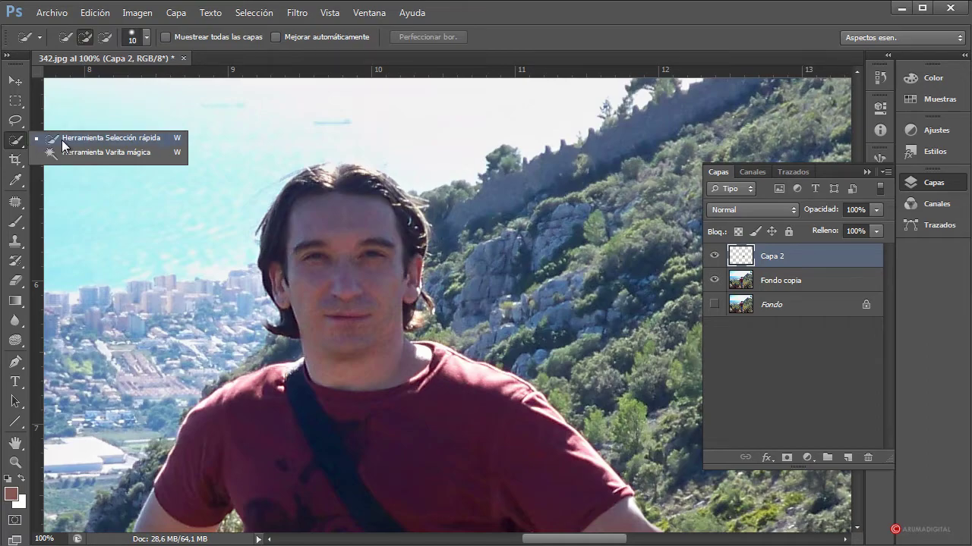
Step: Clear the old selection and quick-select the head, hair and neck on Fondo copia
{"action": "left_click", "coordinate": [62, 139]}
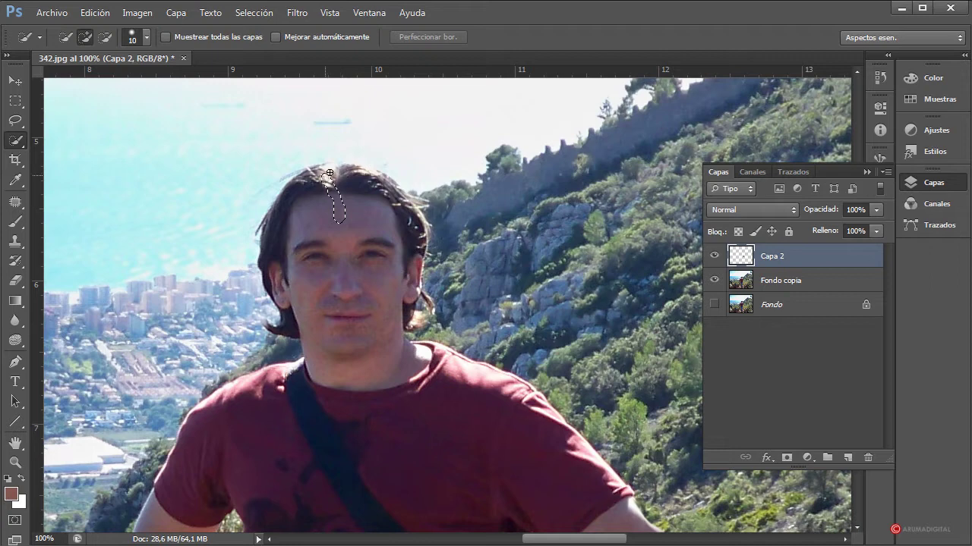
{"action": "key", "text": "ctrl+d"}
{"action": "left_click", "coordinate": [786, 280]}
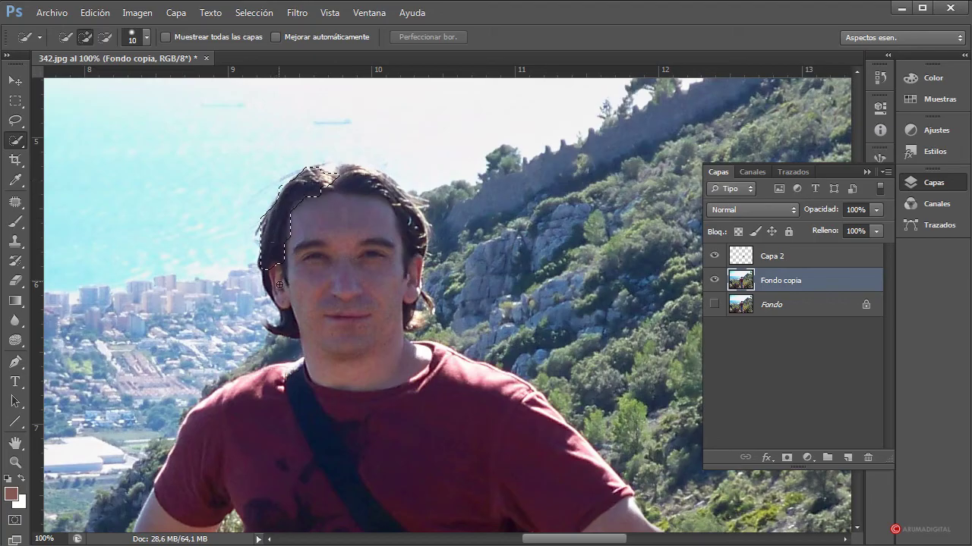
{"action": "left_click_drag", "start_coordinate": [279, 285], "coordinate": [286, 312]}
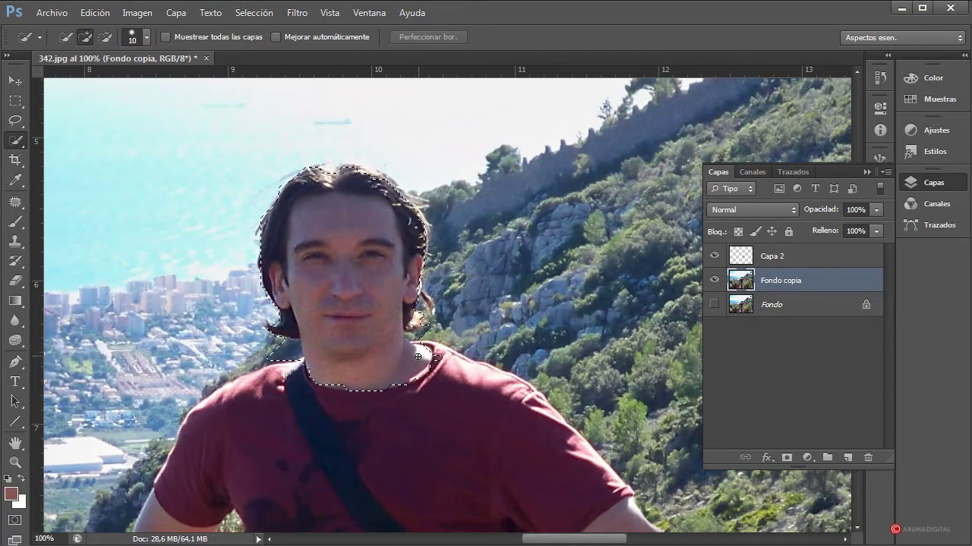
{"action": "left_click", "coordinate": [272, 351], "text": "alt"}
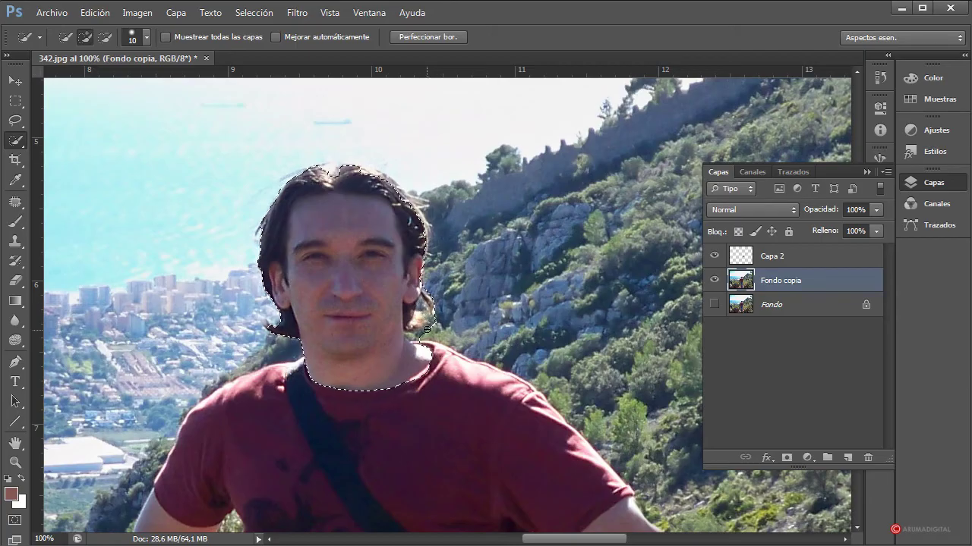
Step: Refine the head selection edges and copy it to a new layer, Capa 3
{"action": "key", "text": "alt"}
{"action": "key", "text": "alt"}
{"action": "key", "text": "alt"}
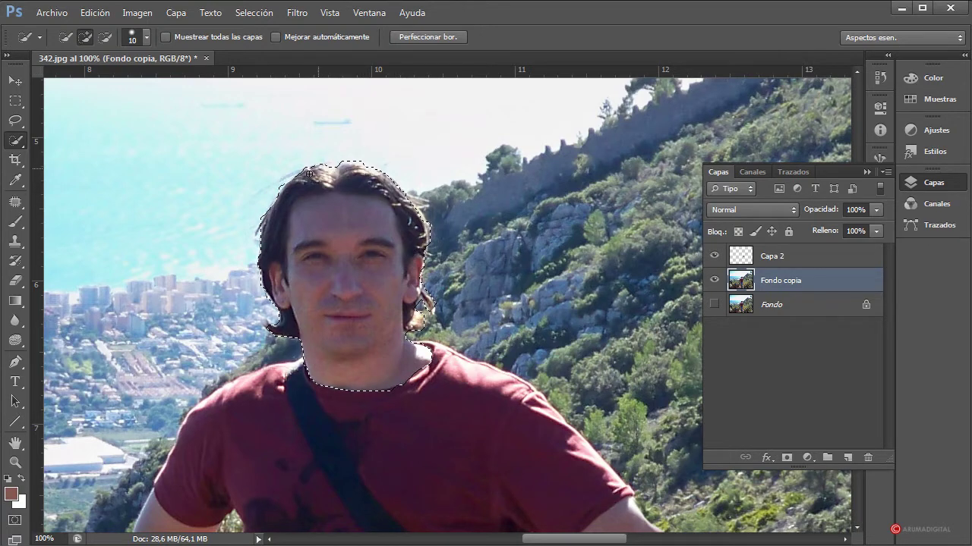
{"action": "left_click_drag", "start_coordinate": [309, 174], "coordinate": [416, 204]}
{"action": "key", "text": "ctrl+z"}
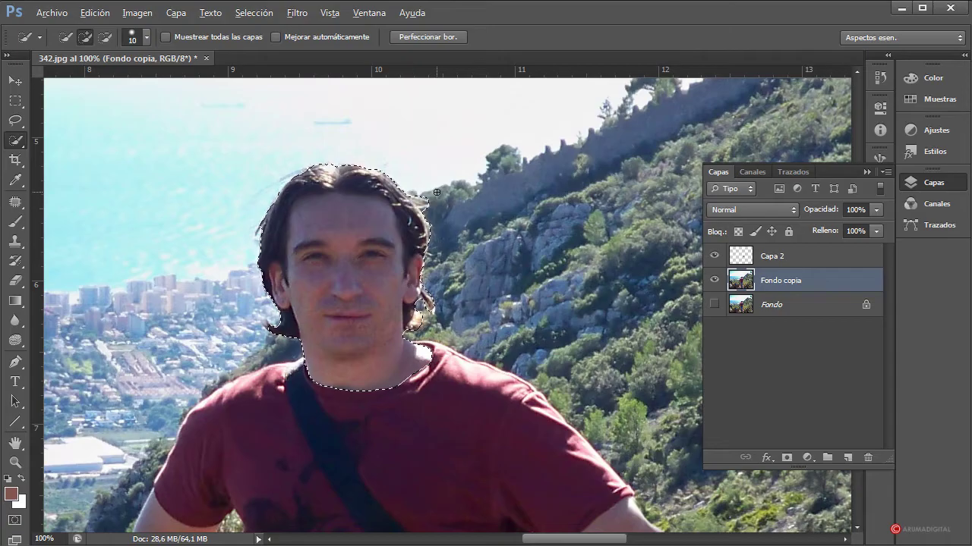
{"action": "key", "text": "alt"}
{"action": "scroll", "coordinate": [478, 280], "scroll_direction": "up", "scroll_amount": 2}
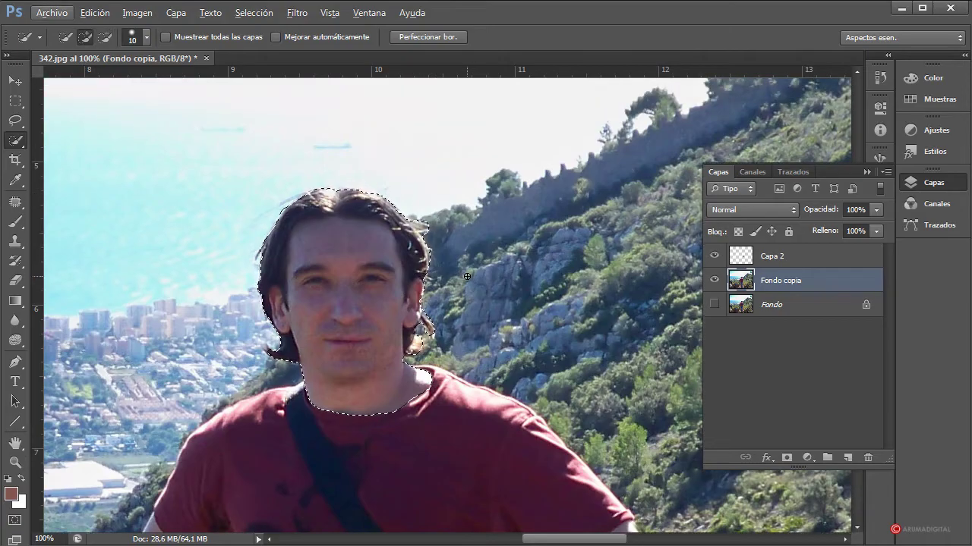
{"action": "scroll", "coordinate": [467, 276], "scroll_direction": "up", "scroll_amount": 1}
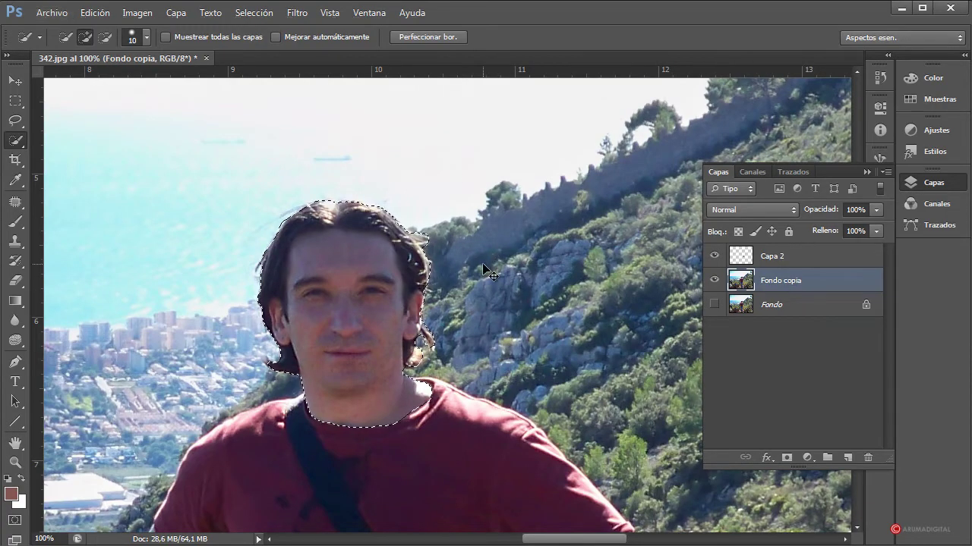
{"action": "key", "text": "ctrl+j"}
Step: Move the Capa 3 head copy up so it sits above the original head
{"action": "left_click", "coordinate": [15, 81]}
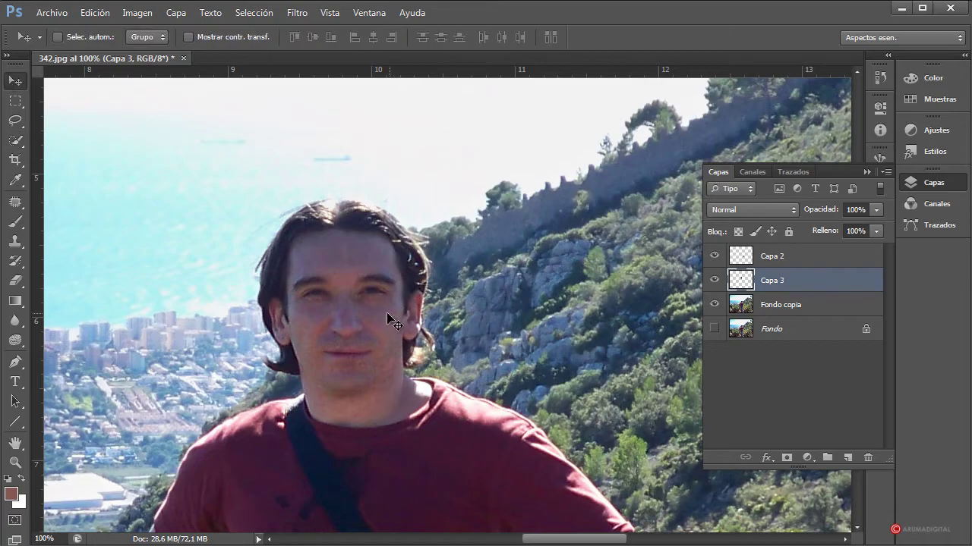
{"action": "mouse_move", "coordinate": [383, 307]}
{"action": "left_mouse_down"}
{"action": "mouse_move", "coordinate": [386, 130]}
{"action": "mouse_move", "coordinate": [376, 161]}
{"action": "mouse_move", "coordinate": [373, 145]}
{"action": "left_mouse_up"}
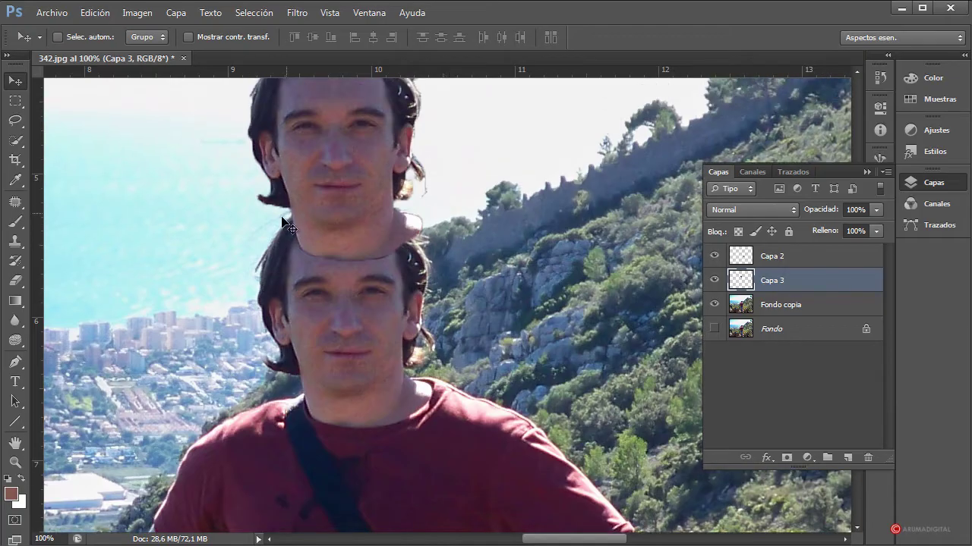
{"action": "left_click", "coordinate": [16, 281]}
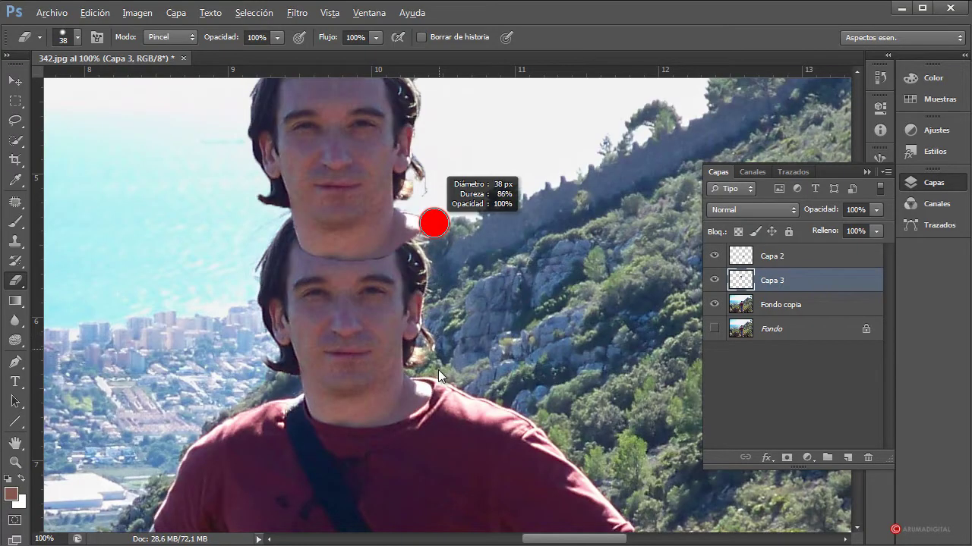
Step: Erase the leftover neck fragment beside the raised head's chin on Capa 3 with a softer brush
{"action": "mouse_move", "coordinate": [446, 262]}
{"action": "left_mouse_down"}
{"action": "mouse_move", "coordinate": [409, 208]}
{"action": "mouse_move", "coordinate": [390, 264]}
{"action": "left_mouse_up"}
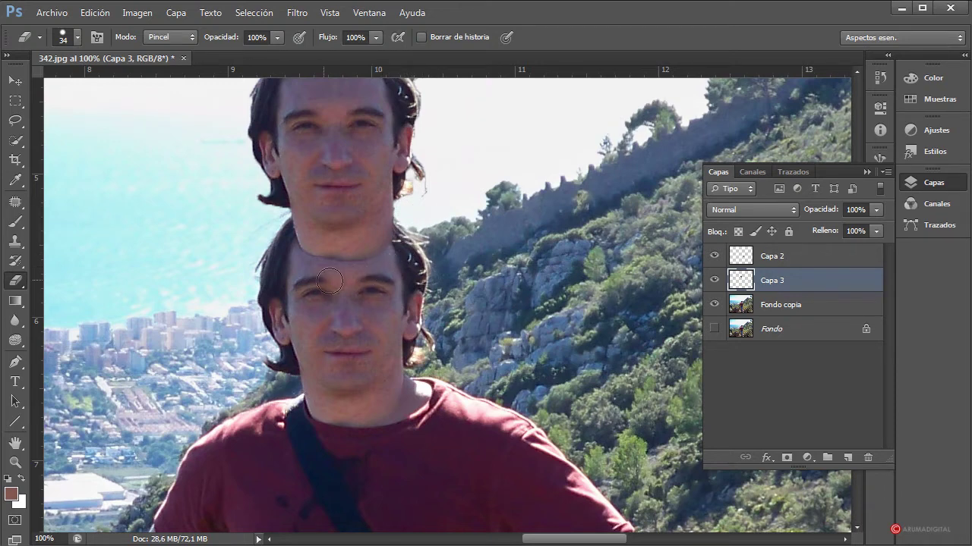
{"action": "mouse_move", "coordinate": [373, 297]}
{"action": "left_mouse_down"}
{"action": "mouse_move", "coordinate": [397, 298]}
{"action": "mouse_move", "coordinate": [378, 296]}
{"action": "left_mouse_up"}
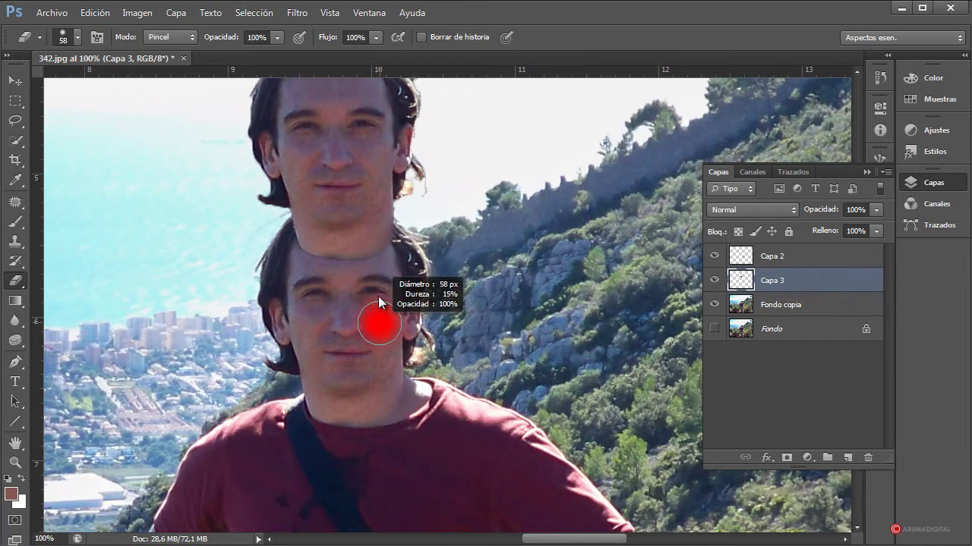
{"action": "left_click_drag", "start_coordinate": [380, 250], "coordinate": [376, 255]}
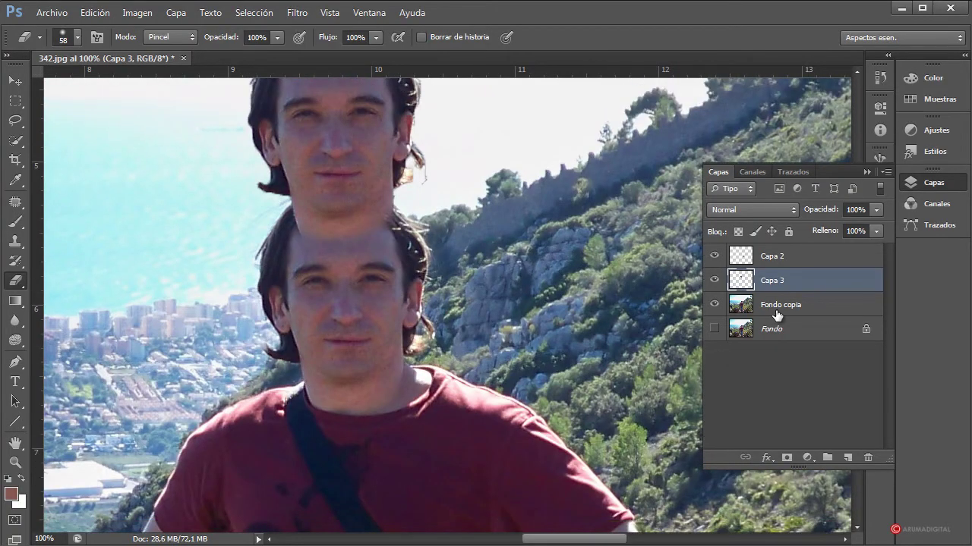
{"action": "left_click", "coordinate": [776, 315]}
Step: With a harder Clone Stamp brush, cover the lower head's right hair with hillside rock
{"action": "left_click", "coordinate": [15, 244]}
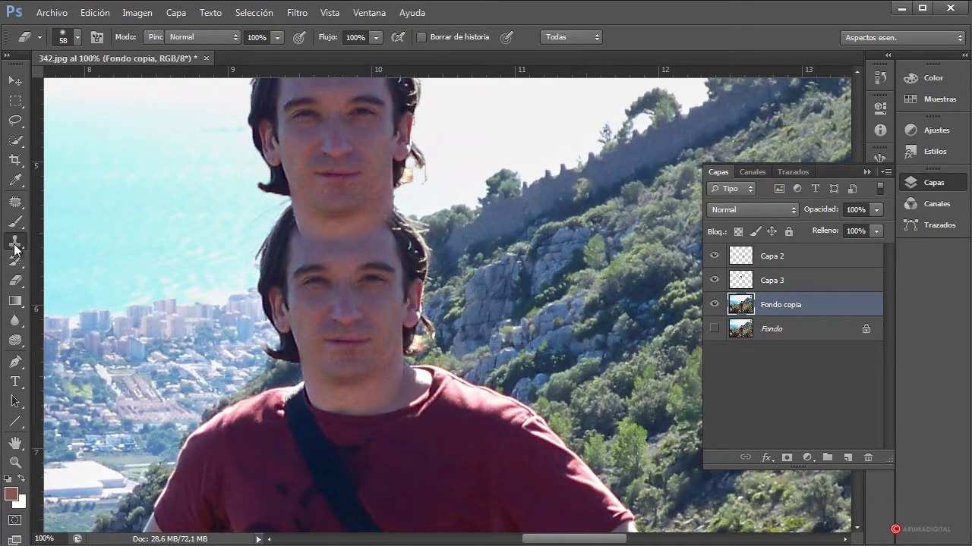
{"action": "right_click", "coordinate": [195, 324], "text": "alt"}
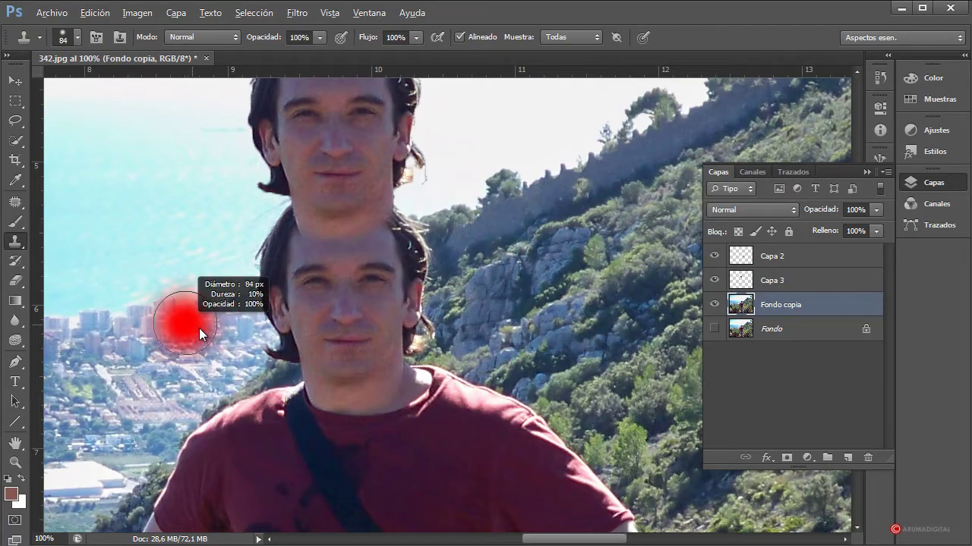
{"action": "left_click_drag", "start_coordinate": [199, 328], "coordinate": [215, 324]}
{"action": "left_click", "coordinate": [222, 326], "text": "alt"}
{"action": "mouse_move", "coordinate": [280, 300]}
{"action": "left_mouse_down"}
{"action": "mouse_move", "coordinate": [278, 228]}
{"action": "mouse_move", "coordinate": [304, 278]}
{"action": "mouse_move", "coordinate": [293, 267]}
{"action": "mouse_move", "coordinate": [271, 326]}
{"action": "mouse_move", "coordinate": [256, 337]}
{"action": "mouse_move", "coordinate": [311, 342]}
{"action": "left_mouse_up"}
{"action": "key", "text": "ctrl+alt+z"}
{"action": "key", "text": "ctrl+alt+z"}
{"action": "key", "text": "ctrl+alt+z"}
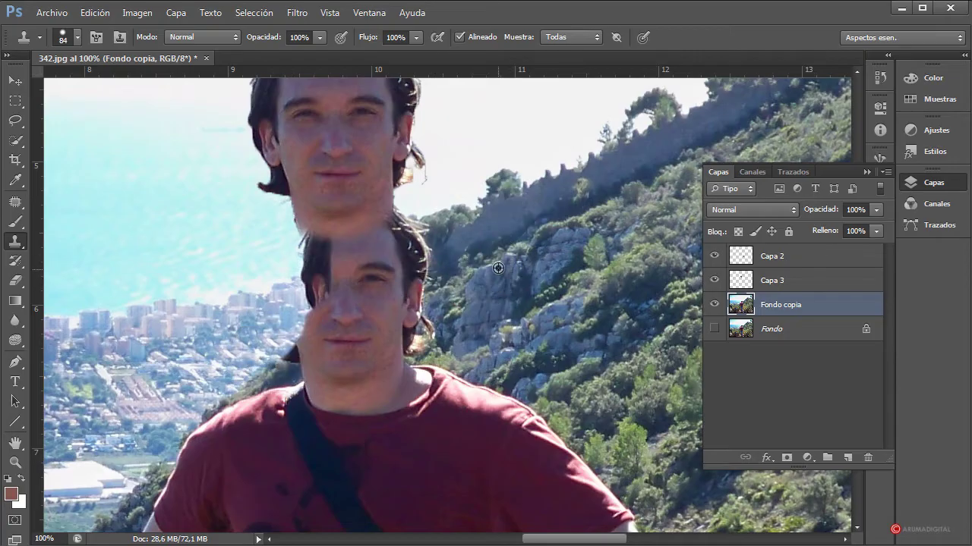
{"action": "mouse_move", "coordinate": [482, 259]}
{"action": "left_mouse_down"}
{"action": "mouse_move", "coordinate": [425, 304]}
{"action": "mouse_move", "coordinate": [465, 227]}
{"action": "mouse_move", "coordinate": [365, 229]}
{"action": "mouse_move", "coordinate": [403, 242]}
{"action": "mouse_move", "coordinate": [395, 288]}
{"action": "mouse_move", "coordinate": [410, 334]}
{"action": "left_mouse_up"}
Step: Clone hillside, sky and city over the left part and hair edge of the lower head
{"action": "left_click", "coordinate": [464, 227], "text": "alt"}
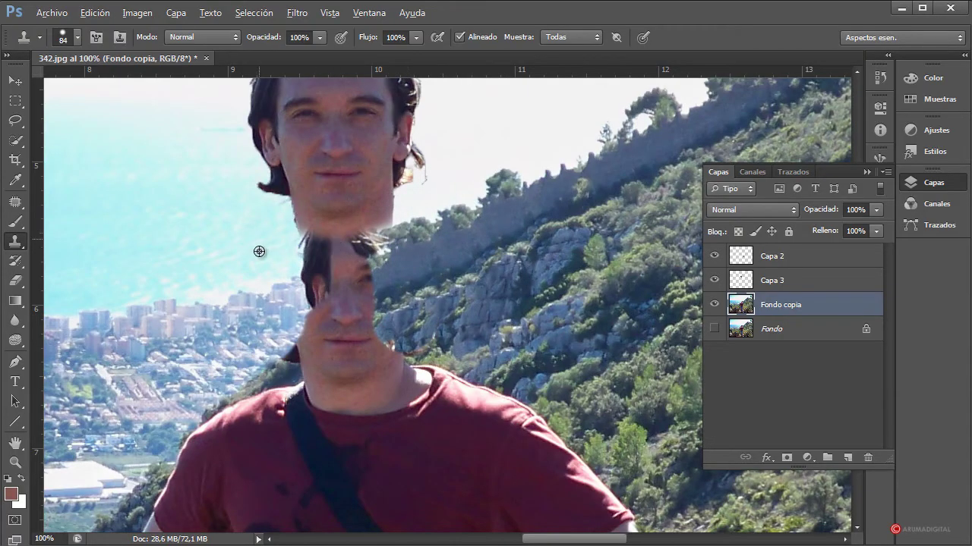
{"action": "left_click", "coordinate": [301, 291], "text": "alt"}
{"action": "mouse_move", "coordinate": [327, 290]}
{"action": "left_mouse_down"}
{"action": "mouse_move", "coordinate": [311, 256]}
{"action": "mouse_move", "coordinate": [267, 264]}
{"action": "left_mouse_up"}
{"action": "left_click", "coordinate": [307, 257], "text": "alt"}
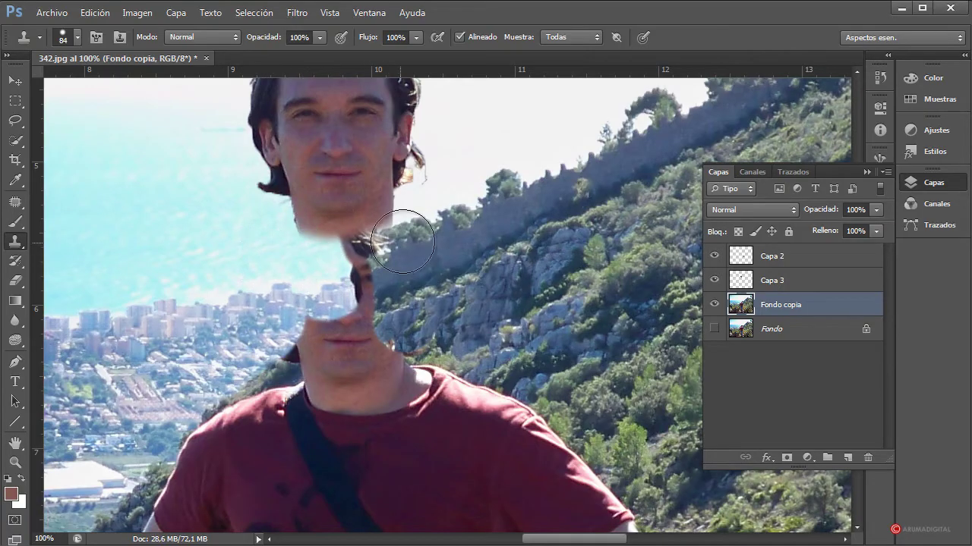
{"action": "mouse_move", "coordinate": [402, 239]}
{"action": "left_mouse_down"}
{"action": "mouse_move", "coordinate": [357, 271]}
{"action": "mouse_move", "coordinate": [364, 227]}
{"action": "mouse_move", "coordinate": [321, 245]}
{"action": "mouse_move", "coordinate": [310, 234]}
{"action": "mouse_move", "coordinate": [377, 259]}
{"action": "mouse_move", "coordinate": [362, 262]}
{"action": "left_mouse_up"}
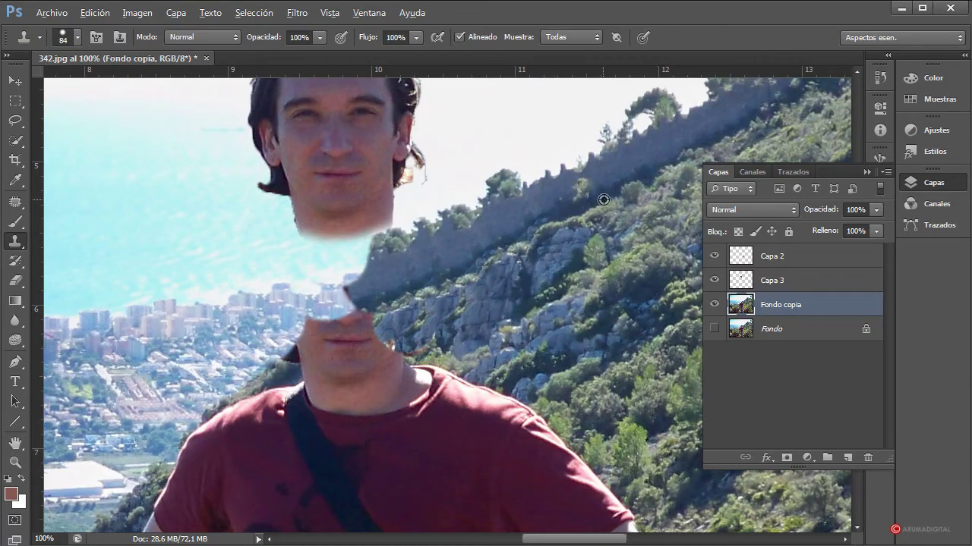
Step: Fill the sky patches beside the chin with cliff and town texture, and rock over the neck gap
{"action": "left_click_drag", "start_coordinate": [716, 97], "coordinate": [717, 132]}
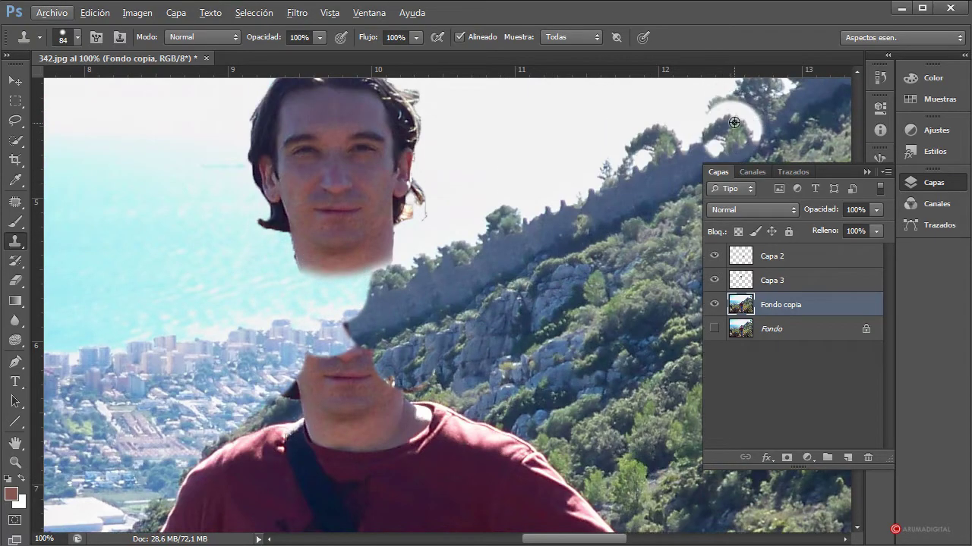
{"action": "left_click", "coordinate": [720, 126], "text": "alt"}
{"action": "left_click_drag", "start_coordinate": [321, 326], "coordinate": [358, 333]}
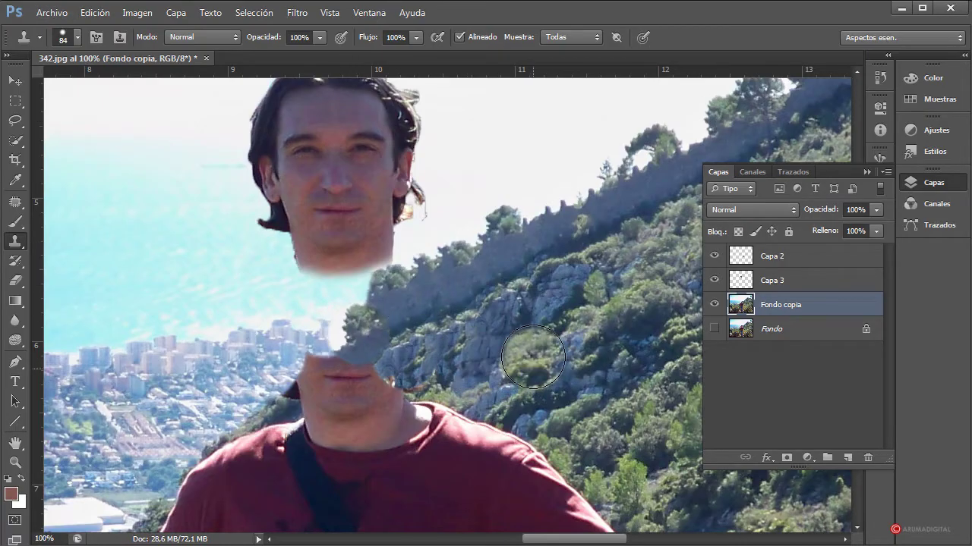
{"action": "scroll", "coordinate": [532, 358], "scroll_direction": "up", "scroll_amount": 1}
{"action": "left_click", "coordinate": [274, 363], "text": "alt"}
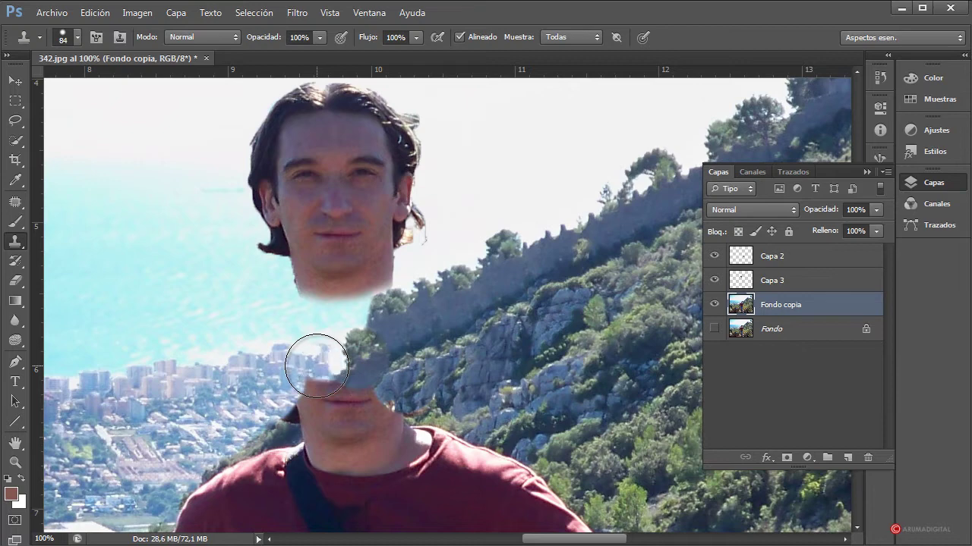
{"action": "left_click_drag", "start_coordinate": [314, 356], "coordinate": [342, 356]}
{"action": "scroll", "coordinate": [569, 362], "scroll_direction": "down", "scroll_amount": 1}
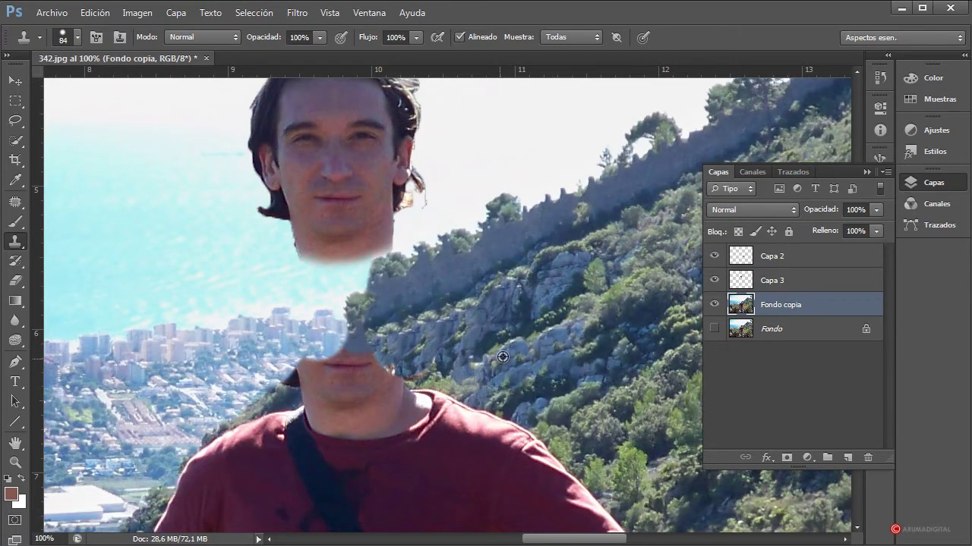
{"action": "left_click", "coordinate": [427, 352], "text": "alt"}
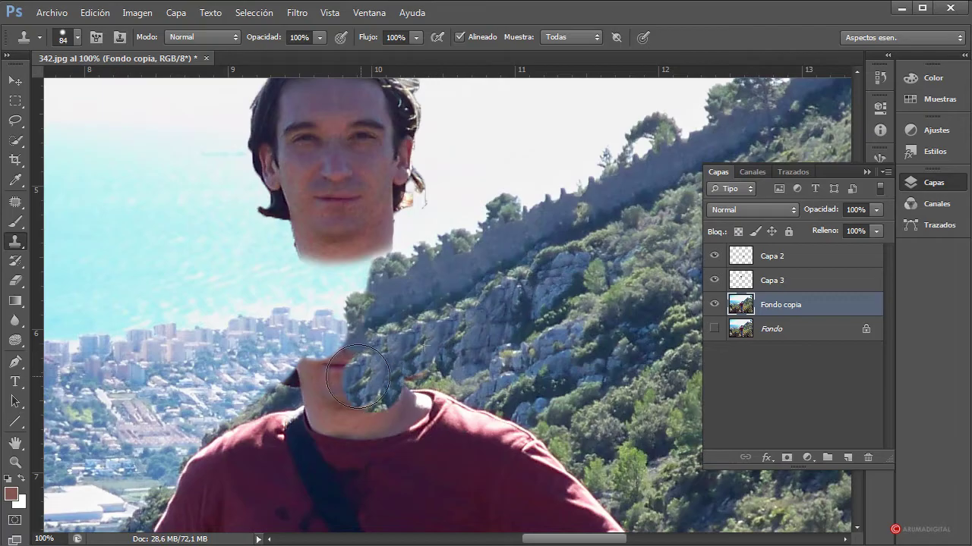
{"action": "mouse_move", "coordinate": [372, 354]}
{"action": "left_mouse_down"}
{"action": "mouse_move", "coordinate": [296, 368]}
{"action": "mouse_move", "coordinate": [384, 400]}
{"action": "left_mouse_up"}
Step: Cover the rock jutting left of the neck with town, shrinking the clone brush to 38 px
{"action": "scroll", "coordinate": [385, 403], "scroll_direction": "down", "scroll_amount": 2}
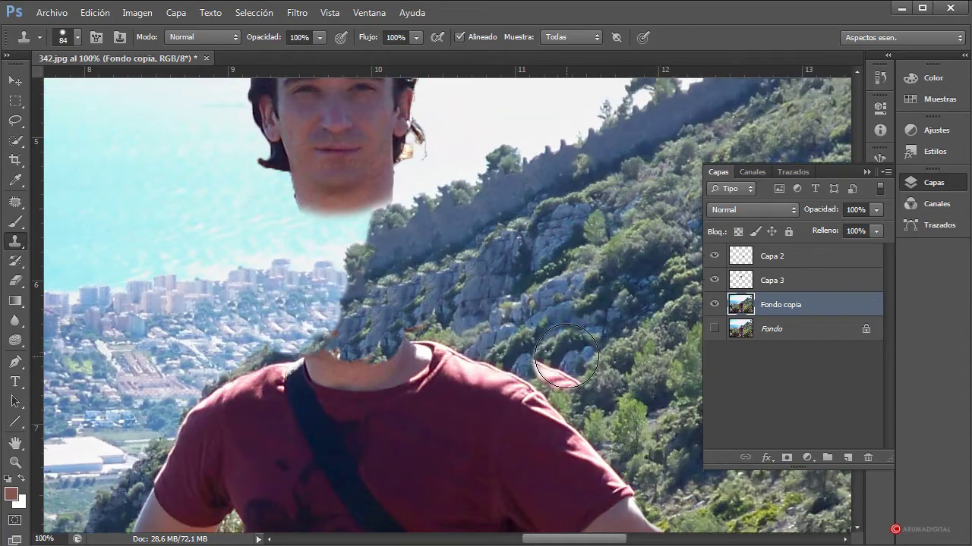
{"action": "left_click", "coordinate": [258, 319], "text": "alt"}
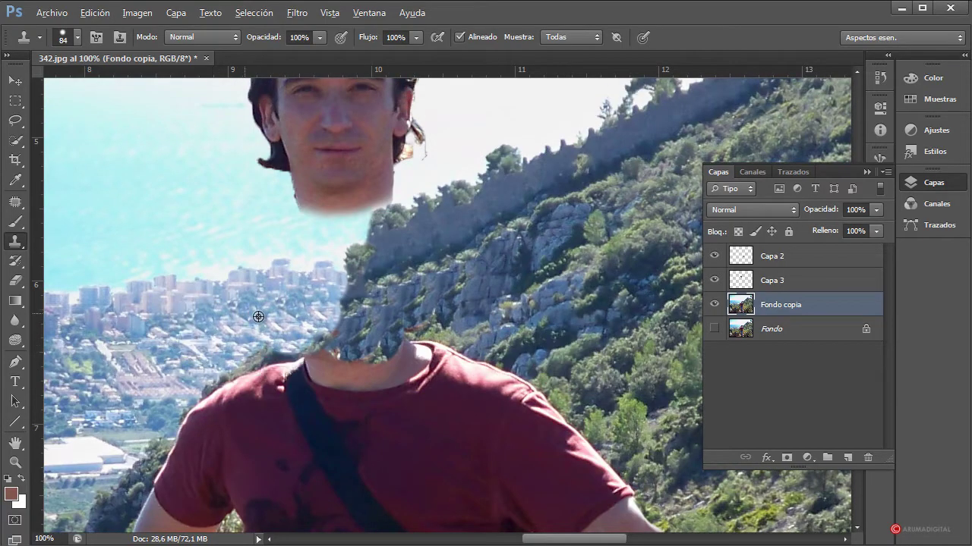
{"action": "left_click_drag", "start_coordinate": [345, 323], "coordinate": [327, 325]}
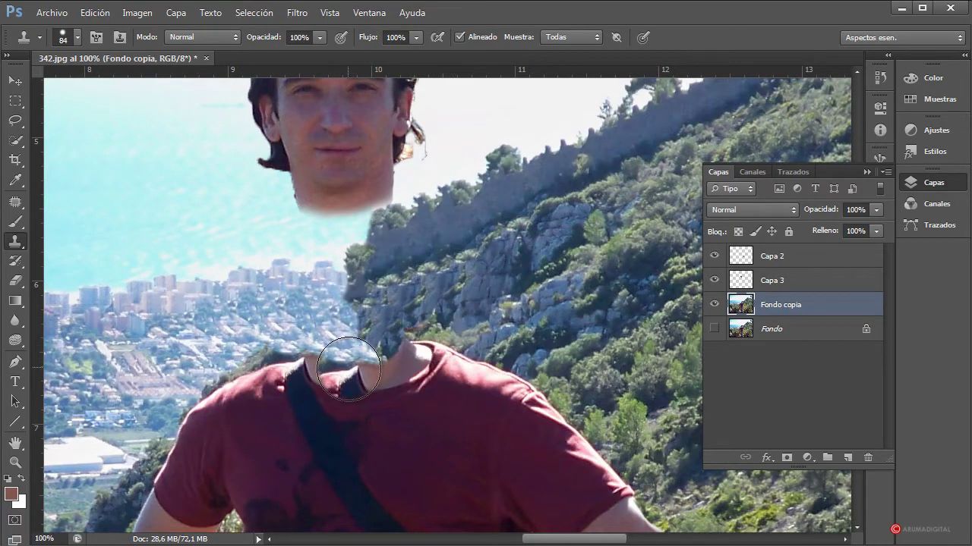
{"action": "right_click", "coordinate": [254, 333], "text": "alt"}
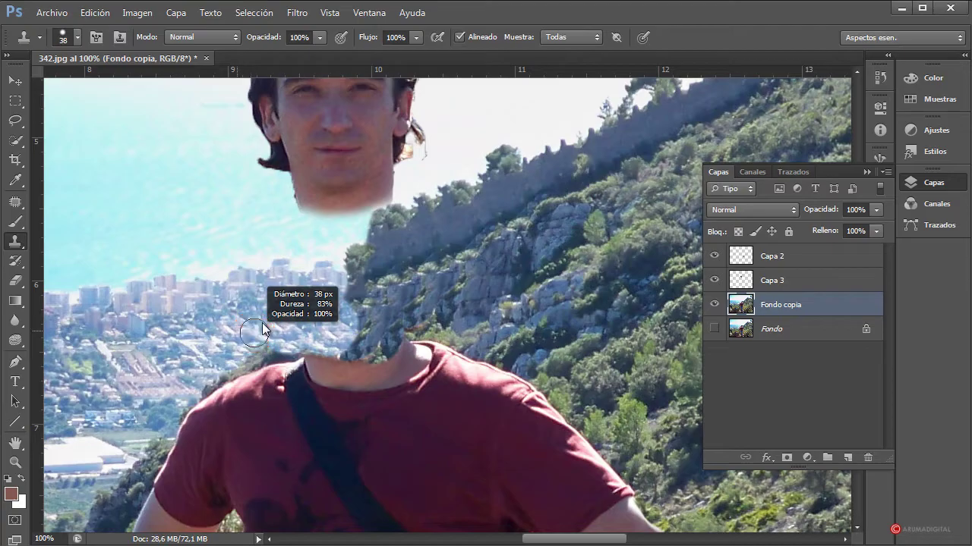
{"action": "left_click_drag", "start_coordinate": [240, 338], "coordinate": [232, 338]}
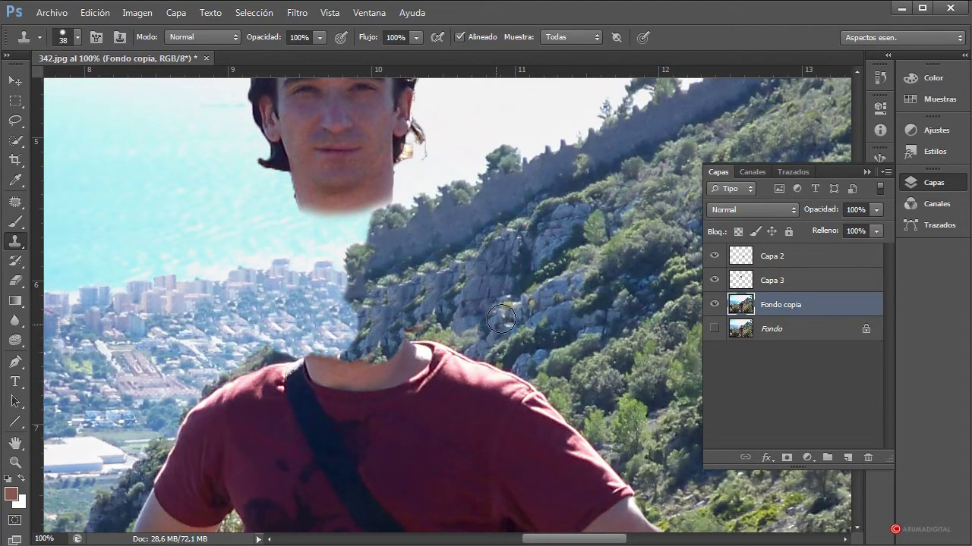
{"action": "scroll", "coordinate": [510, 319], "scroll_direction": "down", "scroll_amount": 3}
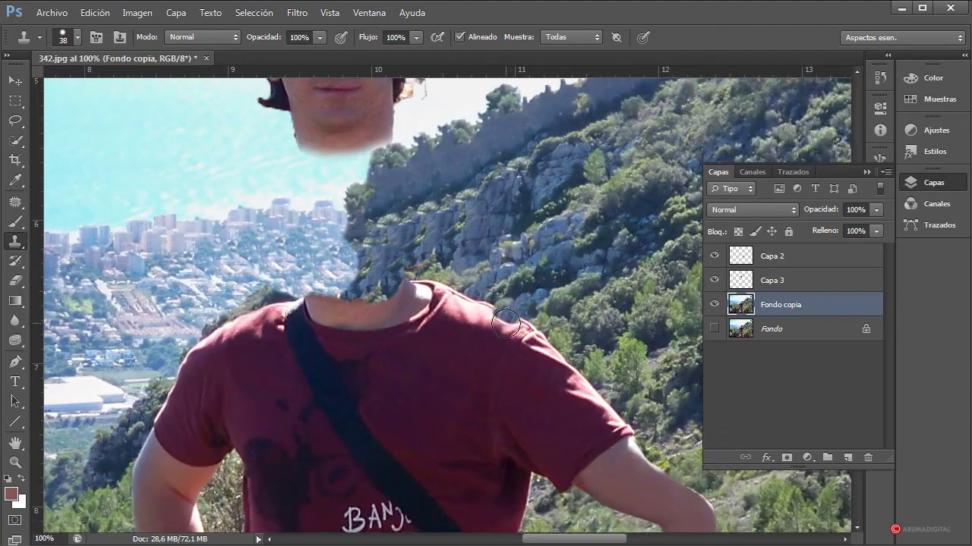
{"action": "scroll", "coordinate": [501, 321], "scroll_direction": "down", "scroll_amount": 2}
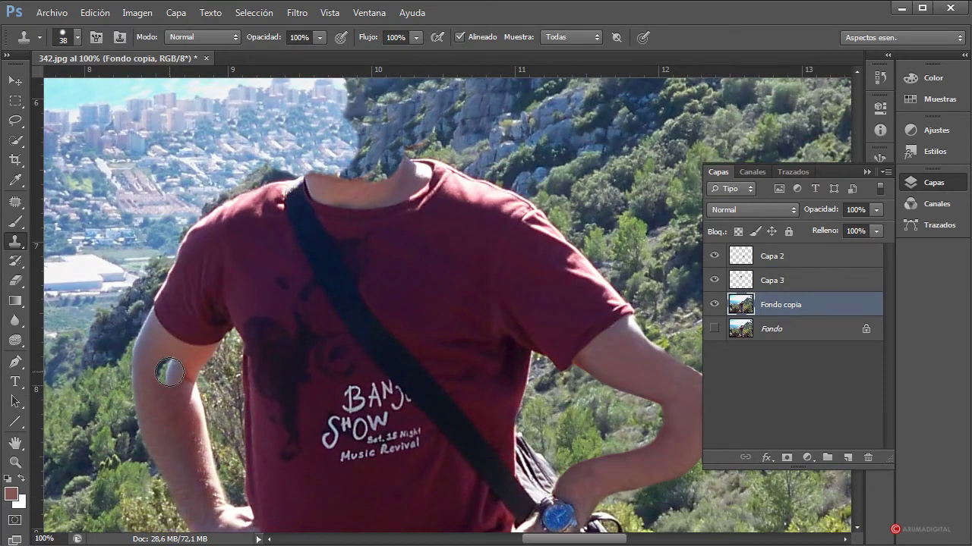
Step: Trace the left arm with the Magnetic Lasso to create an arm selection
{"action": "left_click", "coordinate": [20, 150]}
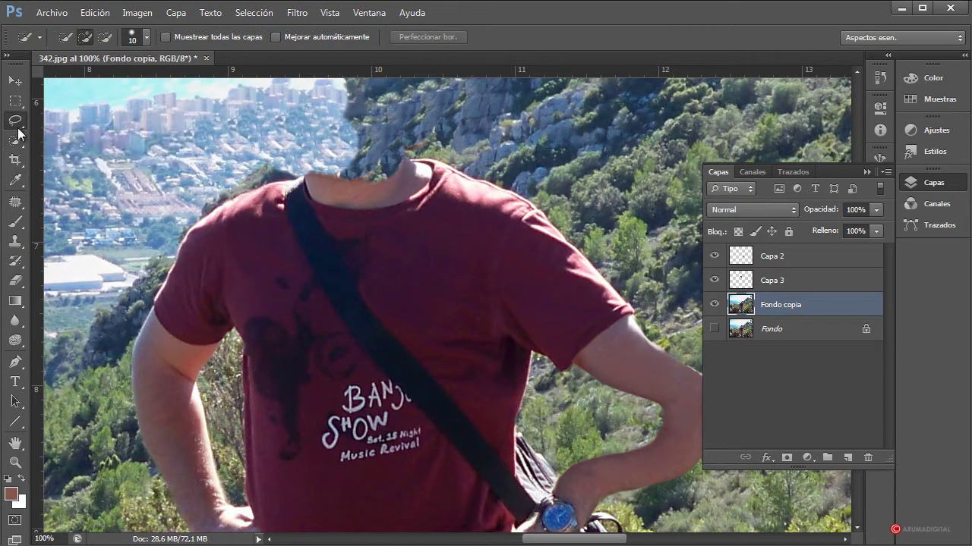
{"action": "left_click", "coordinate": [15, 120]}
{"action": "left_click", "coordinate": [82, 148]}
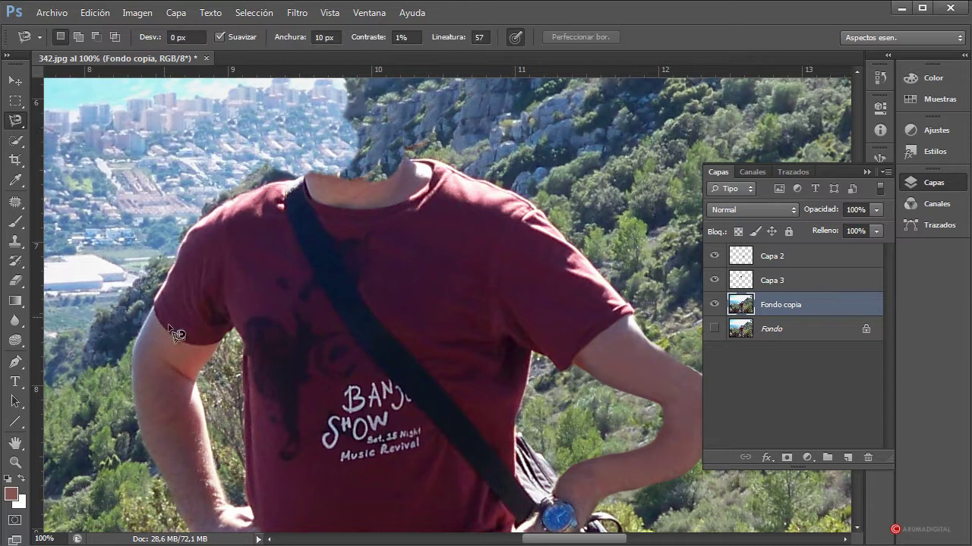
{"action": "left_click", "coordinate": [154, 307]}
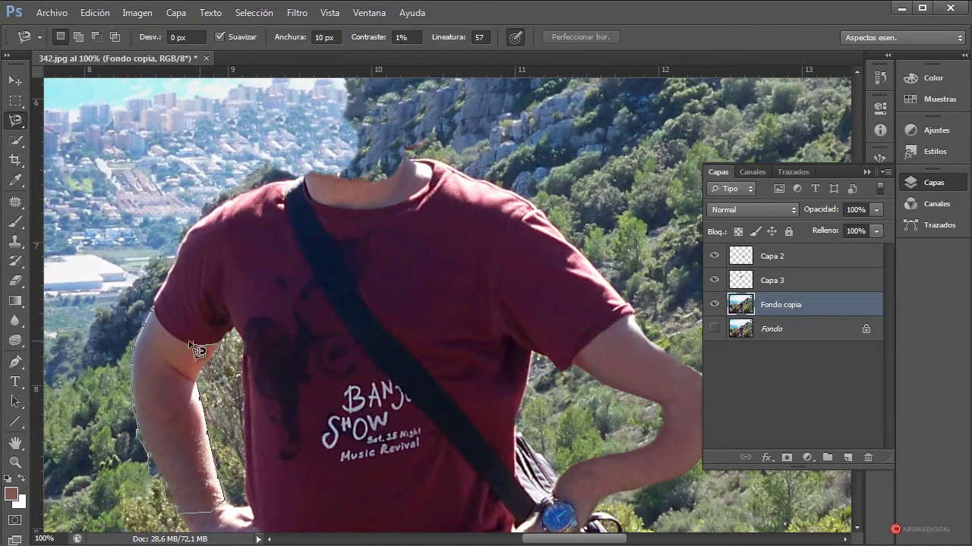
{"action": "left_click", "coordinate": [161, 318]}
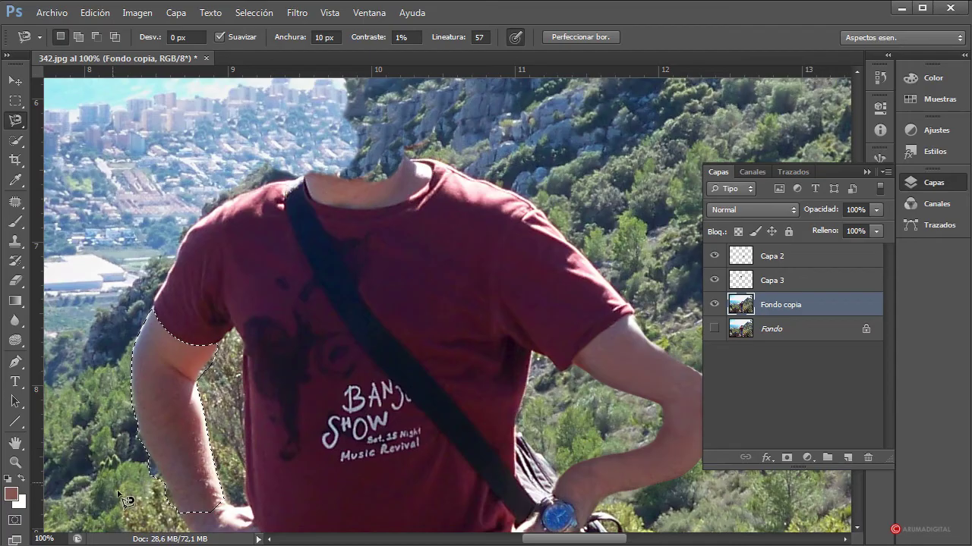
Step: Refine the forearm selection with Quick Selection, extending it and trimming excess areas with Alt
{"action": "right_click", "coordinate": [16, 126]}
{"action": "left_click", "coordinate": [15, 141]}
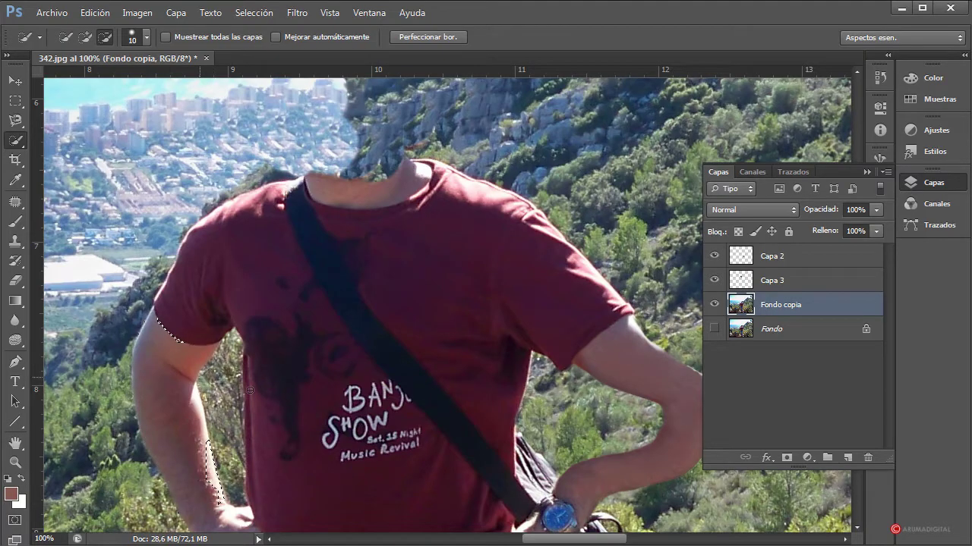
{"action": "key", "text": "alt"}
{"action": "left_click_drag", "start_coordinate": [203, 376], "coordinate": [186, 486]}
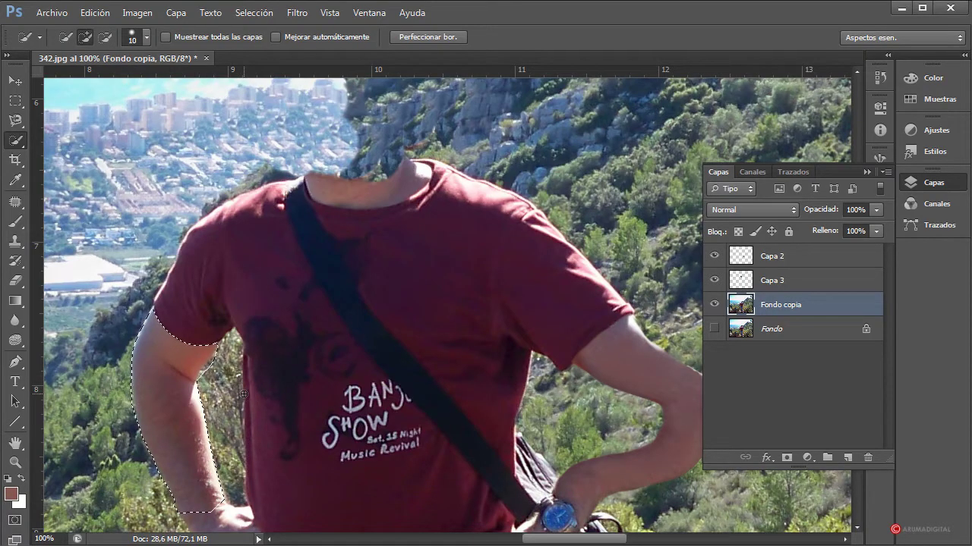
{"action": "key", "text": "alt"}
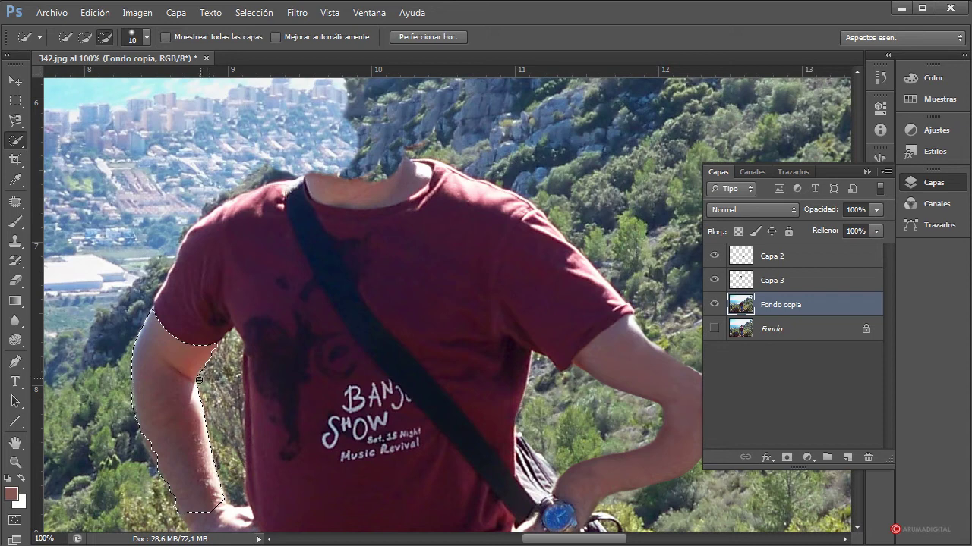
{"action": "key", "text": "alt"}
{"action": "left_click_drag", "start_coordinate": [203, 376], "coordinate": [236, 406]}
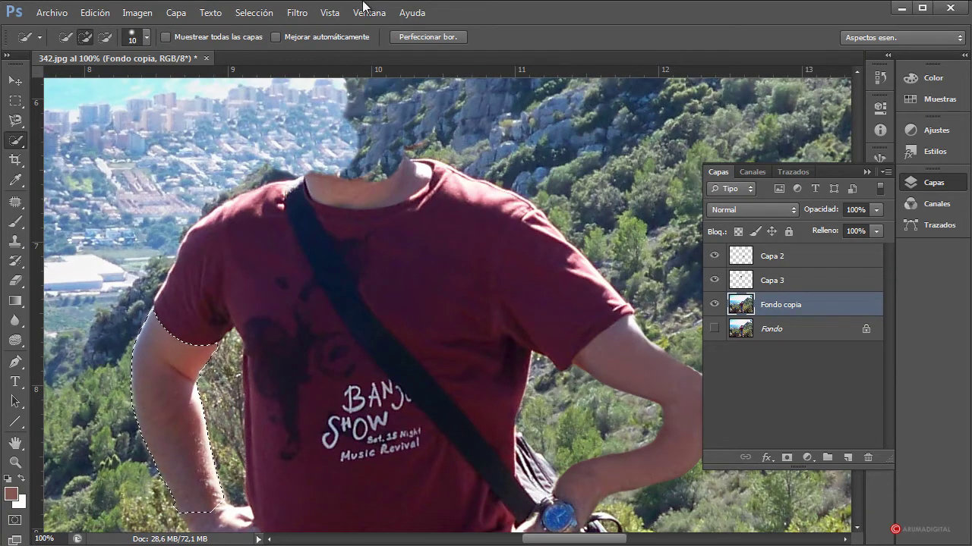
Step: Refine the arm selection edge with Smooth 57 and Shift Edge -36%, and apply it
{"action": "left_click", "coordinate": [415, 37]}
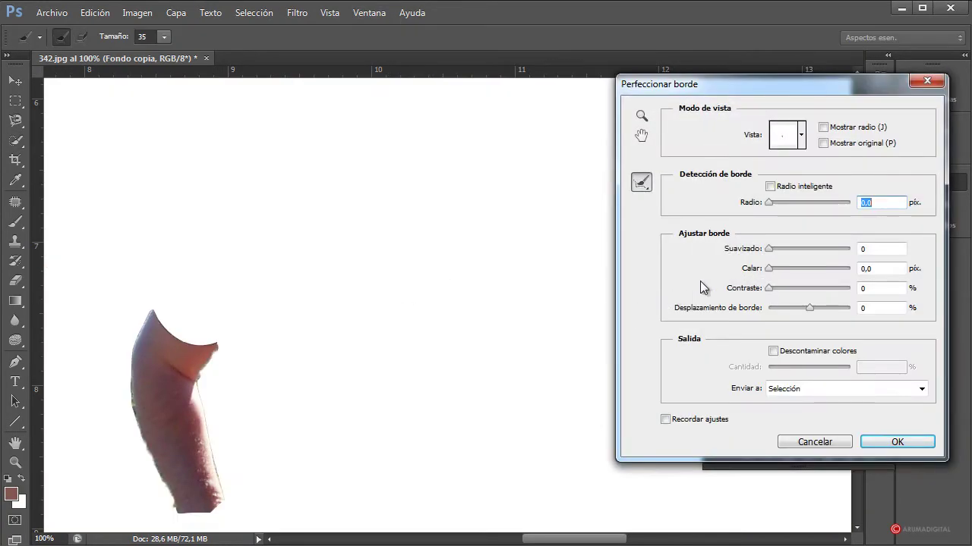
{"action": "left_click_drag", "start_coordinate": [769, 249], "coordinate": [814, 246]}
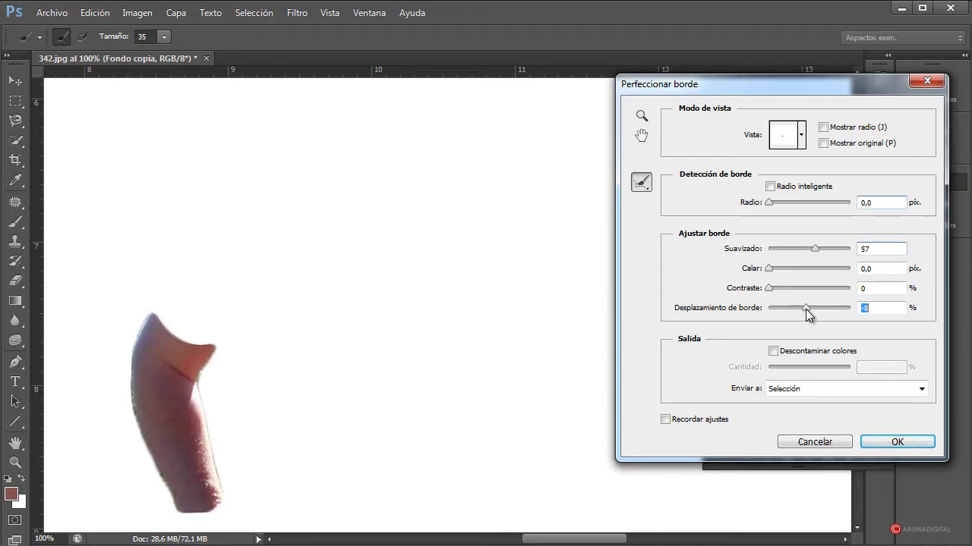
{"action": "mouse_move", "coordinate": [806, 310]}
{"action": "left_mouse_down"}
{"action": "mouse_move", "coordinate": [797, 314]}
{"action": "mouse_move", "coordinate": [779, 293]}
{"action": "mouse_move", "coordinate": [807, 291]}
{"action": "mouse_move", "coordinate": [789, 290]}
{"action": "left_mouse_up"}
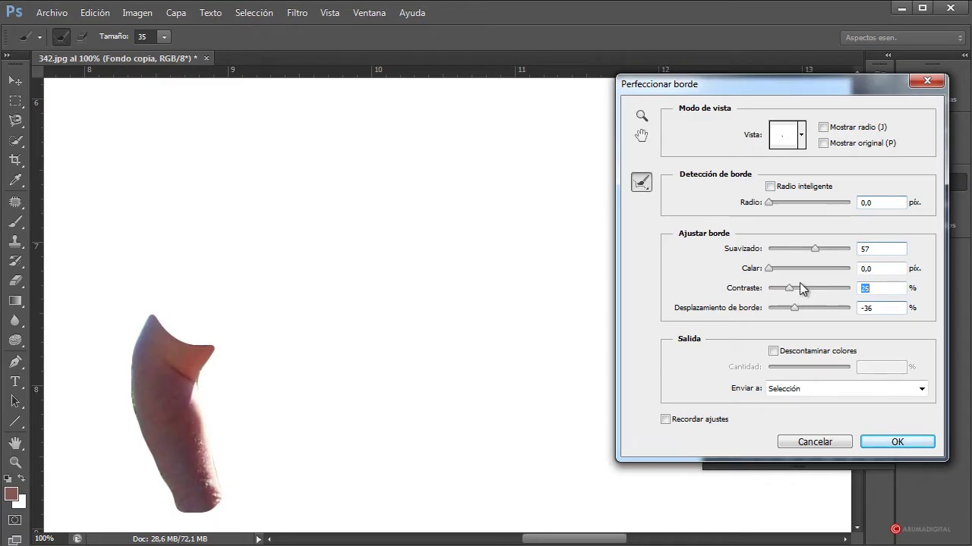
{"action": "left_click", "coordinate": [885, 446]}
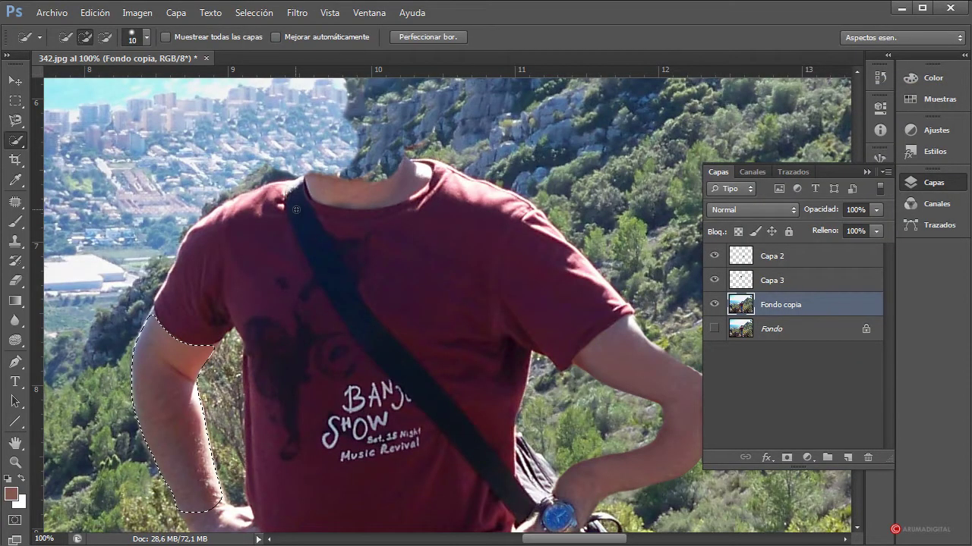
Step: Copy the arm to a new layer, Capa 4, and free-transform it upside down toward the neck
{"action": "key", "text": "ctrl+j"}
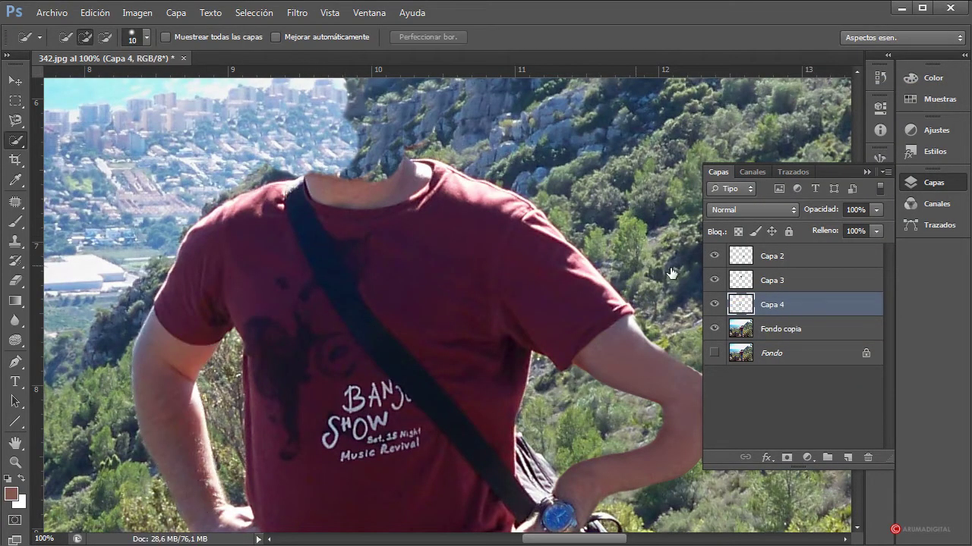
{"action": "left_click", "coordinate": [16, 100]}
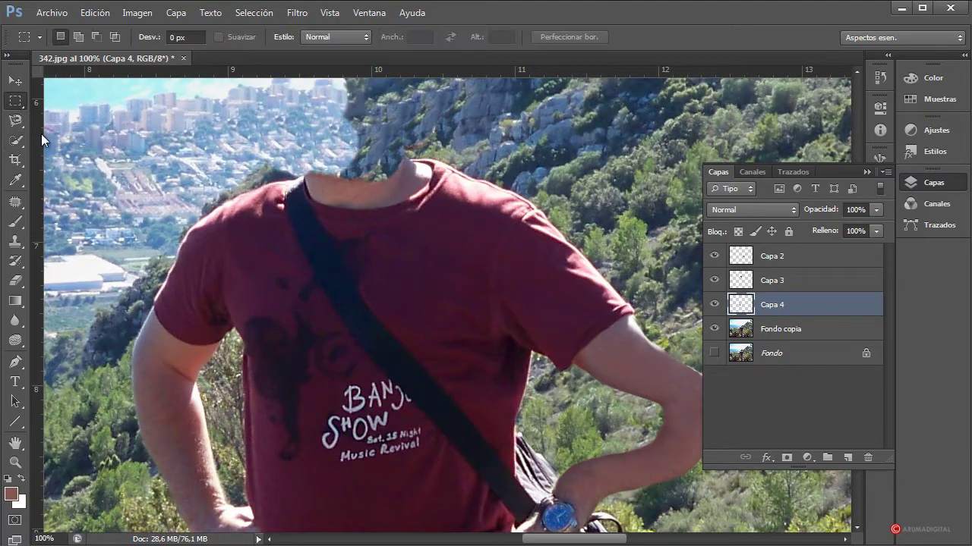
{"action": "scroll", "coordinate": [196, 301], "scroll_direction": "down", "scroll_amount": 3}
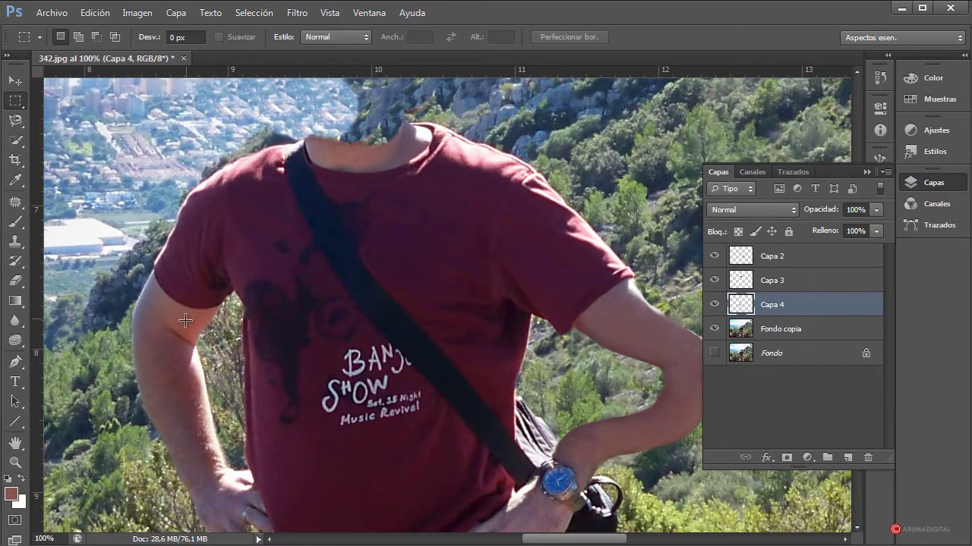
{"action": "right_click", "coordinate": [179, 347]}
{"action": "left_click", "coordinate": [269, 473]}
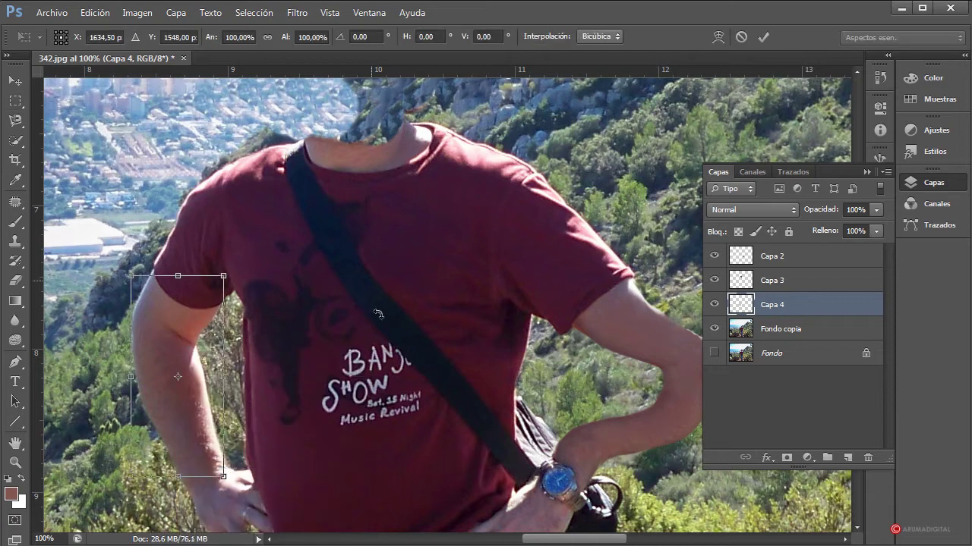
{"action": "mouse_move", "coordinate": [257, 387]}
{"action": "left_mouse_down"}
{"action": "mouse_move", "coordinate": [127, 438]}
{"action": "mouse_move", "coordinate": [98, 368]}
{"action": "left_mouse_up"}
{"action": "left_click_drag", "start_coordinate": [200, 404], "coordinate": [369, 165]}
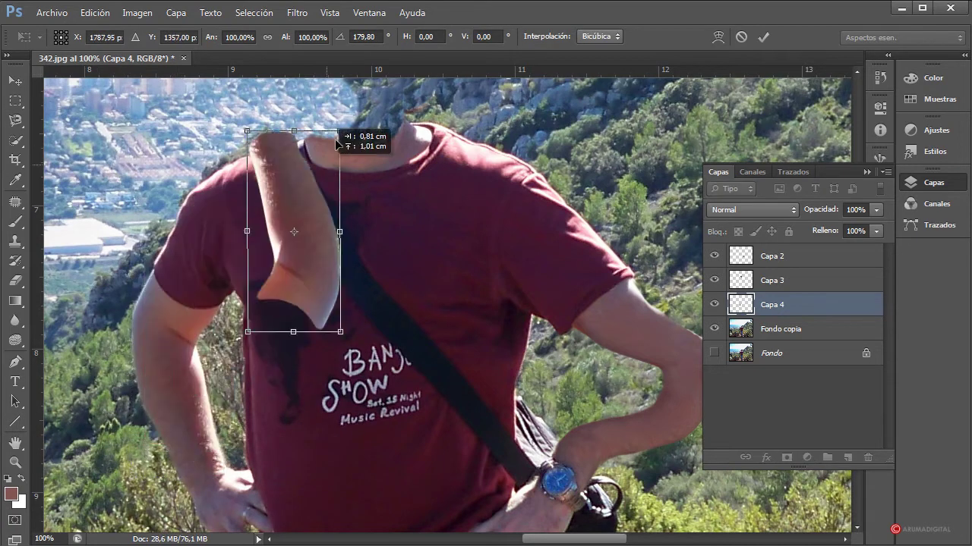
Step: Move the arm under the chin, flip it horizontally, and tilt it to line up with the chin
{"action": "scroll", "coordinate": [511, 170], "scroll_direction": "up", "scroll_amount": 4}
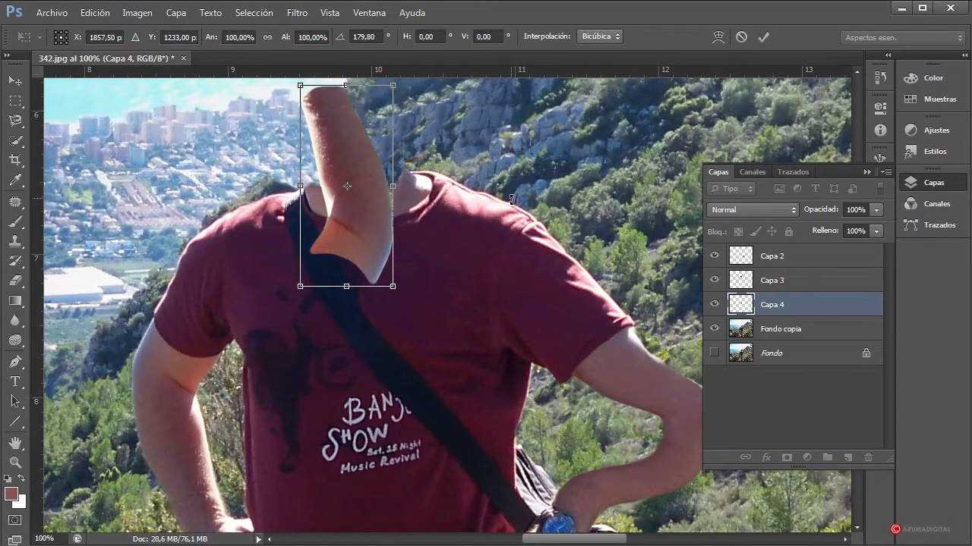
{"action": "scroll", "coordinate": [456, 205], "scroll_direction": "up", "scroll_amount": 7}
{"action": "scroll", "coordinate": [406, 241], "scroll_direction": "up", "scroll_amount": 3}
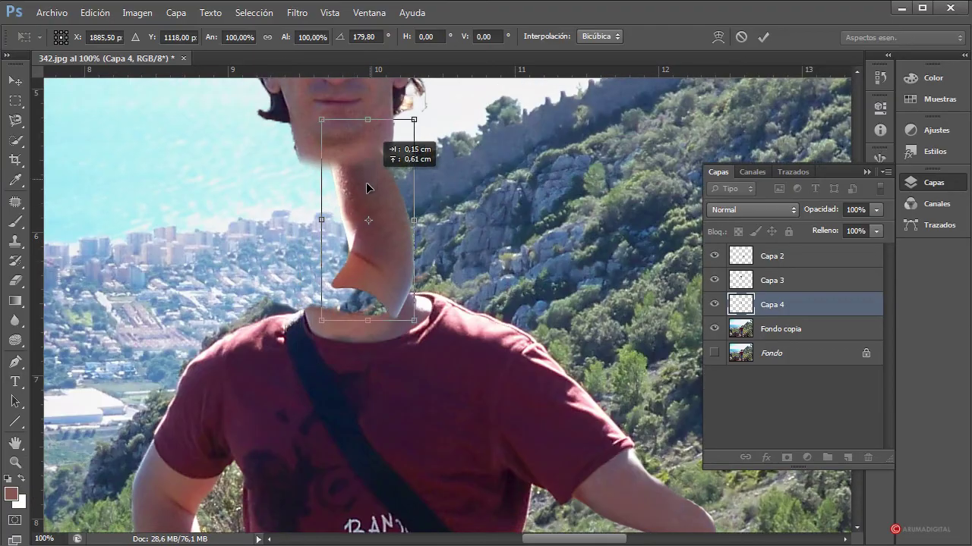
{"action": "left_click_drag", "start_coordinate": [353, 262], "coordinate": [364, 188]}
{"action": "right_click", "coordinate": [358, 206]}
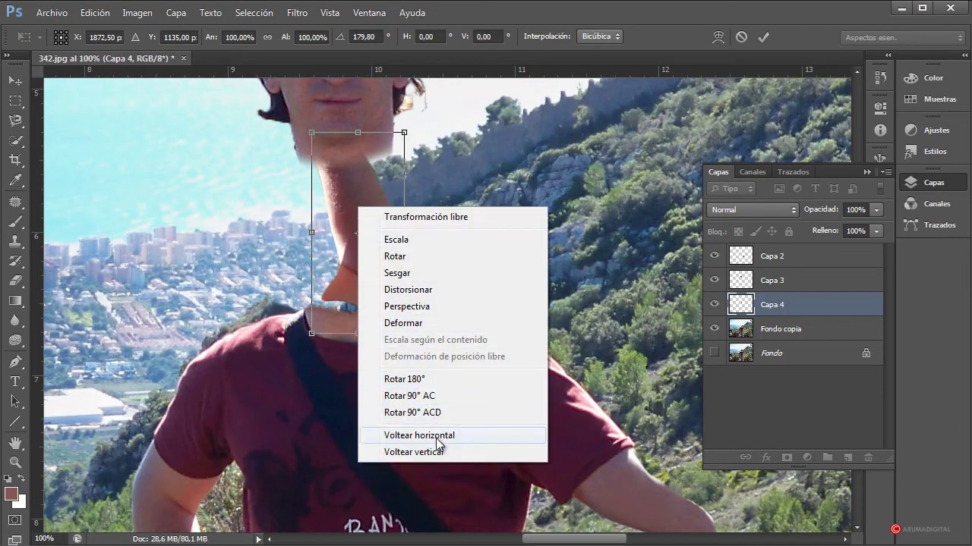
{"action": "left_click", "coordinate": [433, 442]}
{"action": "left_click_drag", "start_coordinate": [346, 225], "coordinate": [342, 214]}
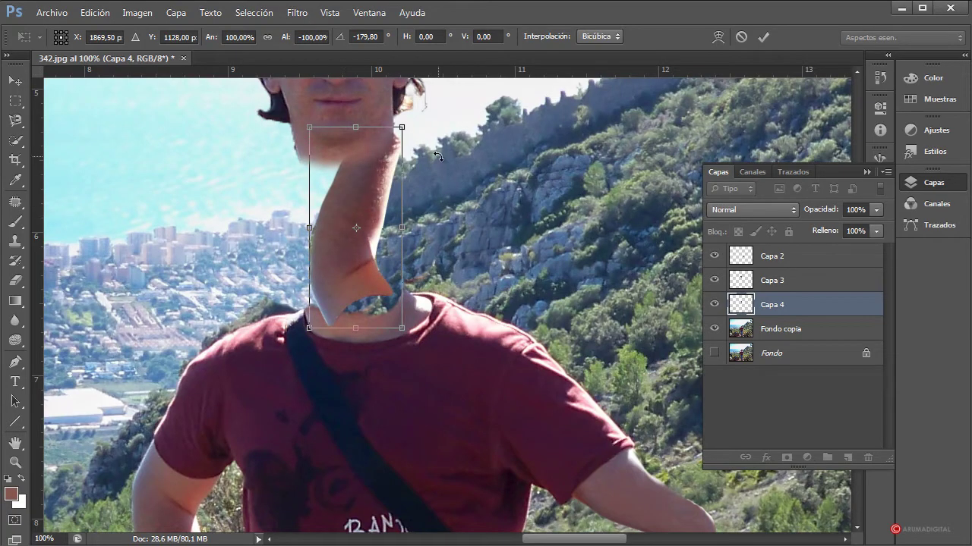
{"action": "left_click_drag", "start_coordinate": [438, 157], "coordinate": [429, 146]}
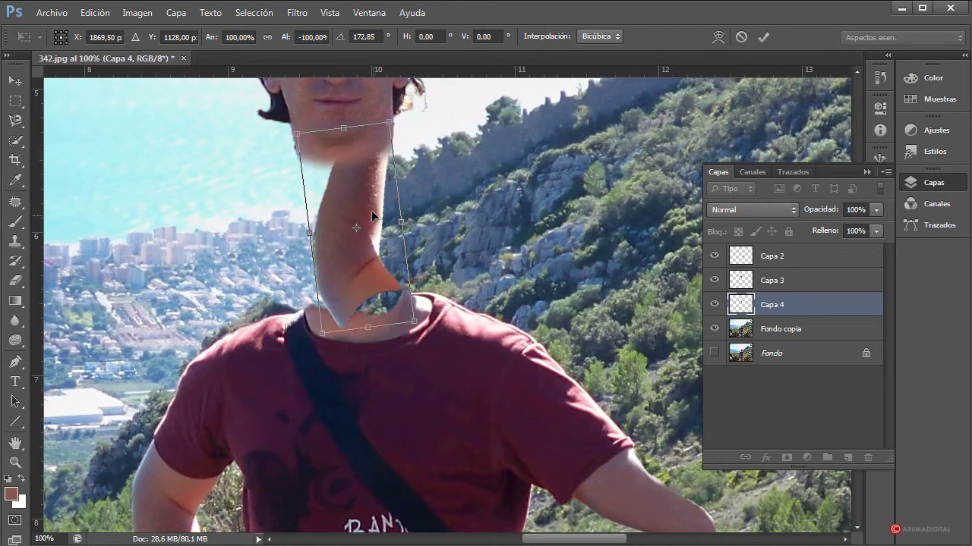
{"action": "left_click_drag", "start_coordinate": [371, 210], "coordinate": [373, 218]}
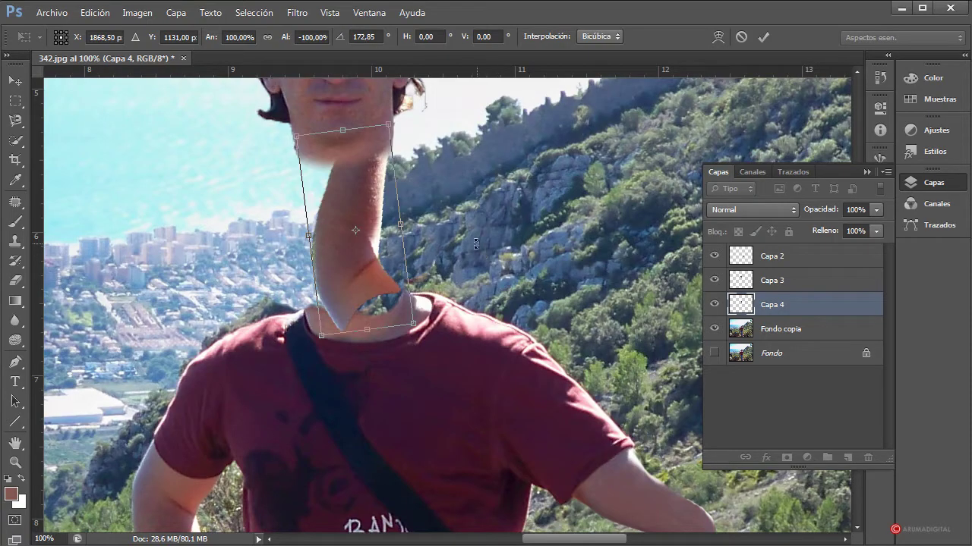
{"action": "scroll", "coordinate": [476, 244], "scroll_direction": "up", "scroll_amount": 2}
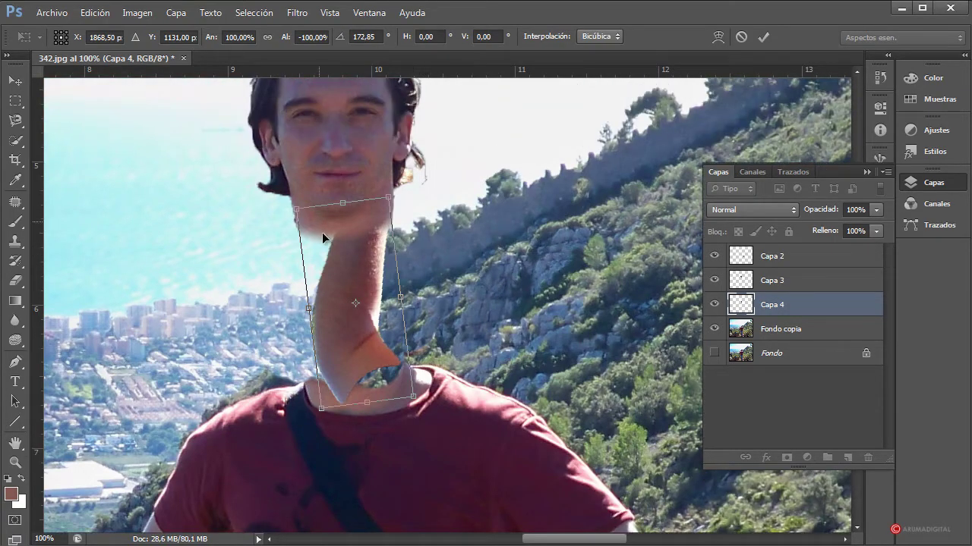
Step: Warp the arm's bottom into the shirt collar and its top under the chin, then apply
{"action": "right_click", "coordinate": [359, 279]}
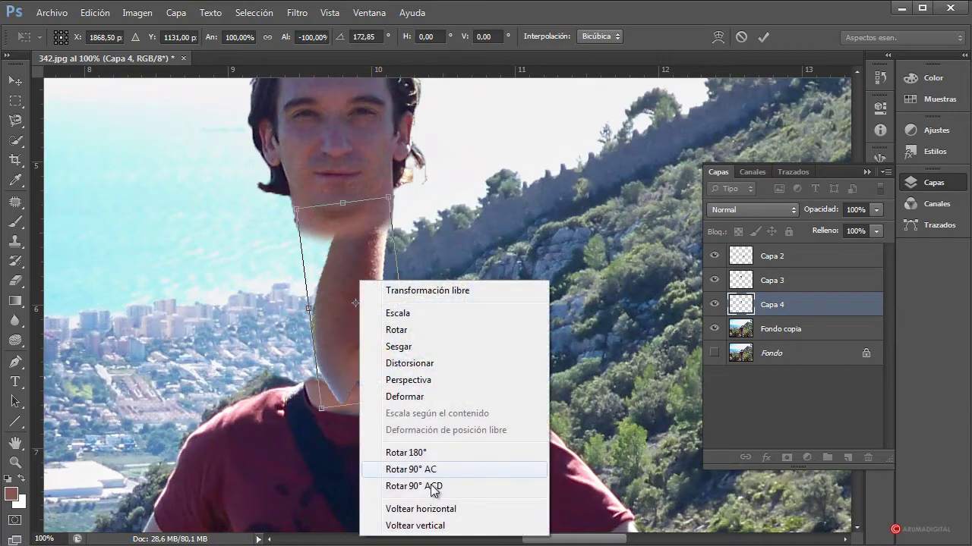
{"action": "left_click", "coordinate": [425, 397]}
{"action": "left_click_drag", "start_coordinate": [319, 408], "coordinate": [291, 417]}
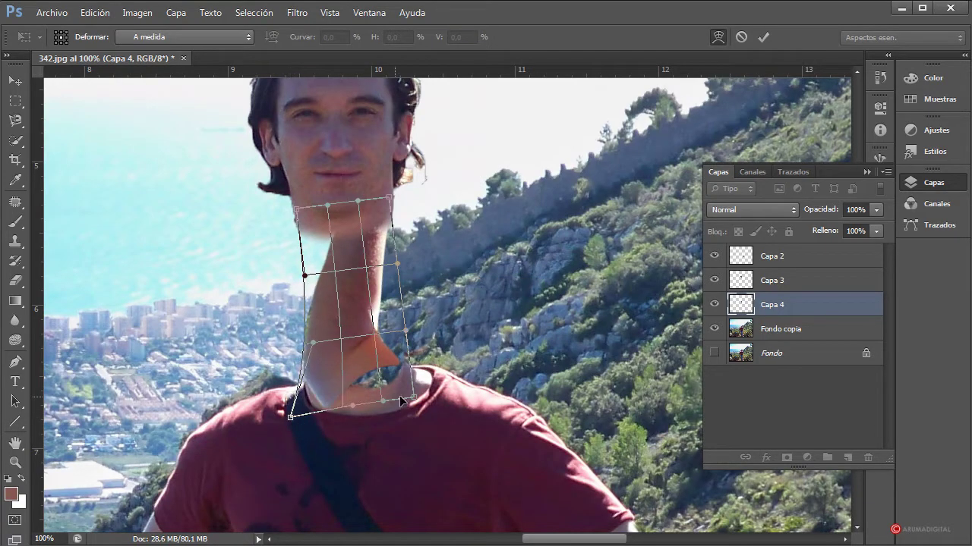
{"action": "left_click_drag", "start_coordinate": [414, 397], "coordinate": [464, 418]}
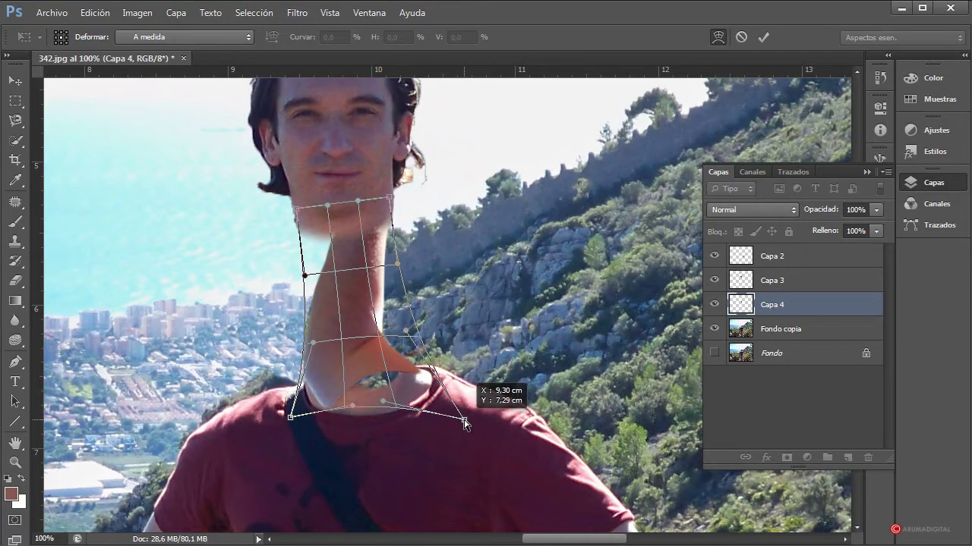
{"action": "left_click_drag", "start_coordinate": [389, 404], "coordinate": [404, 440]}
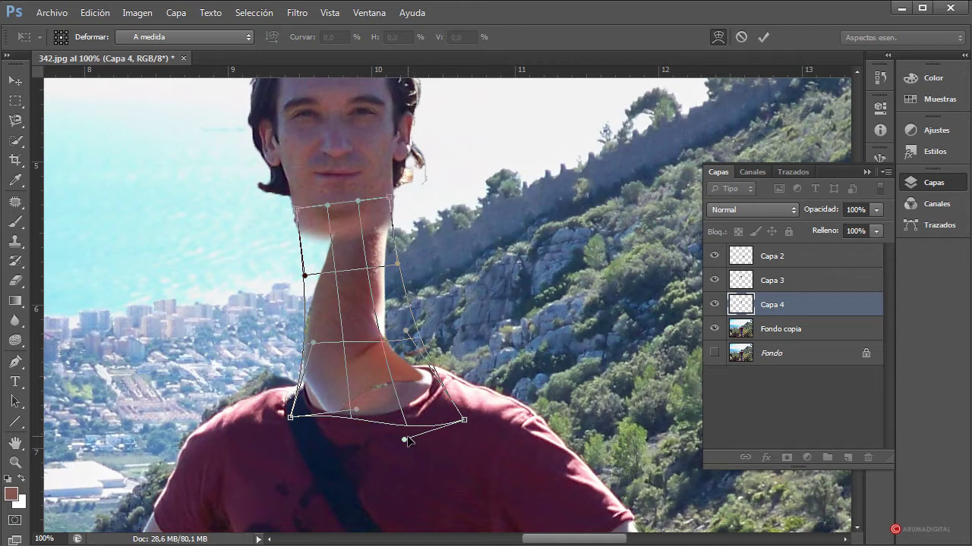
{"action": "left_click_drag", "start_coordinate": [404, 440], "coordinate": [402, 429]}
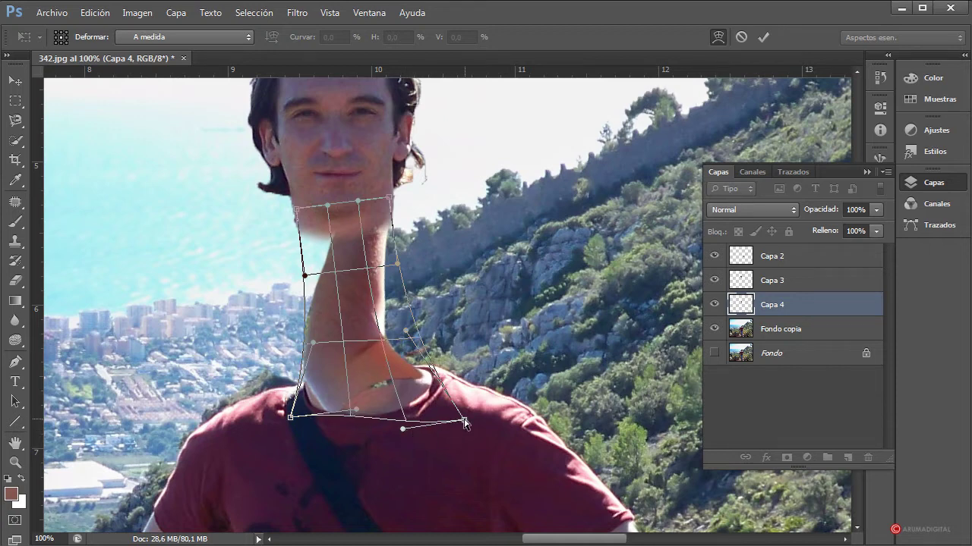
{"action": "left_click_drag", "start_coordinate": [465, 421], "coordinate": [461, 415]}
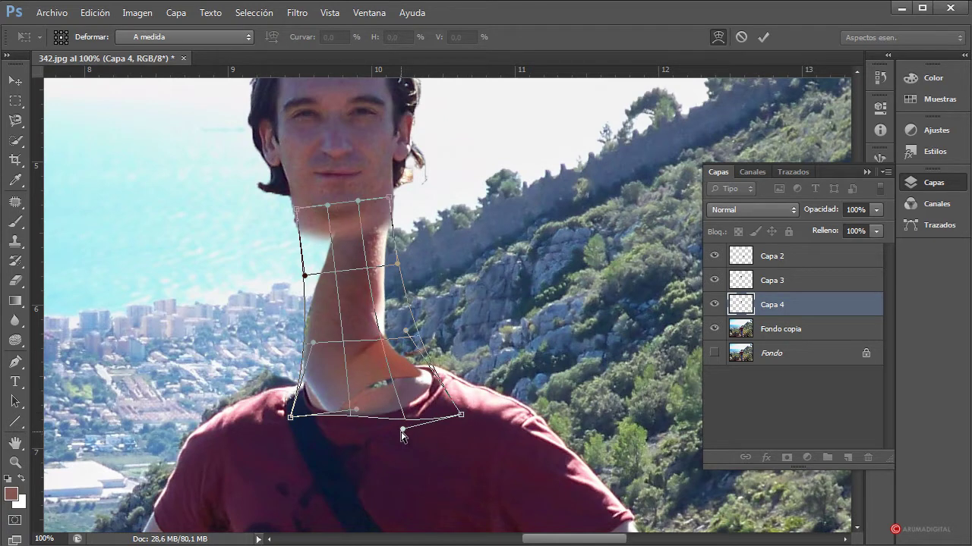
{"action": "left_click_drag", "start_coordinate": [300, 213], "coordinate": [289, 210]}
{"action": "left_click_drag", "start_coordinate": [389, 197], "coordinate": [387, 195]}
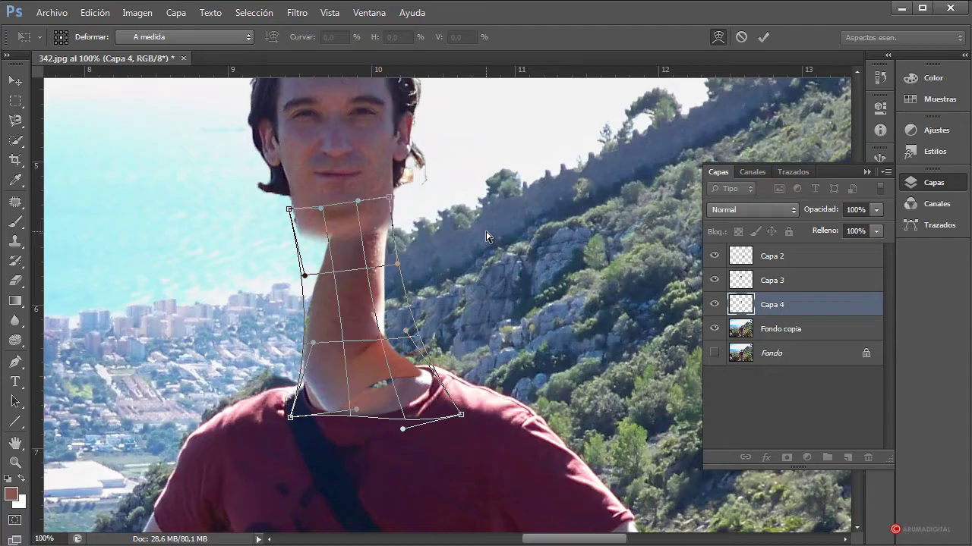
{"action": "key", "text": "Return"}
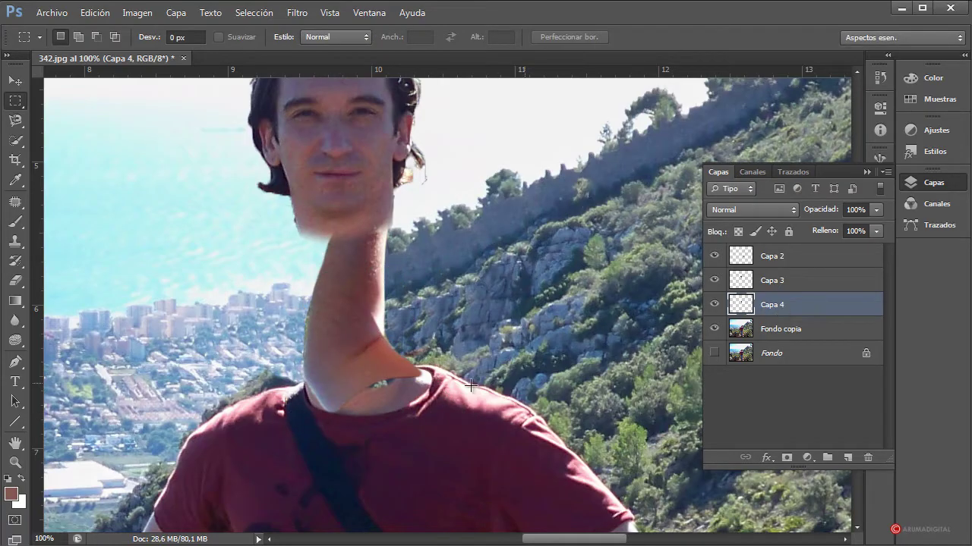
Step: Hide Capa 2–4 and clone away the stray sky spot on Fondo copia with a 106 px brush
{"action": "left_click", "coordinate": [717, 280]}
{"action": "left_click", "coordinate": [717, 256]}
{"action": "left_click", "coordinate": [714, 304]}
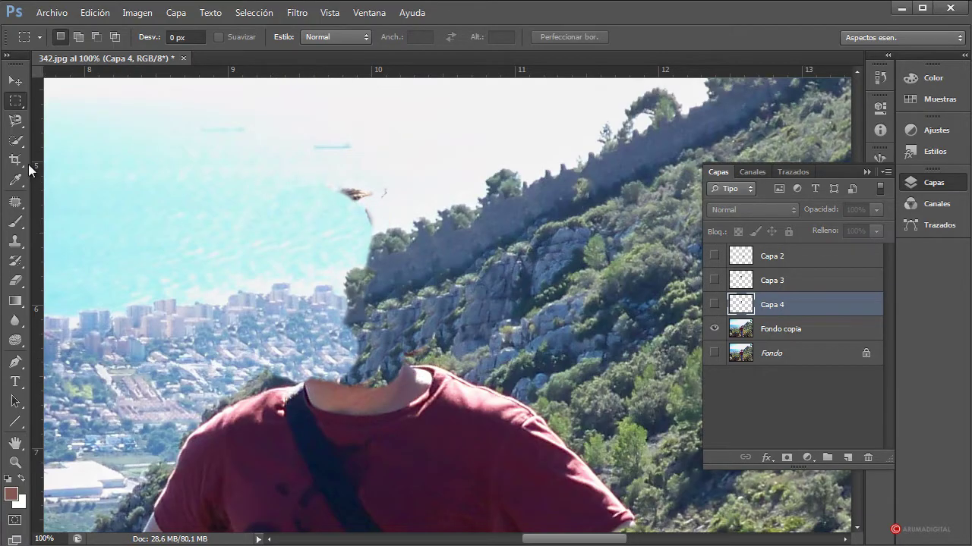
{"action": "left_click", "coordinate": [15, 241]}
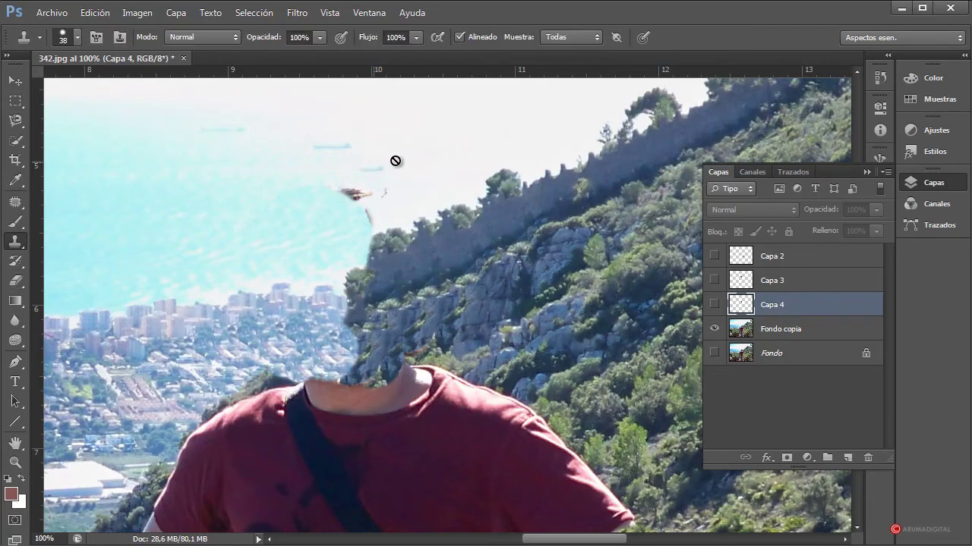
{"action": "left_click", "coordinate": [418, 174], "text": "alt"}
{"action": "left_click", "coordinate": [440, 223]}
{"action": "left_click", "coordinate": [781, 329]}
{"action": "left_click_drag", "start_coordinate": [398, 152], "coordinate": [430, 155]}
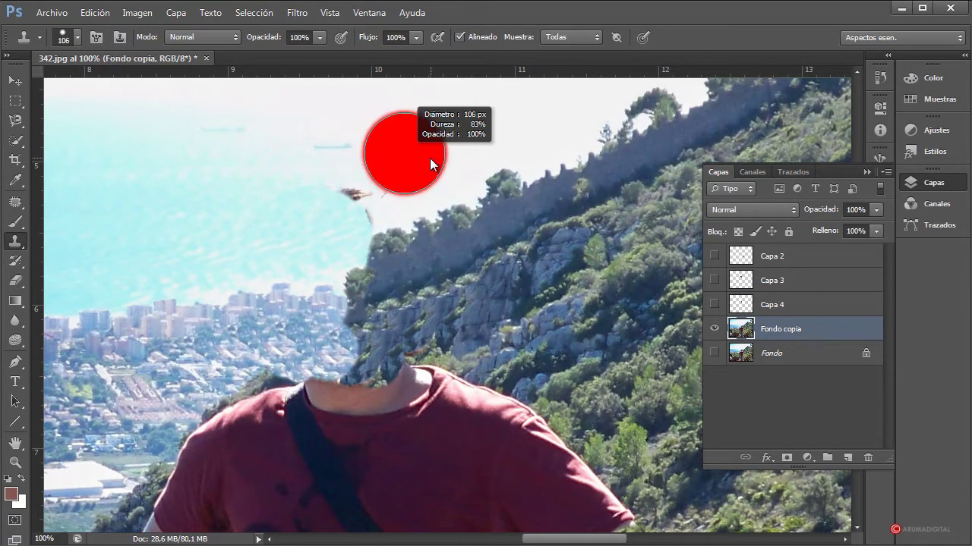
{"action": "left_click", "coordinate": [360, 195]}
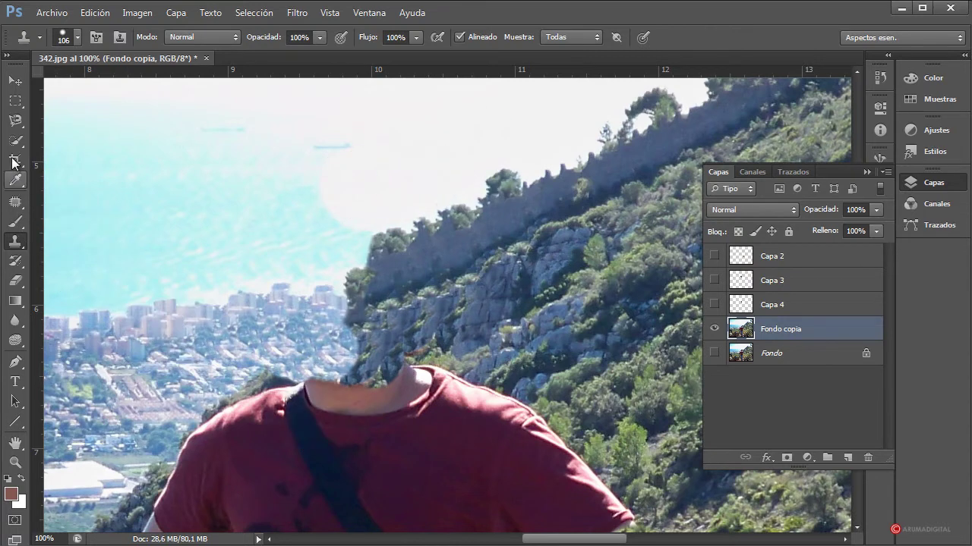
Step: Select the neck stump above the collar with Quick Selection and copy it to a new layer
{"action": "left_click", "coordinate": [14, 122]}
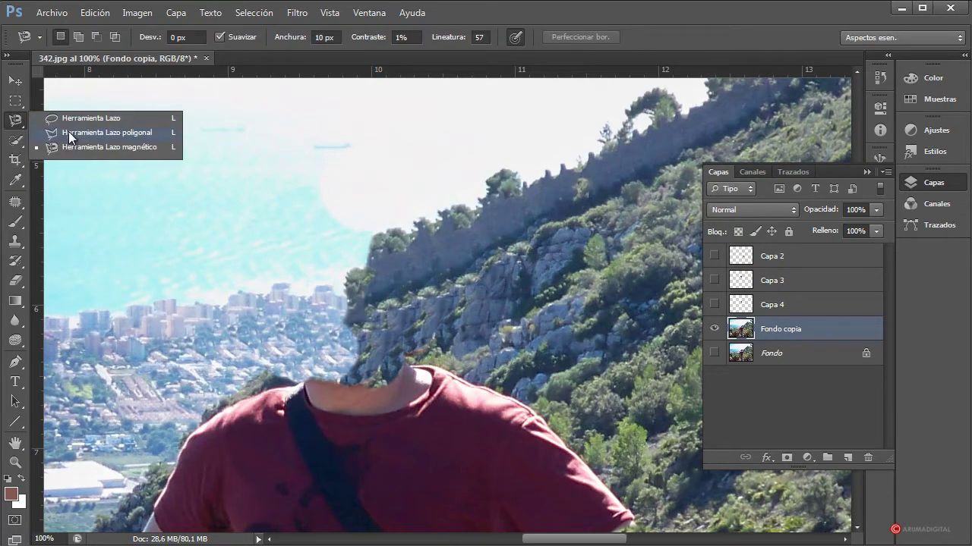
{"action": "left_click", "coordinate": [68, 131]}
{"action": "left_click", "coordinate": [15, 140]}
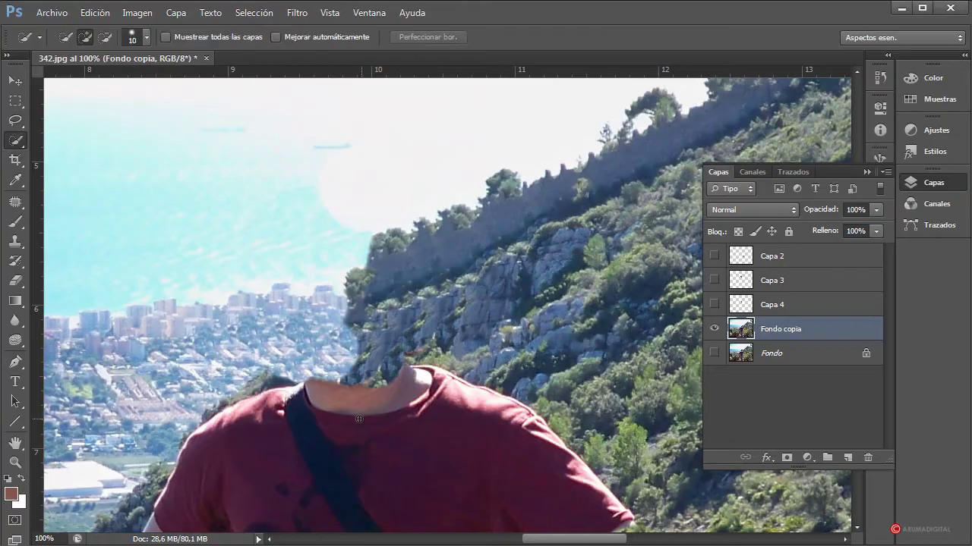
{"action": "left_click", "coordinate": [318, 393]}
{"action": "left_click_drag", "start_coordinate": [309, 394], "coordinate": [344, 411]}
{"action": "left_click_drag", "start_coordinate": [407, 407], "coordinate": [425, 372]}
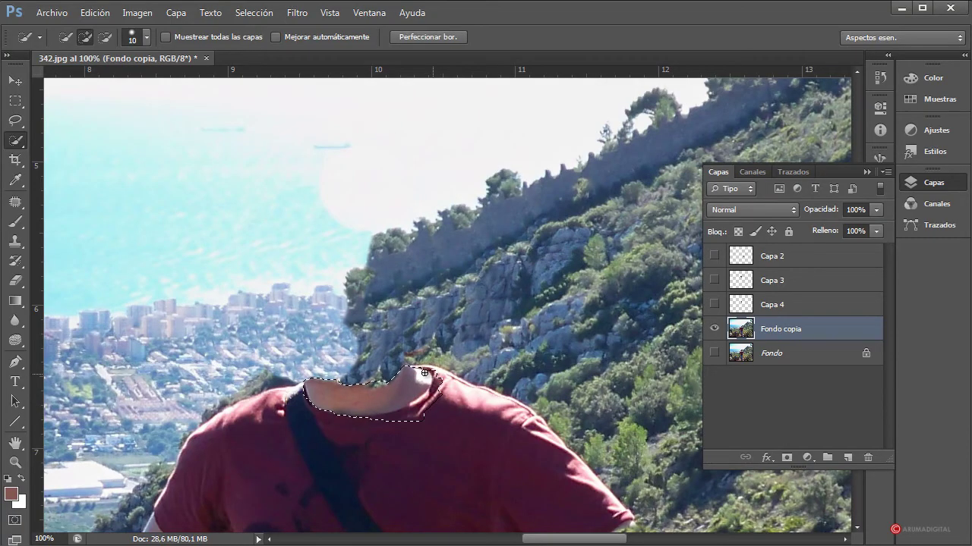
{"action": "left_click", "coordinate": [414, 369]}
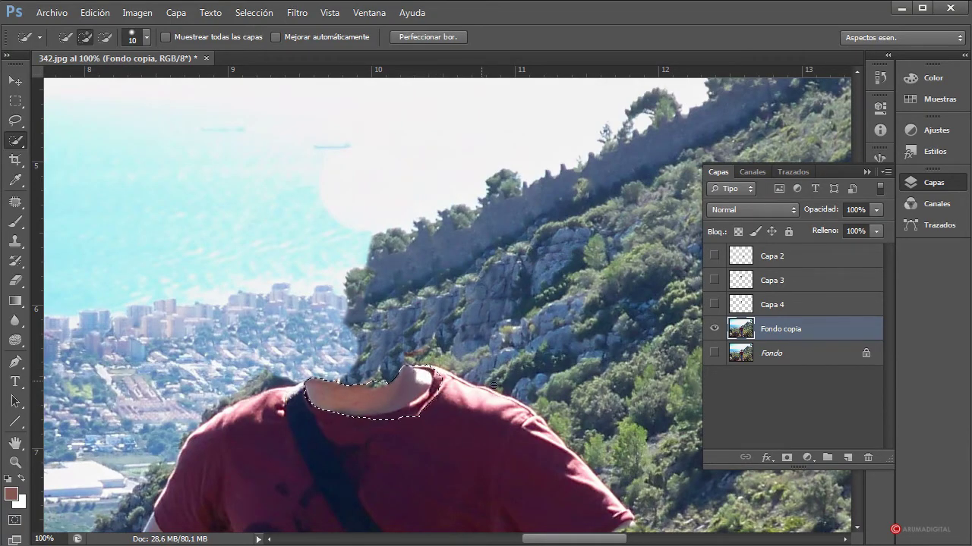
{"action": "key", "text": "ctrl+j"}
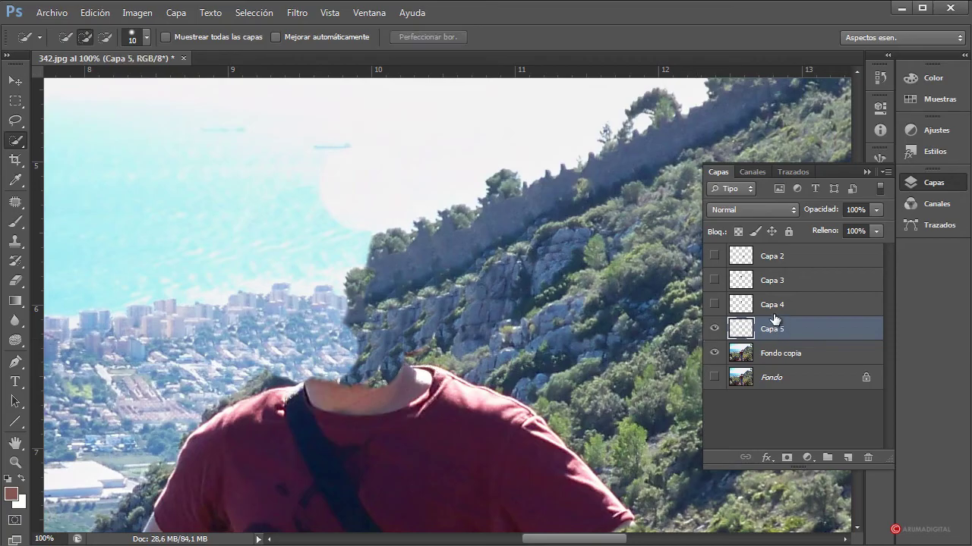
Step: Show Capa 4 again, stack Capa 5 above it, and size the Eraser to 28 px
{"action": "left_click", "coordinate": [715, 305]}
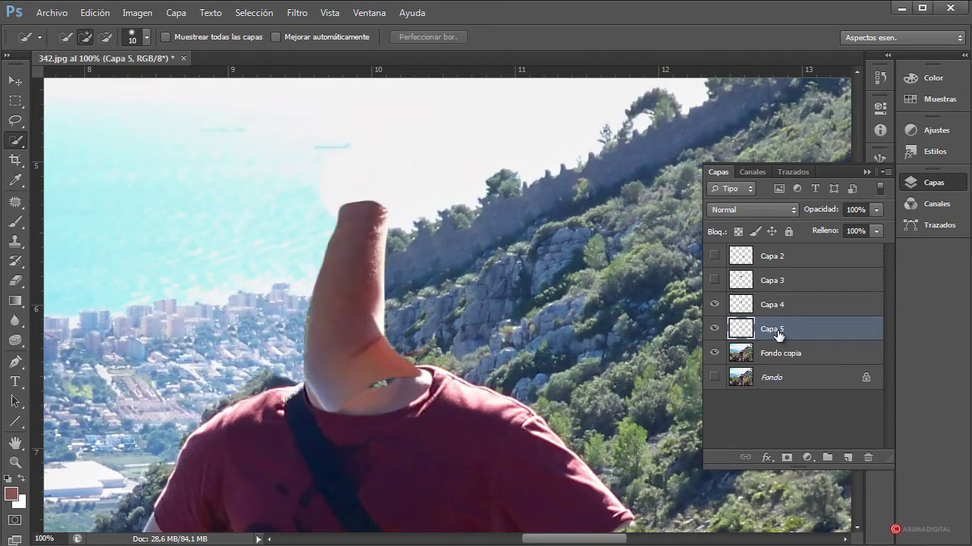
{"action": "left_click_drag", "start_coordinate": [777, 335], "coordinate": [789, 304]}
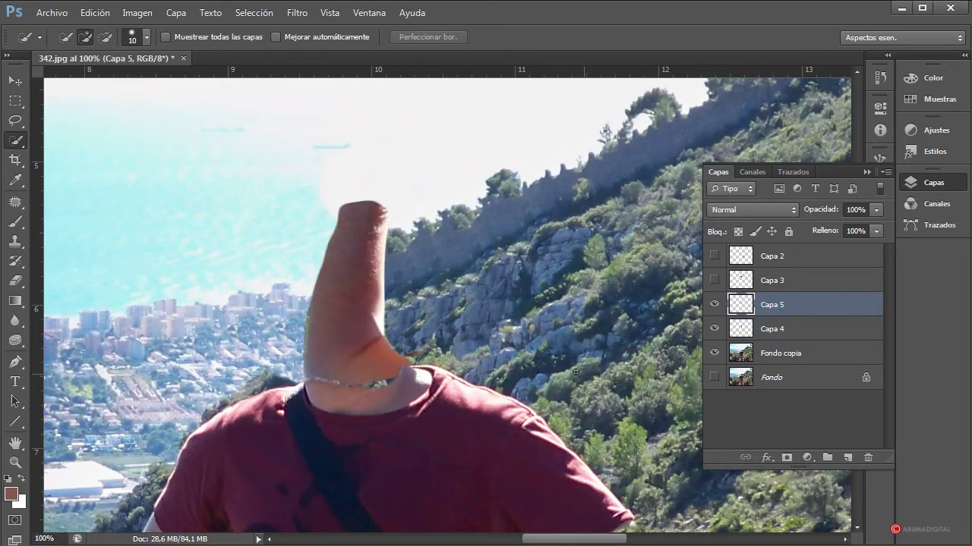
{"action": "left_click", "coordinate": [15, 280]}
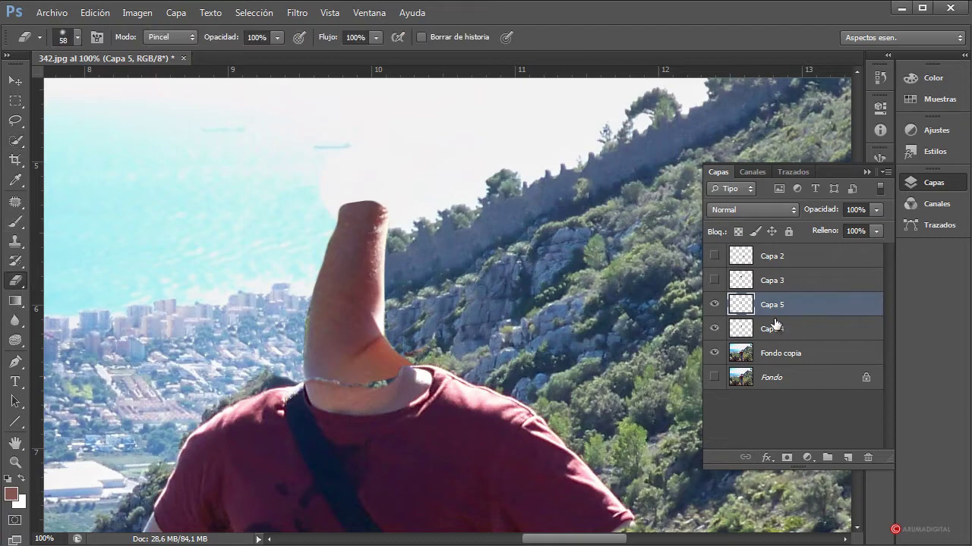
{"action": "right_click", "coordinate": [360, 384], "text": "alt"}
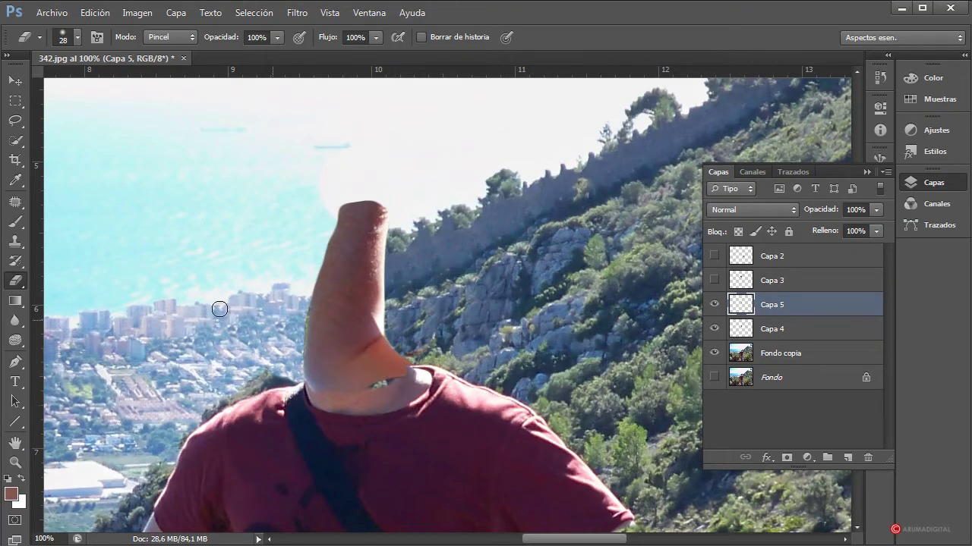
{"action": "left_click", "coordinate": [15, 241]}
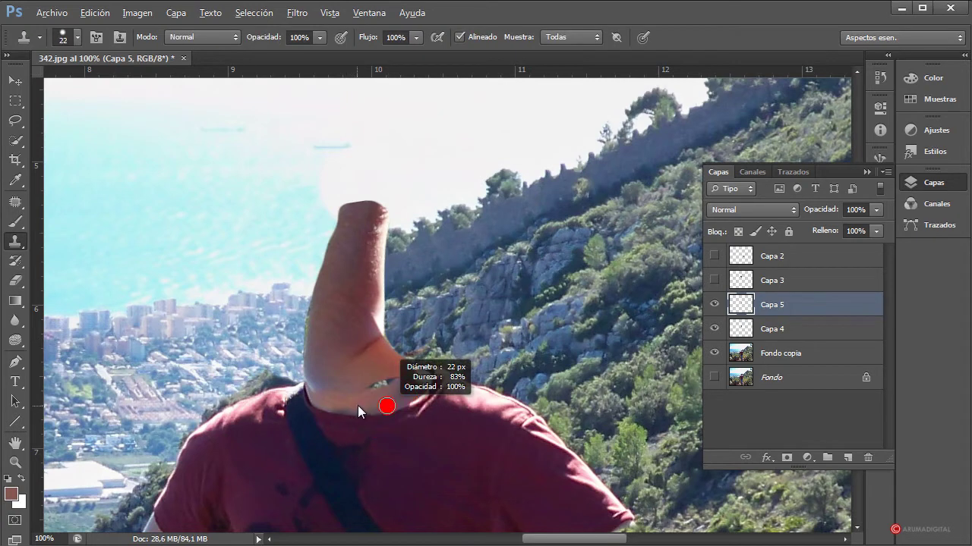
Step: Clone neck skin over the shirt beside the neck and the neck crease with a 34 px brush
{"action": "left_click_drag", "start_coordinate": [463, 373], "coordinate": [413, 384]}
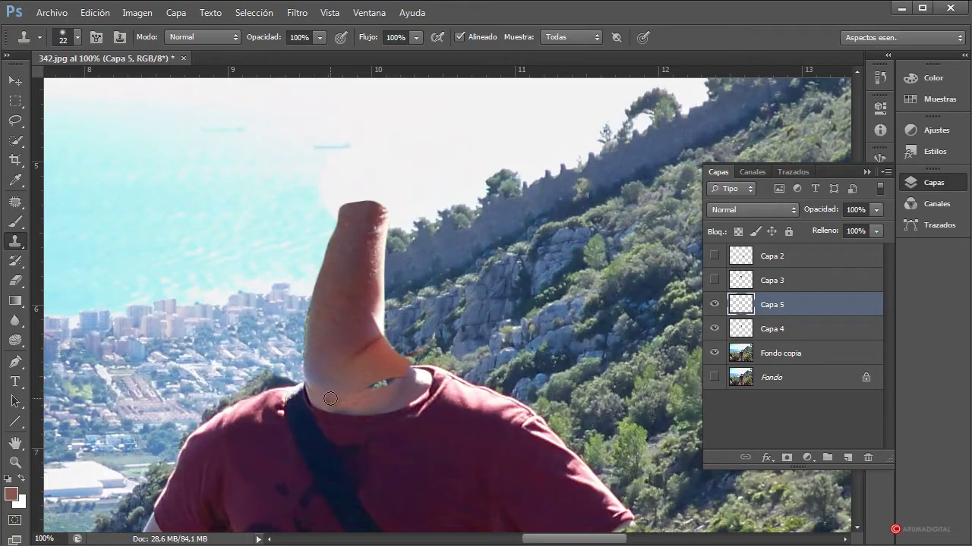
{"action": "right_click", "coordinate": [330, 398], "text": "alt"}
{"action": "right_click", "coordinate": [336, 401], "text": "alt"}
{"action": "left_click", "coordinate": [381, 387]}
{"action": "mouse_move", "coordinate": [385, 385]}
{"action": "left_mouse_down"}
{"action": "mouse_move", "coordinate": [370, 396]}
{"action": "mouse_move", "coordinate": [391, 381]}
{"action": "mouse_move", "coordinate": [393, 396]}
{"action": "left_mouse_up"}
{"action": "left_click", "coordinate": [383, 388], "text": "alt"}
{"action": "mouse_move", "coordinate": [375, 375]}
{"action": "left_mouse_down"}
{"action": "mouse_move", "coordinate": [409, 399]}
{"action": "mouse_move", "coordinate": [353, 385]}
{"action": "mouse_move", "coordinate": [326, 389]}
{"action": "mouse_move", "coordinate": [331, 377]}
{"action": "left_mouse_up"}
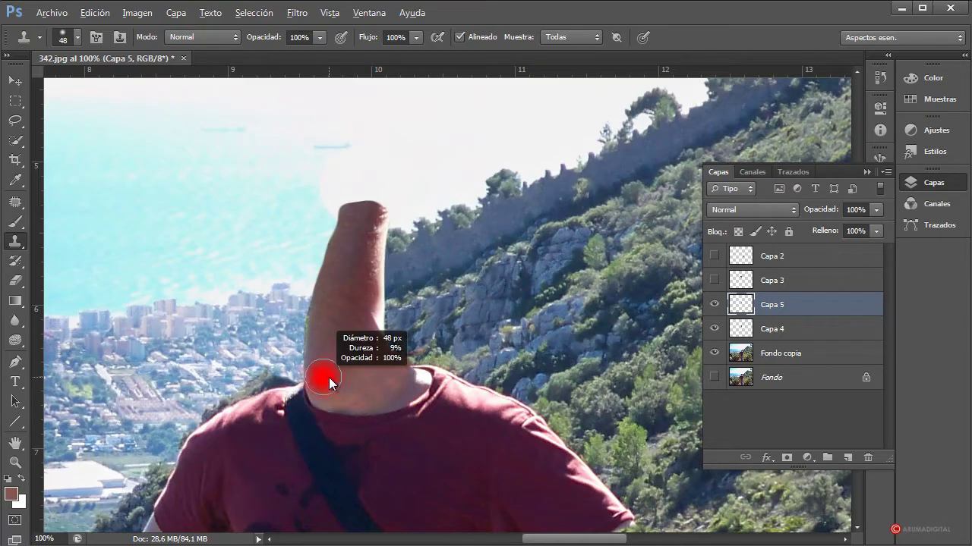
Step: Retouch the neck-shoulder edge, neck base and right-edge notch, undoing the last rock stroke
{"action": "left_click", "coordinate": [331, 377], "text": "alt"}
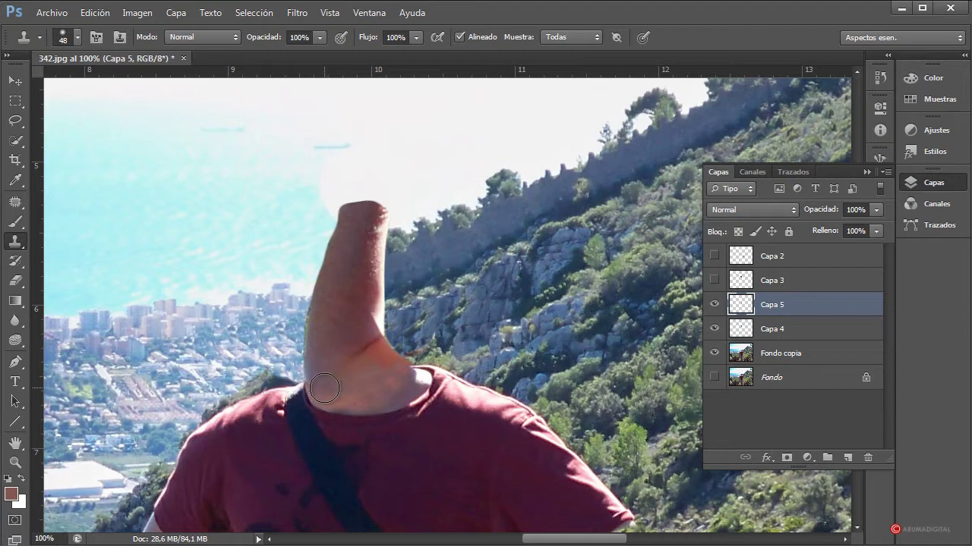
{"action": "left_click_drag", "start_coordinate": [417, 375], "coordinate": [448, 383]}
{"action": "left_click_drag", "start_coordinate": [370, 344], "coordinate": [362, 368]}
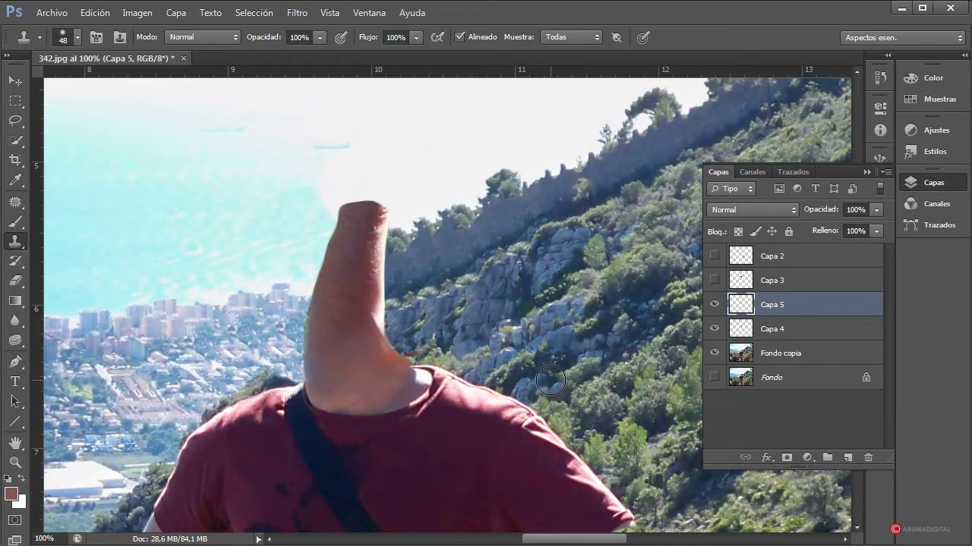
{"action": "scroll", "coordinate": [551, 381], "scroll_direction": "up", "scroll_amount": 1}
{"action": "scroll", "coordinate": [456, 365], "scroll_direction": "down", "scroll_amount": 3}
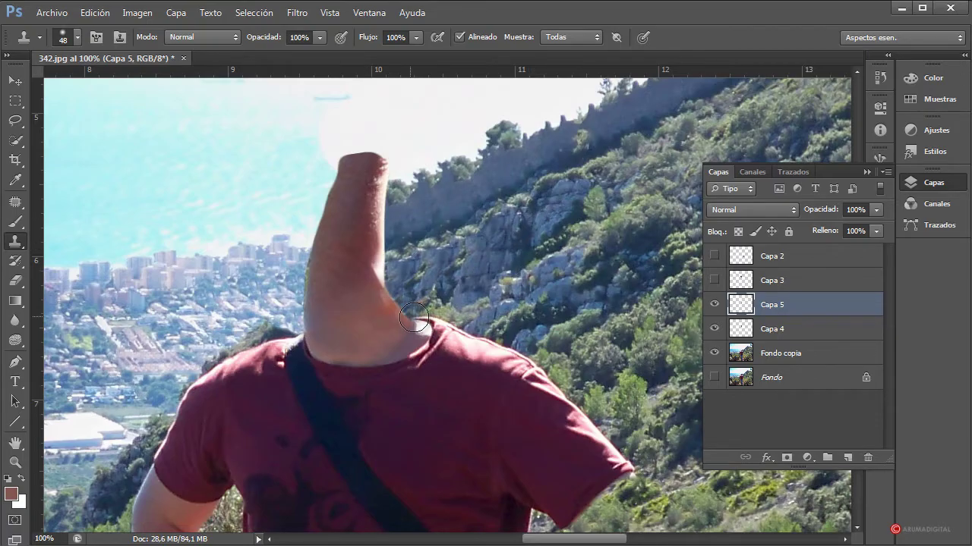
{"action": "left_click_drag", "start_coordinate": [417, 320], "coordinate": [397, 298]}
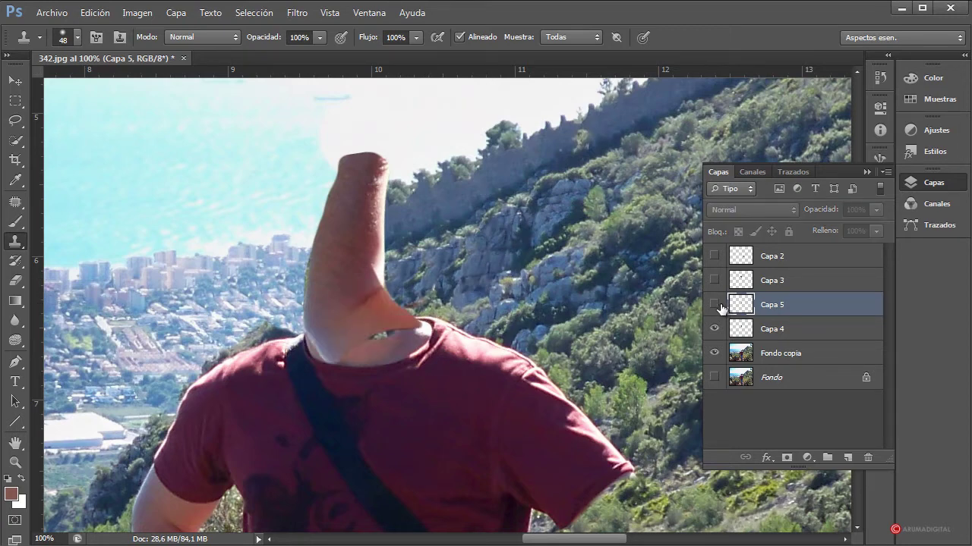
{"action": "left_click_drag", "start_coordinate": [391, 301], "coordinate": [396, 295]}
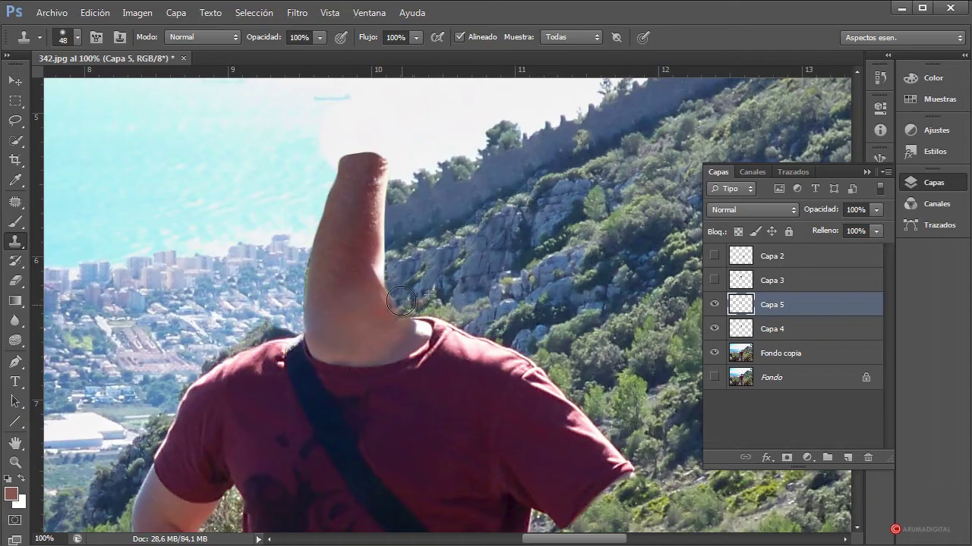
{"action": "key", "text": "ctrl+z"}
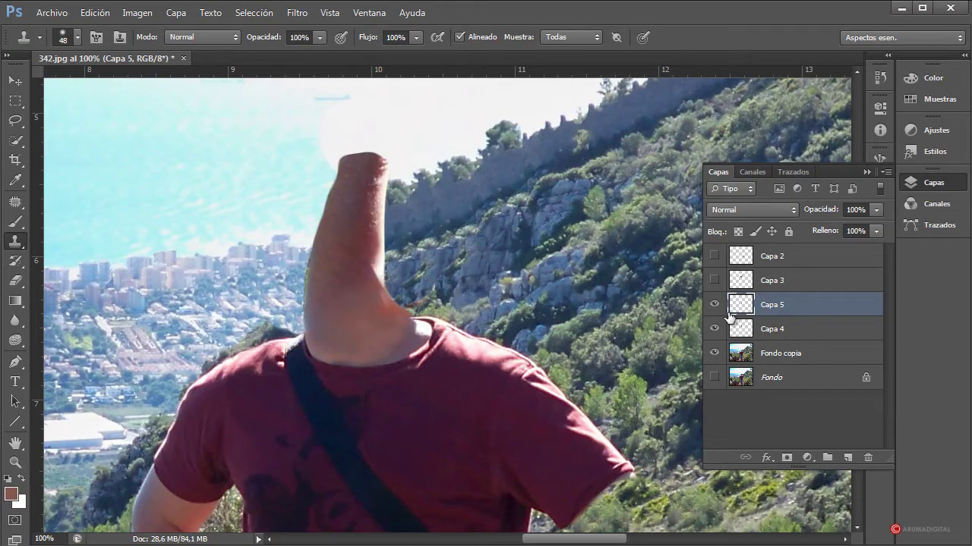
Step: Toggle Capa 5's visibility to compare the retouched neck join, leaving it visible
{"action": "left_click", "coordinate": [713, 304]}
{"action": "left_click", "coordinate": [713, 305]}
{"action": "left_click", "coordinate": [714, 305]}
{"action": "left_click", "coordinate": [714, 305]}
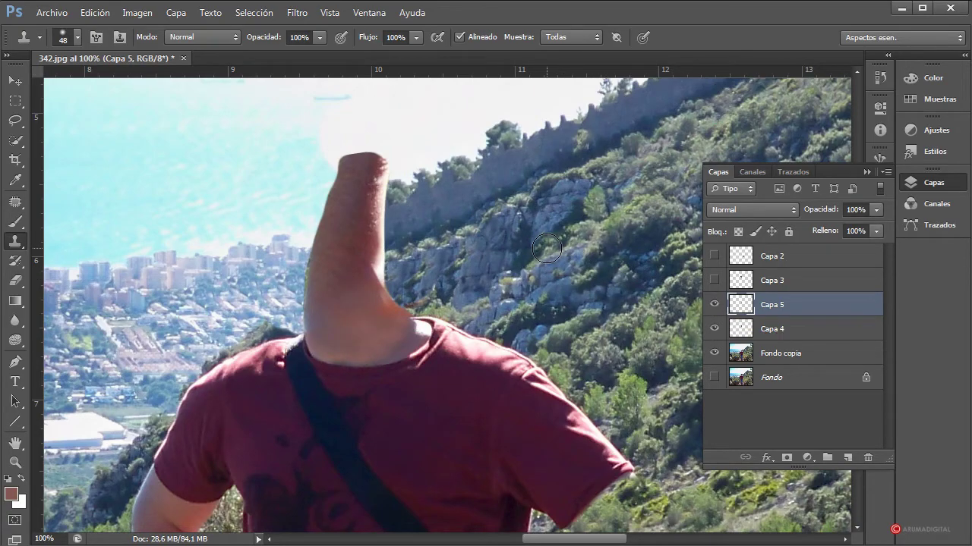
{"action": "scroll", "coordinate": [436, 212], "scroll_direction": "up", "scroll_amount": 3}
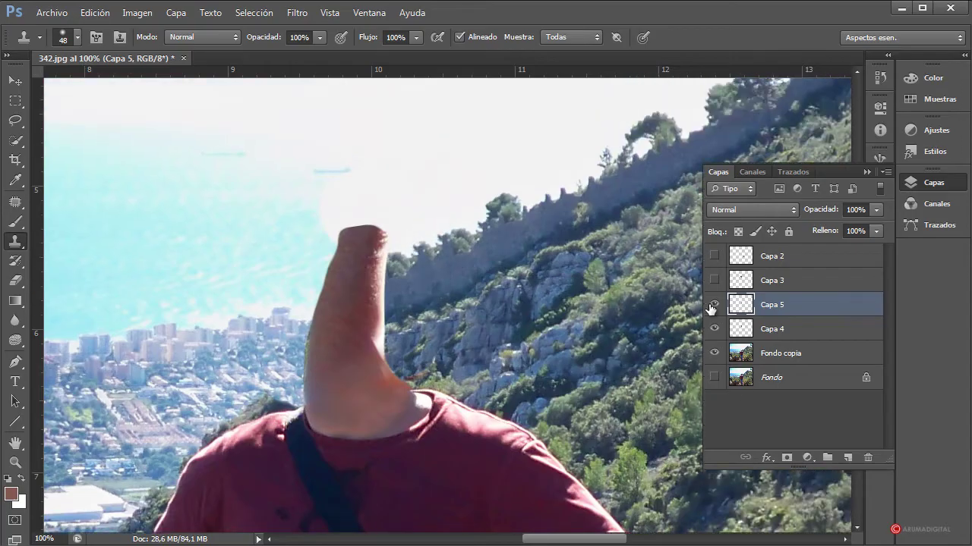
Step: Show Capa 3, select the Capa 4 neck layer, and open Filtro > Licuar on it
{"action": "left_click", "coordinate": [714, 280]}
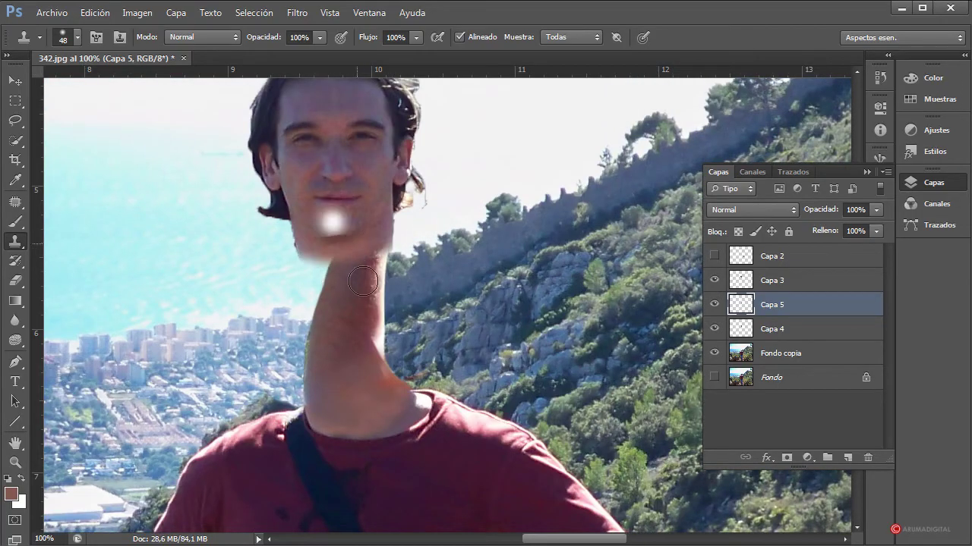
{"action": "left_click", "coordinate": [769, 330]}
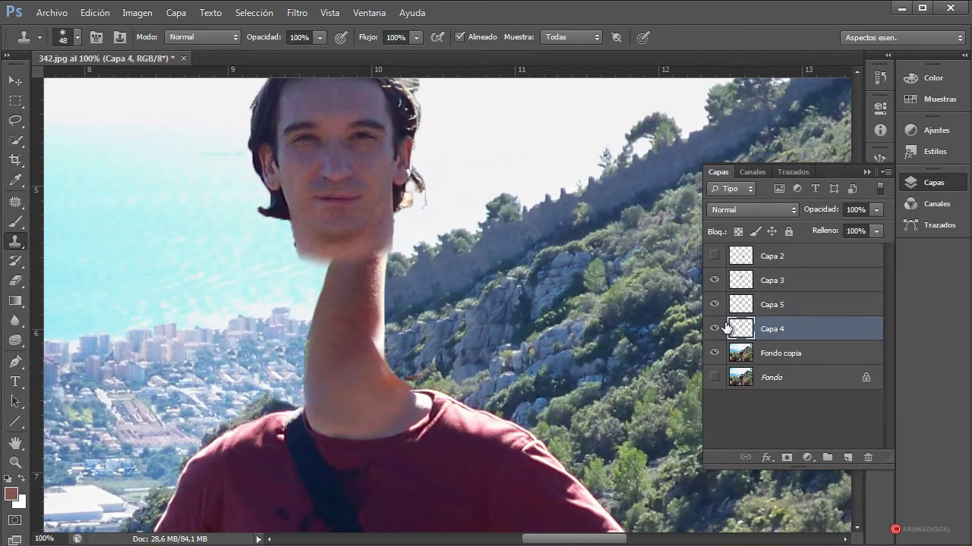
{"action": "left_click", "coordinate": [714, 329]}
{"action": "left_click", "coordinate": [714, 329]}
{"action": "left_click", "coordinate": [297, 13]}
{"action": "left_click", "coordinate": [317, 179]}
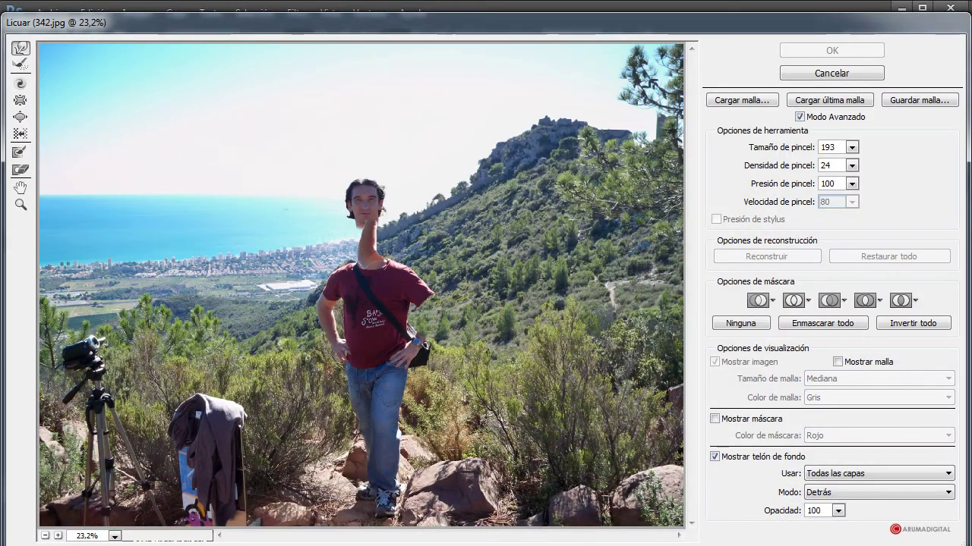
Step: Zoom the Liquify preview to 100% and briefly toggle the backdrop display off and on
{"action": "left_click", "coordinate": [114, 536]}
{"action": "left_click", "coordinate": [99, 320]}
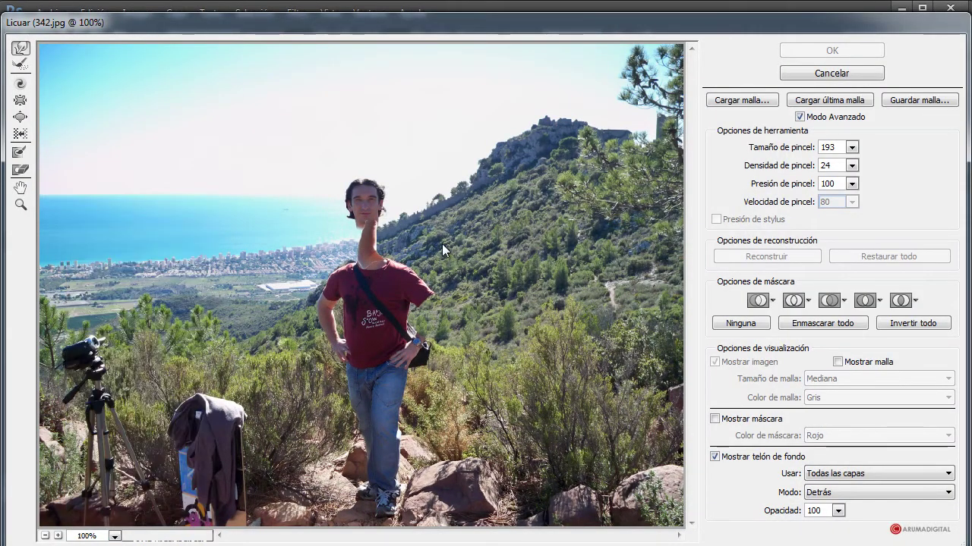
{"action": "scroll", "coordinate": [442, 238], "scroll_direction": "up", "scroll_amount": 4}
{"action": "scroll", "coordinate": [448, 213], "scroll_direction": "up", "scroll_amount": 1}
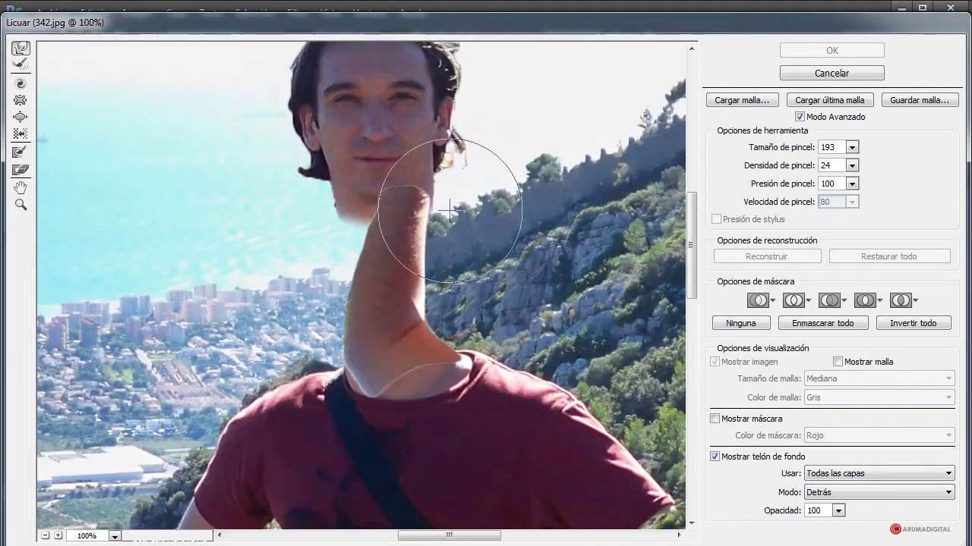
{"action": "scroll", "coordinate": [449, 211], "scroll_direction": "up", "scroll_amount": 1}
{"action": "left_click", "coordinate": [769, 457]}
{"action": "left_click", "coordinate": [769, 457]}
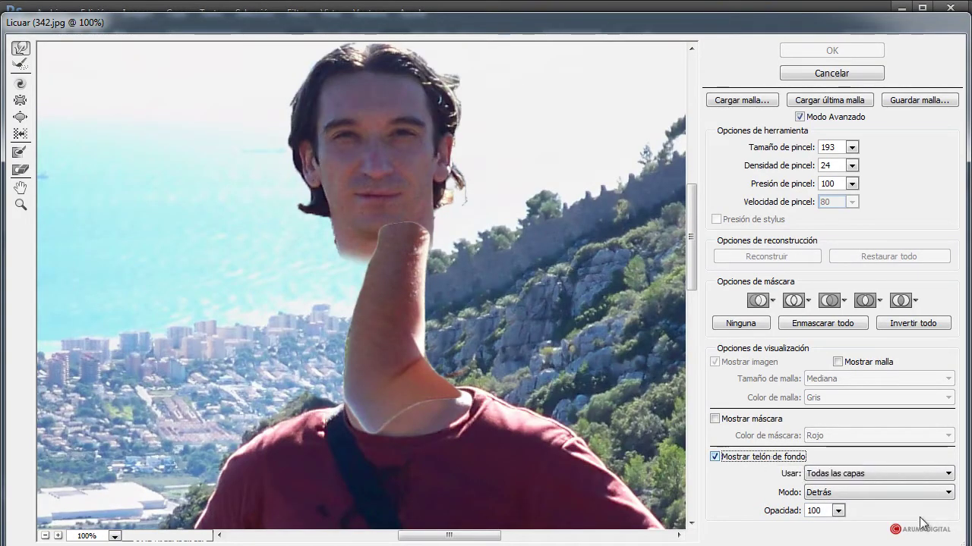
Step: Set the backdrop to Capa 3 in Delante mode, then warp the neck top up under the chin
{"action": "left_click", "coordinate": [864, 476]}
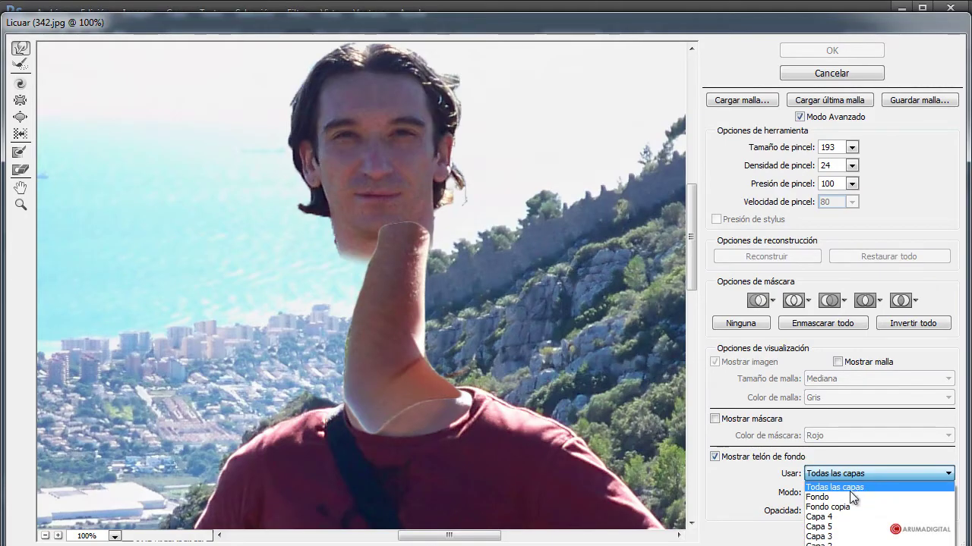
{"action": "left_click", "coordinate": [838, 518]}
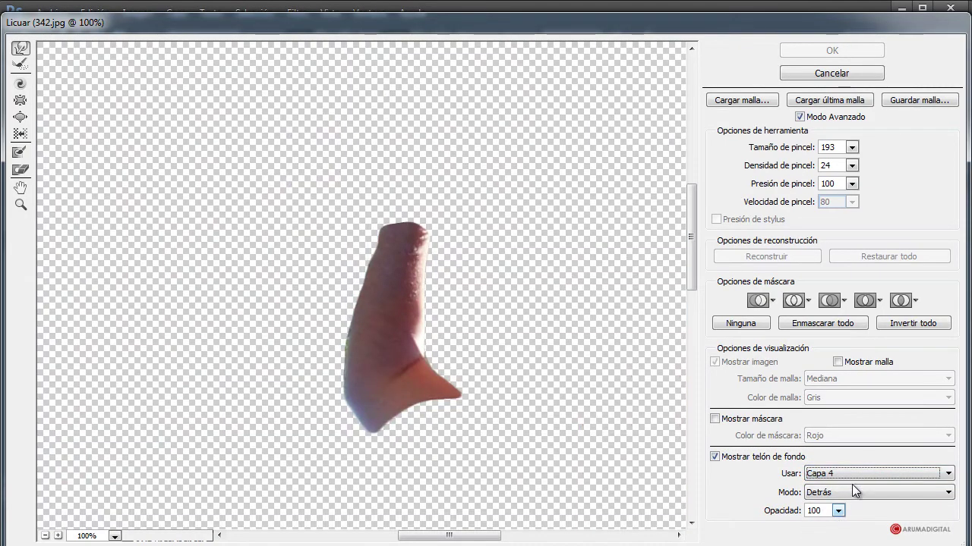
{"action": "left_click", "coordinate": [863, 474]}
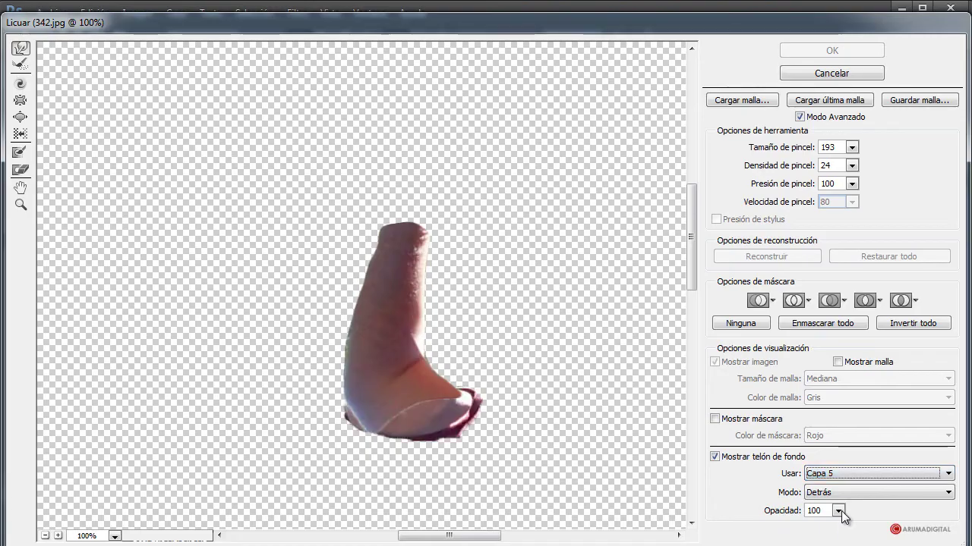
{"action": "left_click", "coordinate": [854, 474]}
{"action": "left_click", "coordinate": [844, 539]}
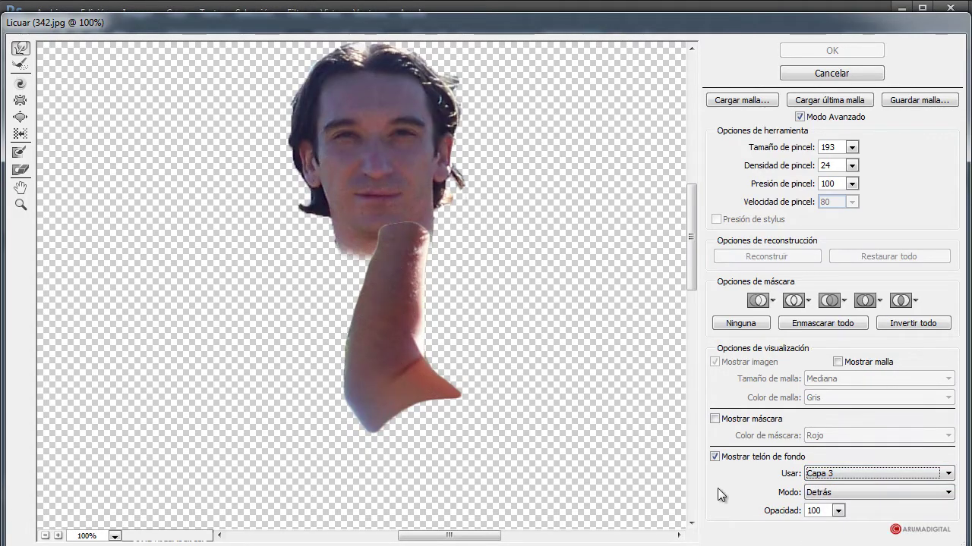
{"action": "left_click", "coordinate": [848, 494]}
{"action": "left_click", "coordinate": [823, 504]}
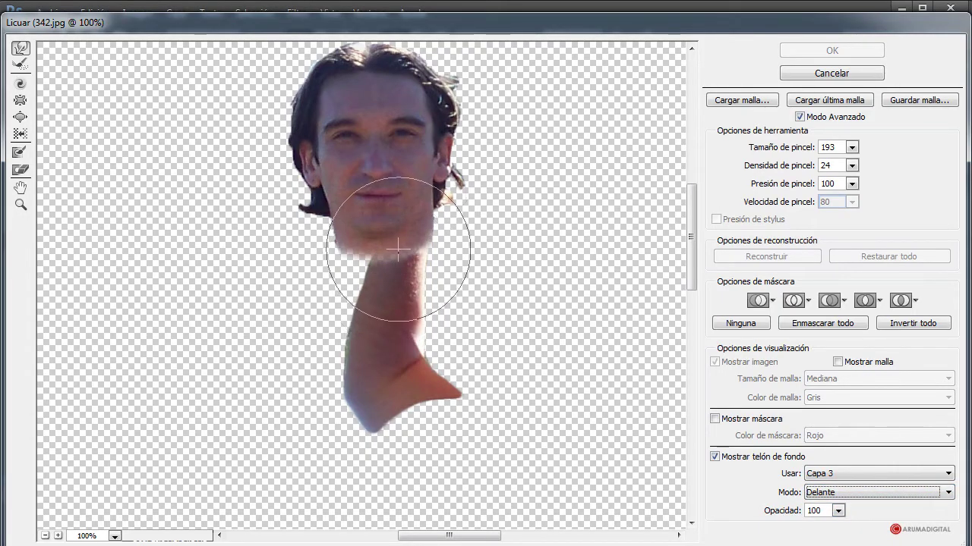
{"action": "left_click", "coordinate": [342, 236]}
{"action": "left_click_drag", "start_coordinate": [342, 236], "coordinate": [348, 275]}
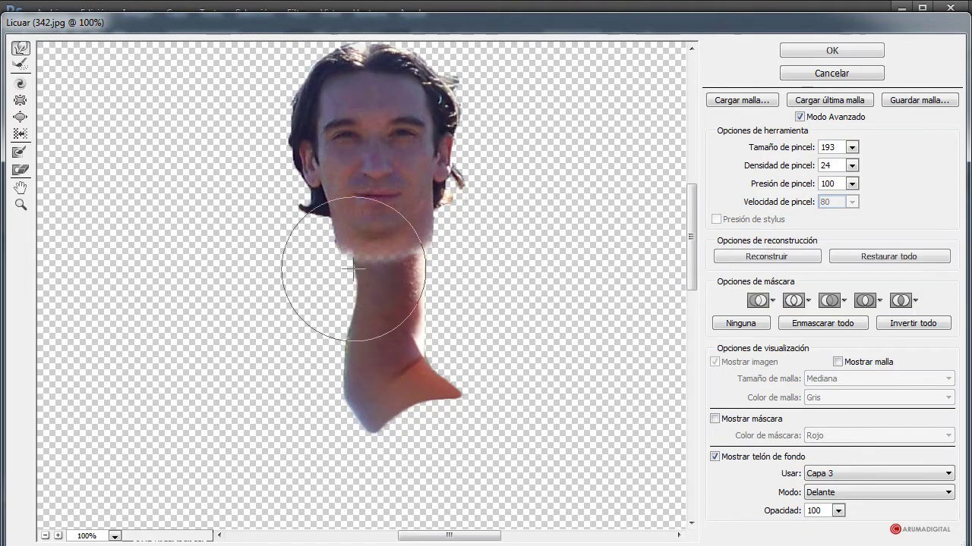
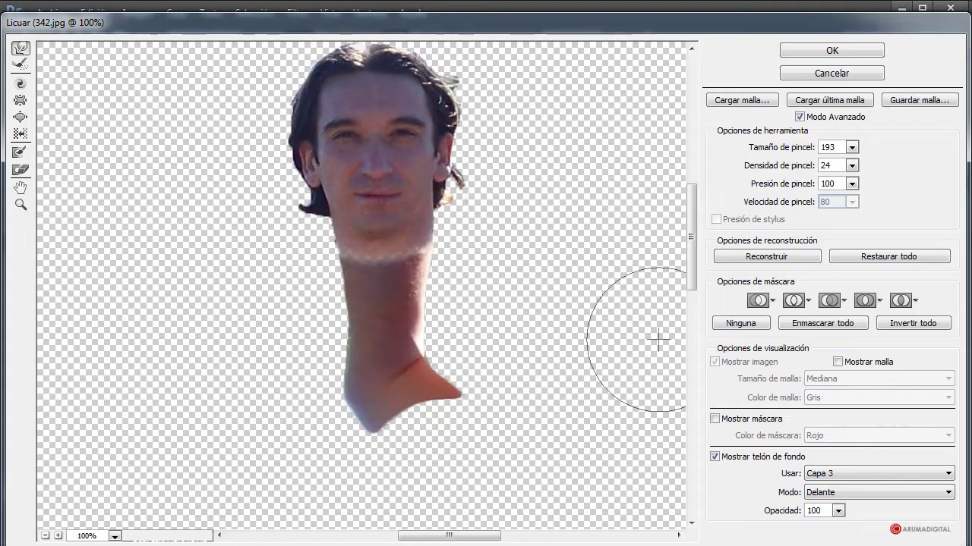
Step: Apply the Liquify long-neck warp and toggle Capa 5 off and on to check it
{"action": "left_click", "coordinate": [829, 51]}
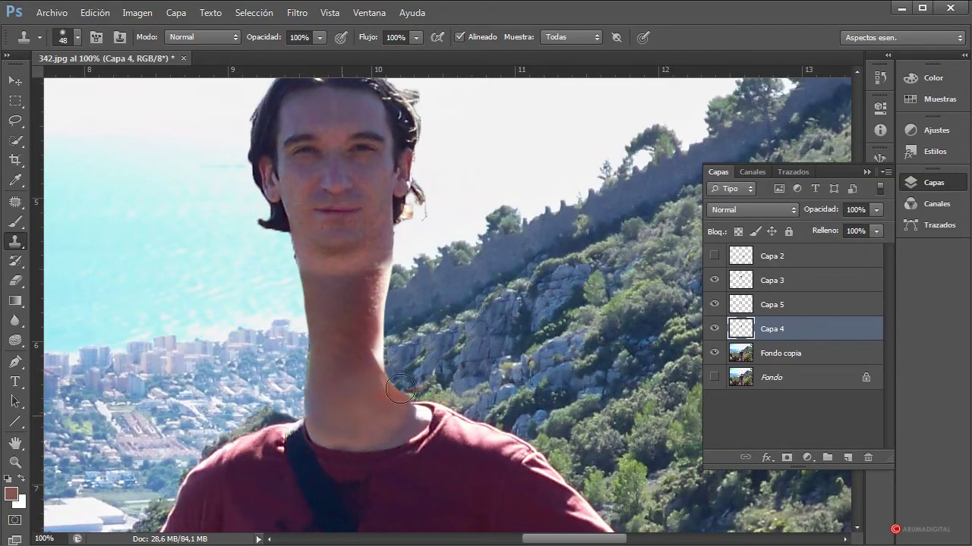
{"action": "right_click", "coordinate": [354, 320], "text": "alt"}
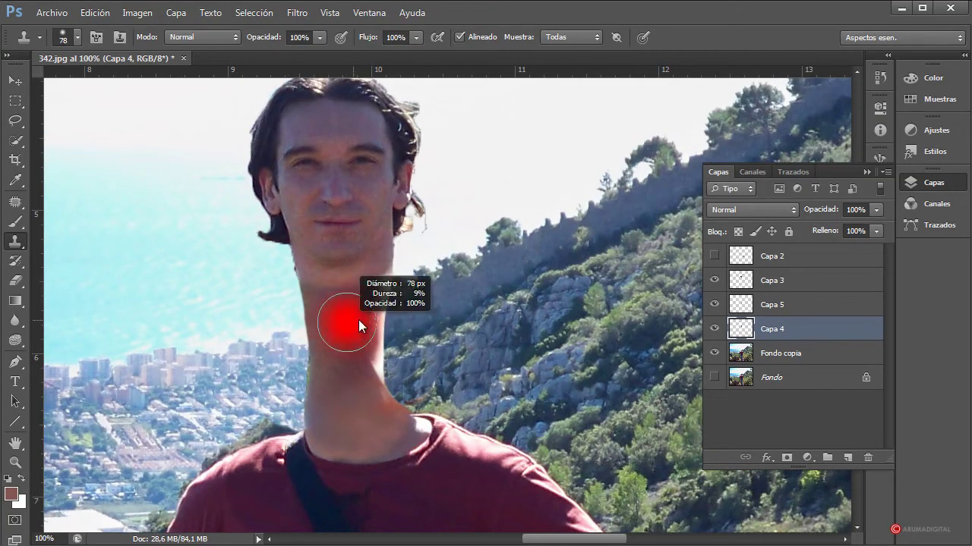
{"action": "left_click", "coordinate": [714, 304]}
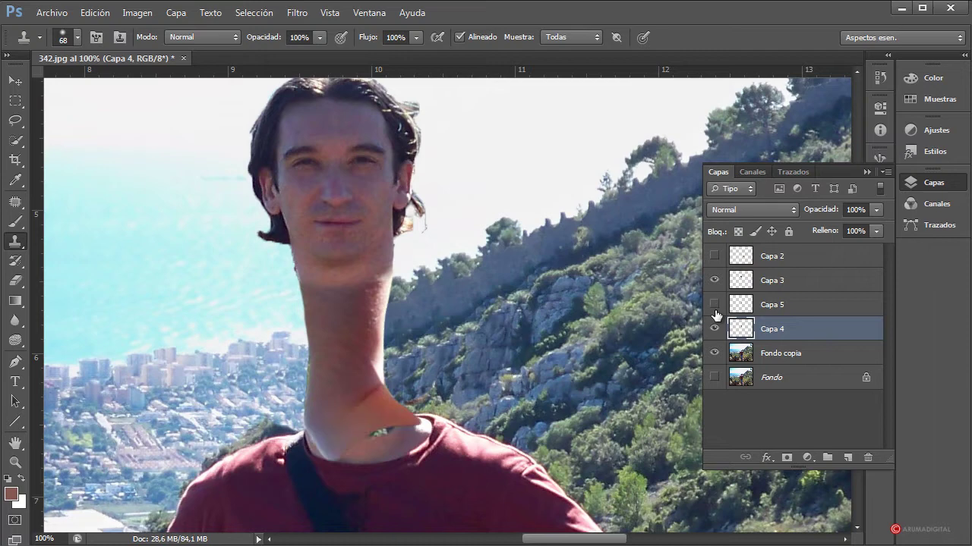
{"action": "left_click", "coordinate": [713, 305]}
Step: Compare with Capa 4 hidden, then add new empty layer Capa 6 above Capa 5
{"action": "left_click", "coordinate": [714, 328]}
{"action": "left_click", "coordinate": [713, 328]}
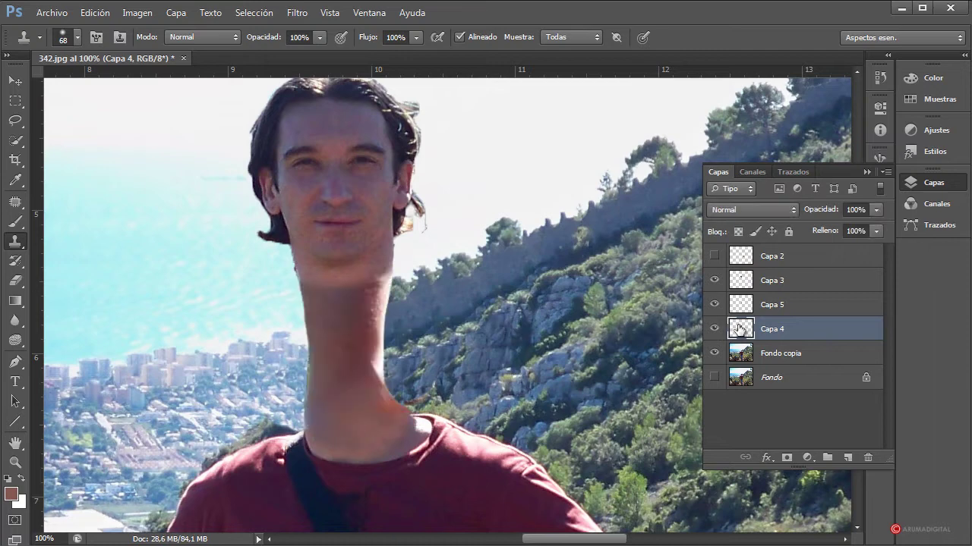
{"action": "left_click", "coordinate": [756, 300]}
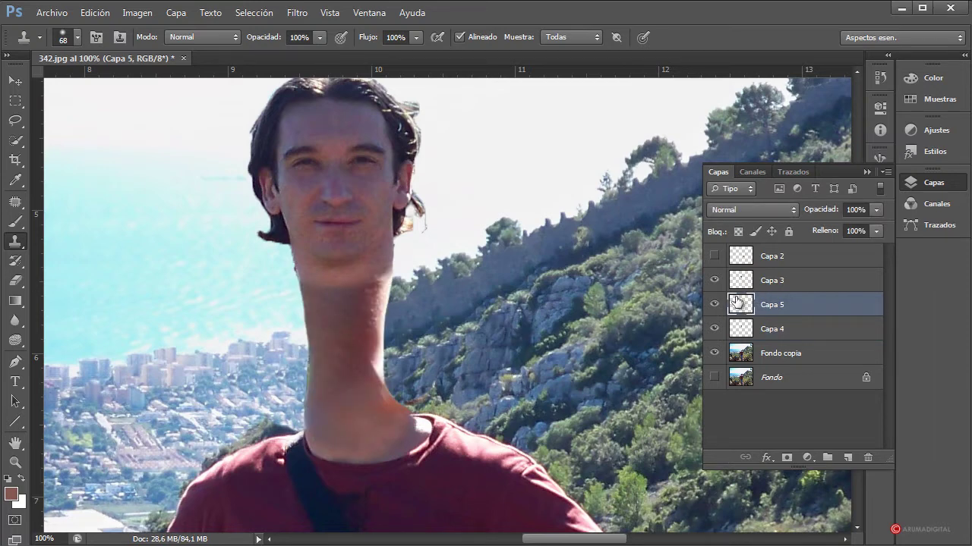
{"action": "left_click", "coordinate": [846, 458]}
Step: Move Capa 6 to the top and set the Clone Stamp to sample All Layers at 53% opacity
{"action": "left_click_drag", "start_coordinate": [774, 310], "coordinate": [785, 253]}
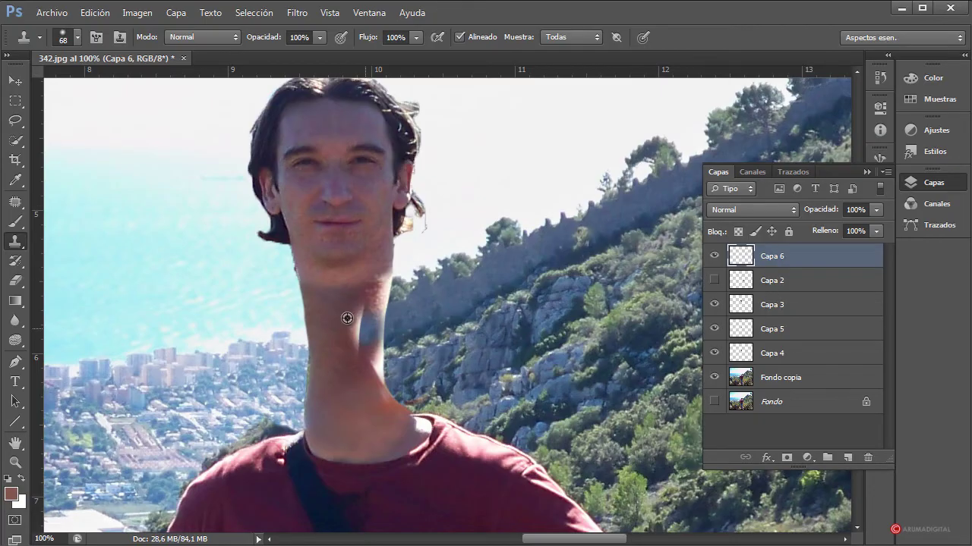
{"action": "left_click", "coordinate": [557, 42]}
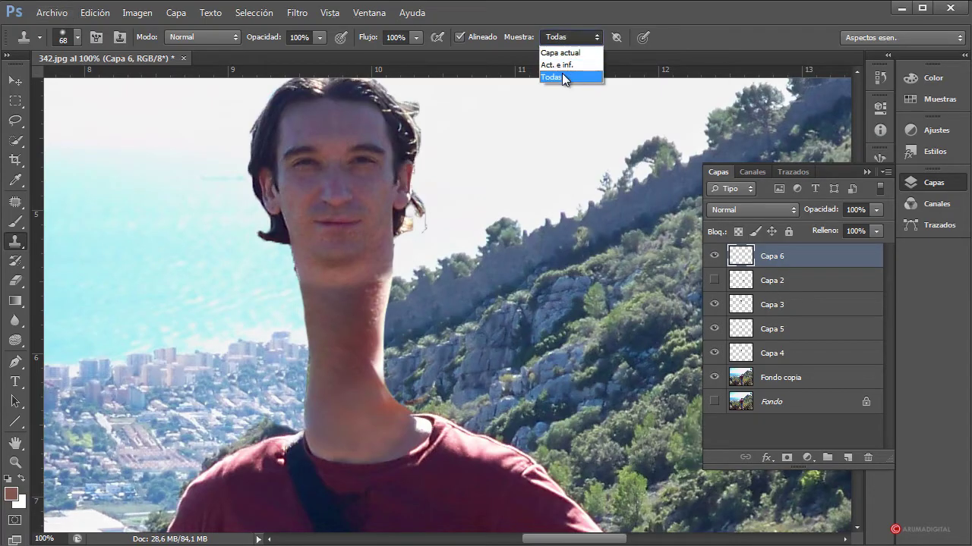
{"action": "left_click", "coordinate": [562, 79]}
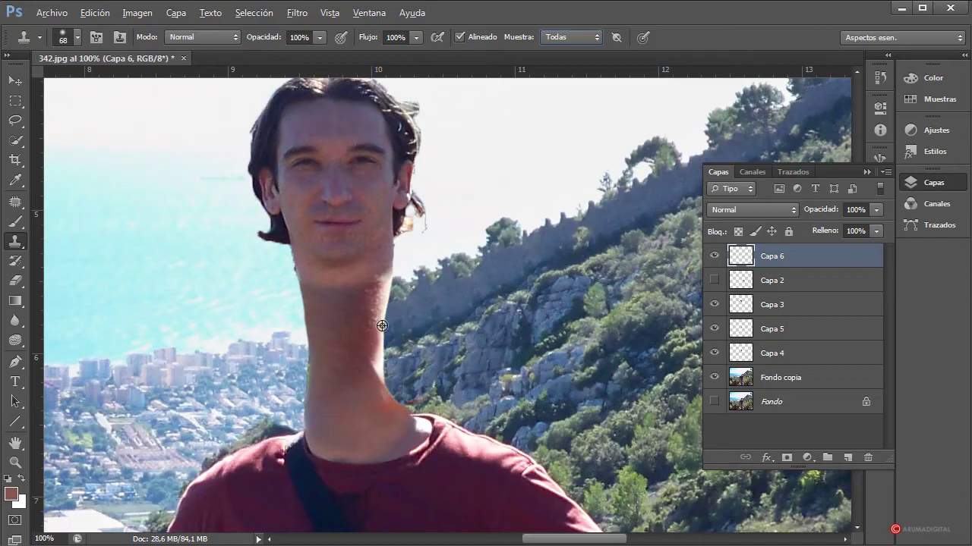
{"action": "left_click", "coordinate": [340, 313], "text": "alt"}
{"action": "left_click", "coordinate": [341, 289]}
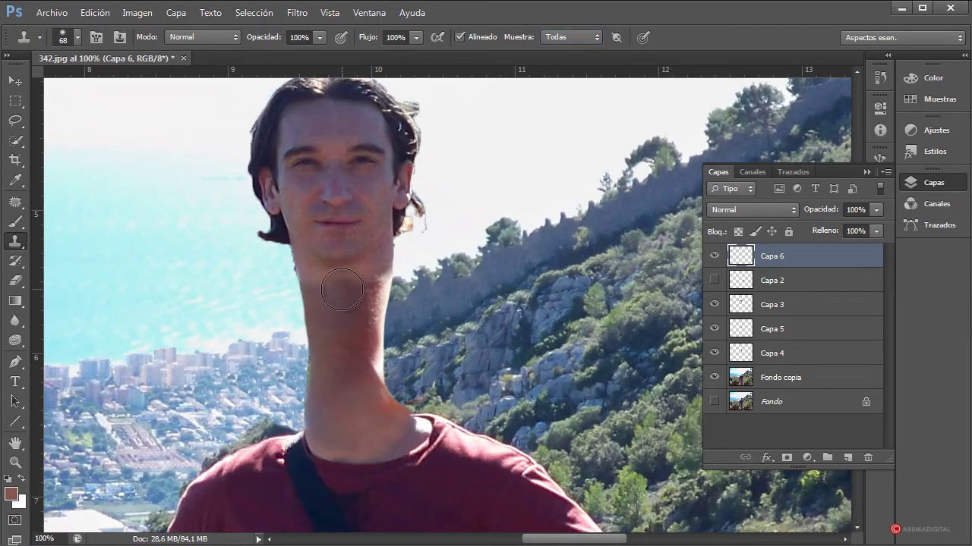
{"action": "left_click", "coordinate": [321, 34]}
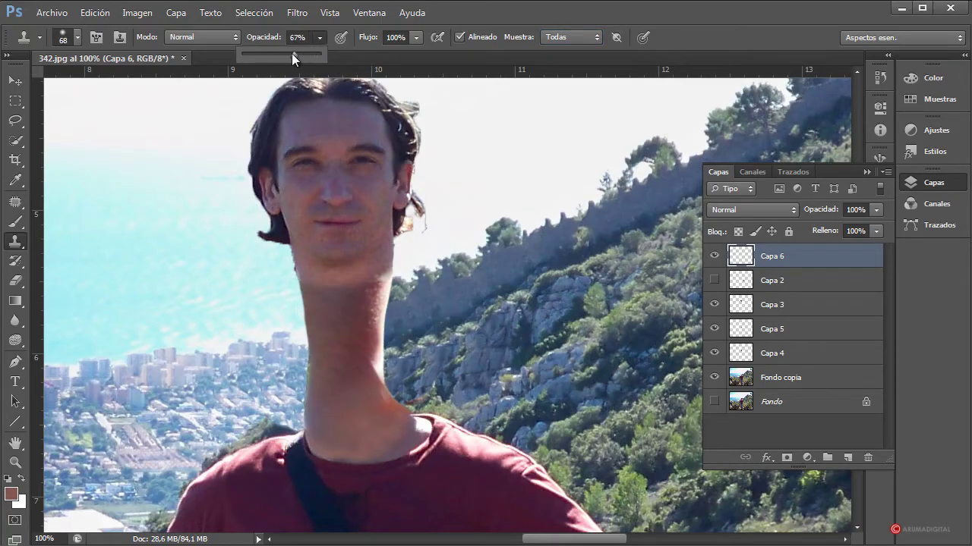
{"action": "left_click_drag", "start_coordinate": [285, 54], "coordinate": [283, 53]}
{"action": "left_click", "coordinate": [343, 296]}
Step: Clone skin down the neck, resizing the brush between about 36 and 64 px
{"action": "left_click_drag", "start_coordinate": [341, 293], "coordinate": [345, 326]}
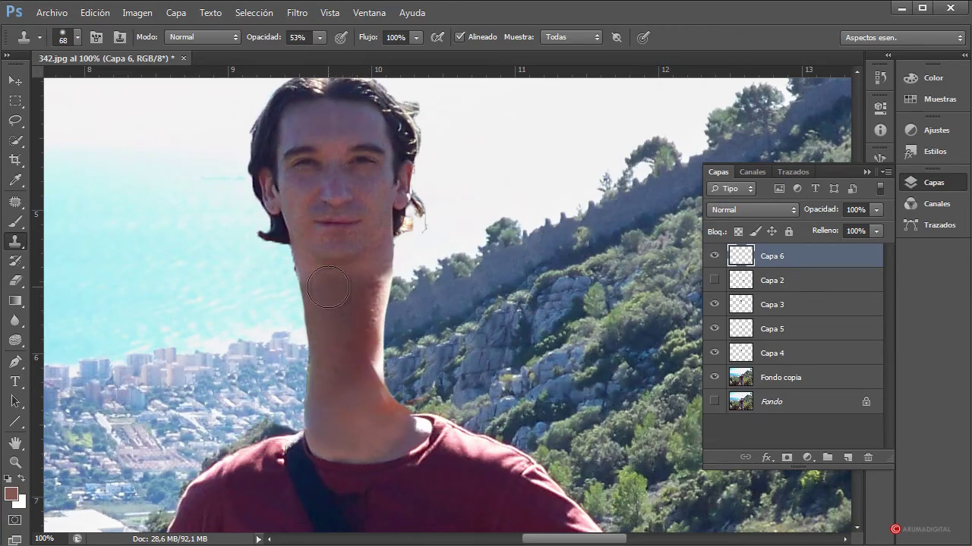
{"action": "left_click_drag", "start_coordinate": [352, 332], "coordinate": [345, 334]}
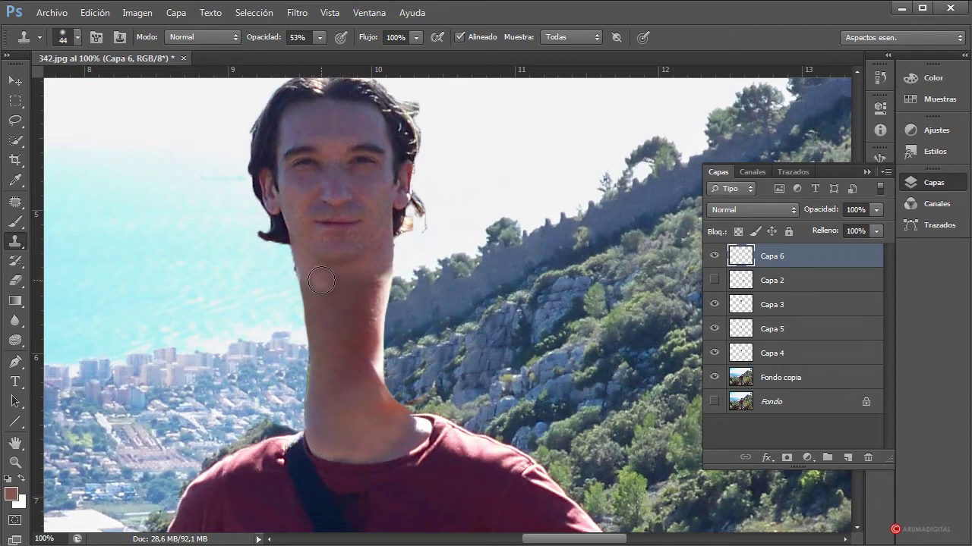
{"action": "key", "text": "bracketright"}
{"action": "key", "text": "bracketright"}
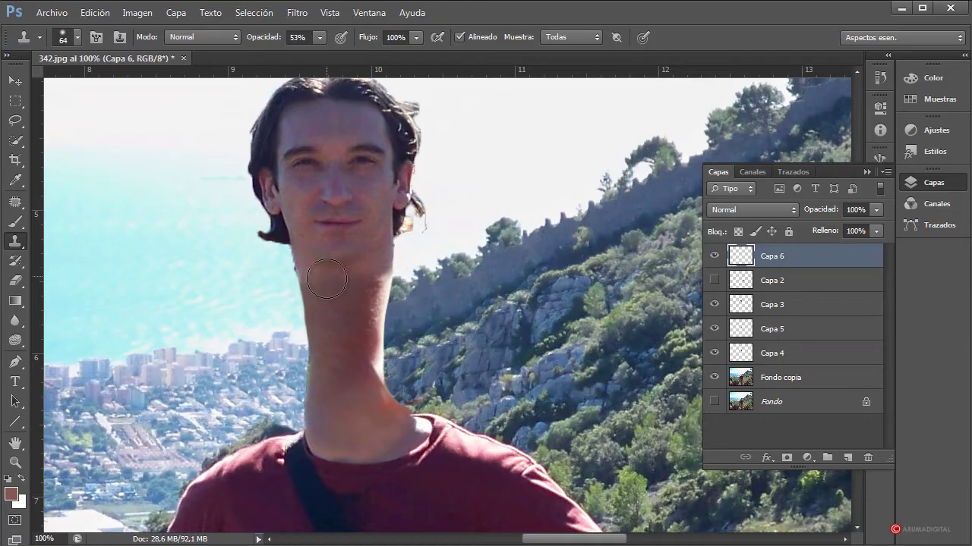
{"action": "left_click", "coordinate": [460, 384]}
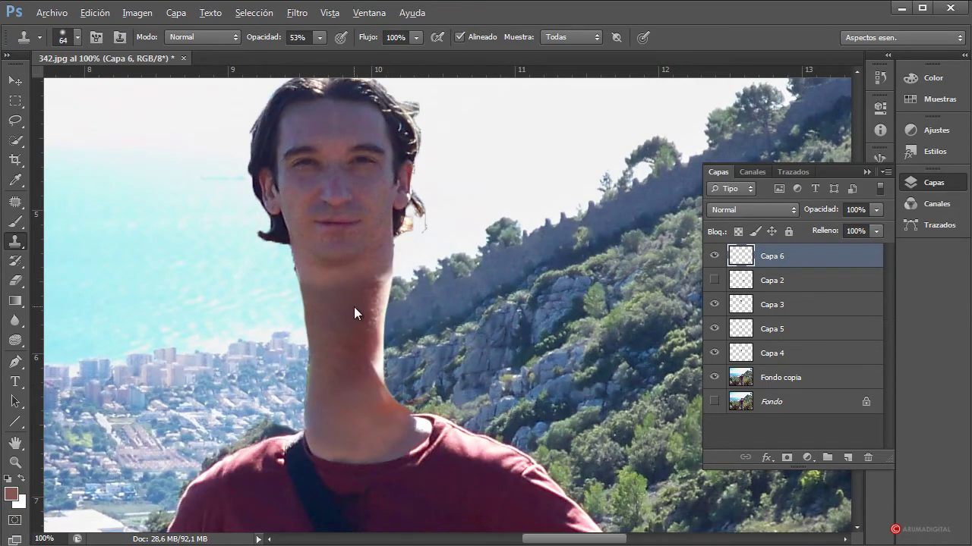
{"action": "left_click_drag", "start_coordinate": [354, 313], "coordinate": [334, 285]}
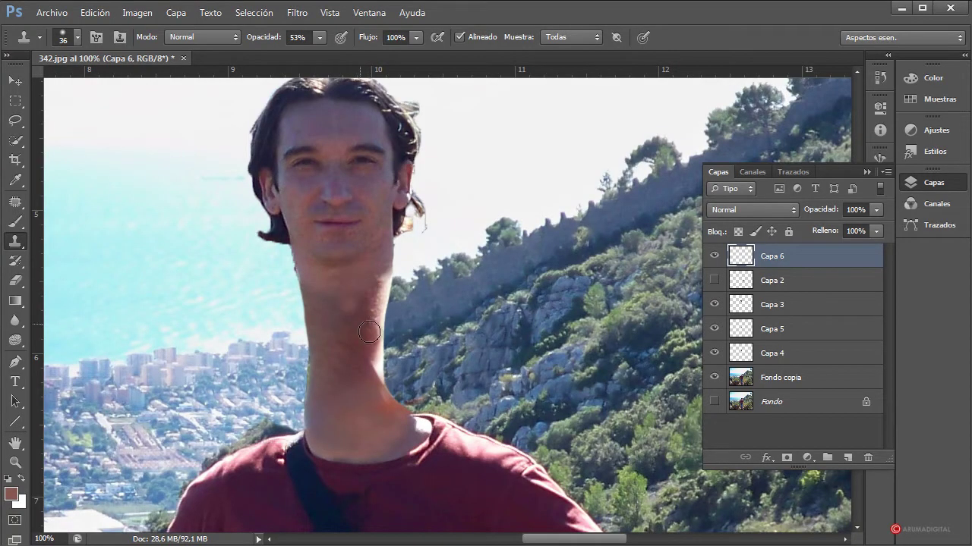
Step: Clone rock texture over the neck's right edge with a 74 px brush
{"action": "left_click_drag", "start_coordinate": [369, 331], "coordinate": [371, 269]}
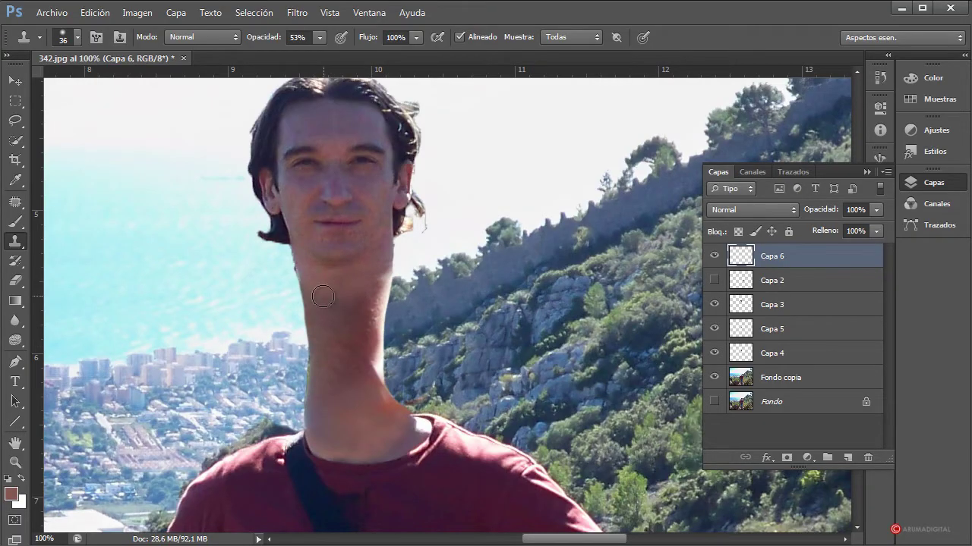
{"action": "right_click", "coordinate": [350, 341], "text": "alt"}
{"action": "left_click_drag", "start_coordinate": [396, 401], "coordinate": [402, 364]}
{"action": "scroll", "coordinate": [449, 352], "scroll_direction": "up", "scroll_amount": 2}
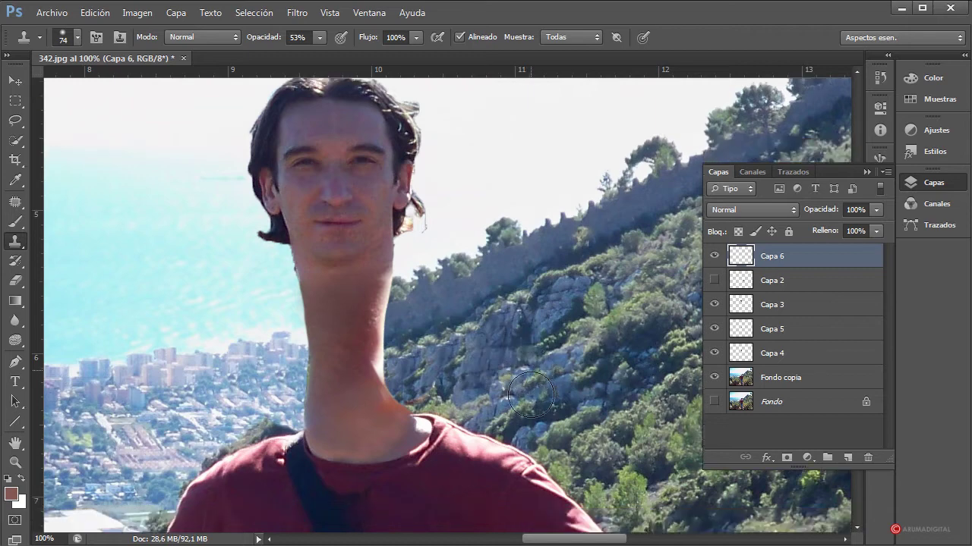
{"action": "scroll", "coordinate": [455, 357], "scroll_direction": "down", "scroll_amount": 2}
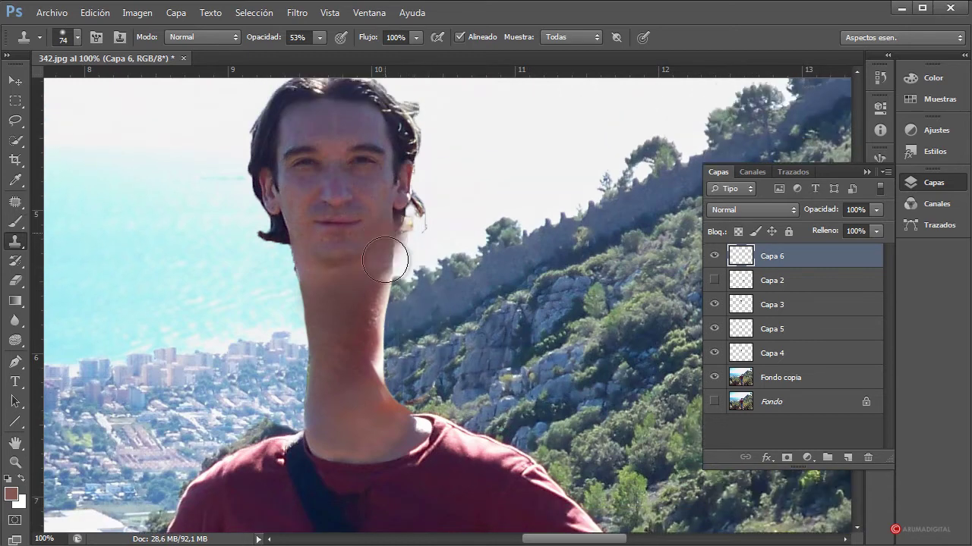
{"action": "scroll", "coordinate": [489, 367], "scroll_direction": "down", "scroll_amount": 2}
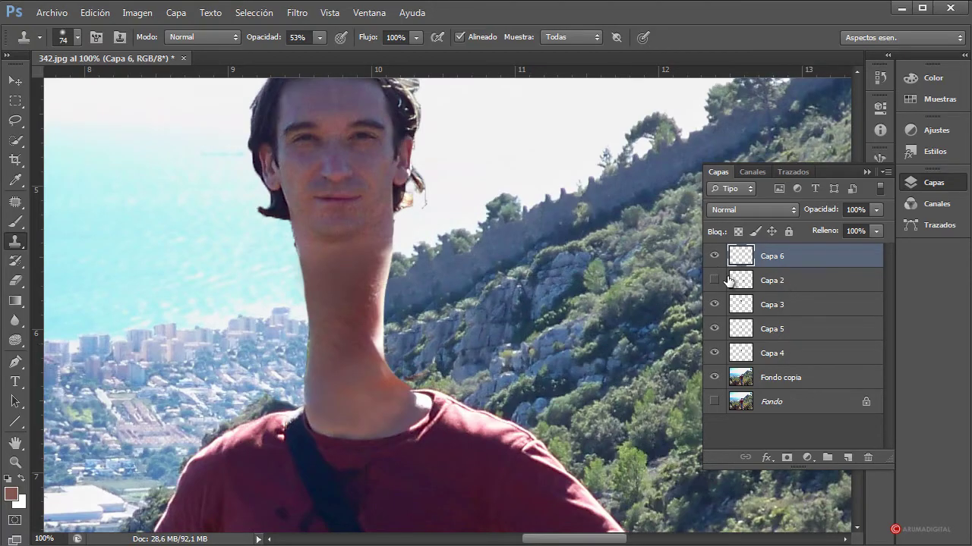
Step: Toggle Capa 3, Capa 6, Capa 5 and Capa 4 visibility to compare each neck edit
{"action": "left_click", "coordinate": [717, 305]}
{"action": "left_click", "coordinate": [717, 306]}
{"action": "left_click", "coordinate": [714, 304]}
{"action": "left_click", "coordinate": [714, 304]}
{"action": "left_click", "coordinate": [714, 256]}
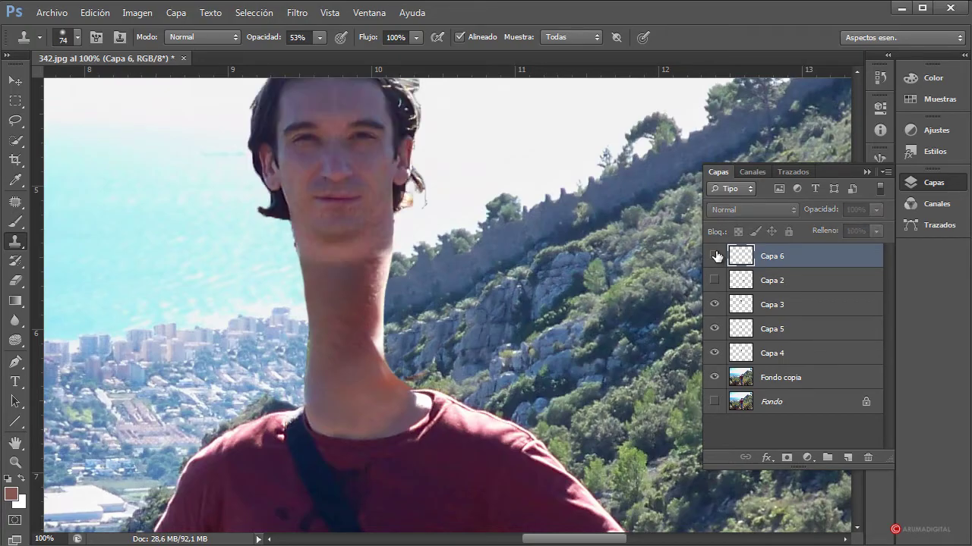
{"action": "left_click", "coordinate": [715, 257]}
{"action": "left_click", "coordinate": [715, 329]}
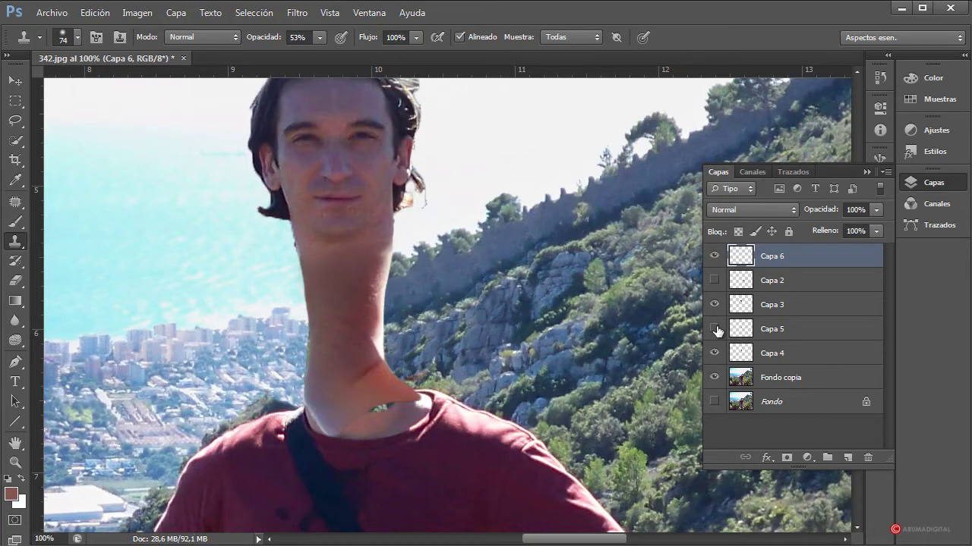
{"action": "left_click", "coordinate": [715, 329]}
{"action": "left_click", "coordinate": [714, 353]}
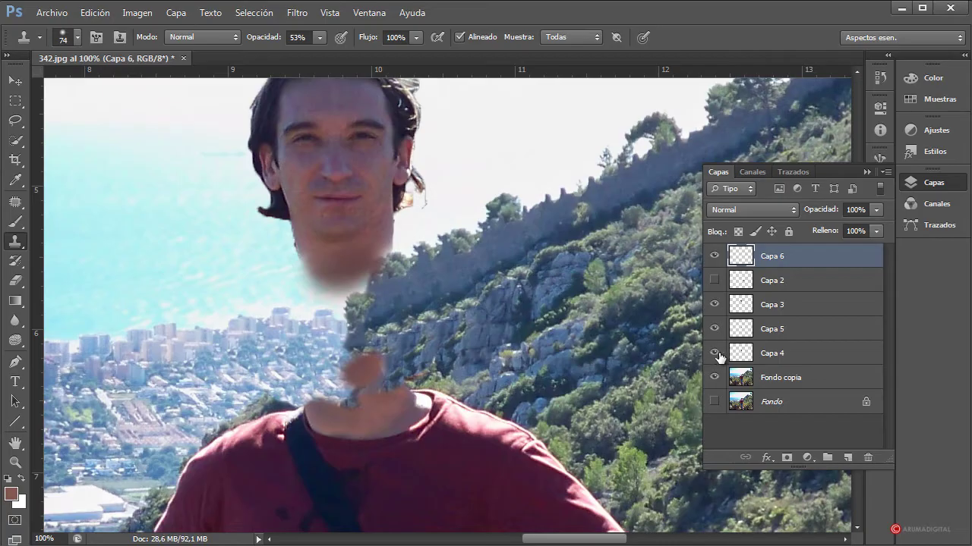
{"action": "left_click", "coordinate": [715, 354]}
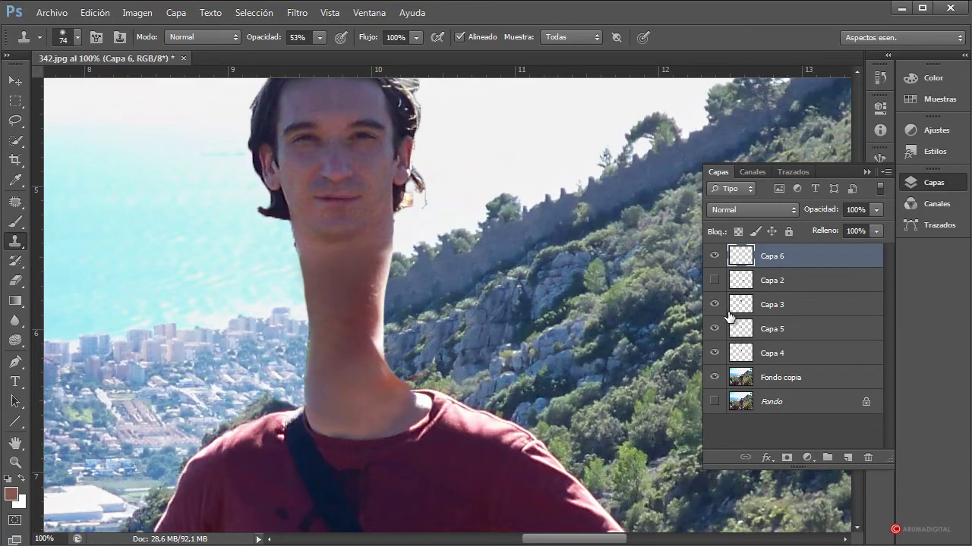
{"action": "scroll", "coordinate": [592, 365], "scroll_direction": "down", "scroll_amount": 1}
{"action": "scroll", "coordinate": [592, 364], "scroll_direction": "down", "scroll_amount": 2}
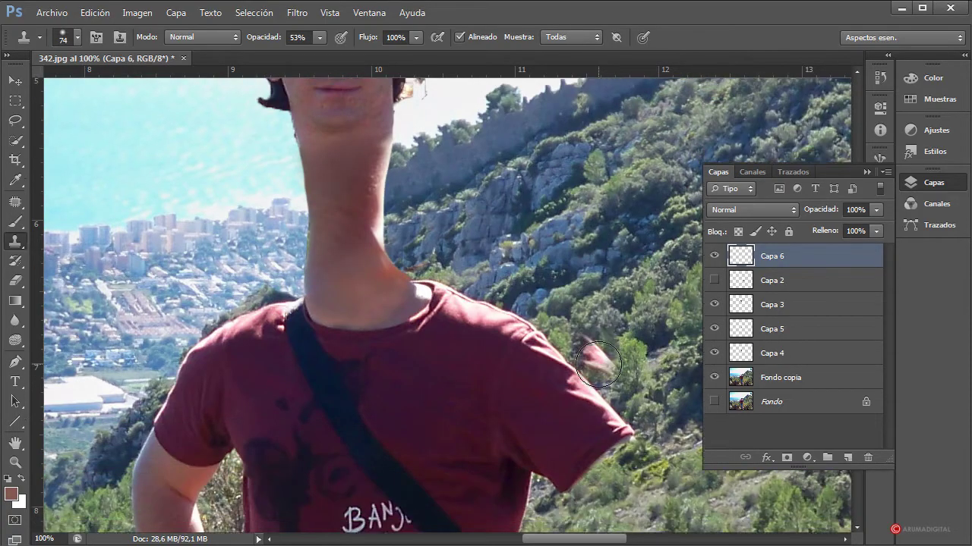
{"action": "scroll", "coordinate": [592, 365], "scroll_direction": "down", "scroll_amount": 2}
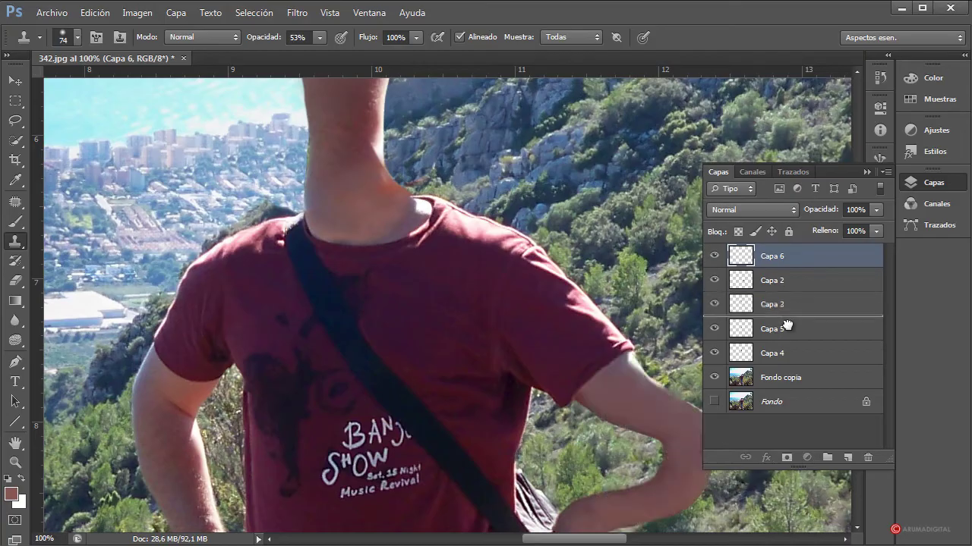
Step: Move Capa 2 just above Fondo copia and merge Capa 3, 4 and 5 into Capa 6
{"action": "left_click_drag", "start_coordinate": [781, 286], "coordinate": [789, 370]}
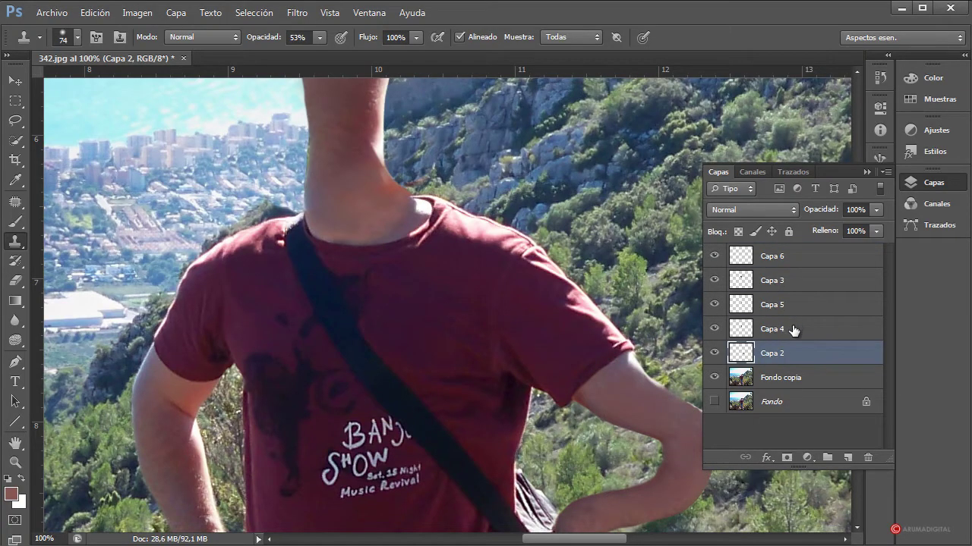
{"action": "left_click_drag", "start_coordinate": [794, 330], "coordinate": [791, 235]}
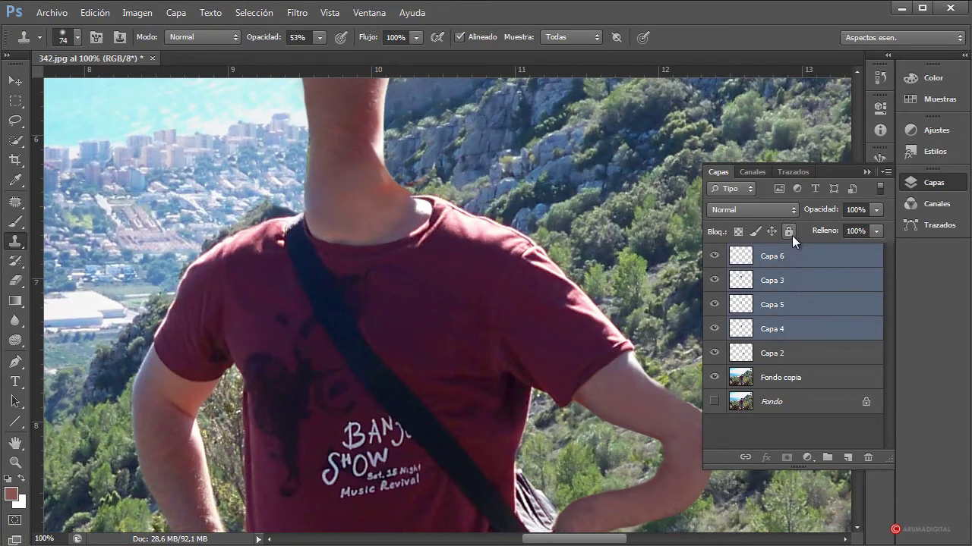
{"action": "scroll", "coordinate": [354, 418], "scroll_direction": "up", "scroll_amount": 3}
{"action": "scroll", "coordinate": [532, 395], "scroll_direction": "up", "scroll_amount": 1}
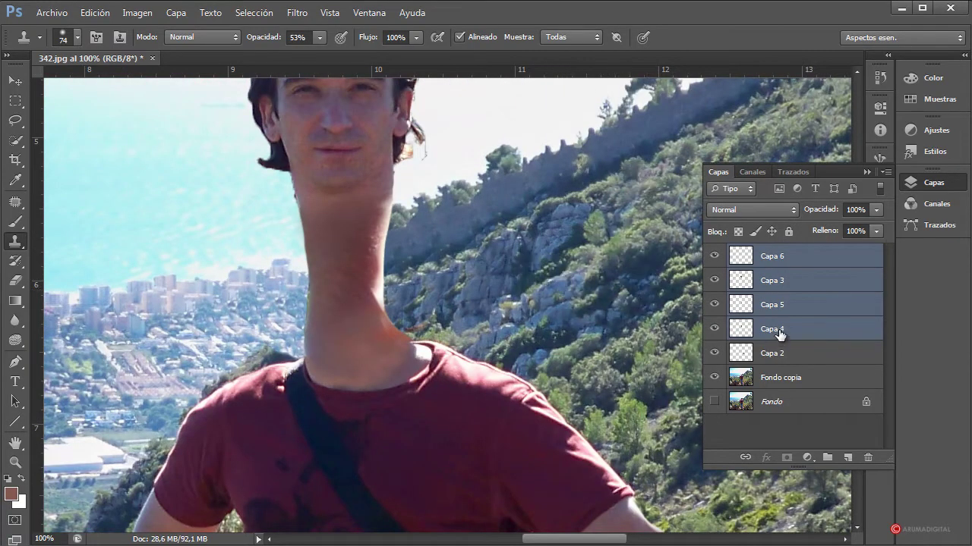
{"action": "right_click", "coordinate": [800, 256]}
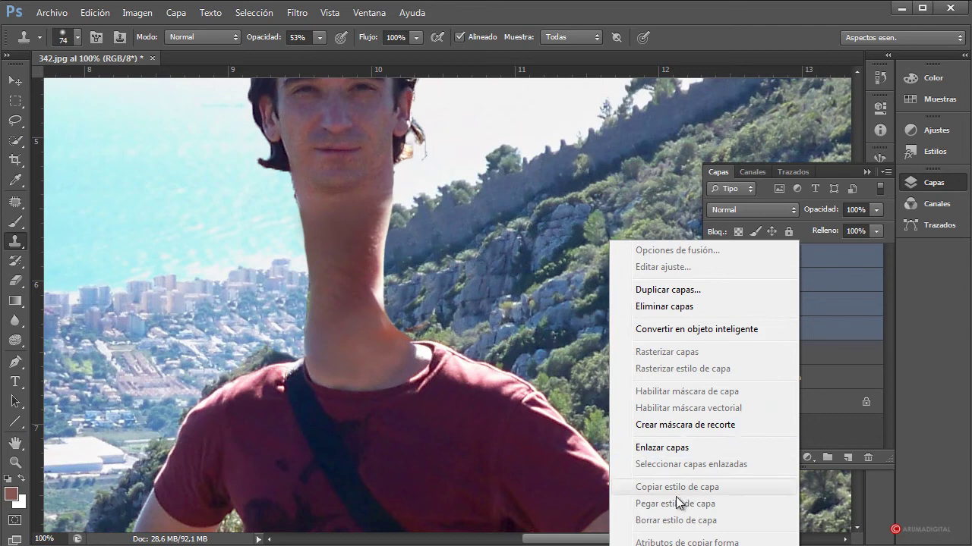
{"action": "left_click", "coordinate": [179, 18]}
{"action": "left_click", "coordinate": [176, 13]}
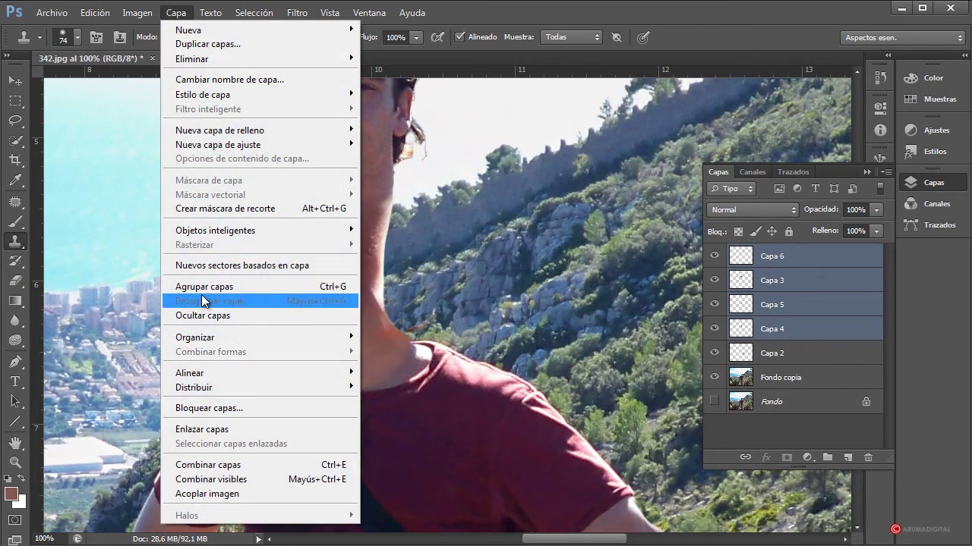
{"action": "left_click", "coordinate": [211, 469]}
Step: Open Liquify on merged Capa 6 at 100% zoom, undo a test push, and hide the backdrop
{"action": "left_click", "coordinate": [298, 14]}
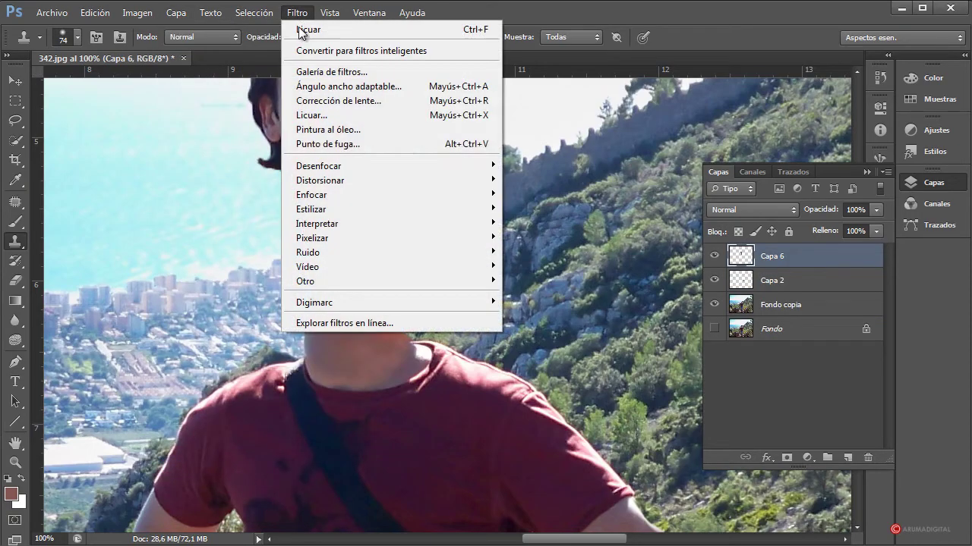
{"action": "left_click", "coordinate": [319, 115]}
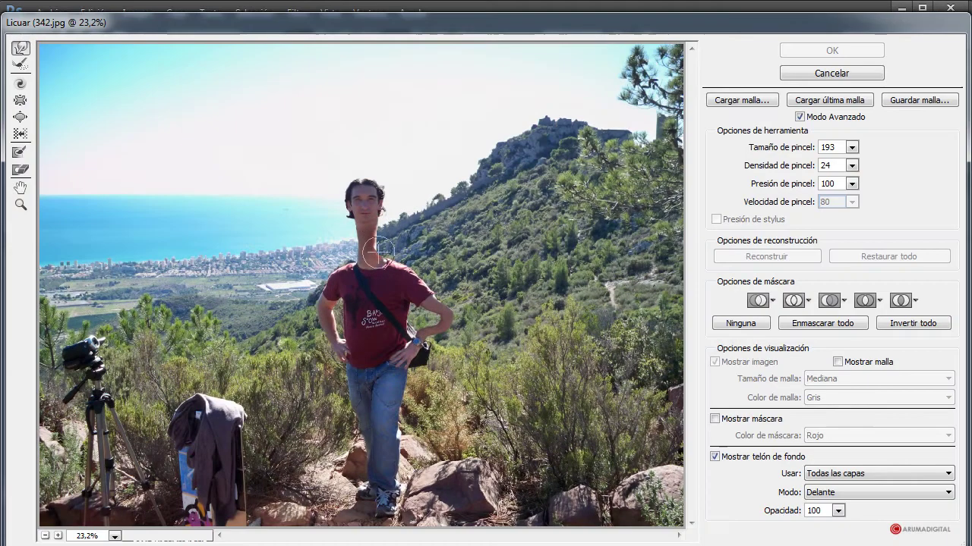
{"action": "left_click", "coordinate": [113, 537]}
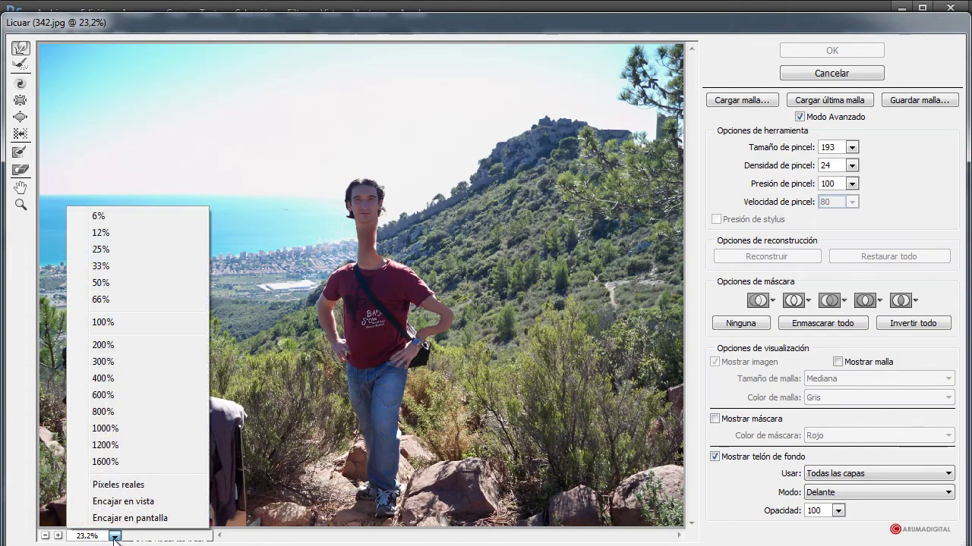
{"action": "left_click", "coordinate": [110, 323]}
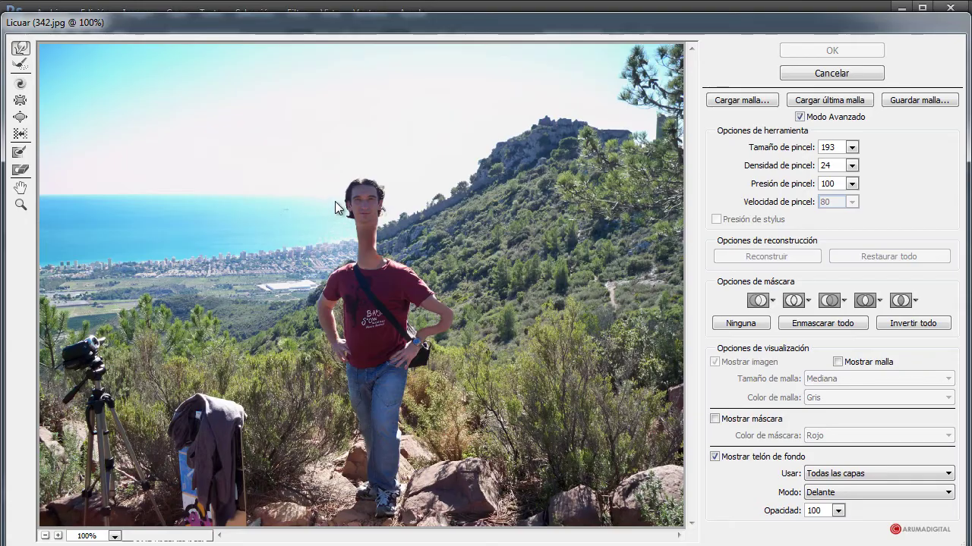
{"action": "scroll", "coordinate": [465, 175], "scroll_direction": "up", "scroll_amount": 5}
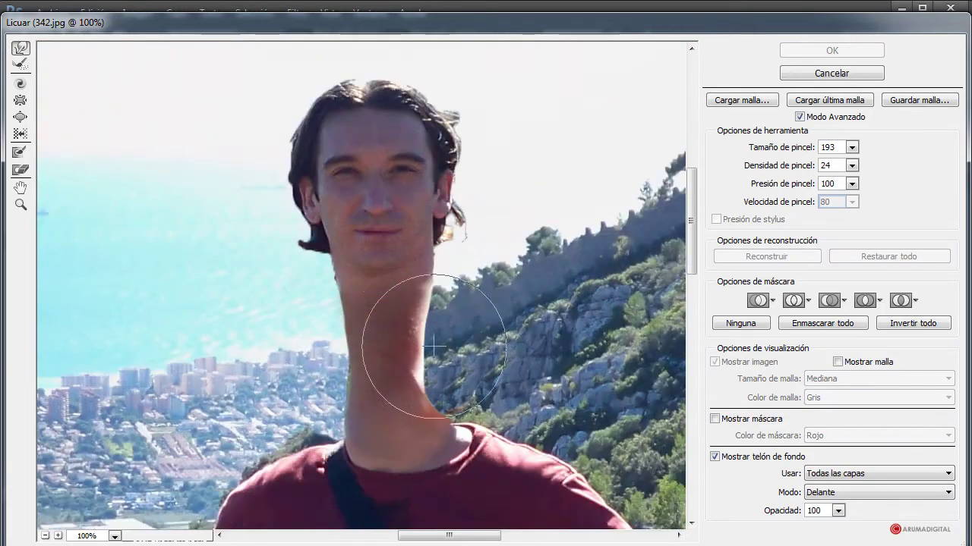
{"action": "left_click_drag", "start_coordinate": [430, 302], "coordinate": [413, 304]}
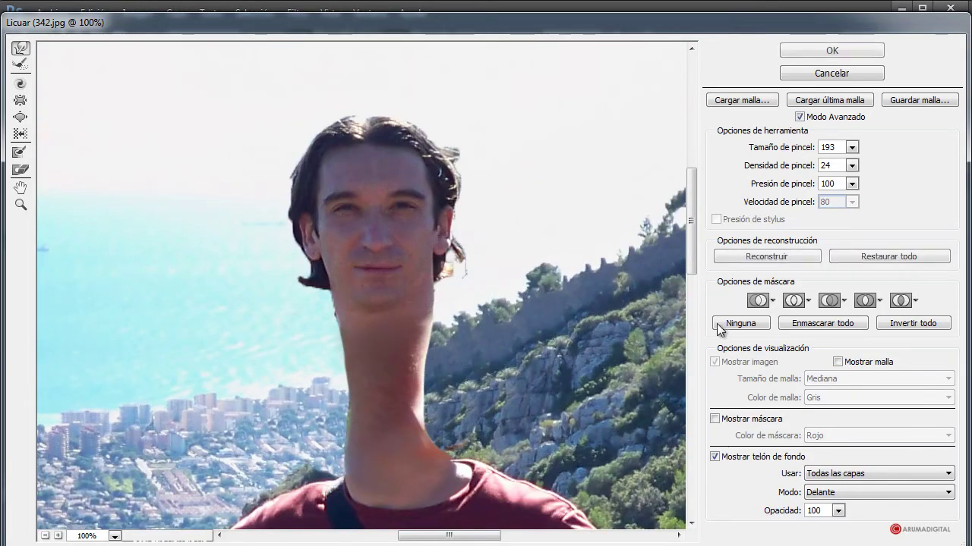
{"action": "key", "text": "ctrl+z"}
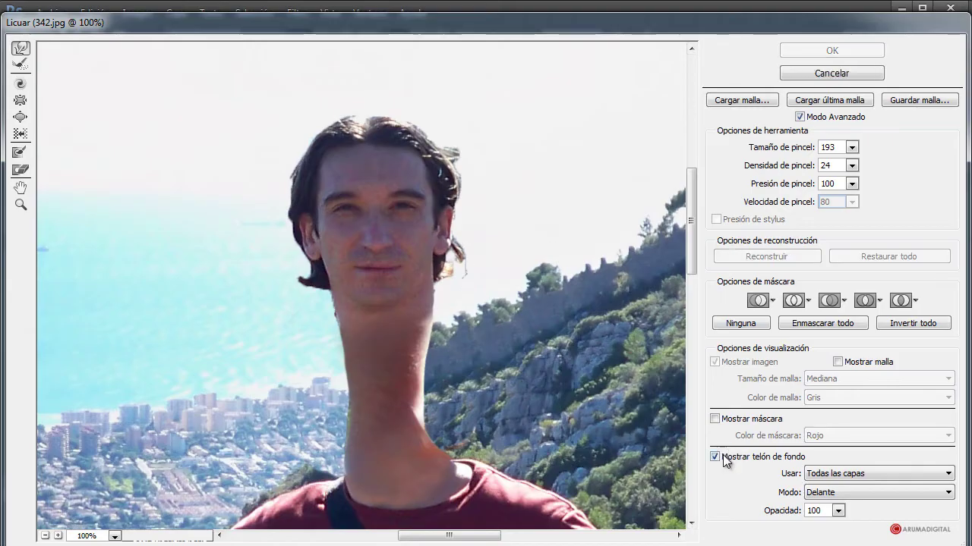
{"action": "left_click", "coordinate": [714, 456]}
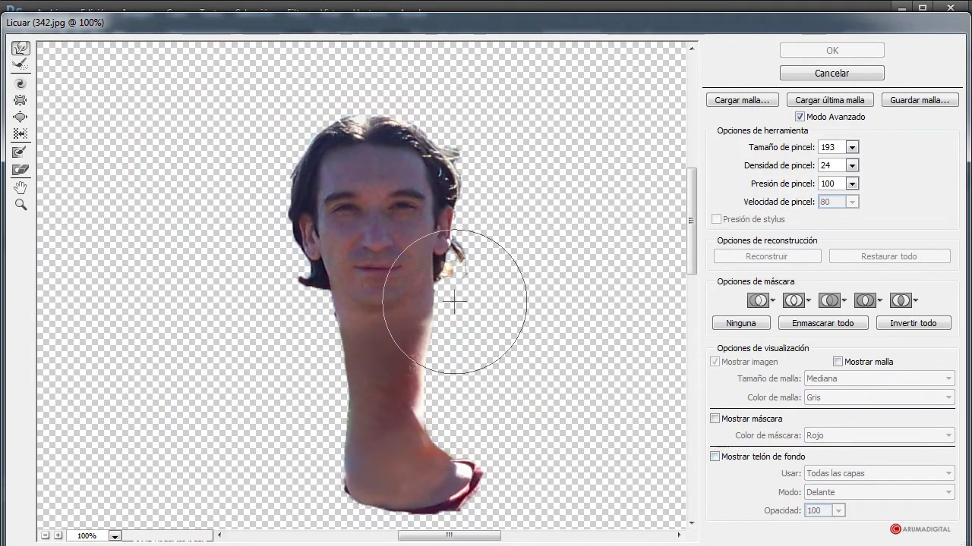
Step: Push the neck's edge into a bend, adjusting the warp brush size
{"action": "mouse_move", "coordinate": [454, 301]}
{"action": "left_mouse_down"}
{"action": "mouse_move", "coordinate": [433, 331]}
{"action": "mouse_move", "coordinate": [427, 386]}
{"action": "left_mouse_up"}
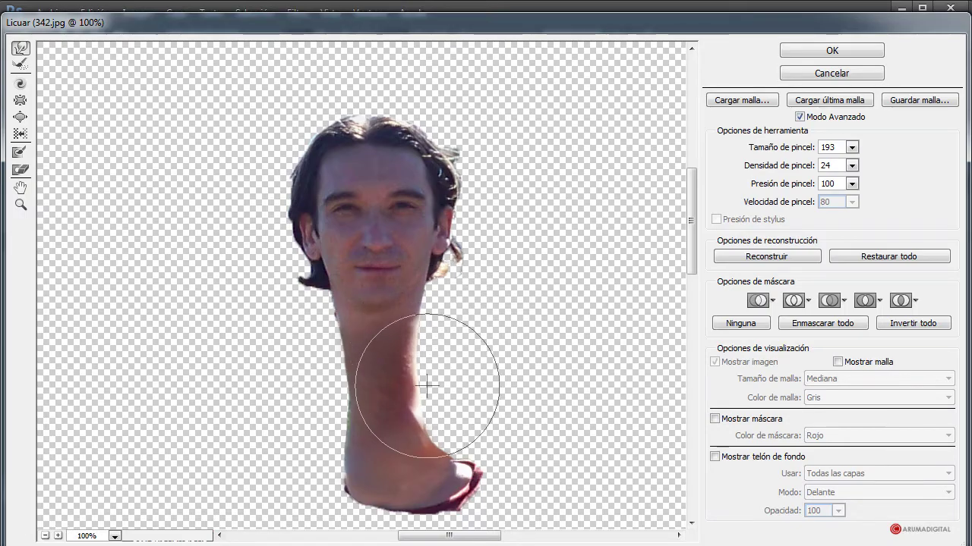
{"action": "key", "text": "bracketleft"}
{"action": "key", "text": "bracketleft"}
{"action": "key", "text": "bracketleft"}
{"action": "key", "text": "bracketleft"}
{"action": "key", "text": "bracketleft"}
{"action": "key", "text": "bracketleft"}
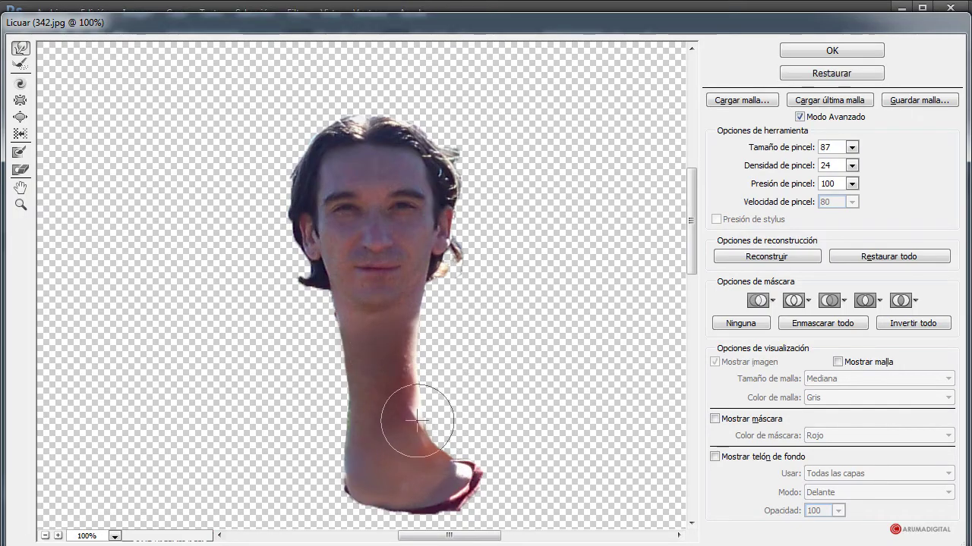
{"action": "key", "text": "bracketleft"}
{"action": "key", "text": "bracketleft"}
{"action": "key", "text": "bracketleft"}
{"action": "key", "text": "bracketleft"}
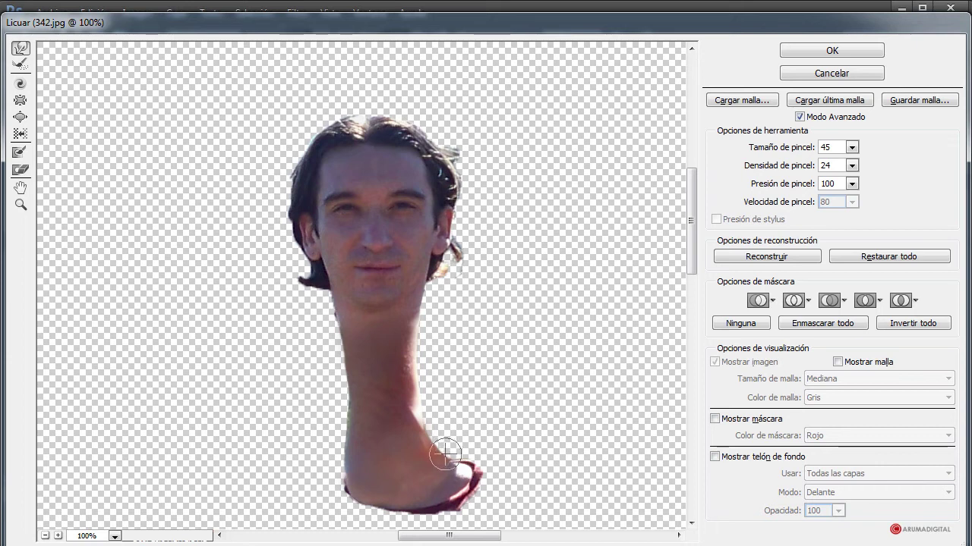
{"action": "key", "text": "bracketright"}
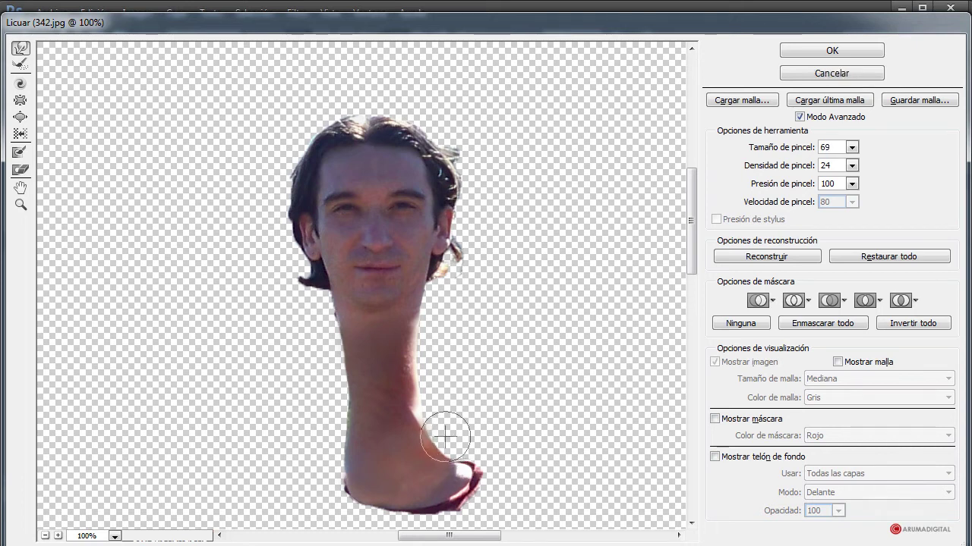
{"action": "key", "text": "bracketright"}
{"action": "key", "text": "bracketright"}
{"action": "key", "text": "bracketright"}
{"action": "key", "text": "bracketright"}
{"action": "key", "text": "bracketright"}
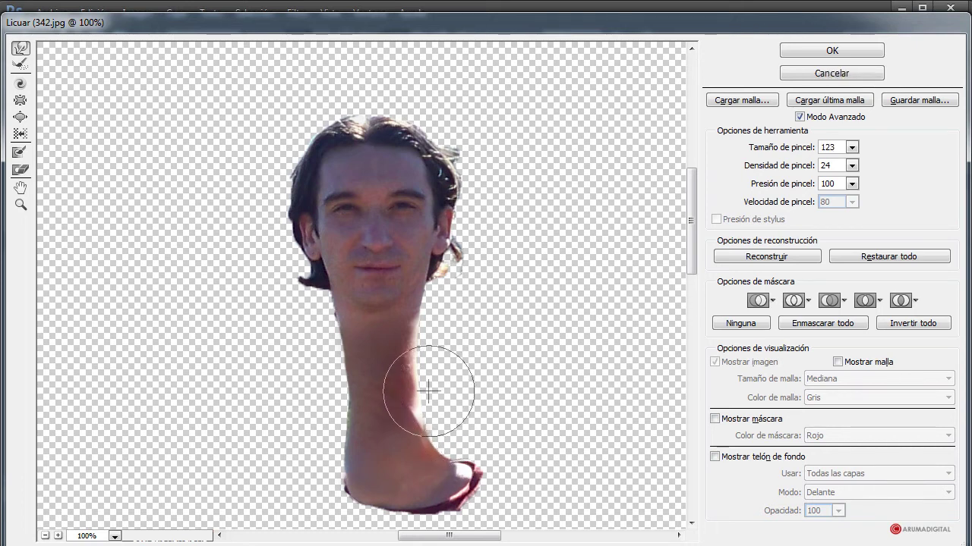
{"action": "key", "text": "bracketright"}
{"action": "key", "text": "bracketright"}
{"action": "key", "text": "bracketright"}
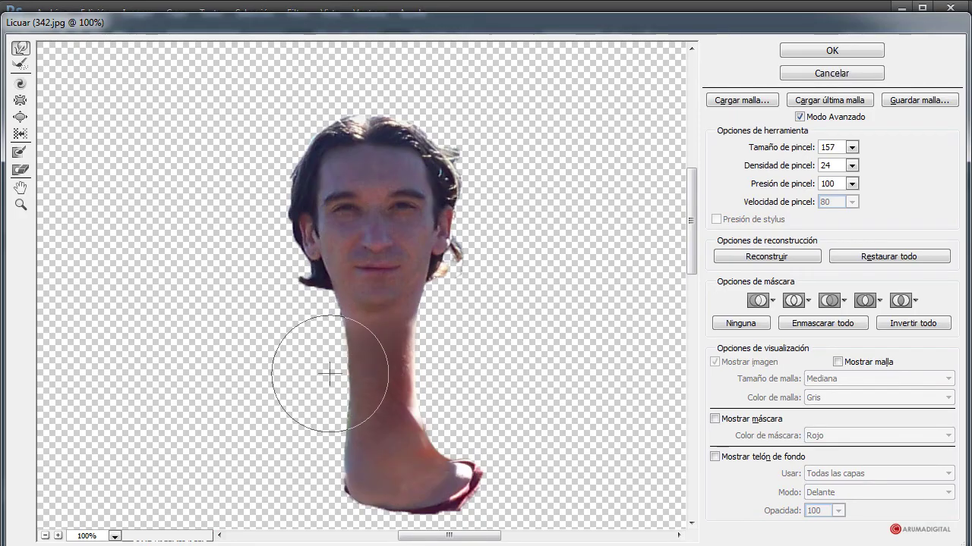
Step: Smooth the neck's left edge and reshape the right cheek and left jaw
{"action": "left_click_drag", "start_coordinate": [325, 402], "coordinate": [319, 427]}
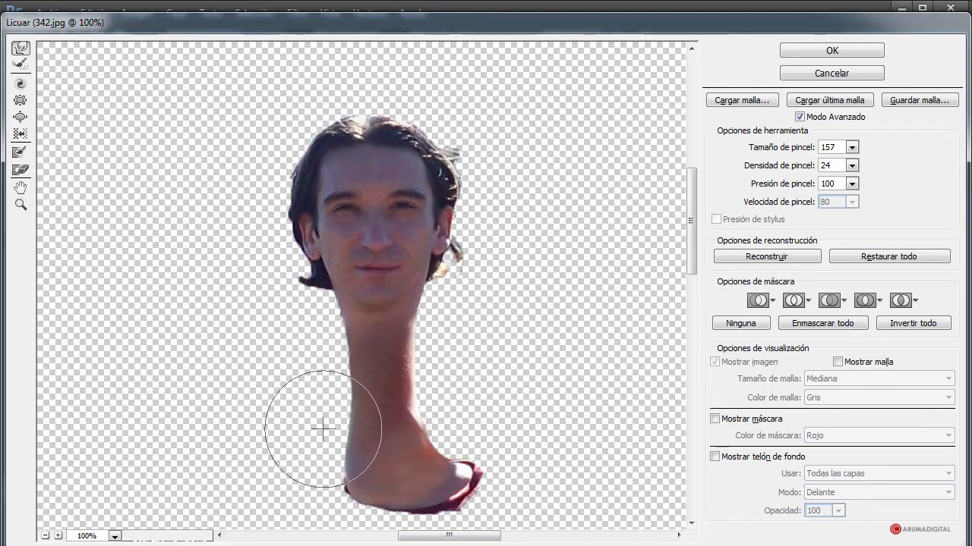
{"action": "scroll", "coordinate": [569, 357], "scroll_direction": "up", "scroll_amount": 2}
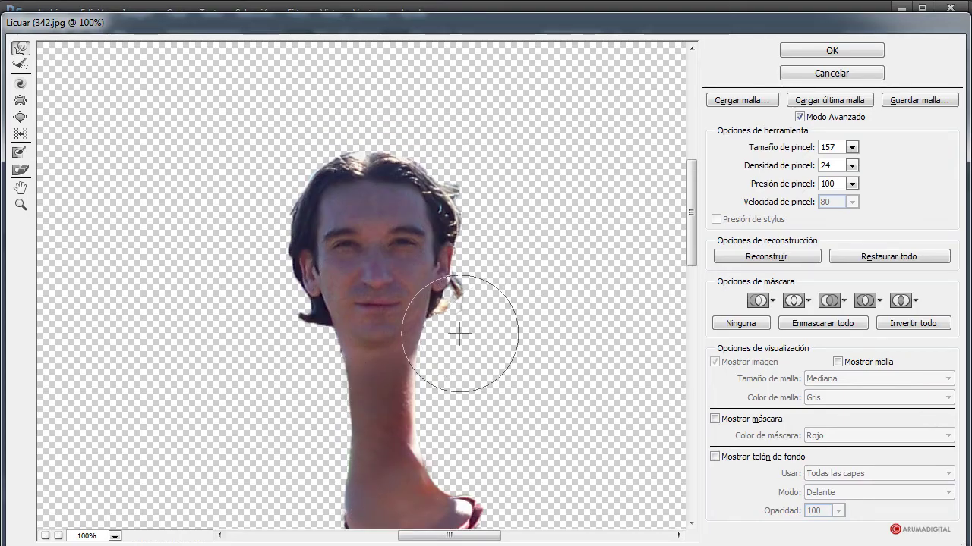
{"action": "left_click_drag", "start_coordinate": [455, 314], "coordinate": [444, 315]}
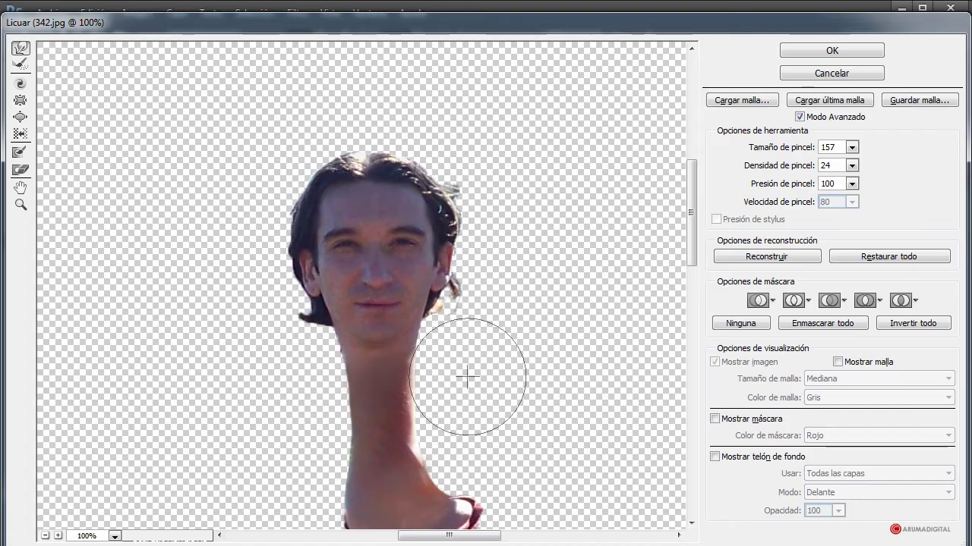
{"action": "left_click_drag", "start_coordinate": [321, 336], "coordinate": [293, 308]}
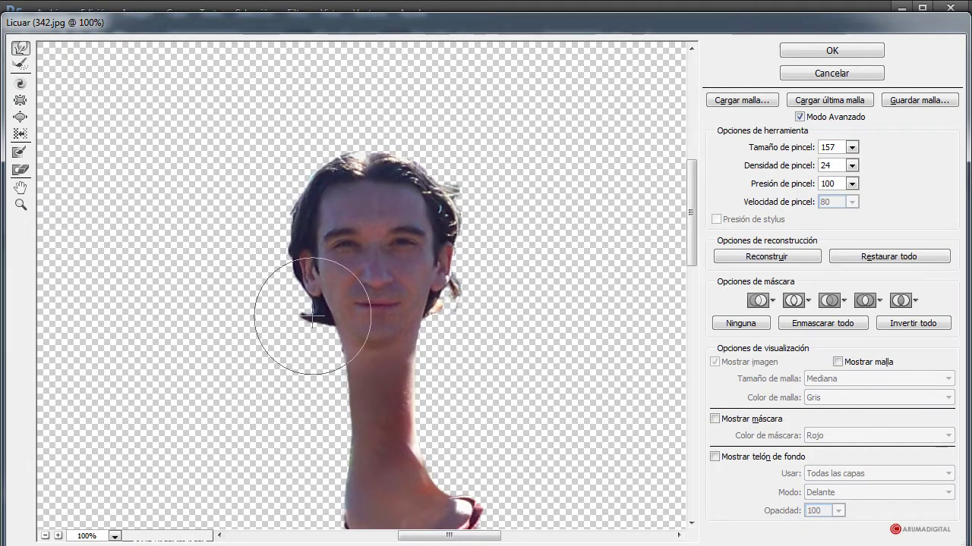
{"action": "scroll", "coordinate": [592, 266], "scroll_direction": "down", "scroll_amount": 4}
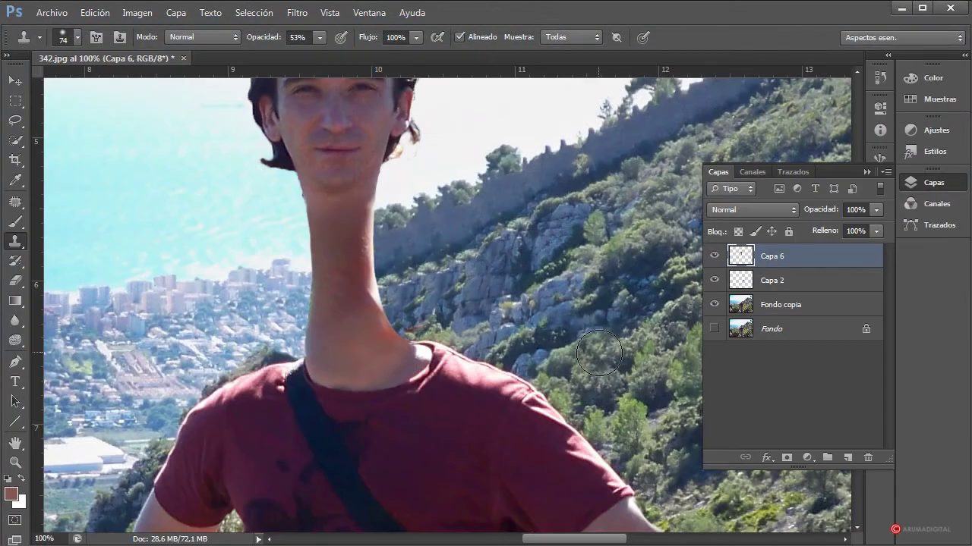
Step: Clone over the rock patch at the neck's right edge, resizing the brush to 30 then 54 px
{"action": "scroll", "coordinate": [559, 318], "scroll_direction": "up", "scroll_amount": 2}
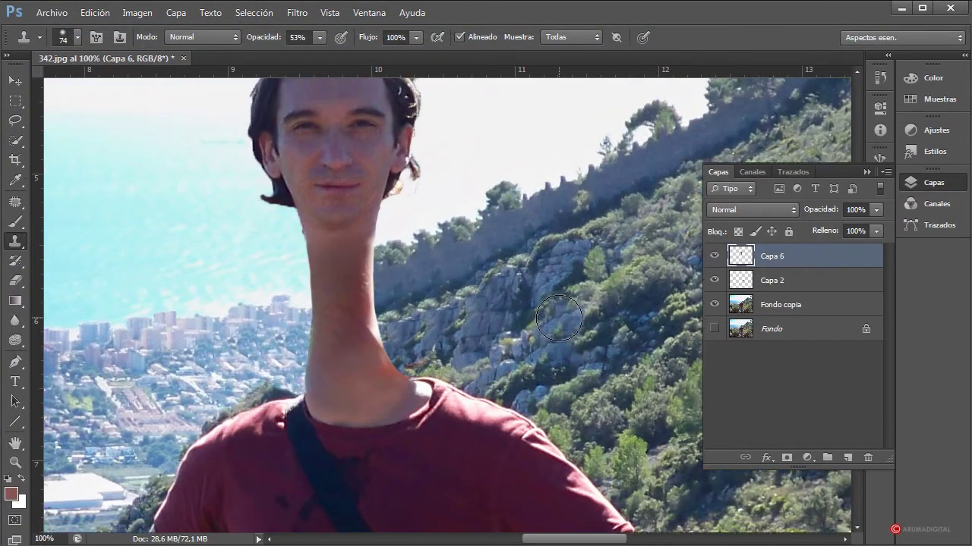
{"action": "left_click_drag", "start_coordinate": [401, 342], "coordinate": [389, 358]}
{"action": "mouse_move", "coordinate": [409, 407]}
{"action": "left_mouse_down"}
{"action": "mouse_move", "coordinate": [326, 395]}
{"action": "mouse_move", "coordinate": [293, 325]}
{"action": "mouse_move", "coordinate": [315, 395]}
{"action": "left_mouse_up"}
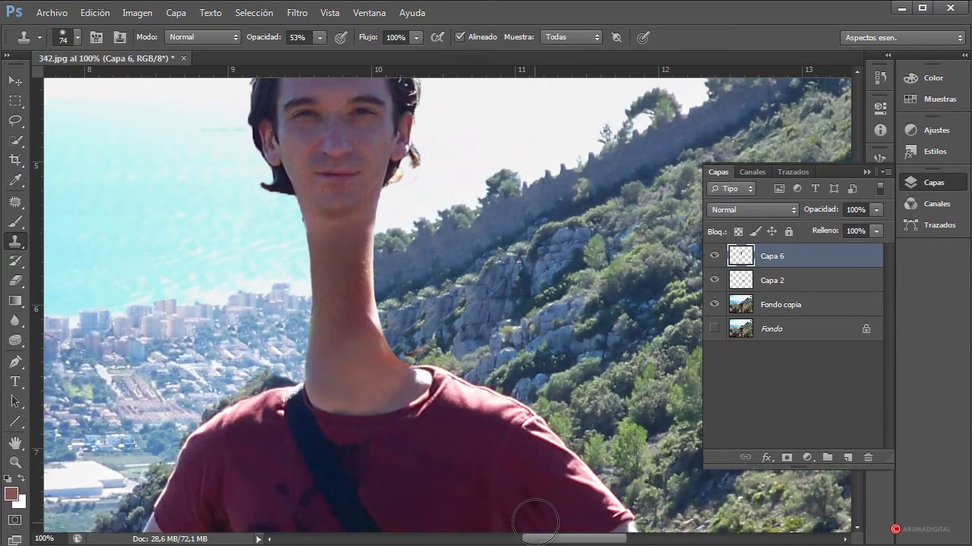
{"action": "scroll", "coordinate": [535, 516], "scroll_direction": "down", "scroll_amount": 2}
{"action": "scroll", "coordinate": [537, 518], "scroll_direction": "down", "scroll_amount": 4}
{"action": "scroll", "coordinate": [537, 518], "scroll_direction": "down", "scroll_amount": 2}
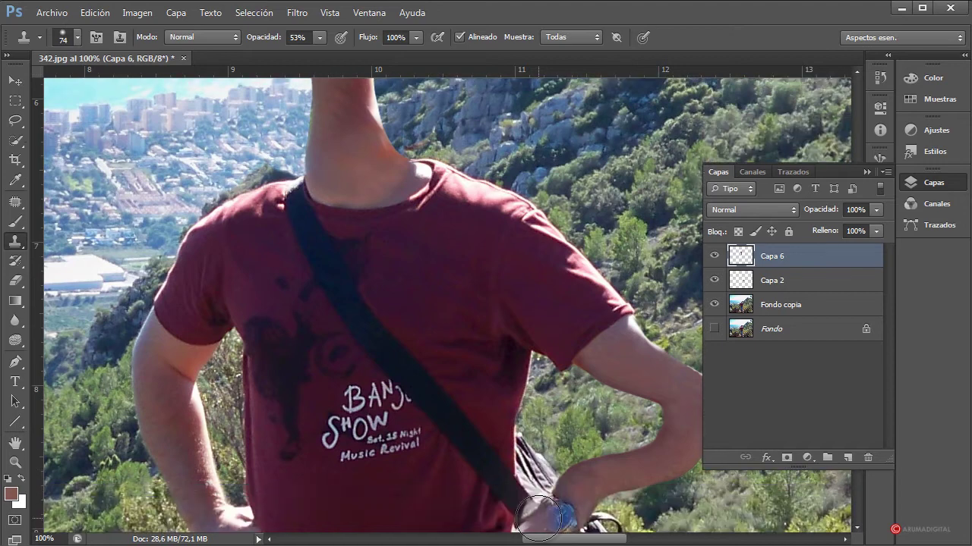
{"action": "scroll", "coordinate": [537, 518], "scroll_direction": "down", "scroll_amount": 1}
{"action": "scroll", "coordinate": [538, 518], "scroll_direction": "up", "scroll_amount": 1}
{"action": "scroll", "coordinate": [537, 518], "scroll_direction": "up", "scroll_amount": 2}
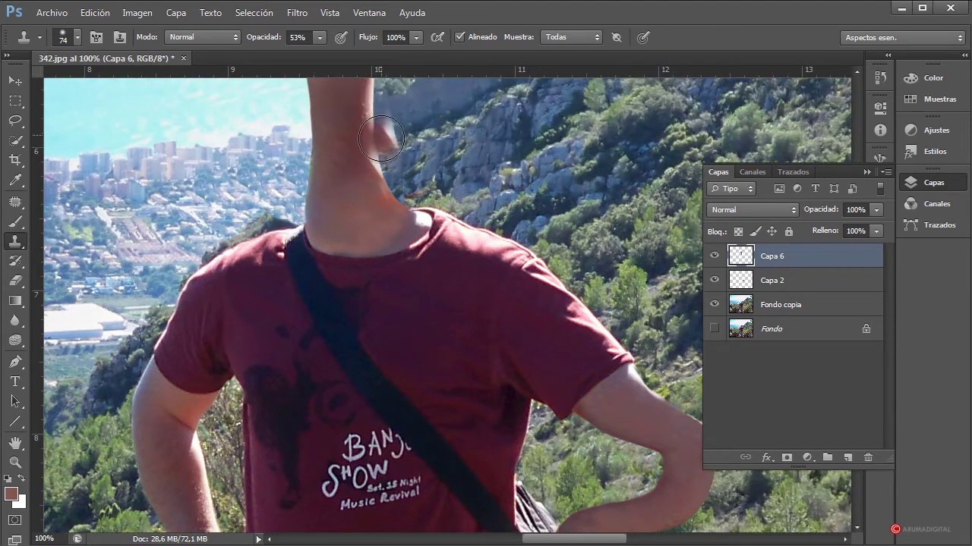
{"action": "scroll", "coordinate": [447, 212], "scroll_direction": "up", "scroll_amount": 1}
{"action": "scroll", "coordinate": [463, 220], "scroll_direction": "up", "scroll_amount": 1}
{"action": "scroll", "coordinate": [474, 223], "scroll_direction": "up", "scroll_amount": 2}
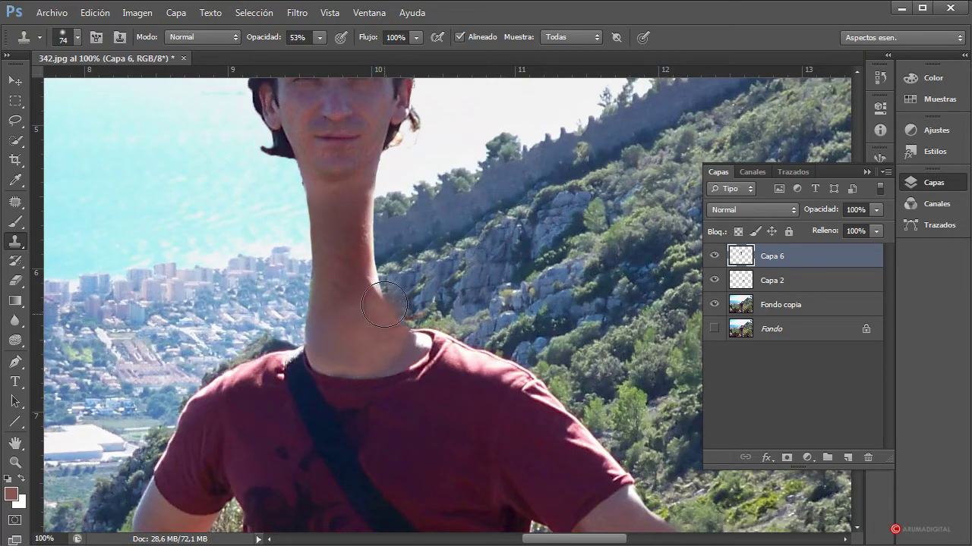
{"action": "left_click_drag", "start_coordinate": [397, 282], "coordinate": [401, 414]}
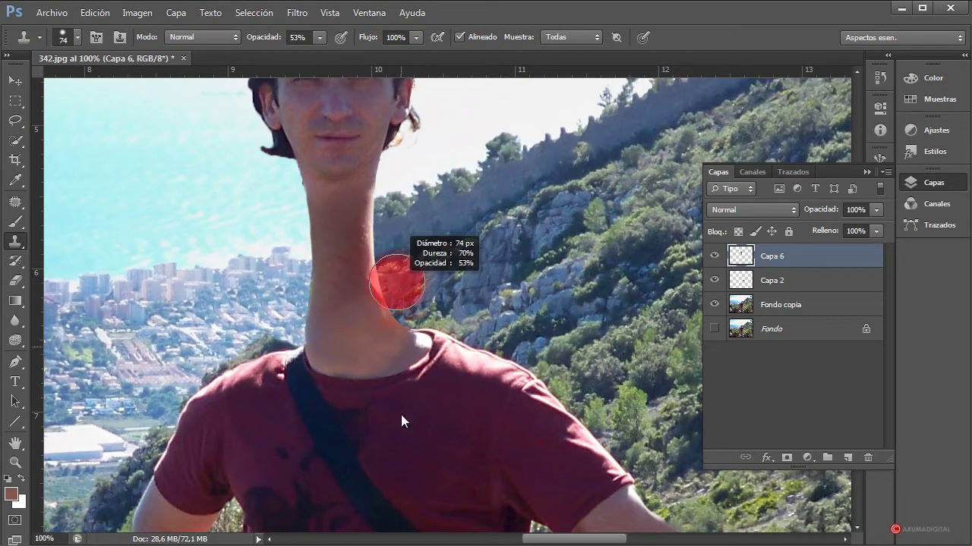
{"action": "left_click_drag", "start_coordinate": [384, 476], "coordinate": [361, 40]}
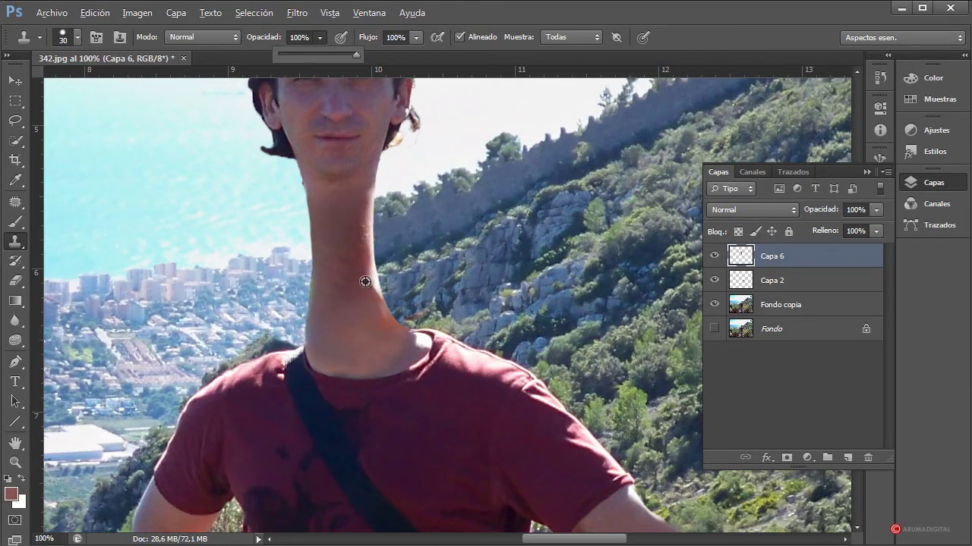
{"action": "left_click_drag", "start_coordinate": [380, 298], "coordinate": [398, 298]}
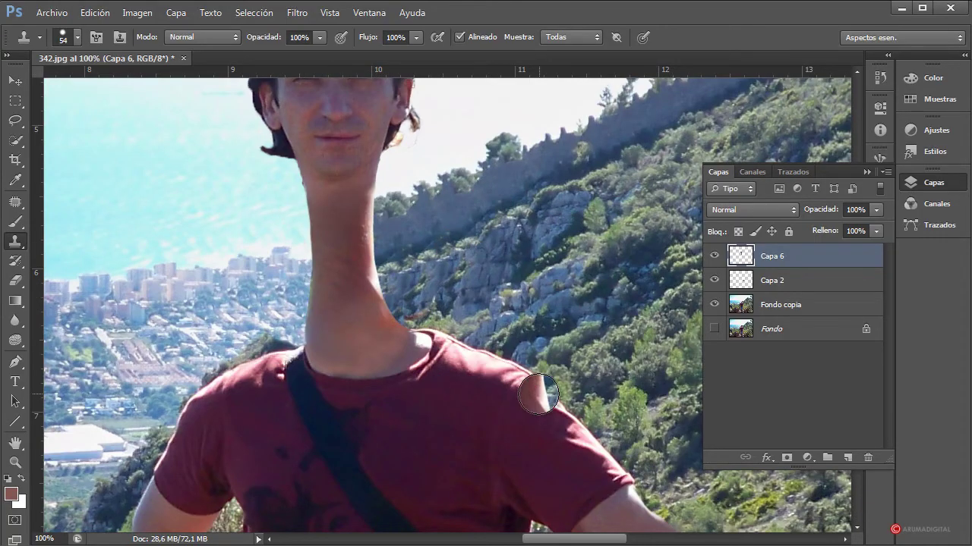
Step: Lasso the lower neck and copy it to a new layer, Capa 7
{"action": "left_click", "coordinate": [19, 123]}
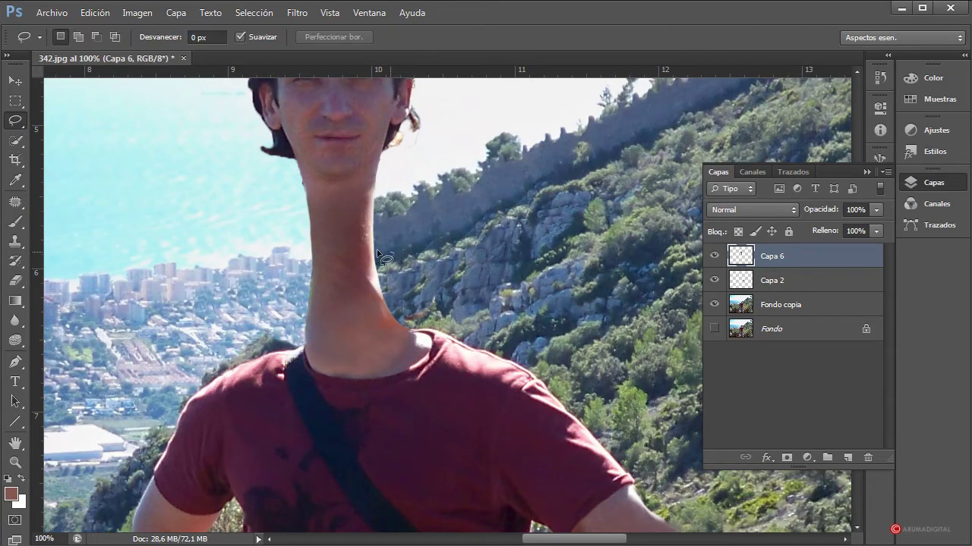
{"action": "left_click_drag", "start_coordinate": [397, 258], "coordinate": [402, 267]}
{"action": "right_click", "coordinate": [389, 274]}
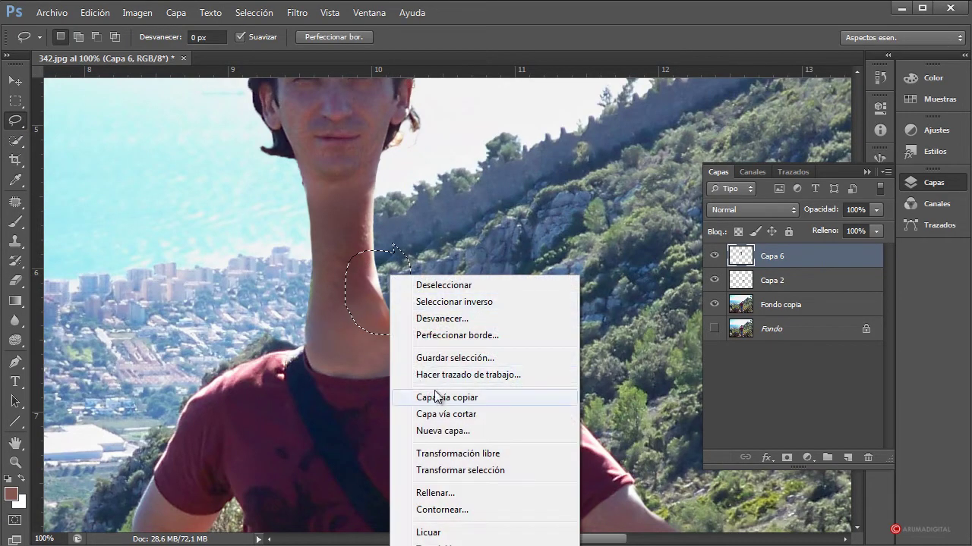
{"action": "left_click", "coordinate": [775, 256]}
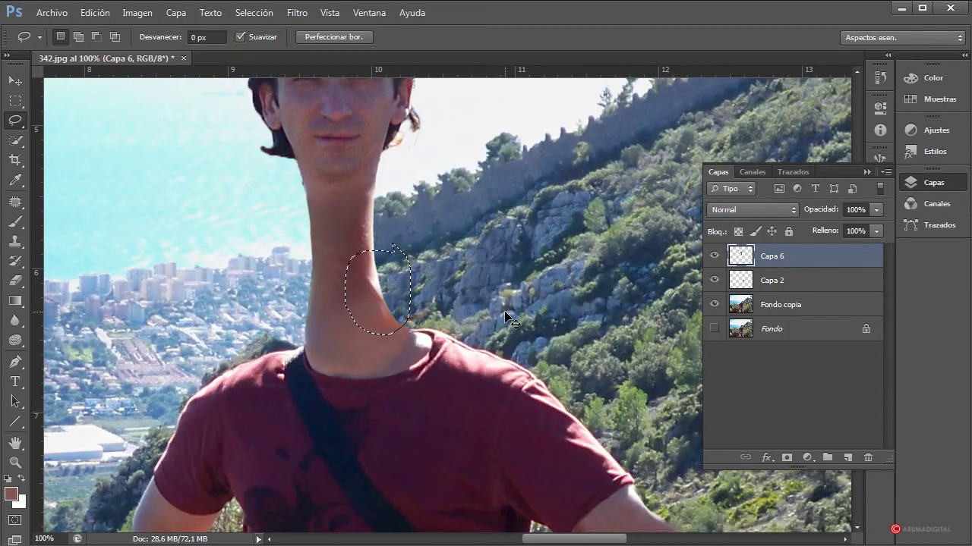
{"action": "key", "text": "ctrl+j"}
Step: Free-transform the neck copy into place and rotate it to about -20°
{"action": "right_click", "coordinate": [383, 282]}
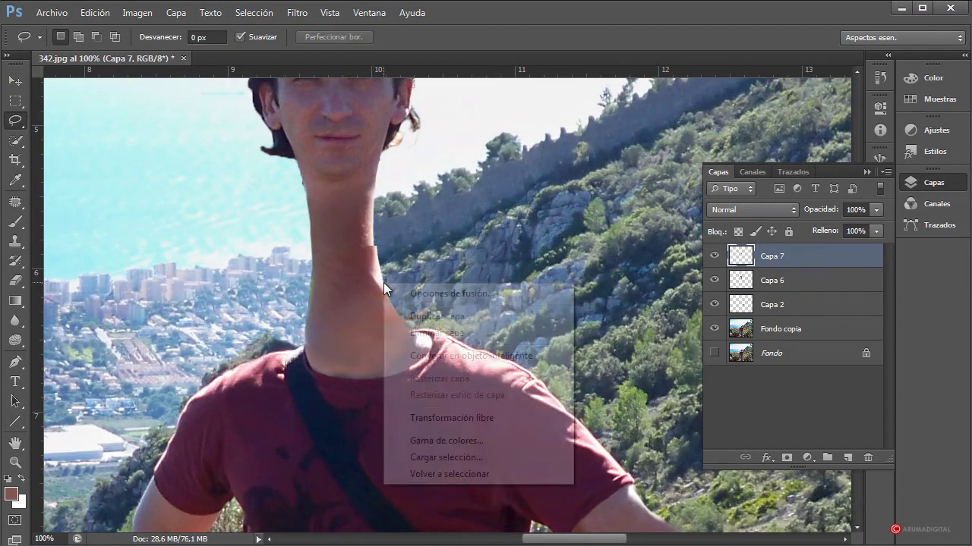
{"action": "left_click", "coordinate": [460, 422]}
{"action": "left_click_drag", "start_coordinate": [486, 232], "coordinate": [476, 244]}
{"action": "left_click_drag", "start_coordinate": [390, 287], "coordinate": [402, 316]}
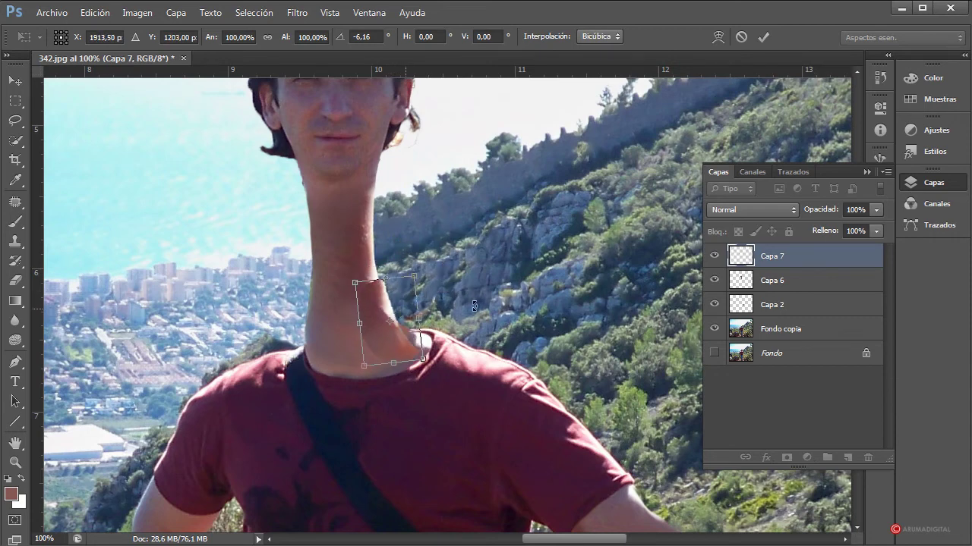
{"action": "left_click_drag", "start_coordinate": [474, 305], "coordinate": [454, 284]}
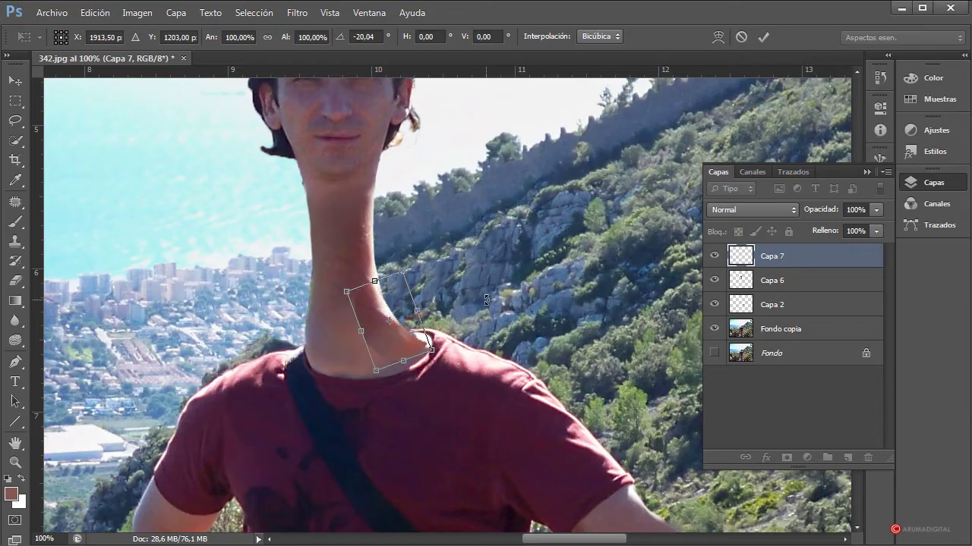
{"action": "key", "text": "Return"}
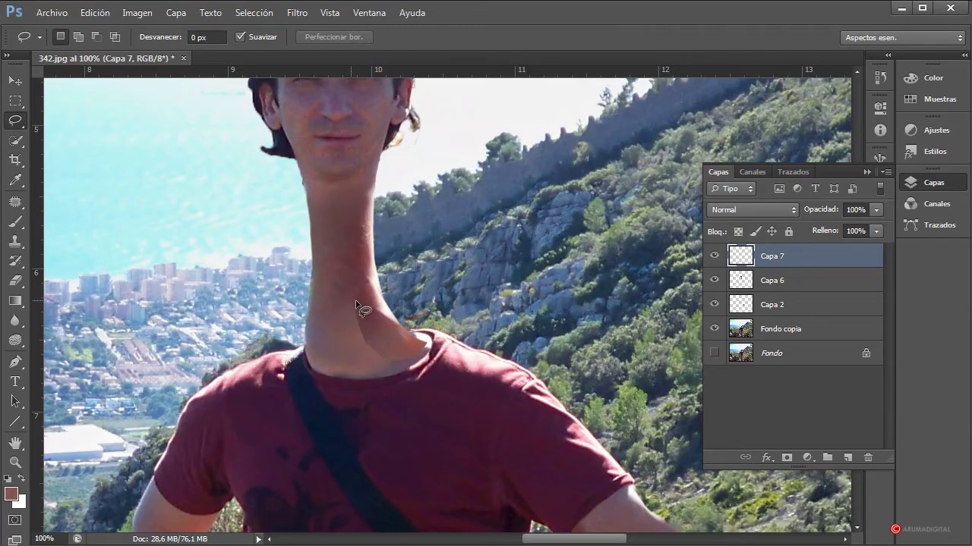
Step: Erase Capa 7's hard edges with a 92 px eraser, undoing the erase at the right shoulder
{"action": "left_click", "coordinate": [16, 279]}
{"action": "left_click_drag", "start_coordinate": [285, 315], "coordinate": [300, 315]}
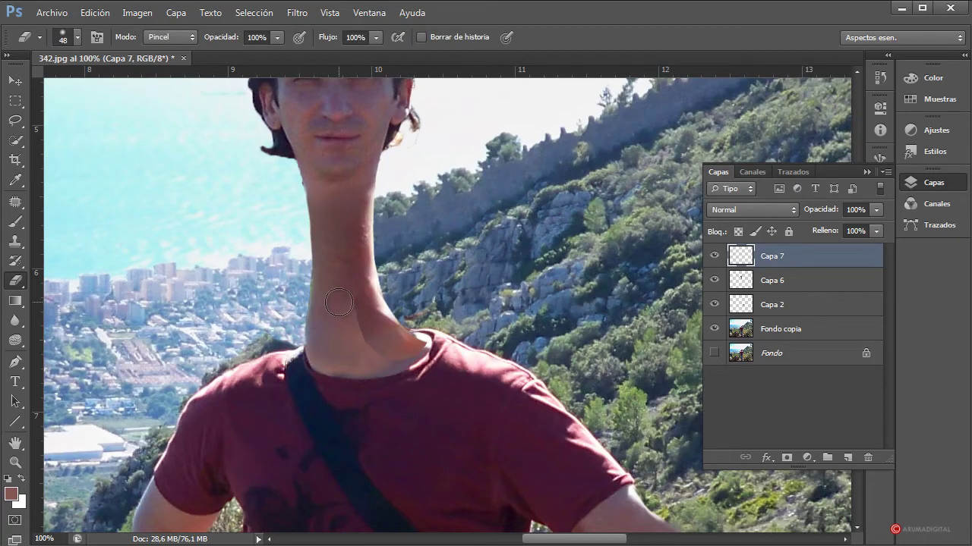
{"action": "left_click_drag", "start_coordinate": [338, 363], "coordinate": [446, 366]}
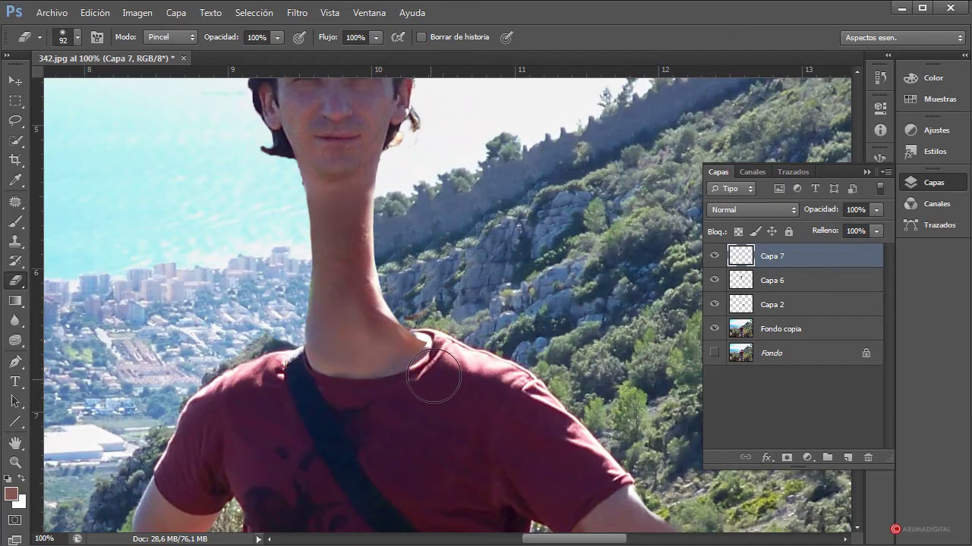
{"action": "key", "text": "ctrl+z"}
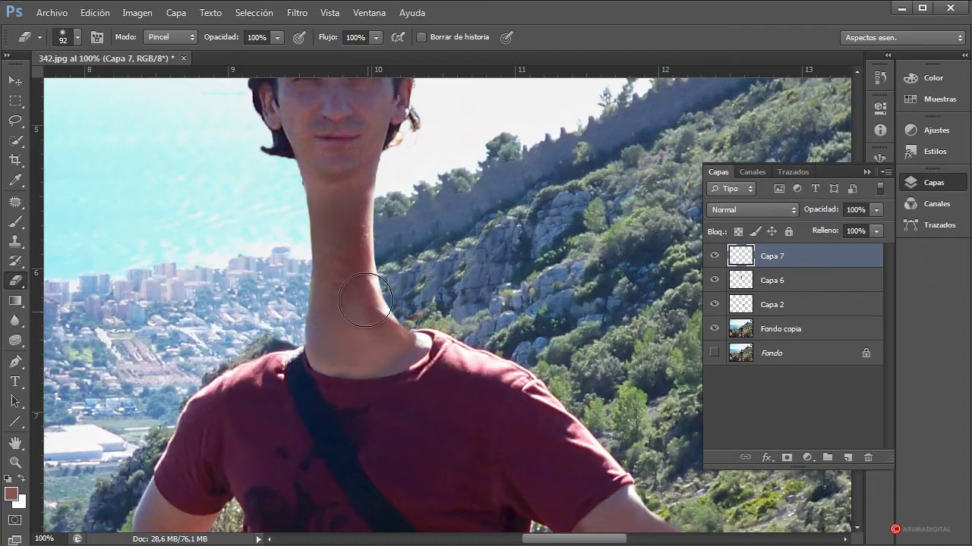
Step: Put the Capa 7 neck patch into Warp transform mode
{"action": "left_click", "coordinate": [15, 100]}
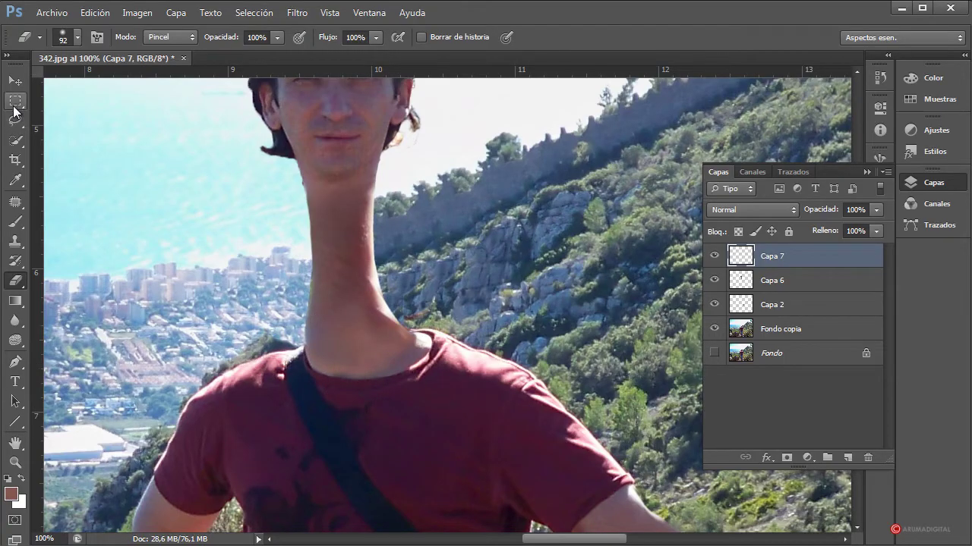
{"action": "scroll", "coordinate": [471, 311], "scroll_direction": "up", "scroll_amount": 2}
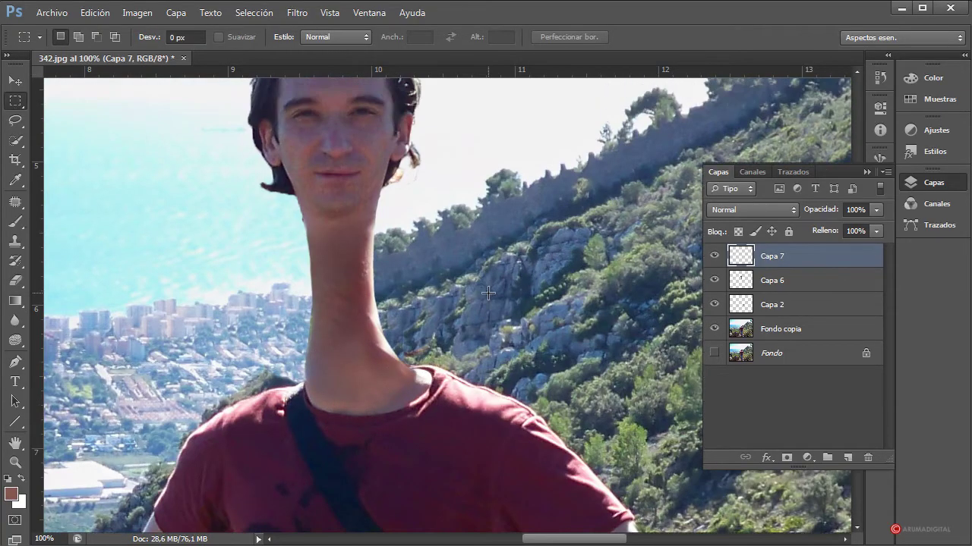
{"action": "scroll", "coordinate": [437, 346], "scroll_direction": "down", "scroll_amount": 2}
{"action": "right_click", "coordinate": [392, 330]}
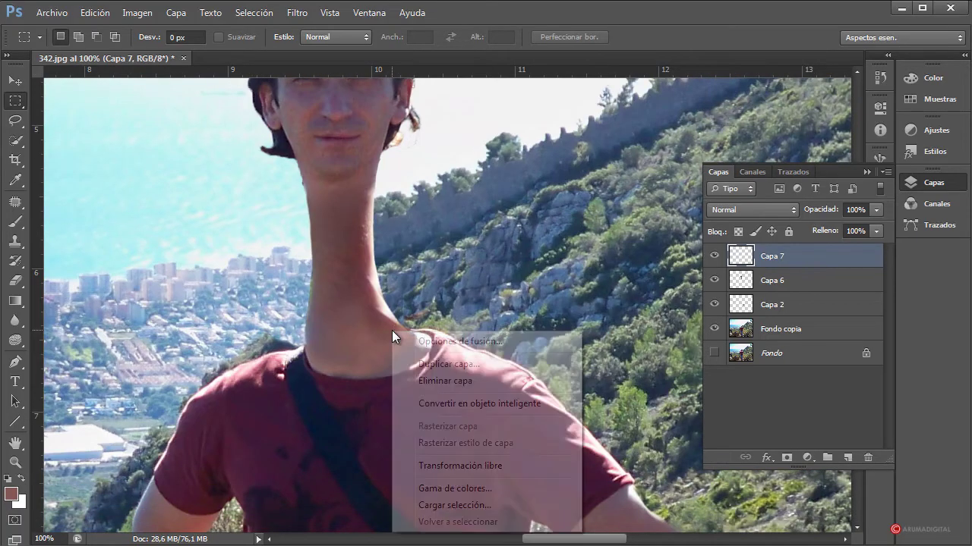
{"action": "left_click", "coordinate": [448, 465]}
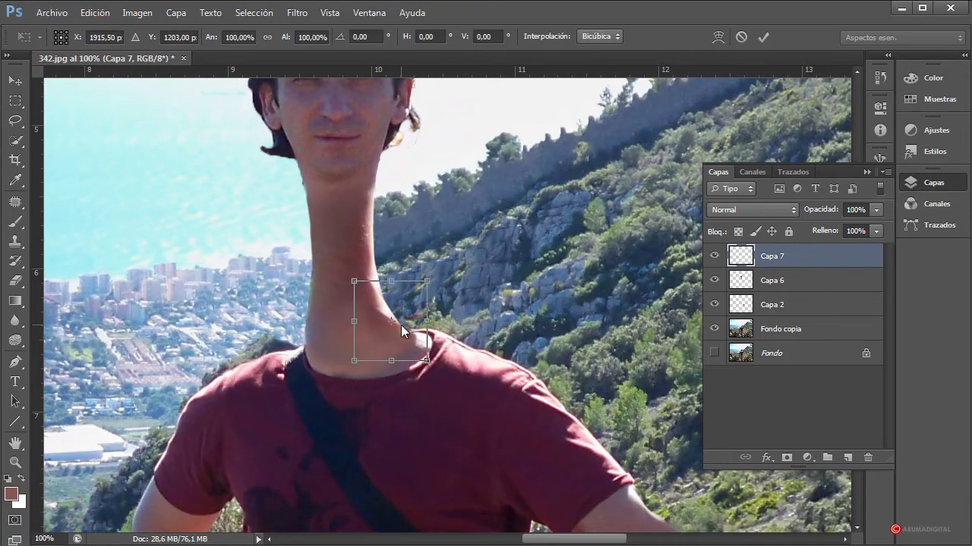
{"action": "right_click", "coordinate": [401, 325]}
{"action": "left_click", "coordinate": [445, 443]}
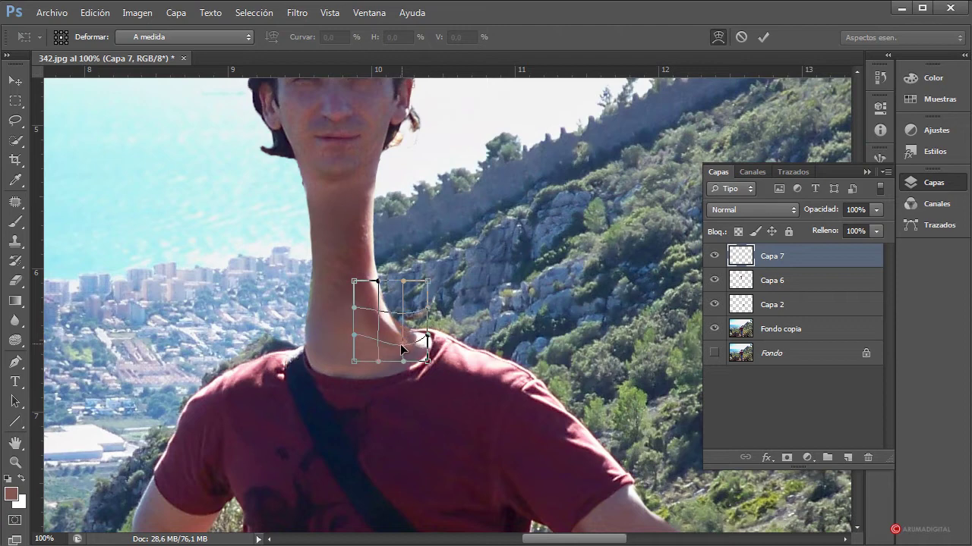
Step: Bend the warp grid so the neck base curves into the right shoulder, and commit
{"action": "mouse_move", "coordinate": [403, 338]}
{"action": "left_mouse_down"}
{"action": "mouse_move", "coordinate": [410, 347]}
{"action": "mouse_move", "coordinate": [437, 335]}
{"action": "left_mouse_up"}
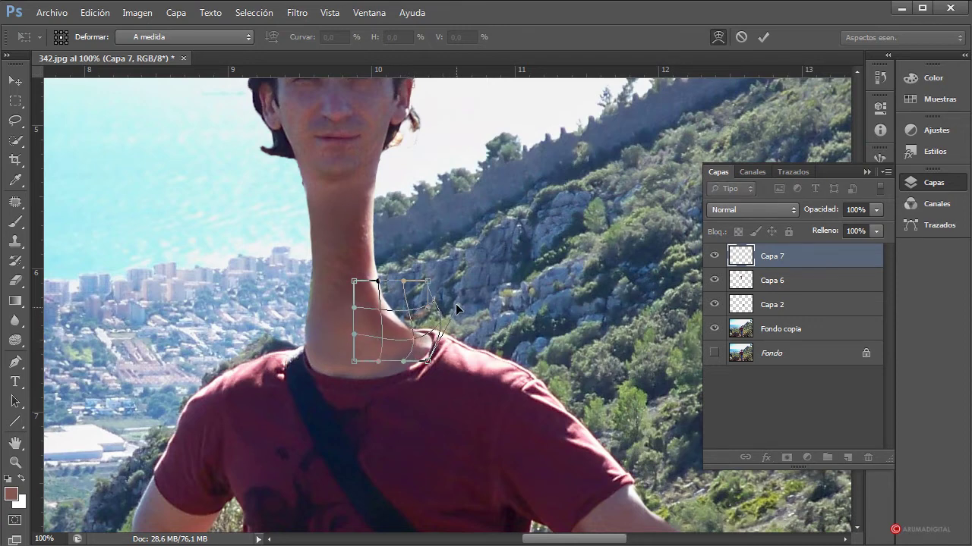
{"action": "left_click_drag", "start_coordinate": [388, 315], "coordinate": [339, 306]}
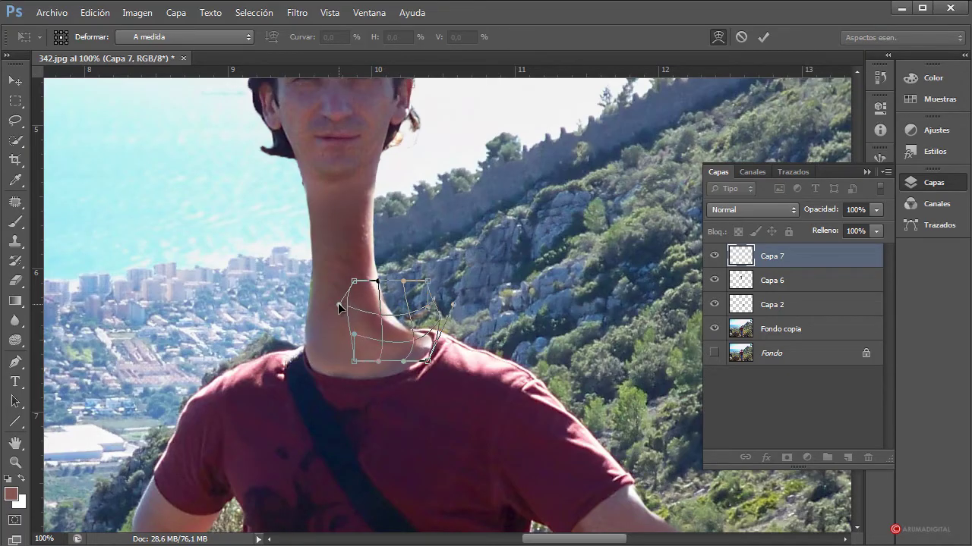
{"action": "left_click_drag", "start_coordinate": [378, 283], "coordinate": [351, 265]}
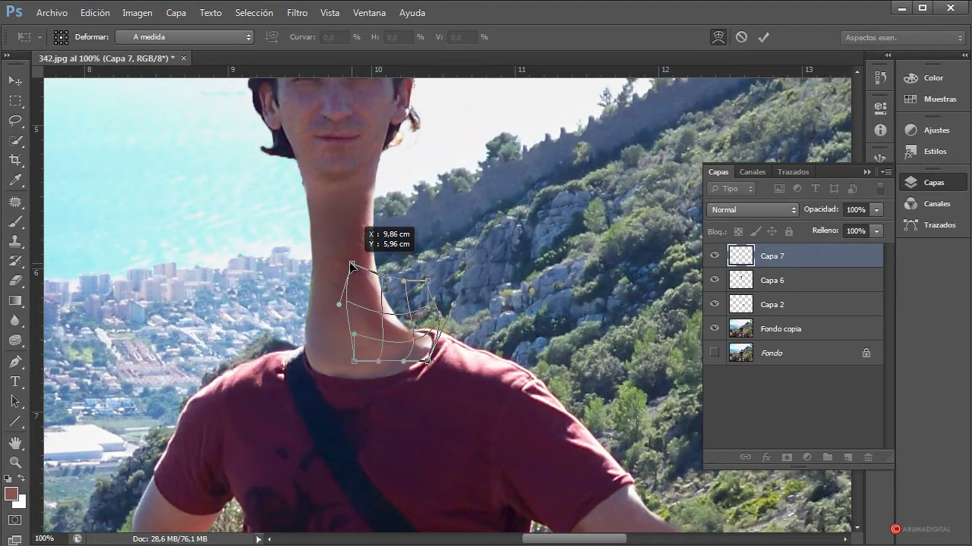
{"action": "left_click_drag", "start_coordinate": [384, 319], "coordinate": [381, 320]}
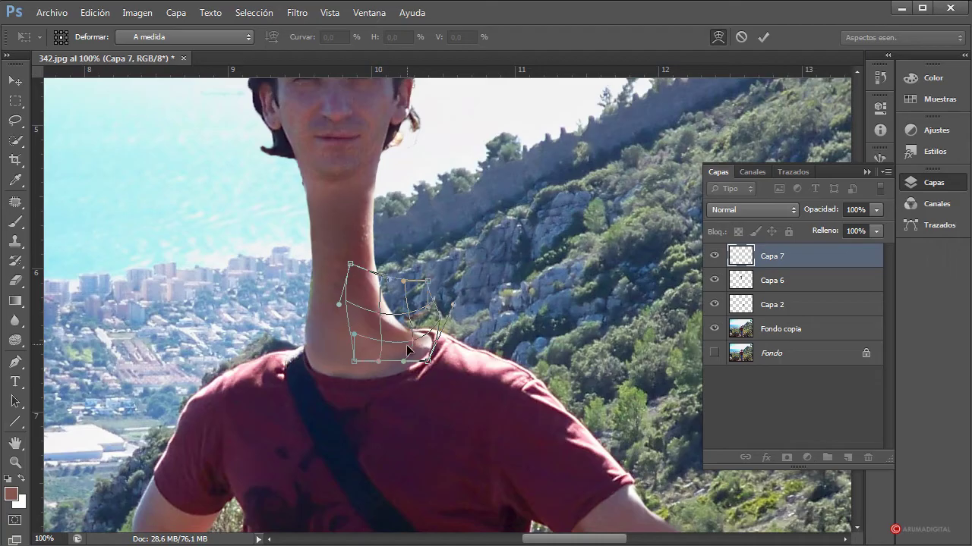
{"action": "key", "text": "Return"}
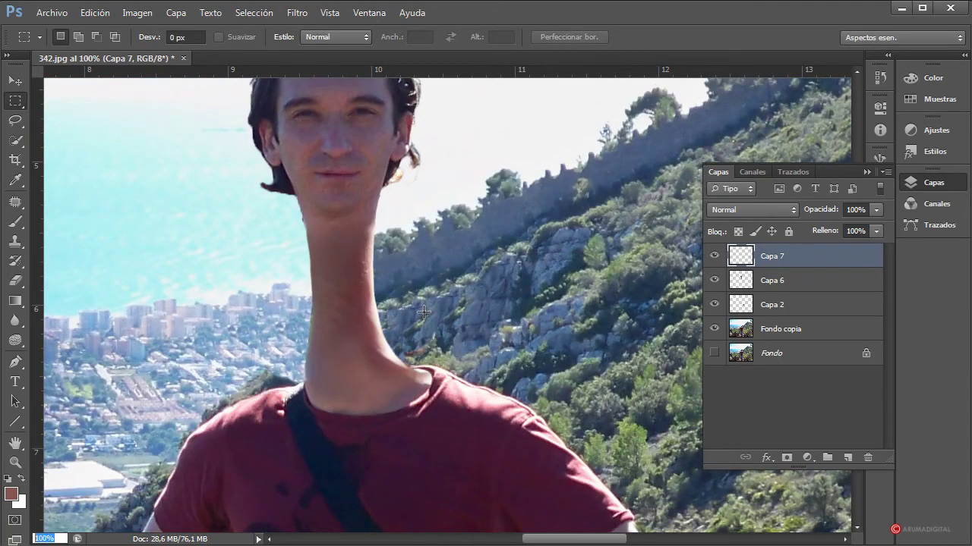
Step: Zoom the view out to 50% then 40% so the whole figure, head to jeans, fits
{"action": "type", "text": "50"}
{"action": "key", "text": "Return"}
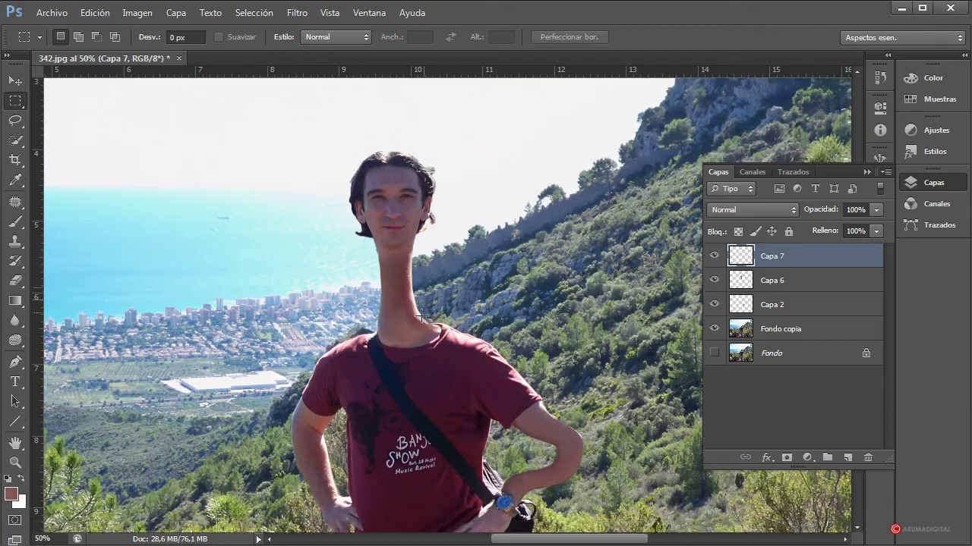
{"action": "scroll", "coordinate": [422, 310], "scroll_direction": "down", "scroll_amount": 3}
{"action": "type", "text": "4"}
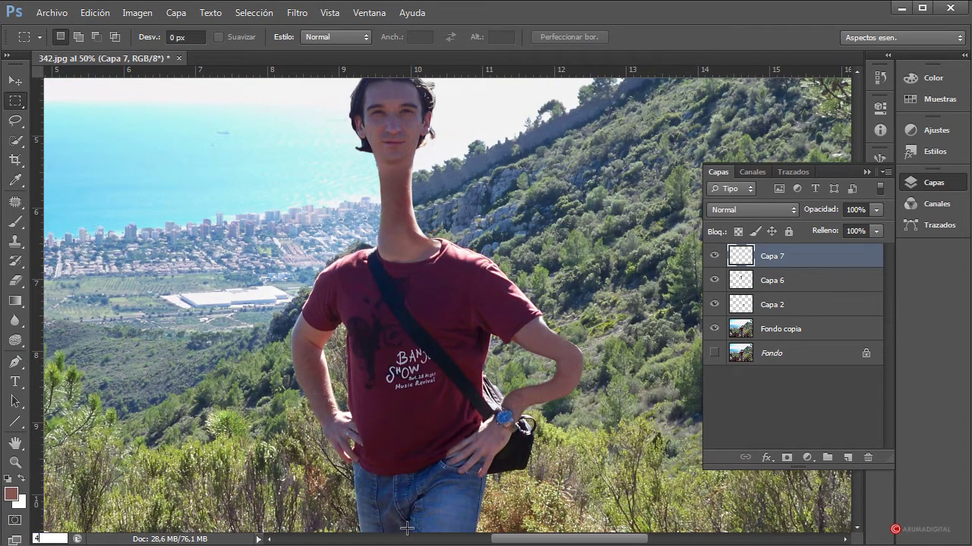
{"action": "type", "text": "0"}
{"action": "key", "text": "Return"}
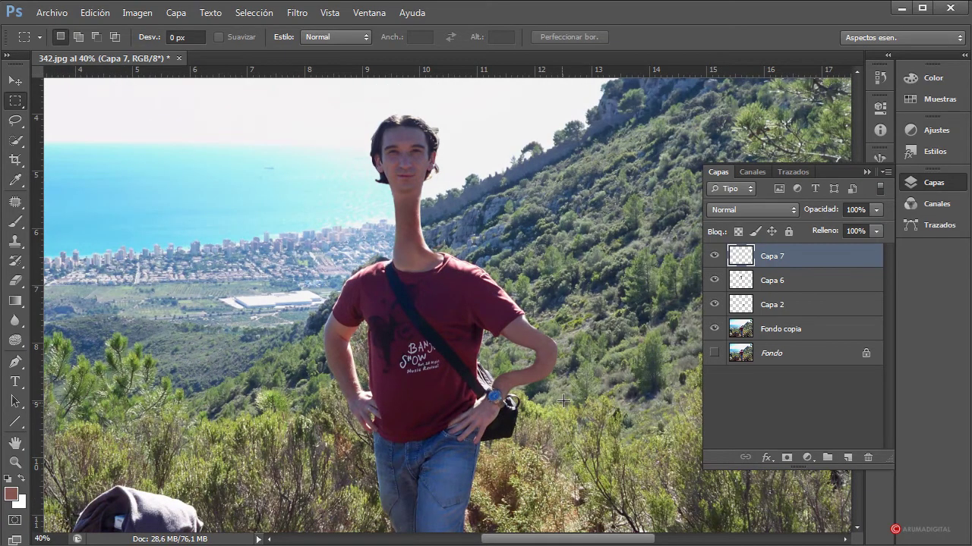
{"action": "scroll", "coordinate": [563, 400], "scroll_direction": "down", "scroll_amount": 1}
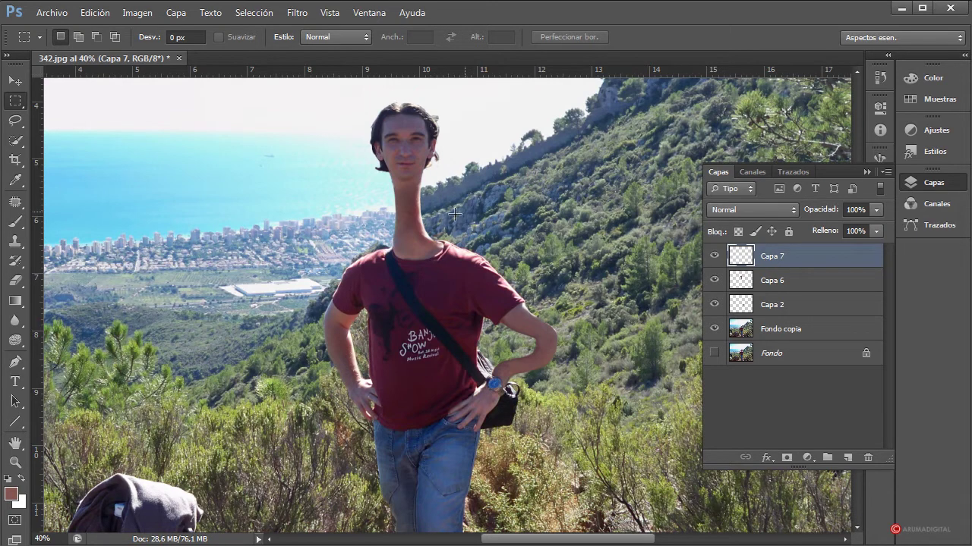
Step: Merge Capa 6 into Capa 7 with Combinar capas and open Filtro > Licuar on it
{"action": "left_click", "coordinate": [745, 278]}
{"action": "left_click", "coordinate": [784, 256]}
{"action": "left_click", "coordinate": [792, 278], "text": "shift"}
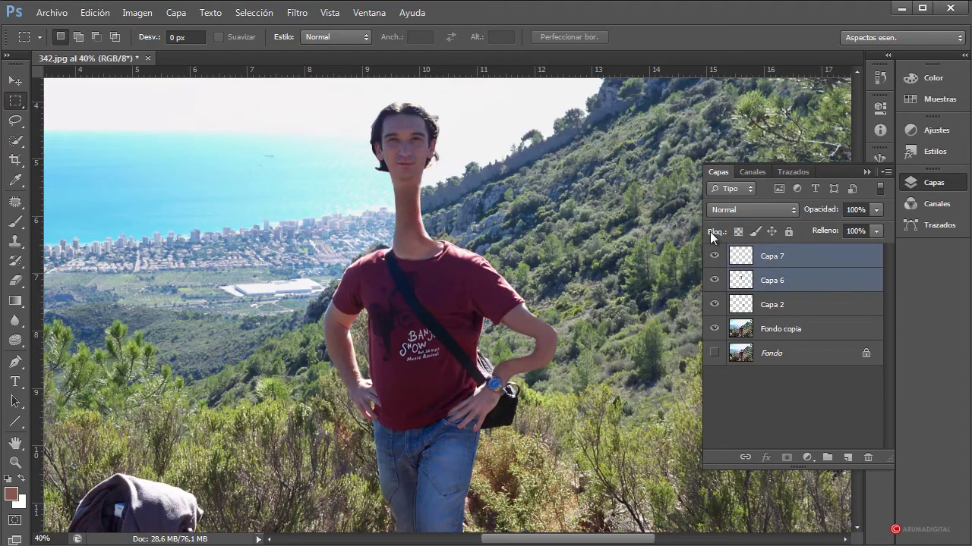
{"action": "left_click", "coordinate": [176, 12]}
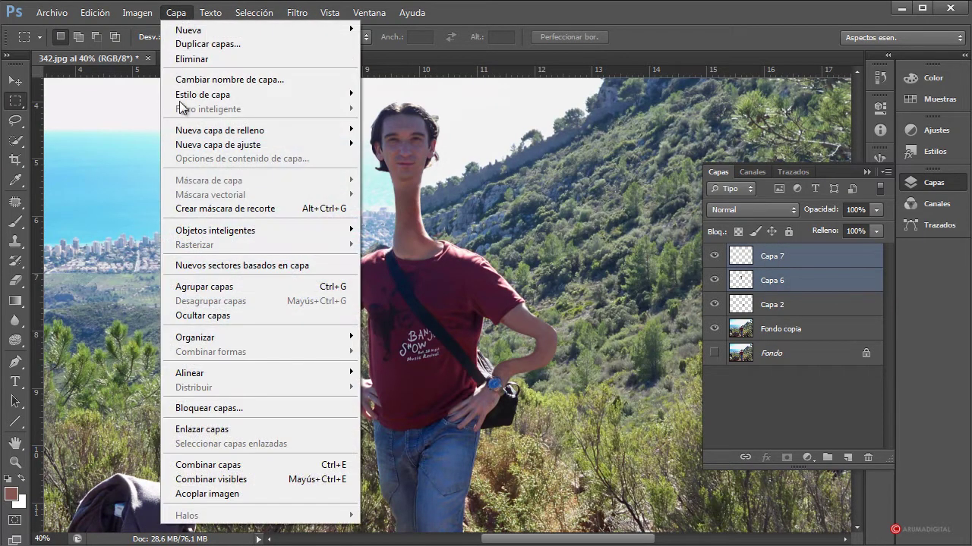
{"action": "left_click", "coordinate": [221, 462]}
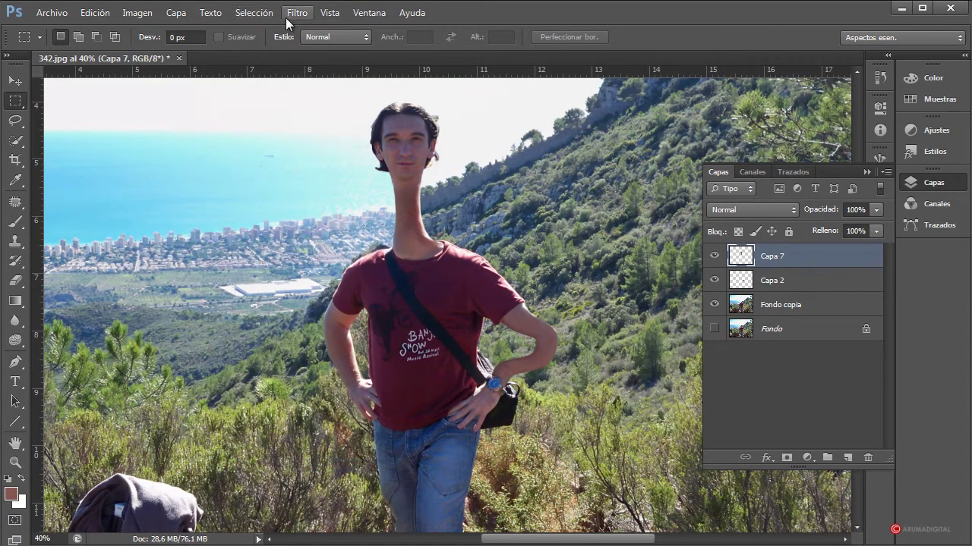
{"action": "left_click", "coordinate": [297, 12]}
{"action": "left_click", "coordinate": [334, 114]}
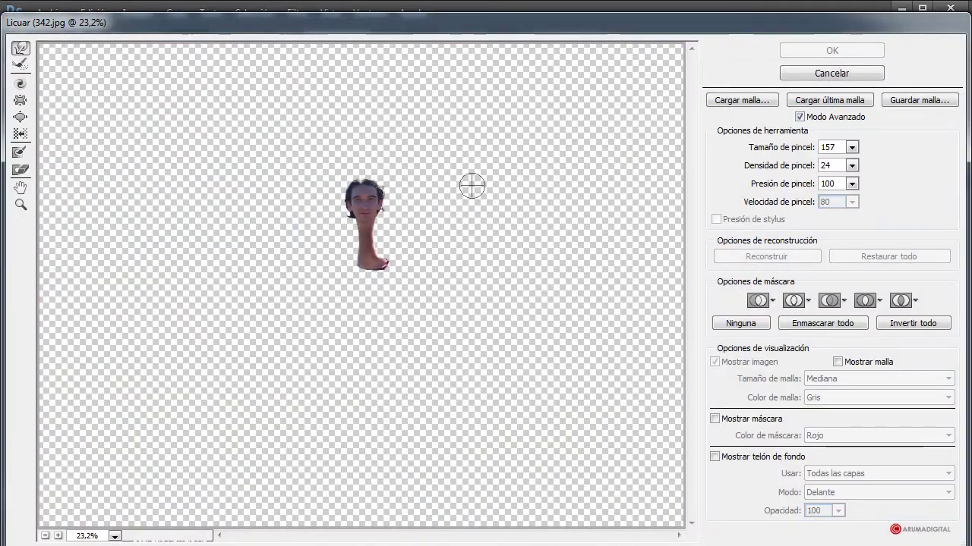
Step: Set the Liquify preview zoom to 66,7% and enlarge the warp brush to 184
{"action": "left_click", "coordinate": [114, 536]}
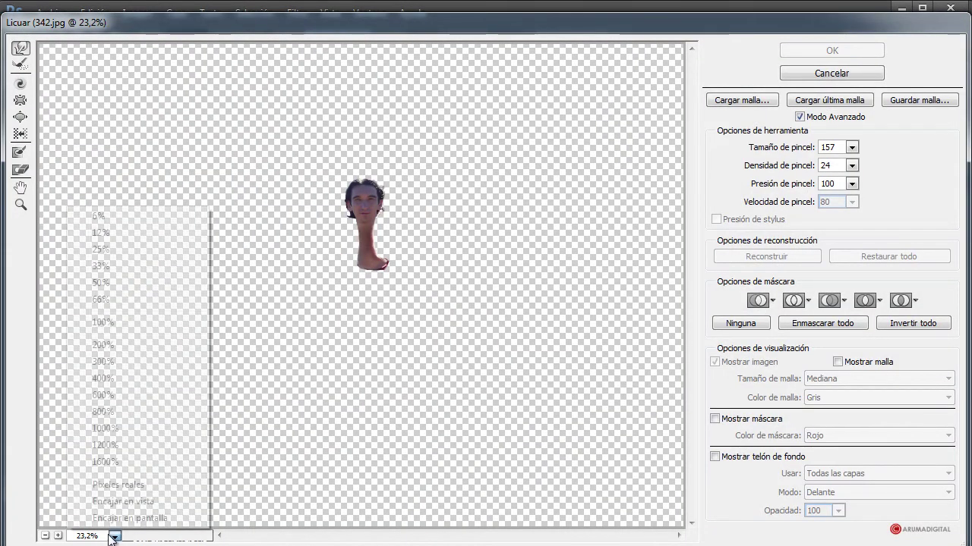
{"action": "left_click", "coordinate": [104, 322]}
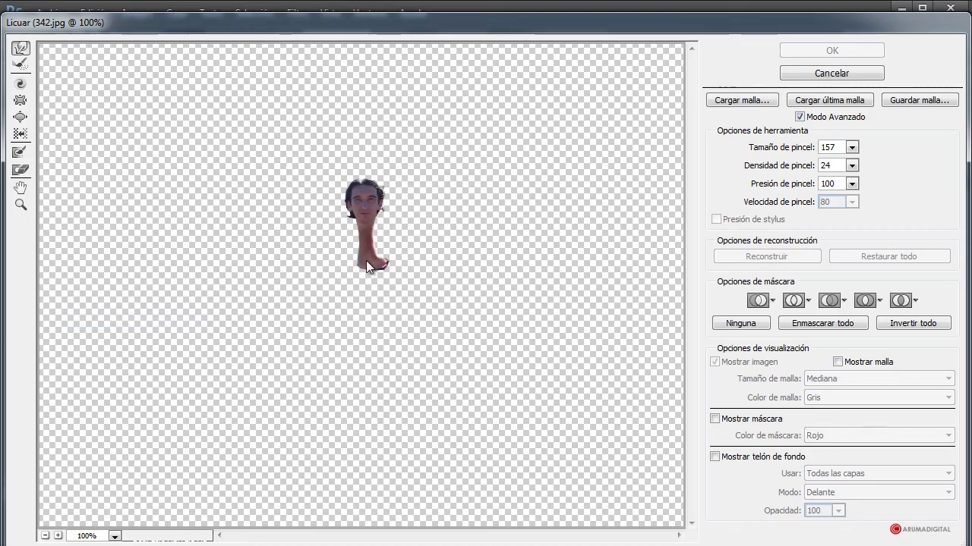
{"action": "scroll", "coordinate": [387, 99], "scroll_direction": "up", "scroll_amount": 6}
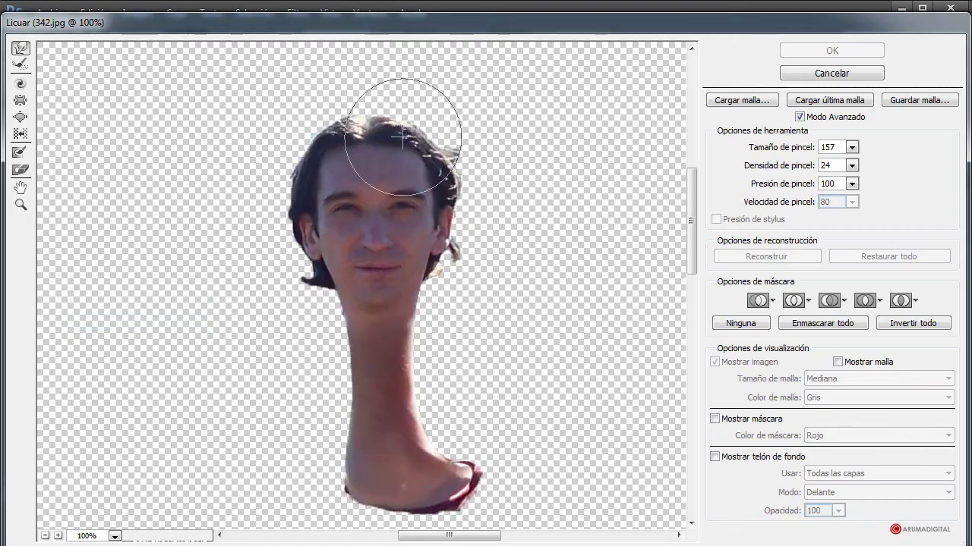
{"action": "scroll", "coordinate": [401, 104], "scroll_direction": "down", "scroll_amount": 3}
{"action": "left_click", "coordinate": [115, 536]}
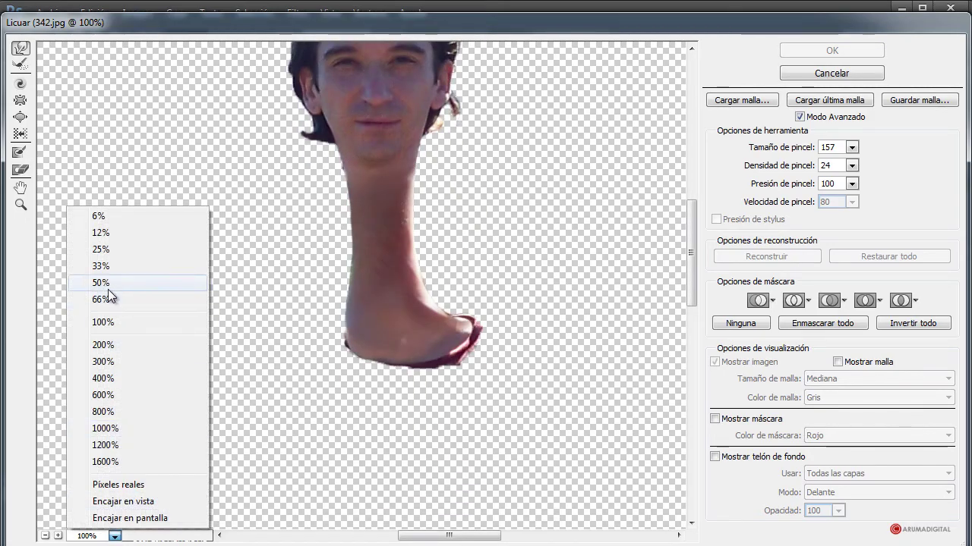
{"action": "left_click", "coordinate": [106, 301]}
{"action": "key", "text": "bracketright"}
{"action": "key", "text": "bracketright"}
{"action": "key", "text": "bracketright"}
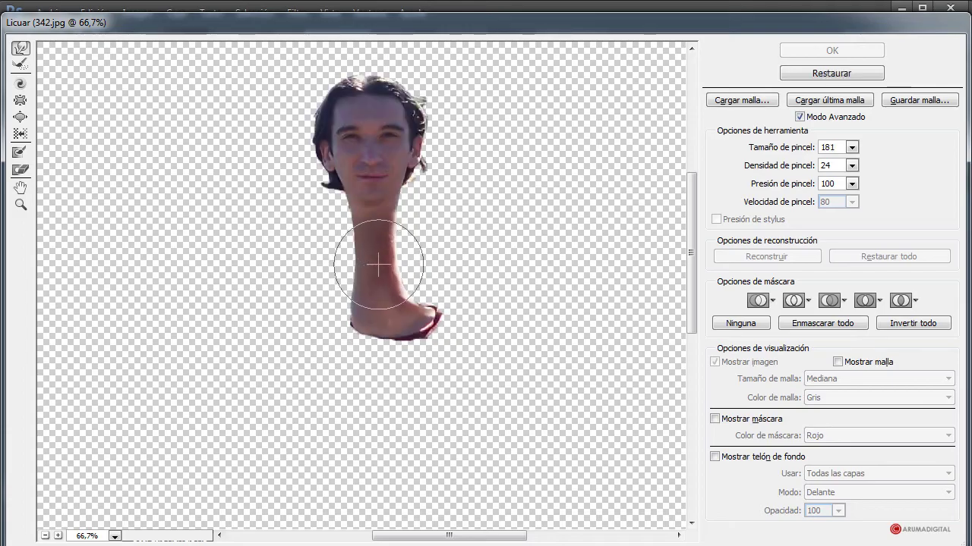
{"action": "key", "text": "bracketright"}
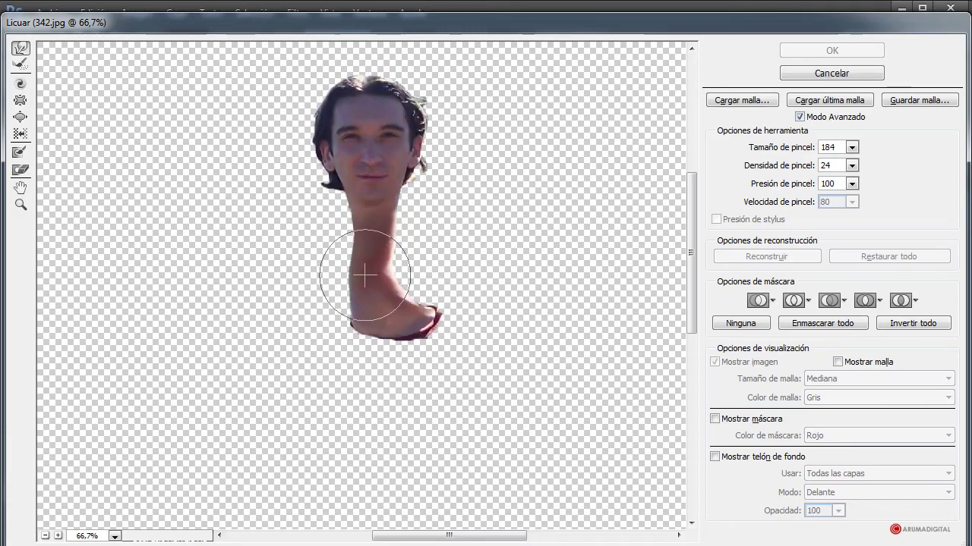
Step: Forward Warp the neck into an S-curve, refine its lower bend, and apply with OK
{"action": "mouse_move", "coordinate": [354, 273]}
{"action": "left_mouse_down"}
{"action": "mouse_move", "coordinate": [395, 272]}
{"action": "mouse_move", "coordinate": [344, 274]}
{"action": "mouse_move", "coordinate": [326, 228]}
{"action": "mouse_move", "coordinate": [390, 227]}
{"action": "mouse_move", "coordinate": [399, 243]}
{"action": "mouse_move", "coordinate": [336, 228]}
{"action": "mouse_move", "coordinate": [336, 217]}
{"action": "mouse_move", "coordinate": [422, 238]}
{"action": "mouse_move", "coordinate": [403, 249]}
{"action": "mouse_move", "coordinate": [427, 254]}
{"action": "mouse_move", "coordinate": [346, 265]}
{"action": "mouse_move", "coordinate": [346, 252]}
{"action": "mouse_move", "coordinate": [347, 279]}
{"action": "mouse_move", "coordinate": [394, 278]}
{"action": "mouse_move", "coordinate": [394, 287]}
{"action": "mouse_move", "coordinate": [430, 221]}
{"action": "mouse_move", "coordinate": [423, 253]}
{"action": "mouse_move", "coordinate": [382, 255]}
{"action": "left_mouse_up"}
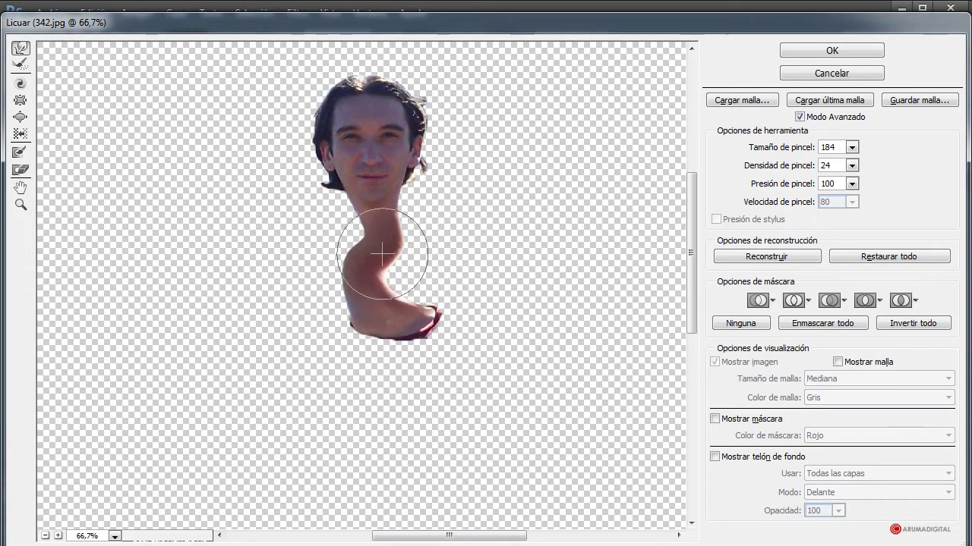
{"action": "scroll", "coordinate": [531, 211], "scroll_direction": "up", "scroll_amount": 3}
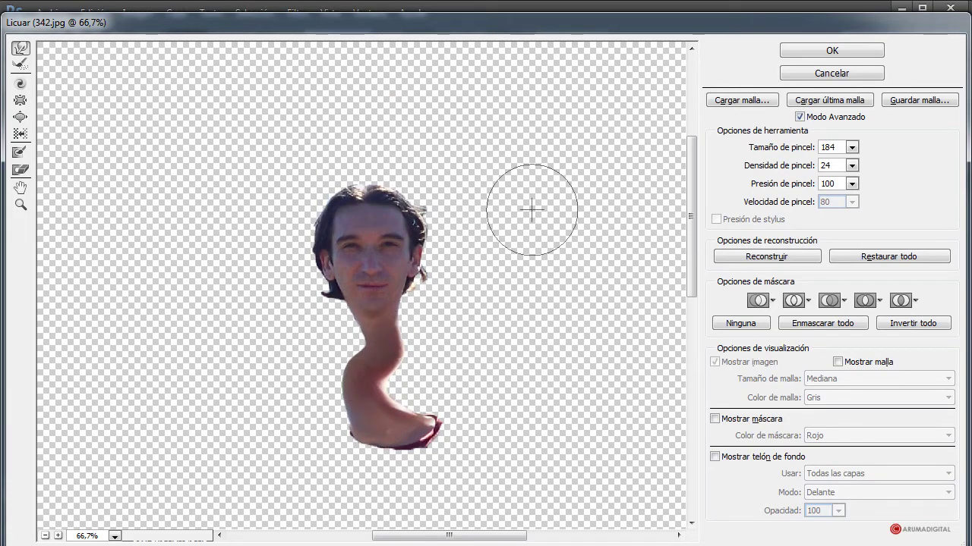
{"action": "scroll", "coordinate": [532, 210], "scroll_direction": "down", "scroll_amount": 2}
{"action": "scroll", "coordinate": [524, 210], "scroll_direction": "down", "scroll_amount": 1}
{"action": "scroll", "coordinate": [524, 210], "scroll_direction": "up", "scroll_amount": 1}
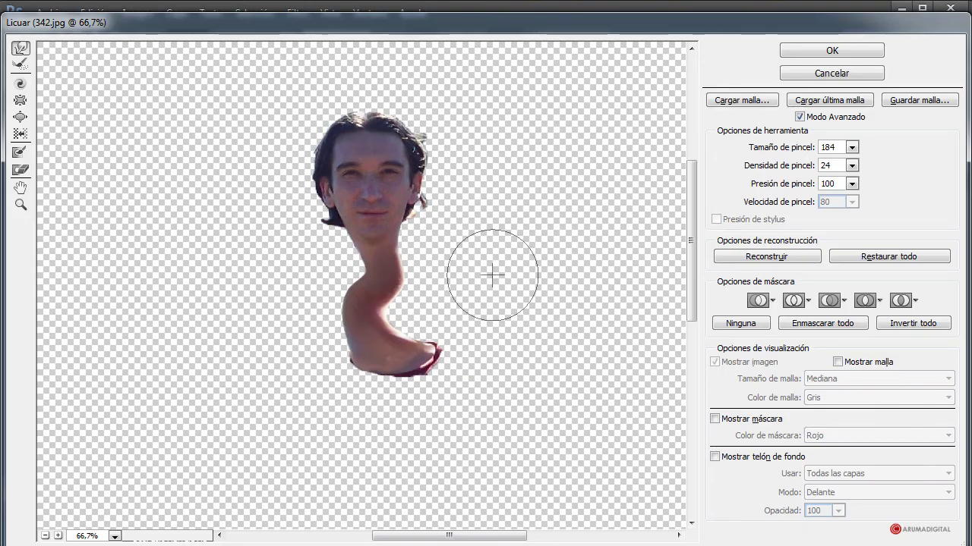
{"action": "mouse_move", "coordinate": [493, 275]}
{"action": "left_mouse_down"}
{"action": "mouse_move", "coordinate": [422, 311]}
{"action": "mouse_move", "coordinate": [417, 276]}
{"action": "mouse_move", "coordinate": [337, 271]}
{"action": "mouse_move", "coordinate": [329, 250]}
{"action": "mouse_move", "coordinate": [358, 258]}
{"action": "mouse_move", "coordinate": [421, 236]}
{"action": "mouse_move", "coordinate": [336, 271]}
{"action": "mouse_move", "coordinate": [347, 304]}
{"action": "mouse_move", "coordinate": [386, 307]}
{"action": "left_mouse_up"}
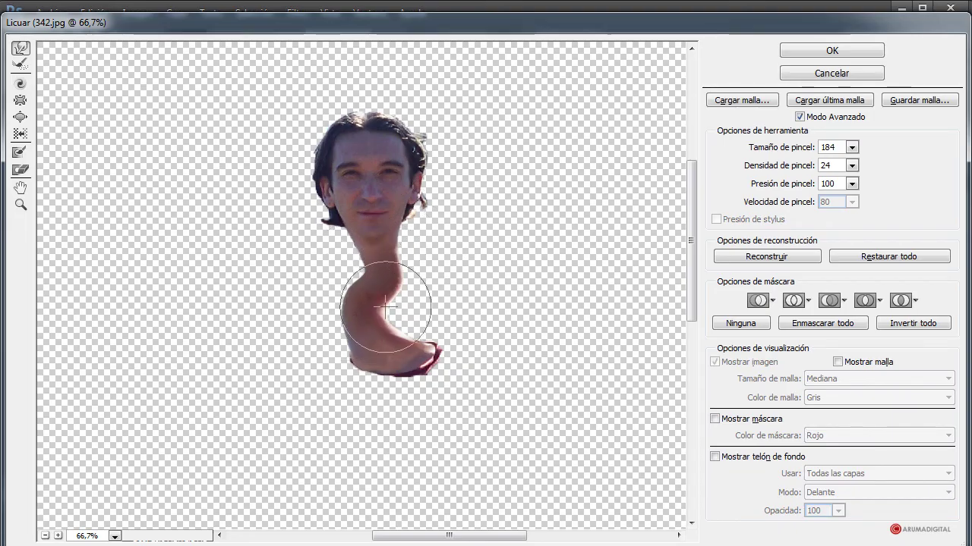
{"action": "left_click", "coordinate": [831, 50]}
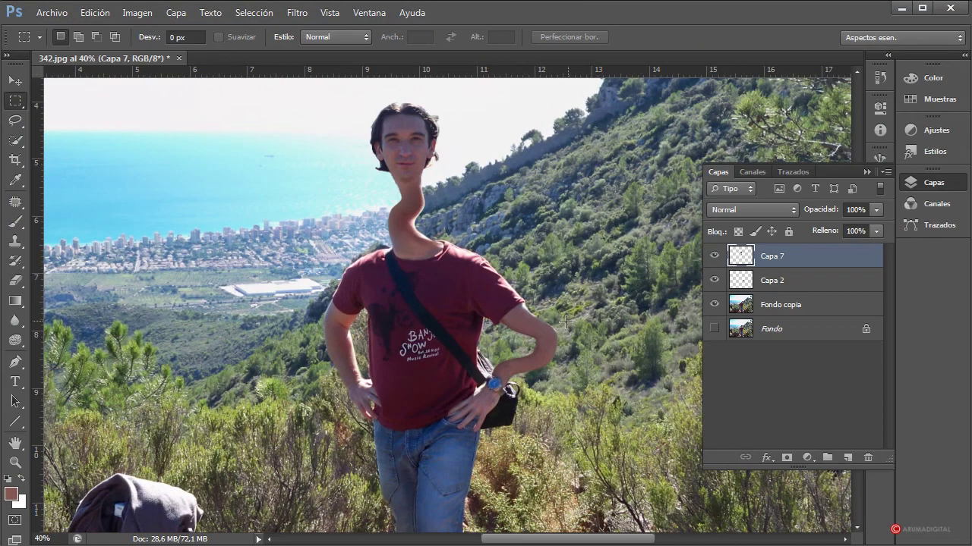
{"action": "scroll", "coordinate": [565, 322], "scroll_direction": "up", "scroll_amount": 2}
{"action": "scroll", "coordinate": [568, 320], "scroll_direction": "down", "scroll_amount": 2}
{"action": "scroll", "coordinate": [569, 319], "scroll_direction": "down", "scroll_amount": 1}
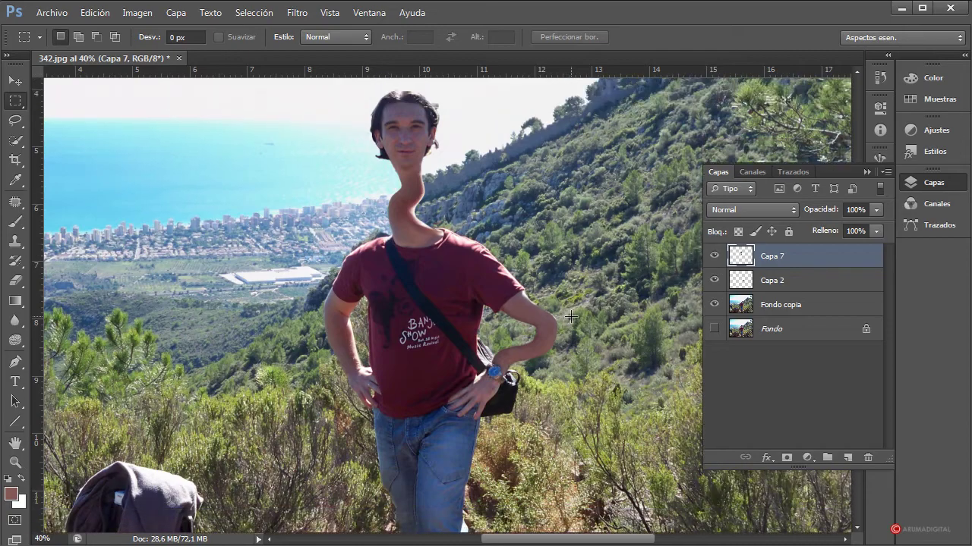
{"action": "scroll", "coordinate": [566, 225], "scroll_direction": "down", "scroll_amount": 2}
{"action": "scroll", "coordinate": [580, 200], "scroll_direction": "up", "scroll_amount": 3}
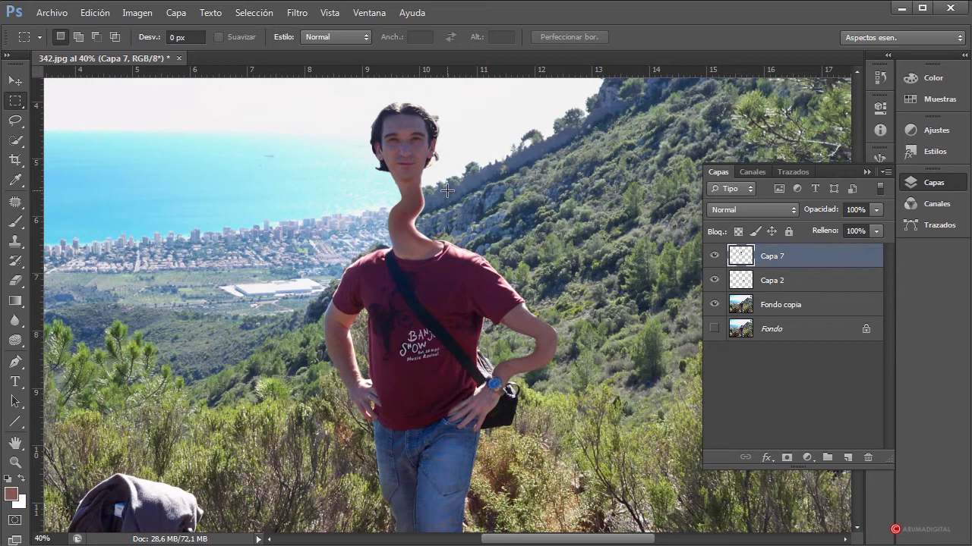
{"action": "scroll", "coordinate": [447, 191], "scroll_direction": "down", "scroll_amount": 2}
{"action": "scroll", "coordinate": [629, 196], "scroll_direction": "up", "scroll_amount": 3}
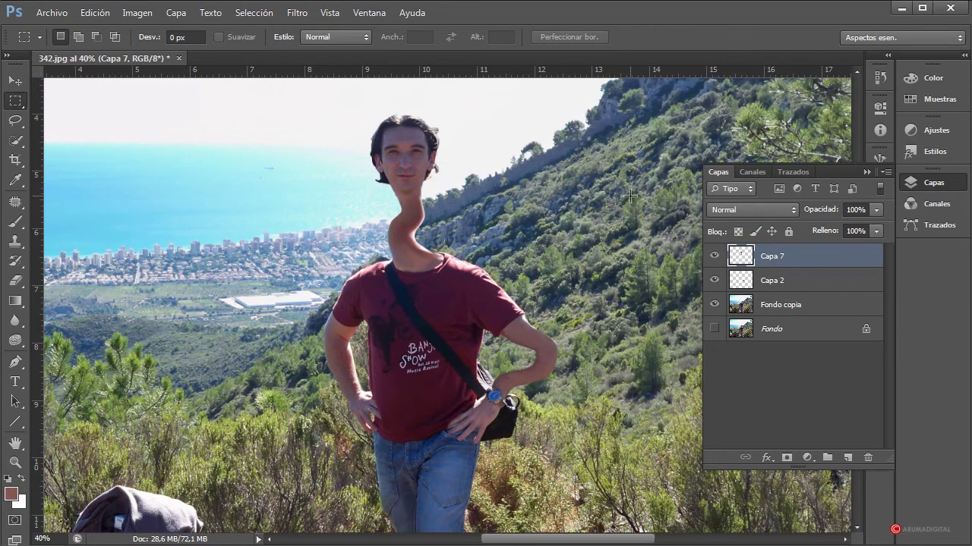